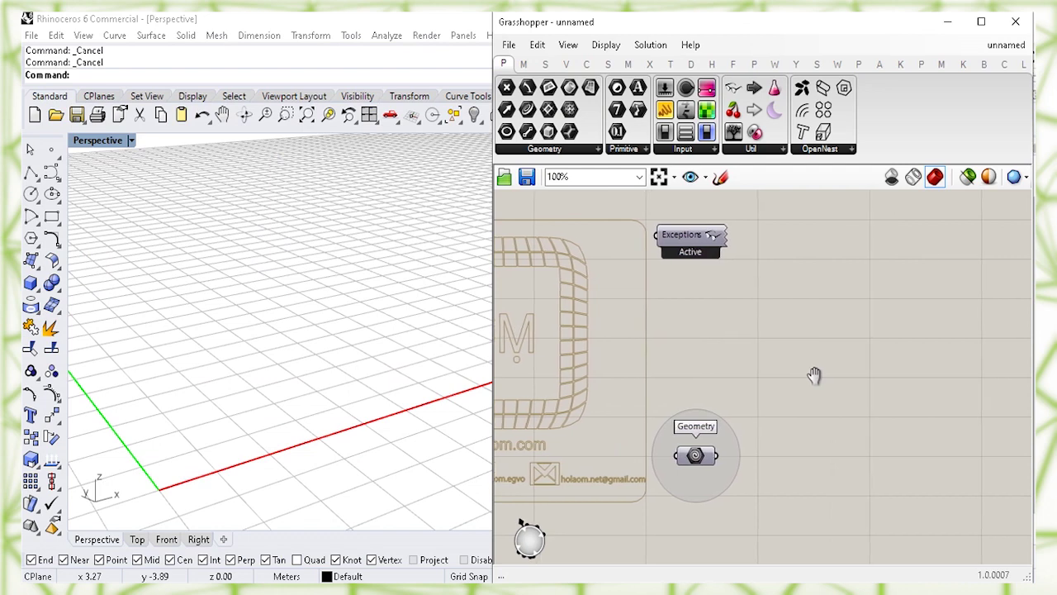
- Add a Construct Point component on an empty area of the canvas
{"action": "right_click_drag", "start_coordinate": [894, 379], "coordinate": [672, 358]}
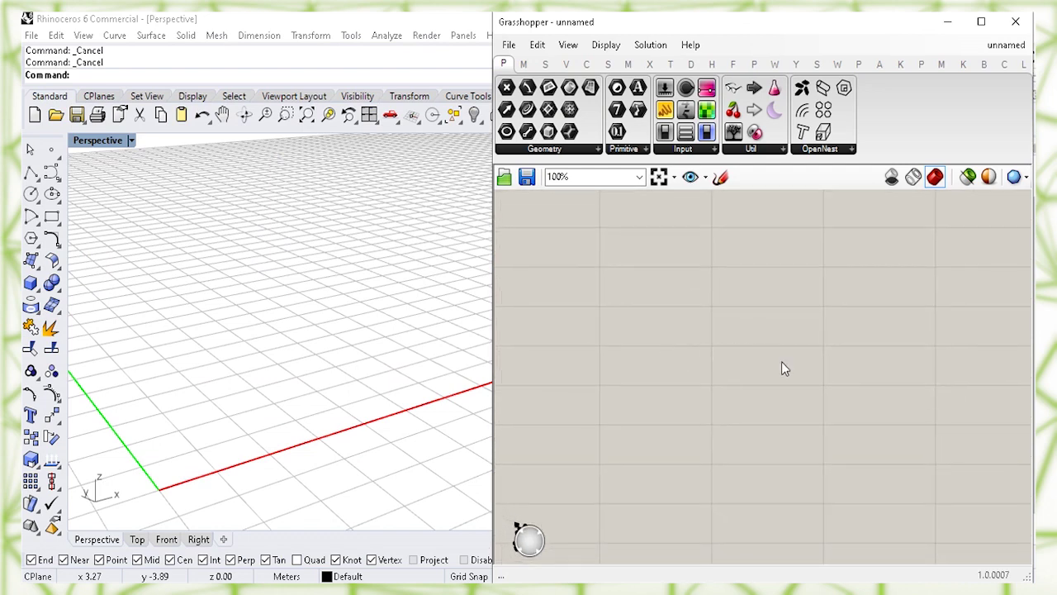
{"action": "scroll", "coordinate": [801, 371], "scroll_direction": "up", "scroll_amount": 3}
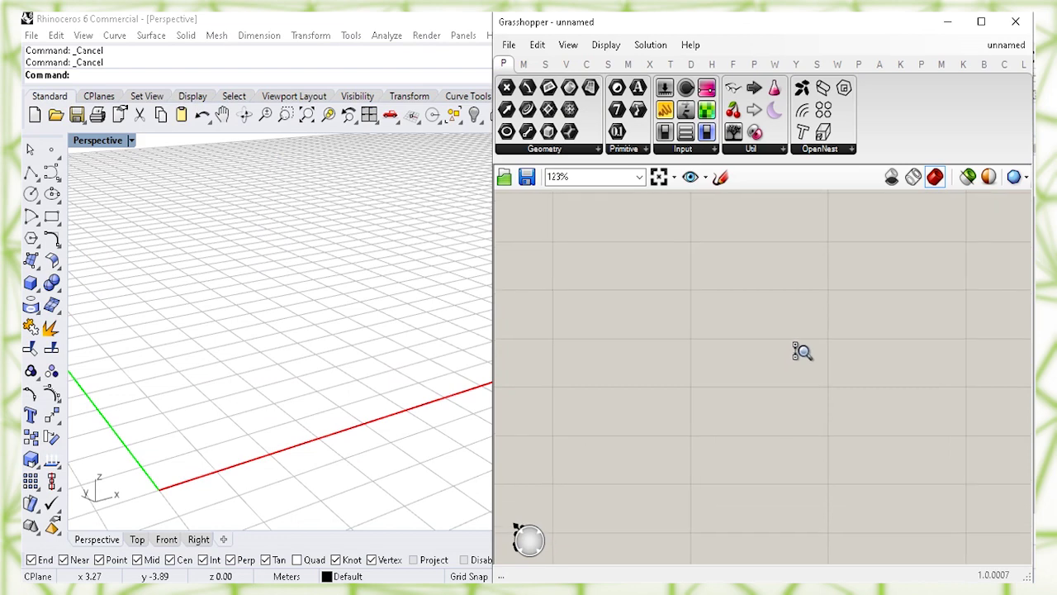
{"action": "double_click", "coordinate": [753, 352]}
{"action": "type", "text": "construct po"}
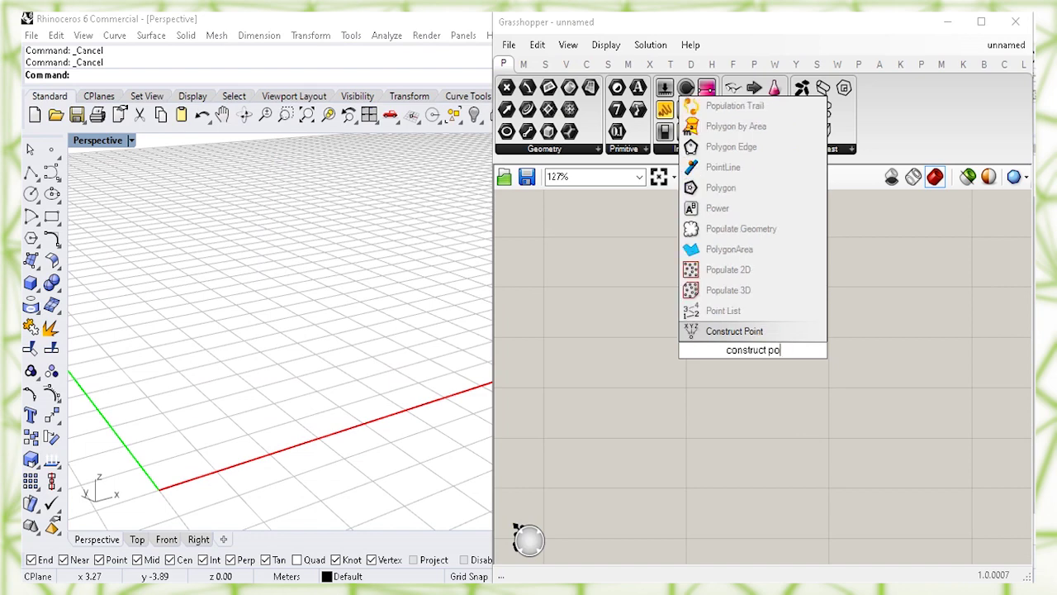
{"action": "left_click", "coordinate": [800, 333]}
{"action": "left_click", "coordinate": [758, 357]}
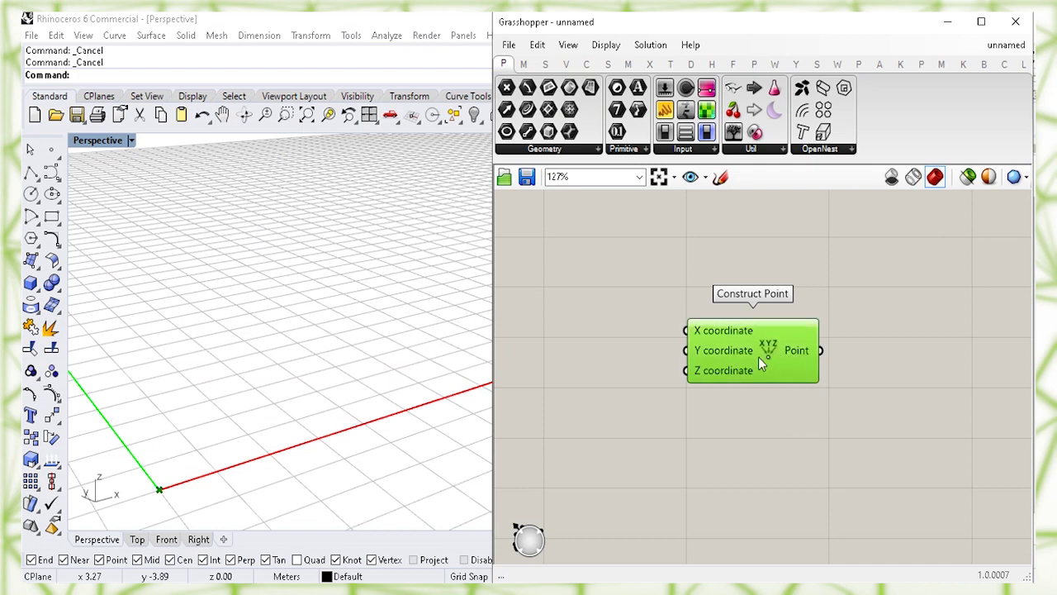
{"action": "left_click", "coordinate": [744, 445]}
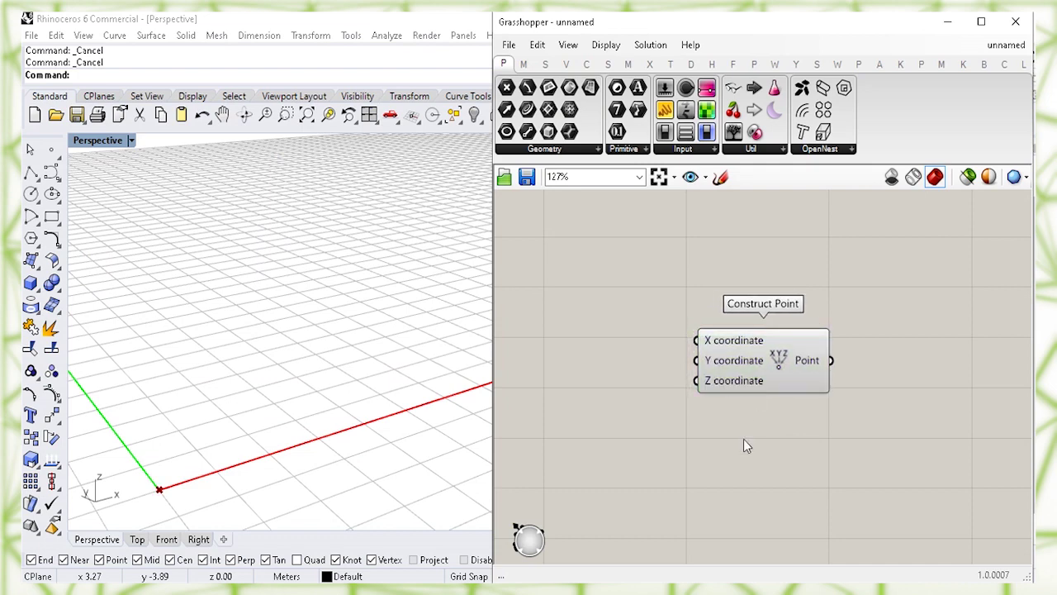
- Add a panel with the value 0.15, connect it to Construct Point's Z coordinate and place it beside that input
{"action": "right_click_drag", "start_coordinate": [651, 460], "coordinate": [691, 446]}
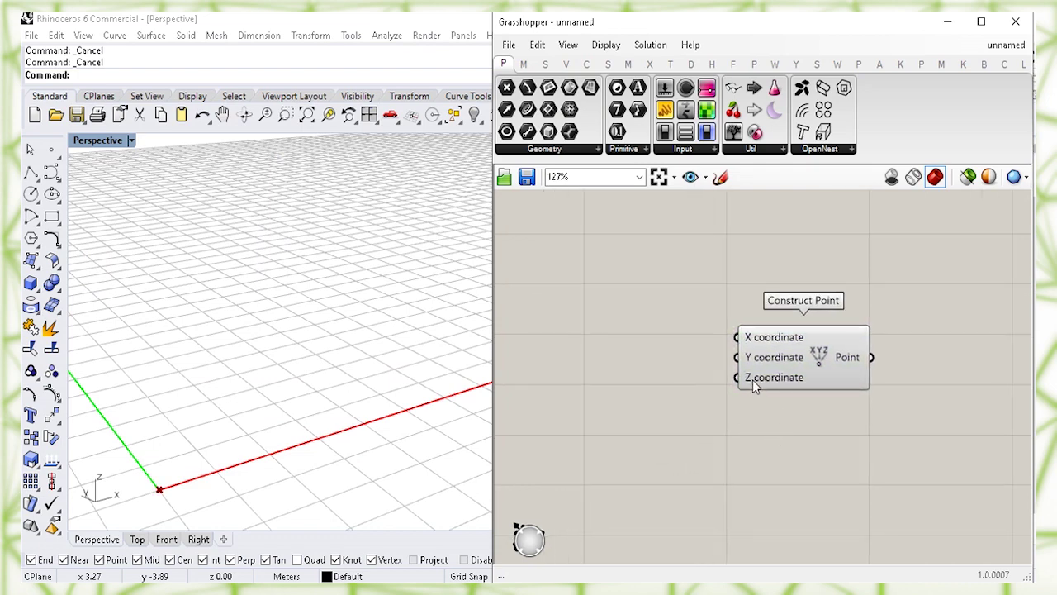
{"action": "mouse_move", "coordinate": [752, 380]}
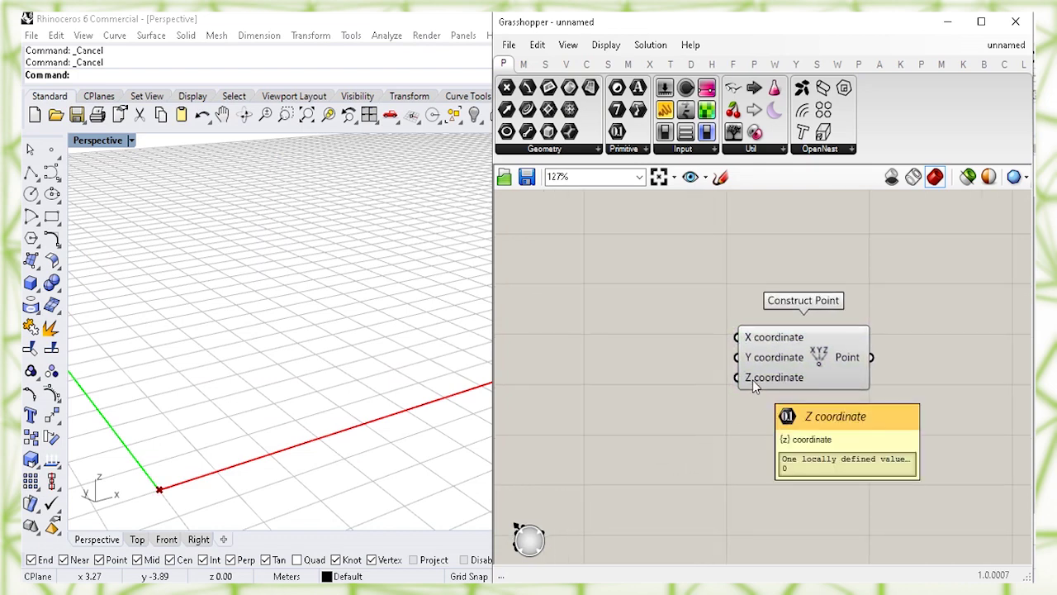
{"action": "double_click", "coordinate": [612, 402]}
{"action": "type", "text": "\""}
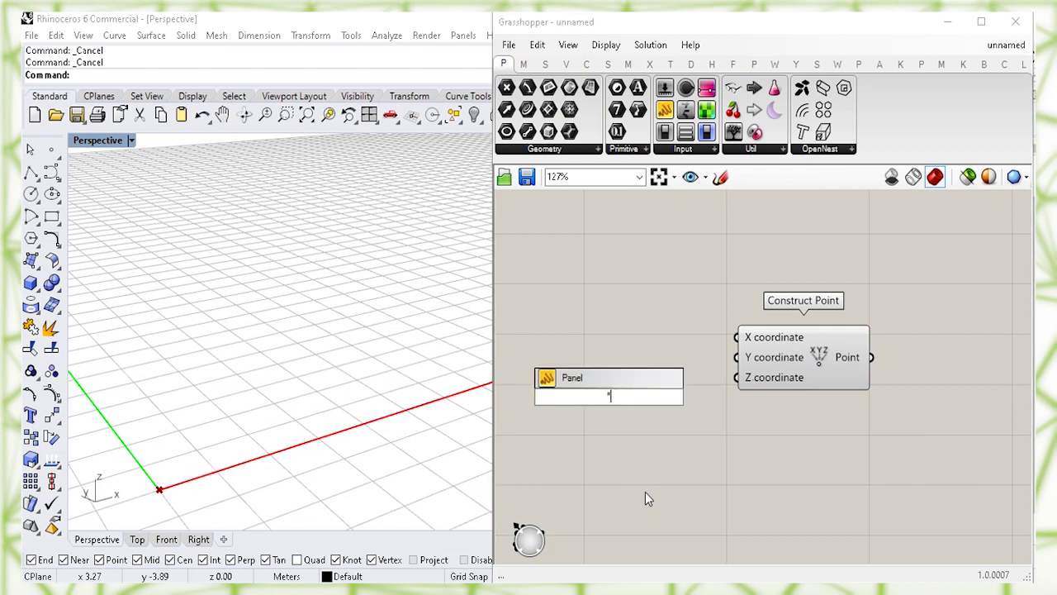
{"action": "type", "text": "0.15"}
{"action": "key", "text": "Return"}
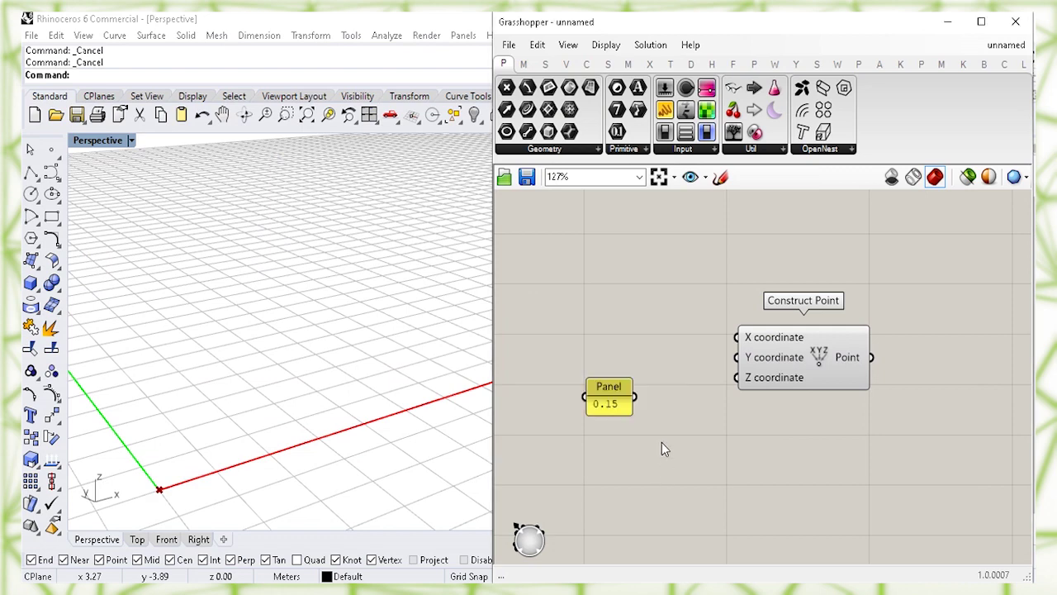
{"action": "left_click_drag", "start_coordinate": [608, 404], "coordinate": [736, 378]}
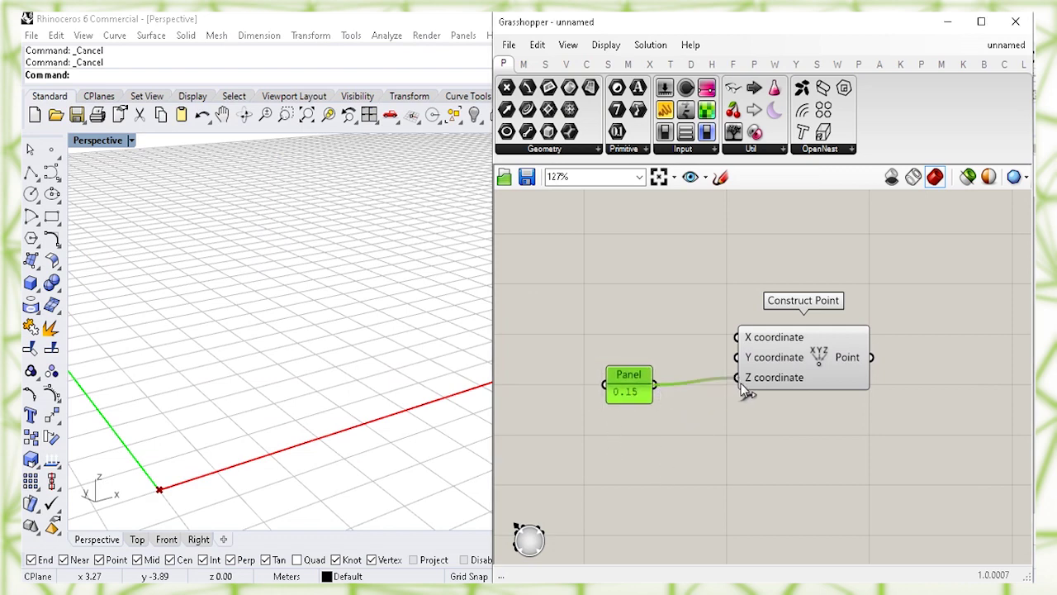
{"action": "left_click", "coordinate": [661, 455]}
{"action": "left_click_drag", "start_coordinate": [630, 397], "coordinate": [704, 380]}
{"action": "left_click", "coordinate": [750, 436]}
{"action": "left_click", "coordinate": [827, 355]}
{"action": "left_click", "coordinate": [865, 461]}
- Add a Rectangle component that creates a rectangle on a plane, placed after Construct Point
{"action": "right_click_drag", "start_coordinate": [910, 456], "coordinate": [729, 439]}
{"action": "double_click", "coordinate": [815, 411]}
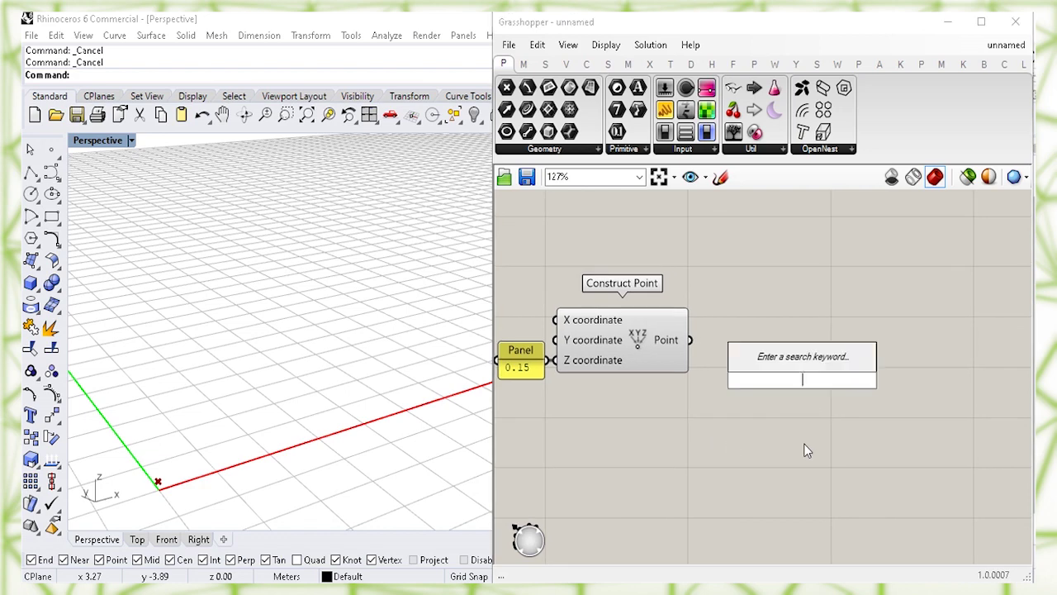
{"action": "type", "text": "rect"}
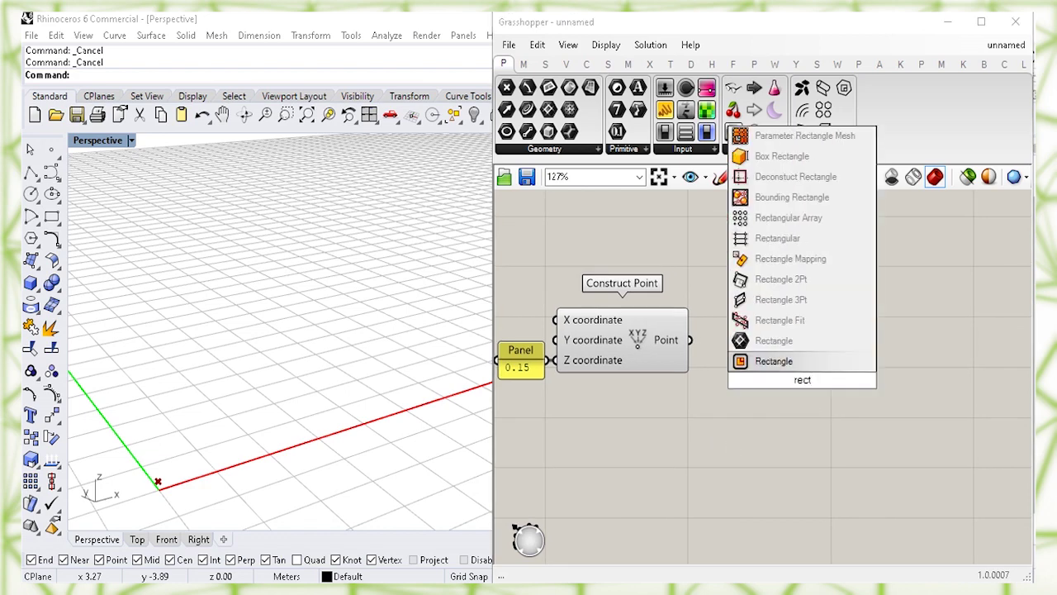
{"action": "left_click", "coordinate": [843, 365]}
{"action": "left_click", "coordinate": [814, 374]}
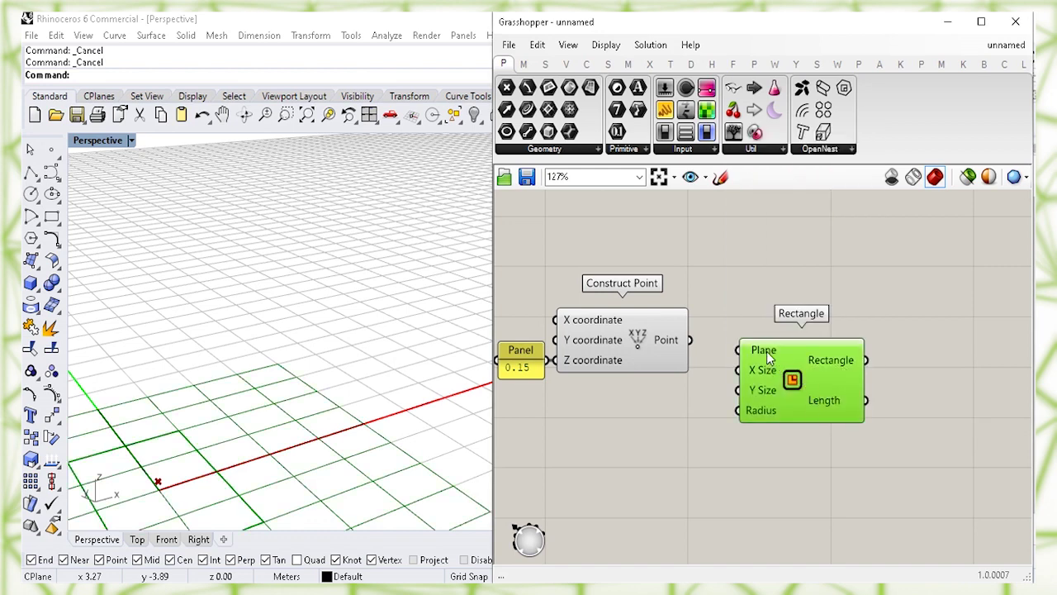
{"action": "mouse_move", "coordinate": [767, 351]}
{"action": "left_click", "coordinate": [718, 314]}
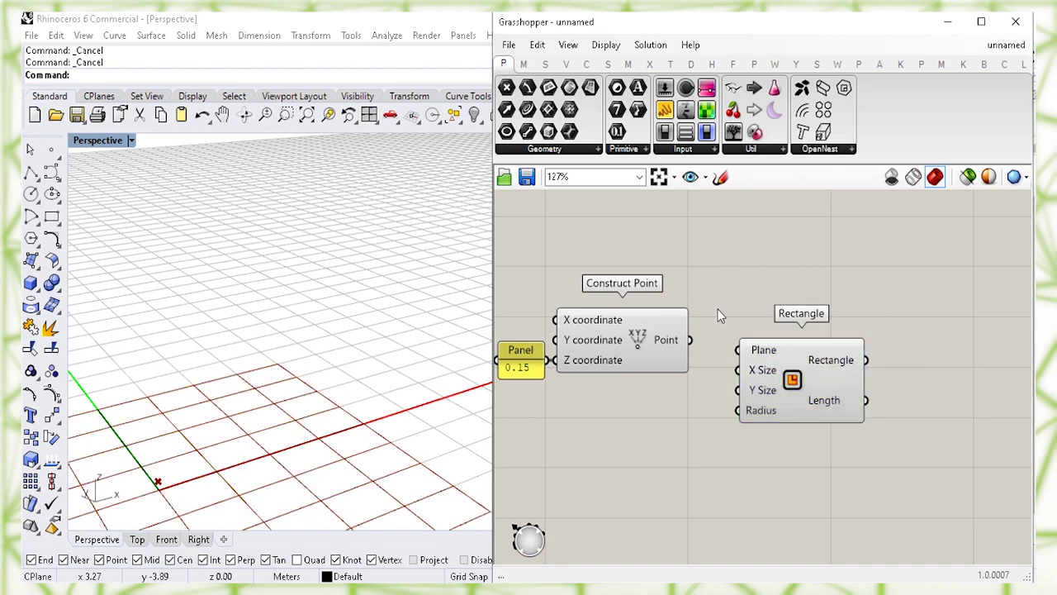
- Connect the Construct Point output to the Rectangle's Plane input and move the Rectangle component lower on the canvas
{"action": "left_click_drag", "start_coordinate": [692, 340], "coordinate": [738, 350]}
{"action": "left_click_drag", "start_coordinate": [792, 404], "coordinate": [778, 460]}
{"action": "left_click", "coordinate": [794, 507]}
{"action": "right_click_drag", "start_coordinate": [793, 507], "coordinate": [802, 435]}
- Add a panel with the value 0.21, connect it to the Rectangle's X Size and place it beside that input
{"action": "mouse_move", "coordinate": [754, 355]}
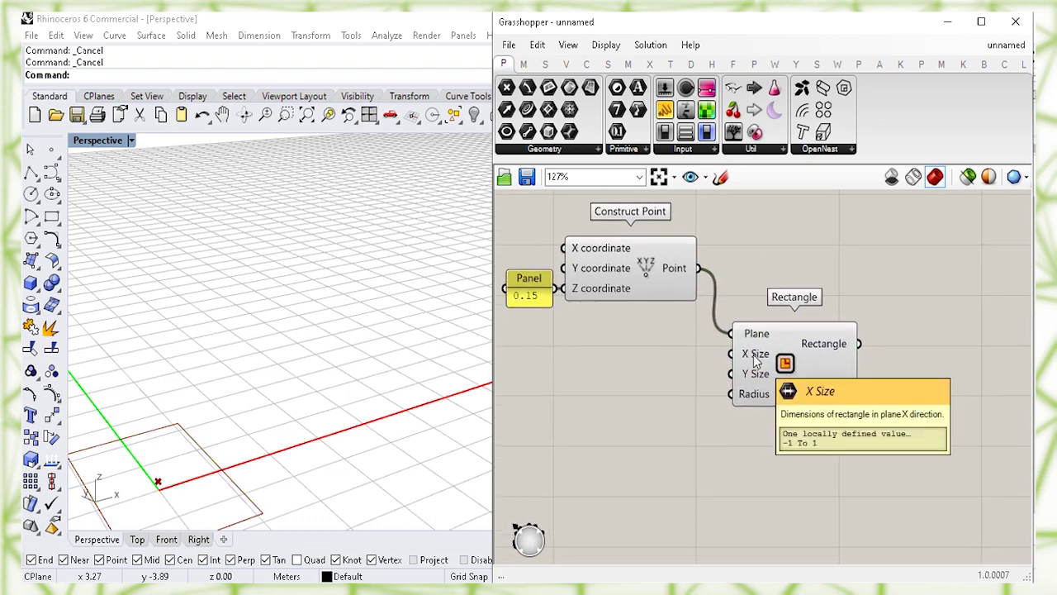
{"action": "double_click", "coordinate": [614, 384]}
{"action": "type", "text": "\""}
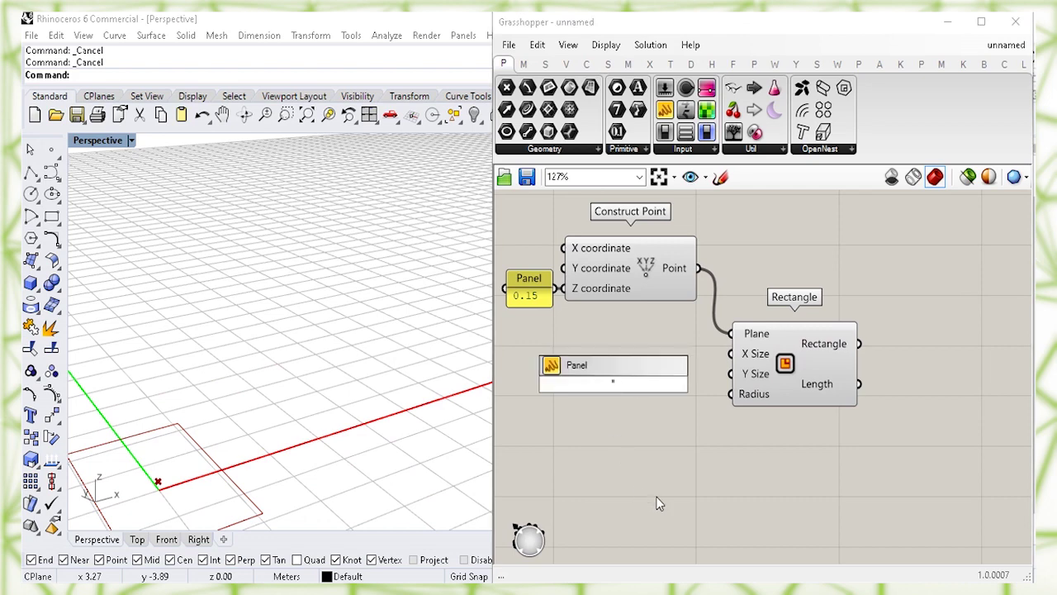
{"action": "type", "text": "0.21"}
{"action": "key", "text": "Return"}
{"action": "left_click_drag", "start_coordinate": [616, 394], "coordinate": [731, 357]}
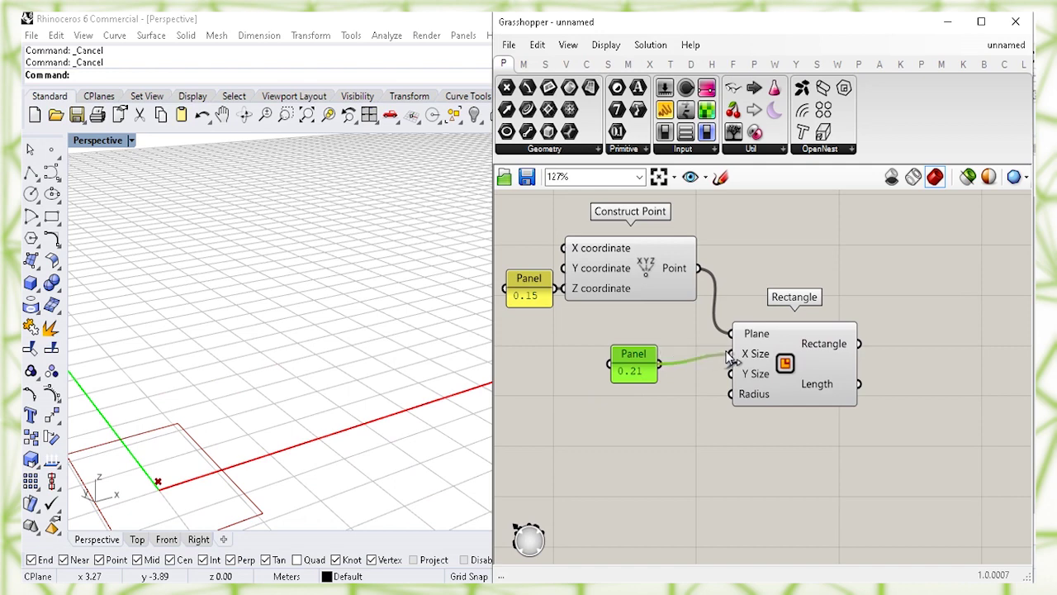
{"action": "left_click_drag", "start_coordinate": [638, 358], "coordinate": [678, 349]}
{"action": "left_click", "coordinate": [695, 402]}
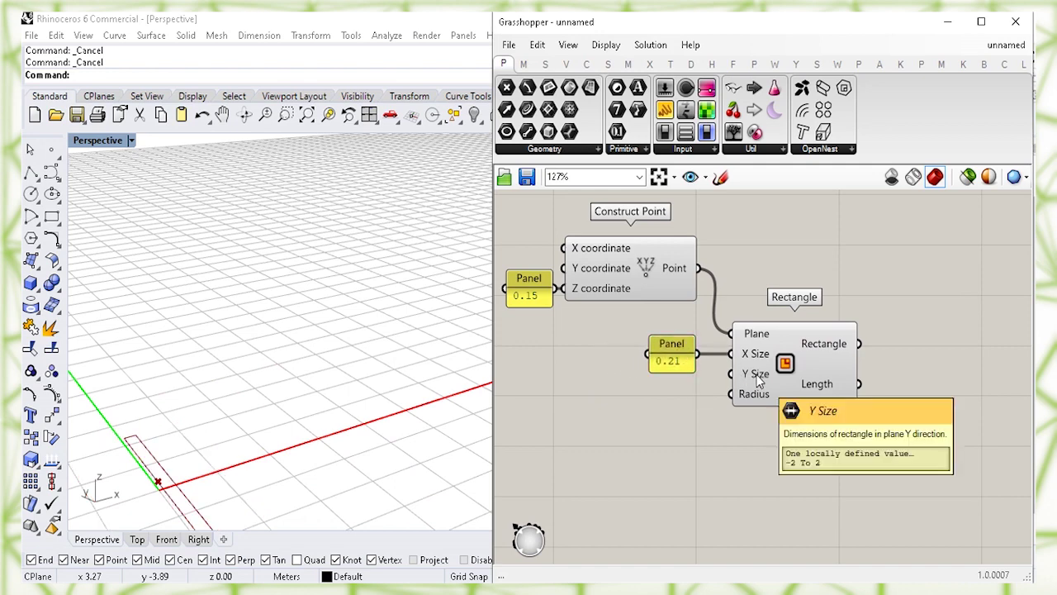
- Add a panel with the value 0.14, connect it to the Rectangle's Y Size and align it under the 0.21 panel
{"action": "double_click", "coordinate": [663, 481]}
{"action": "type", "text": "\""}
{"action": "key", "text": "Return"}
{"action": "type", "text": "0.14"}
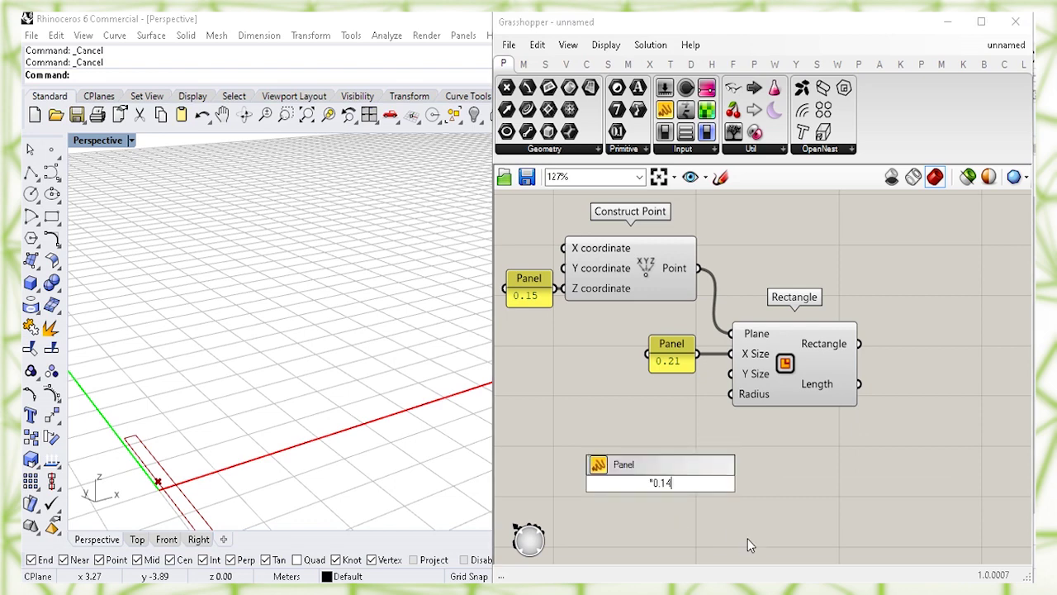
{"action": "left_click", "coordinate": [776, 477]}
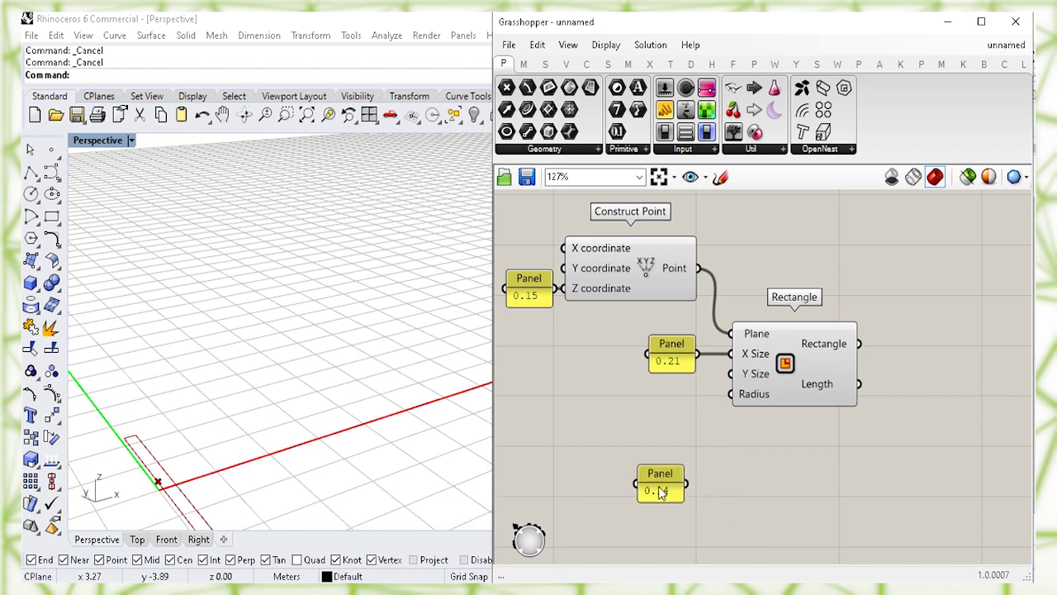
{"action": "left_click_drag", "start_coordinate": [667, 461], "coordinate": [730, 373]}
{"action": "left_click_drag", "start_coordinate": [667, 396], "coordinate": [671, 393]}
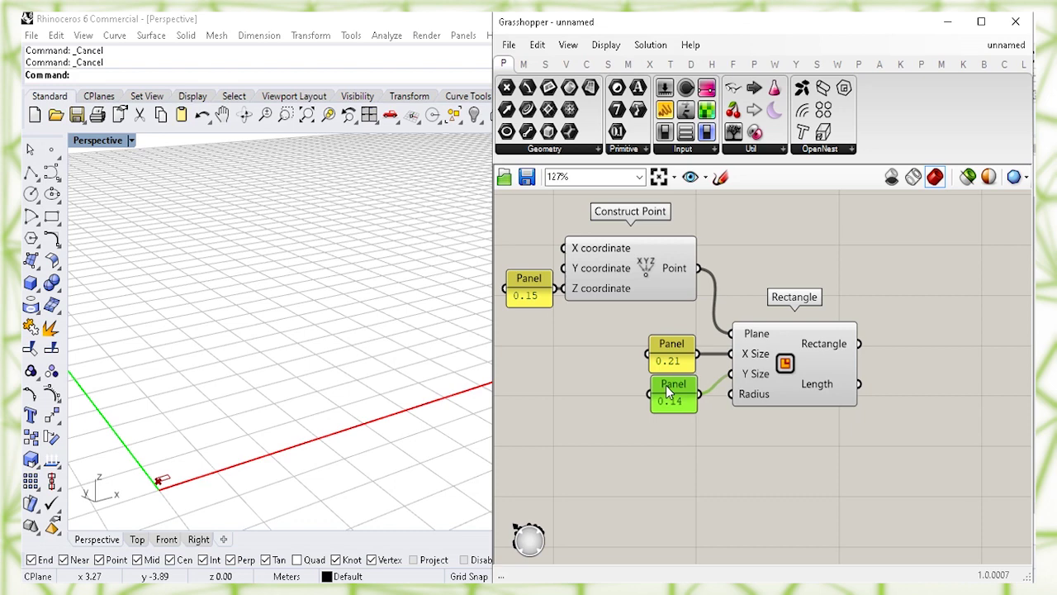
{"action": "left_click", "coordinate": [767, 440]}
- Turn off the viewport preview of the Construct Point component
{"action": "right_click", "coordinate": [647, 267]}
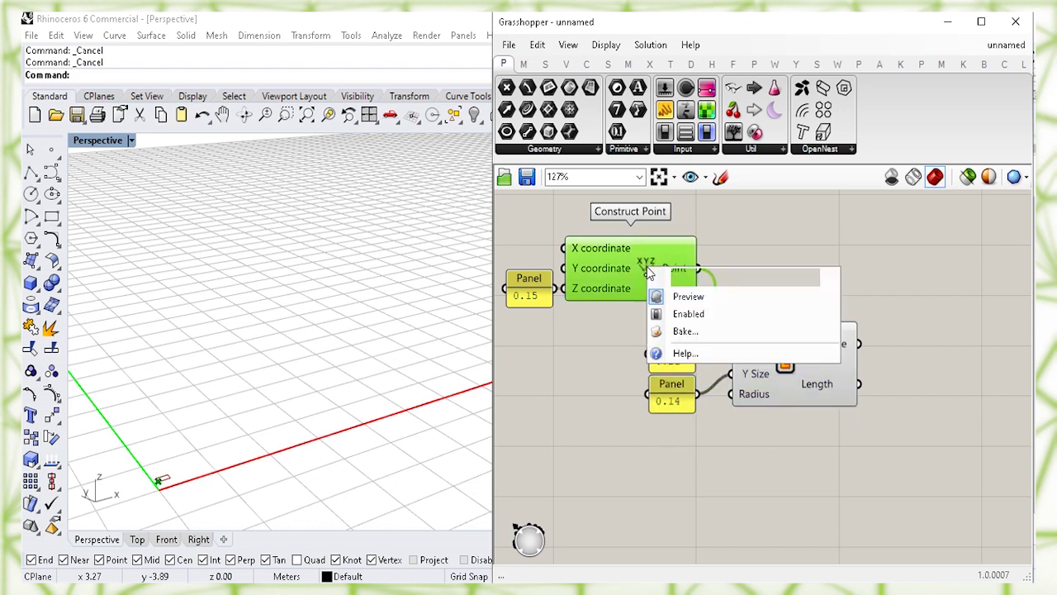
{"action": "left_click", "coordinate": [679, 295]}
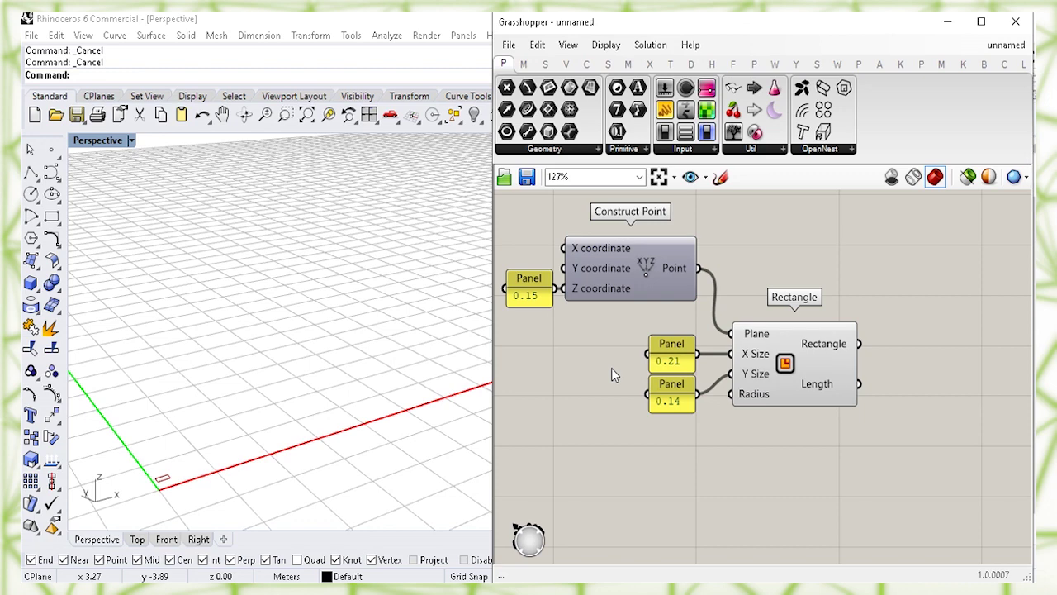
{"action": "left_click", "coordinate": [785, 369]}
{"action": "left_click", "coordinate": [789, 475]}
- Add an Extrude component after the Rectangle component
{"action": "right_click_drag", "start_coordinate": [912, 441], "coordinate": [682, 399]}
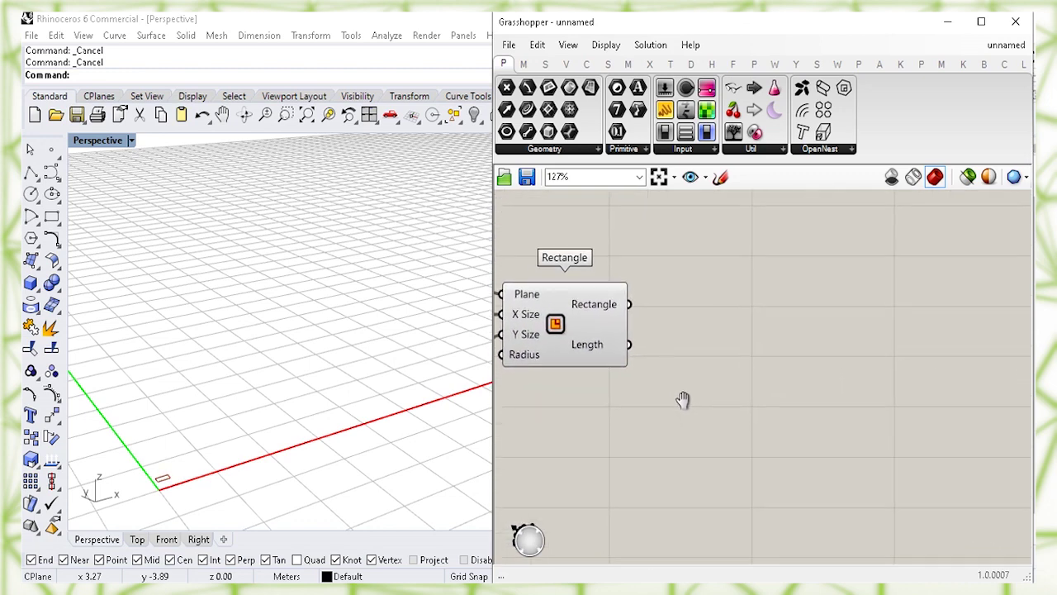
{"action": "double_click", "coordinate": [765, 335]}
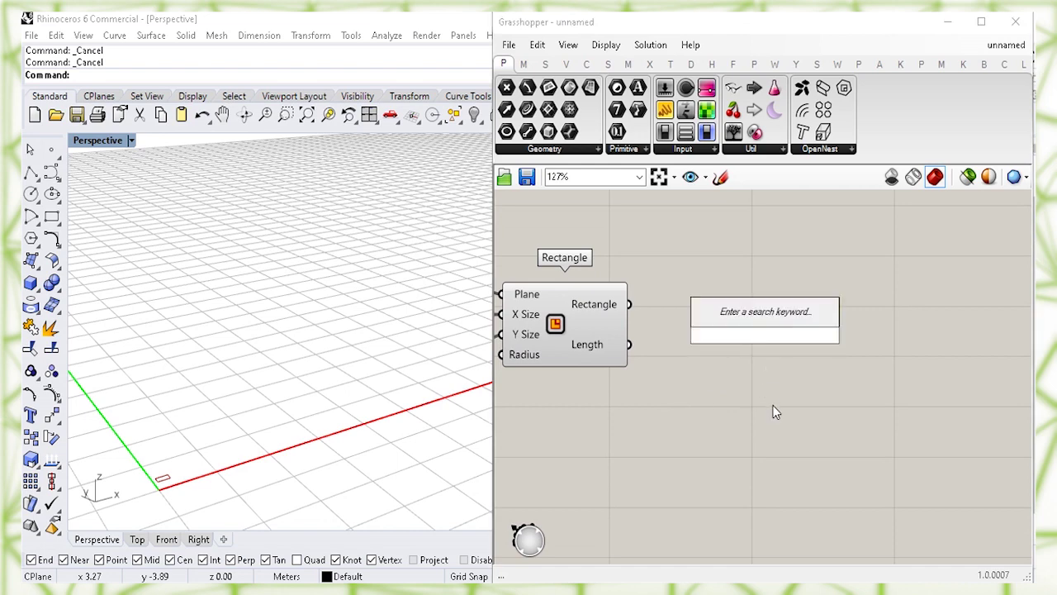
{"action": "type", "text": "extrude"}
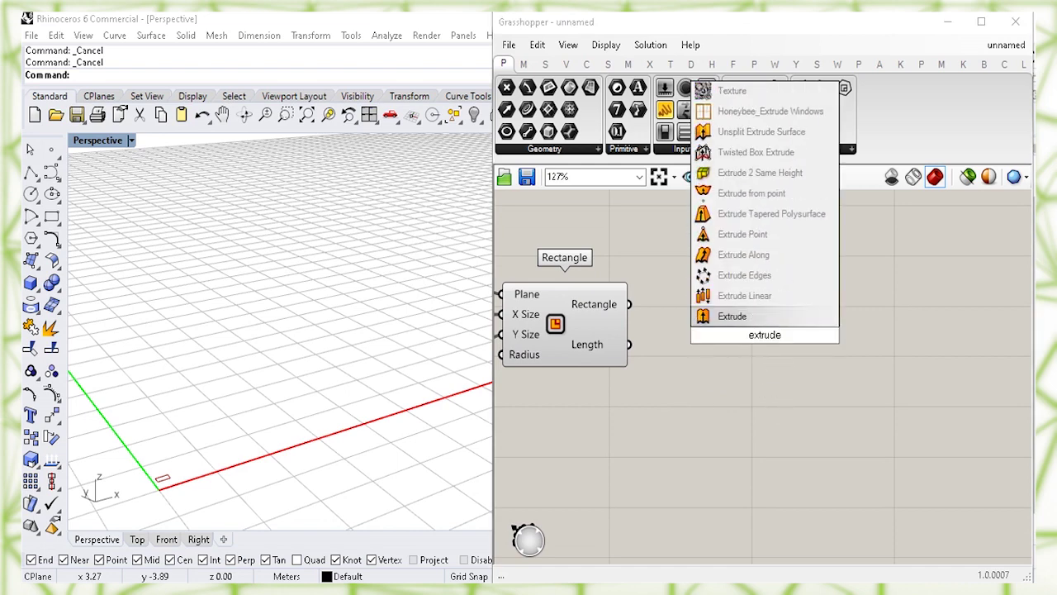
{"action": "left_click", "coordinate": [776, 316]}
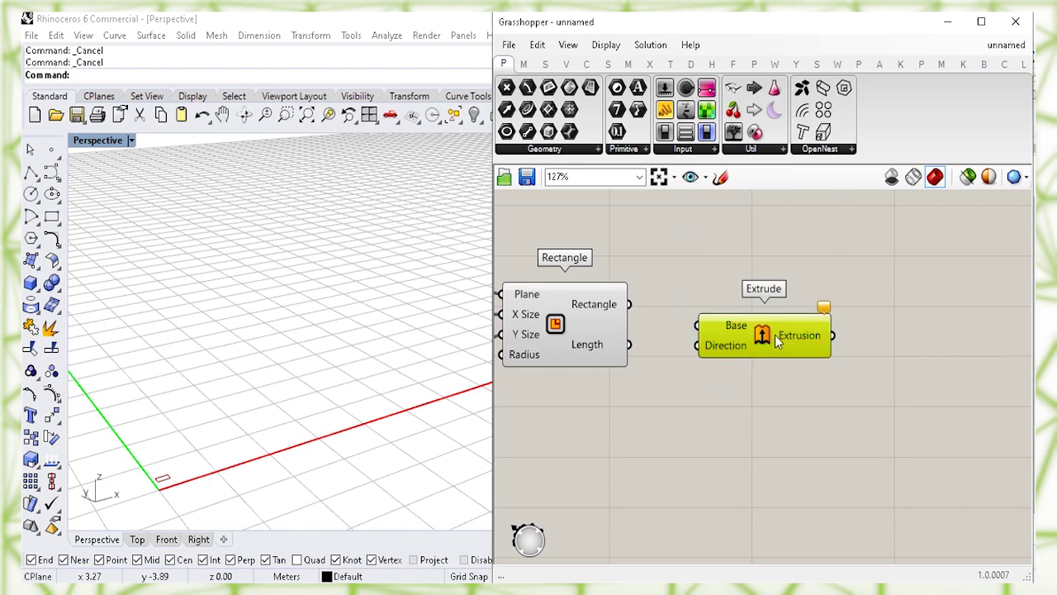
{"action": "left_click", "coordinate": [709, 267]}
- Connect the Rectangle output to Extrude's Base input and align the Extrude component with that output
{"action": "left_click", "coordinate": [590, 312]}
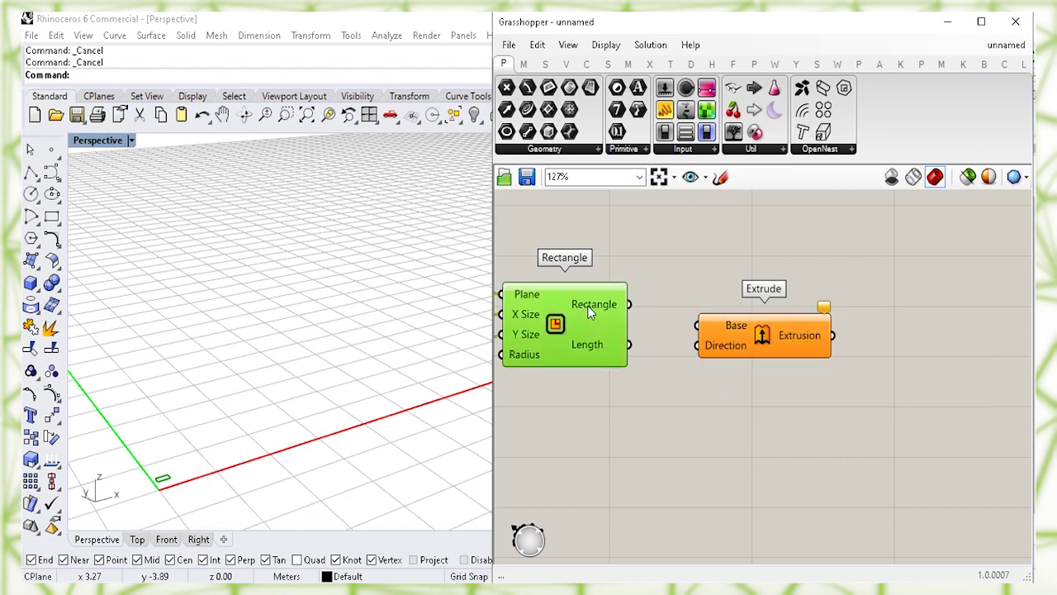
{"action": "left_click_drag", "start_coordinate": [628, 303], "coordinate": [698, 323]}
{"action": "left_click_drag", "start_coordinate": [763, 335], "coordinate": [792, 318]}
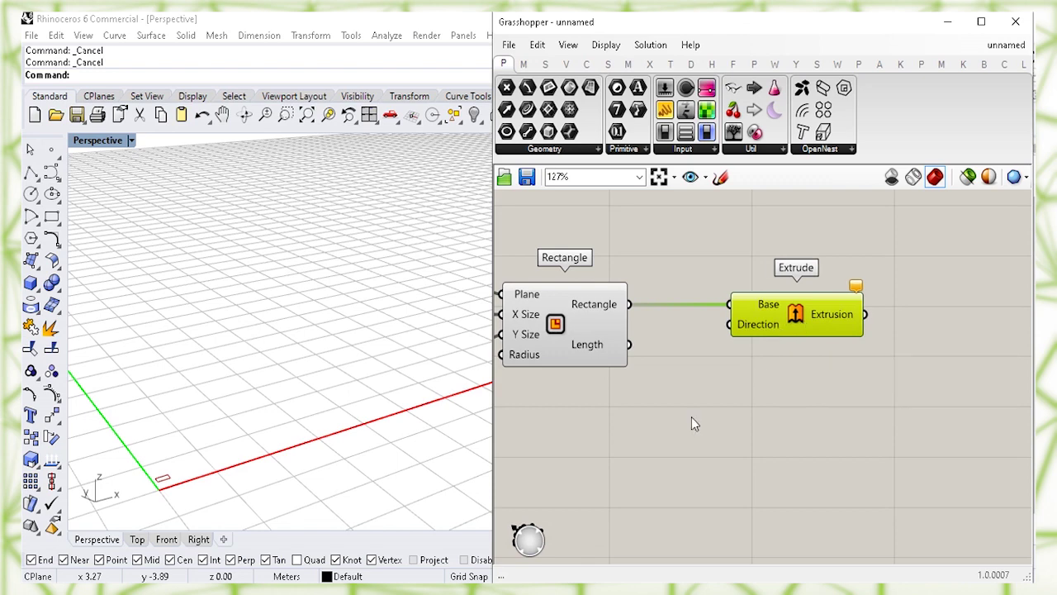
{"action": "left_click", "coordinate": [673, 433]}
- Add a Unit Z vector component and place it below the wire between Rectangle and Extrude
{"action": "double_click", "coordinate": [628, 453]}
{"action": "type", "text": "z"}
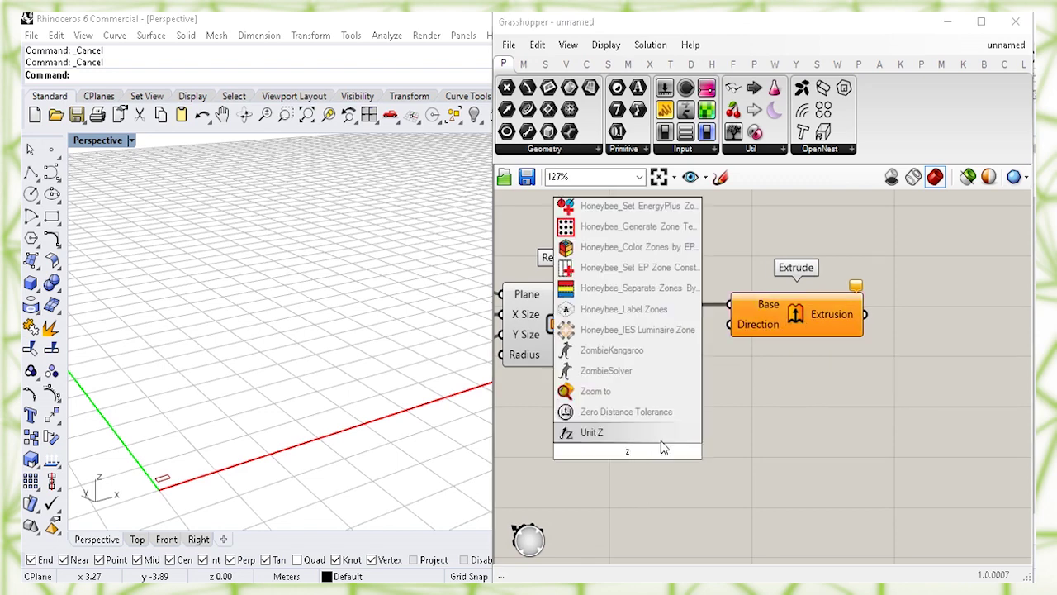
{"action": "left_click", "coordinate": [663, 438]}
{"action": "left_click_drag", "start_coordinate": [588, 454], "coordinate": [665, 420]}
{"action": "left_click", "coordinate": [652, 477]}
{"action": "right_click_drag", "start_coordinate": [607, 474], "coordinate": [622, 472]}
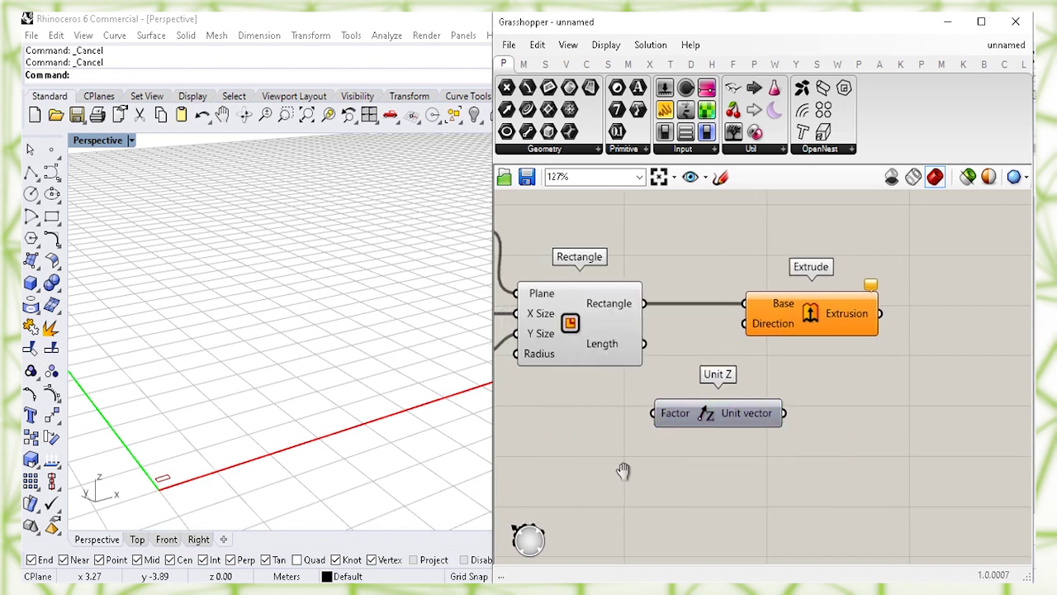
- Add a panel with the value 0.075, connect it to Unit Z's Factor and place it beside that input
{"action": "double_click", "coordinate": [538, 452]}
{"action": "type", "text": "\""}
{"action": "key", "text": "Return"}
{"action": "type", "text": "0.075"}
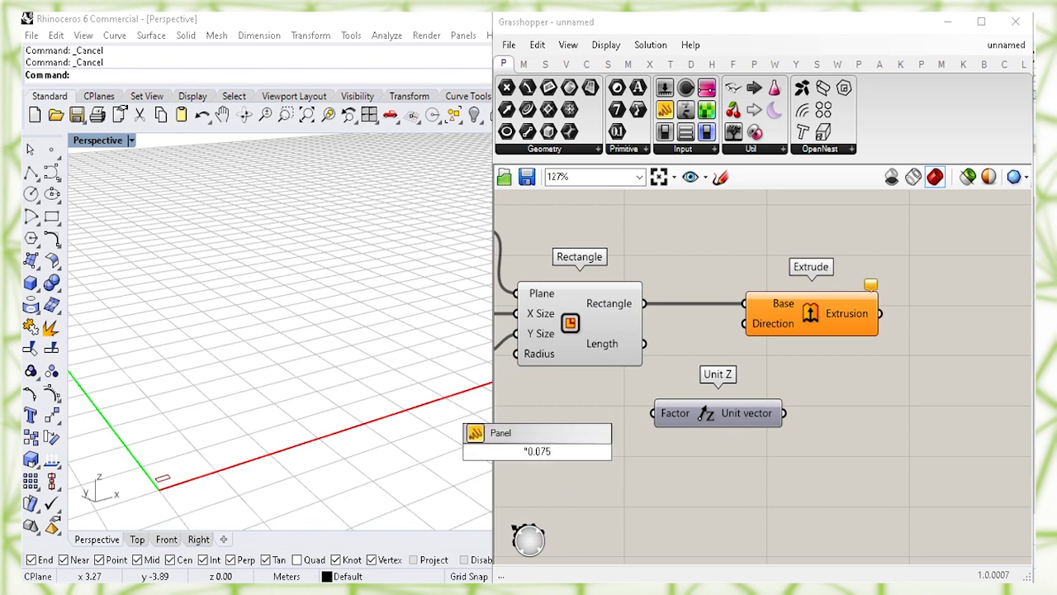
{"action": "left_click", "coordinate": [635, 477]}
{"action": "left_click_drag", "start_coordinate": [541, 461], "coordinate": [652, 412]}
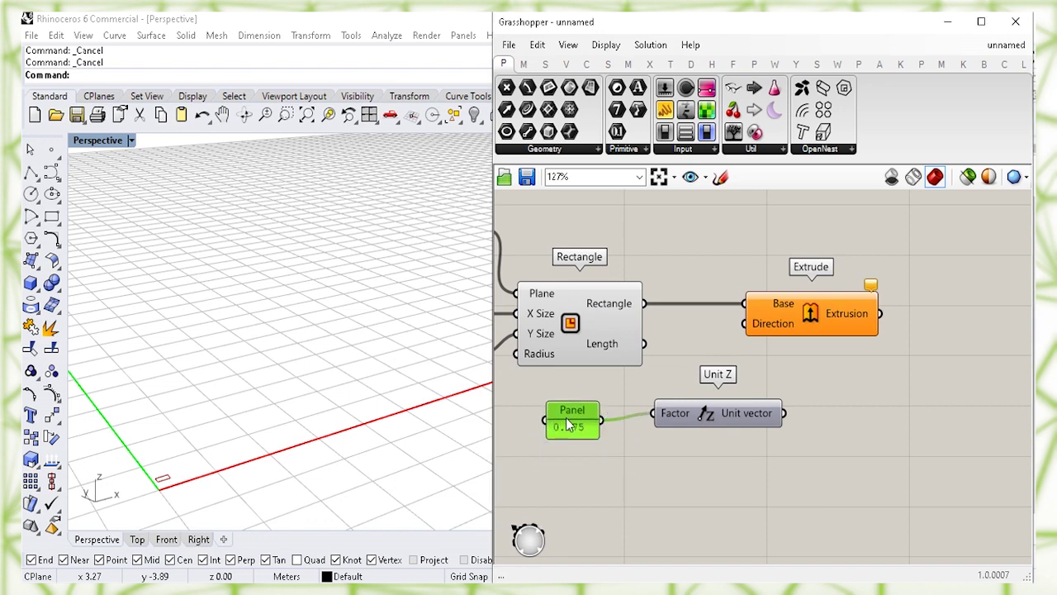
{"action": "left_click_drag", "start_coordinate": [566, 417], "coordinate": [603, 409]}
{"action": "left_click", "coordinate": [697, 448]}
- Adjust the Unit Z component's position and connect its Unit vector output to Extrude's Direction input
{"action": "left_click_drag", "start_coordinate": [712, 415], "coordinate": [706, 414]}
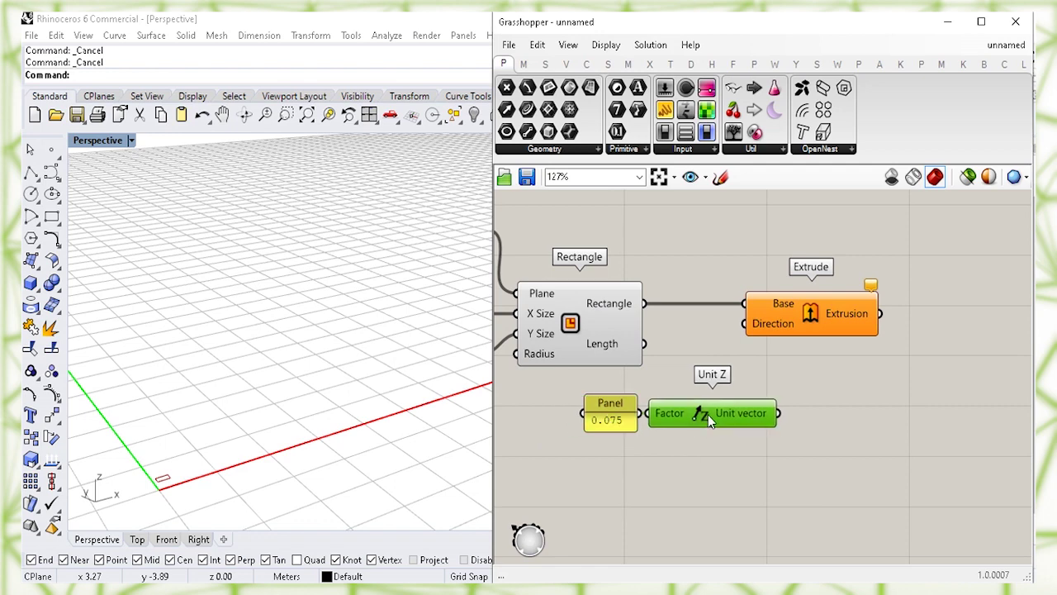
{"action": "mouse_move", "coordinate": [756, 411]}
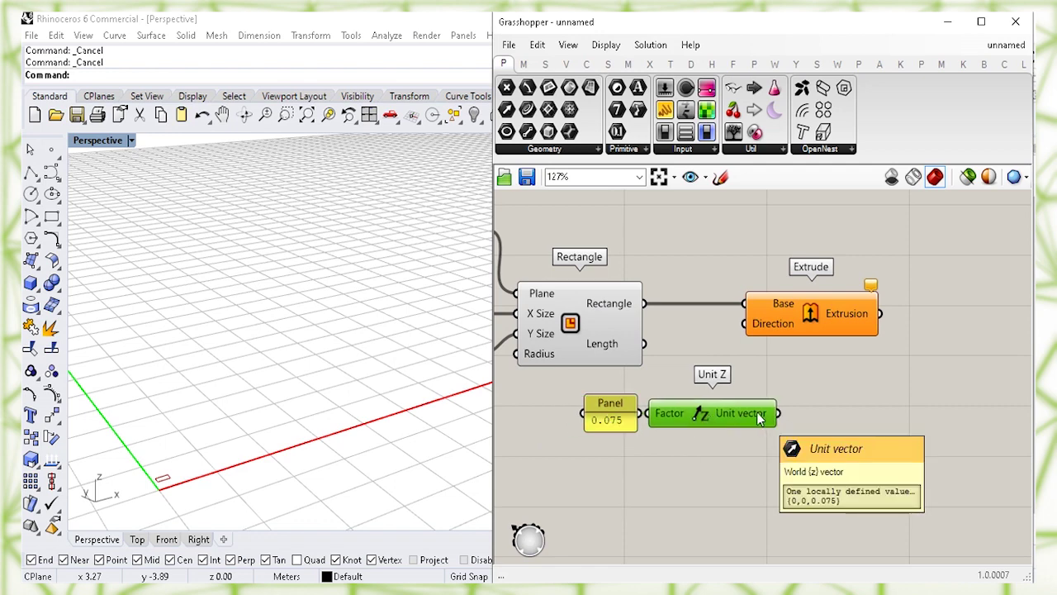
{"action": "left_click_drag", "start_coordinate": [778, 413], "coordinate": [747, 324]}
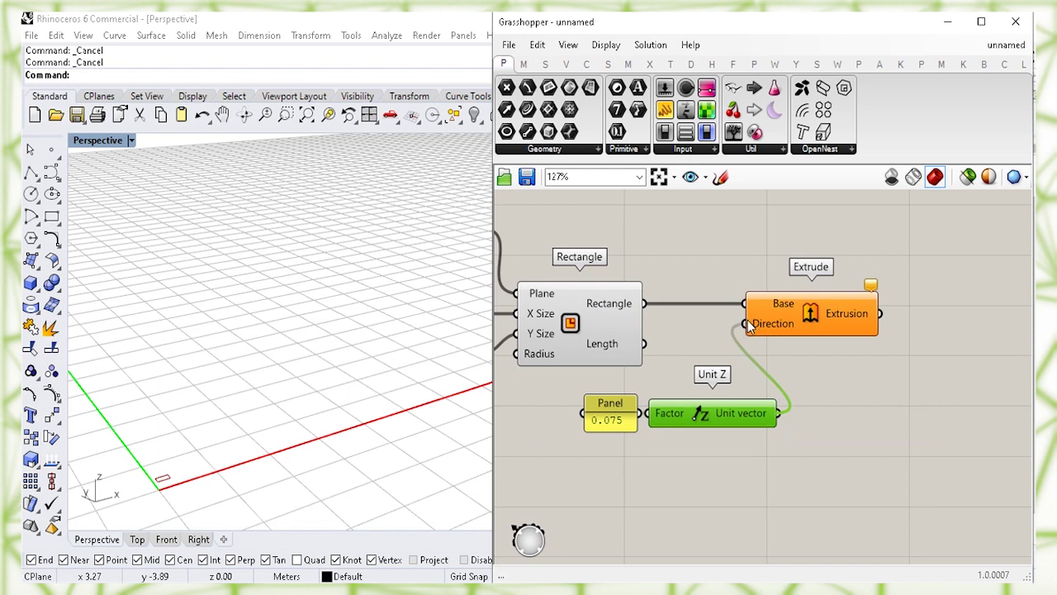
- Turn off the preview of the Rectangle component
{"action": "left_click", "coordinate": [821, 373]}
{"action": "left_click", "coordinate": [817, 317]}
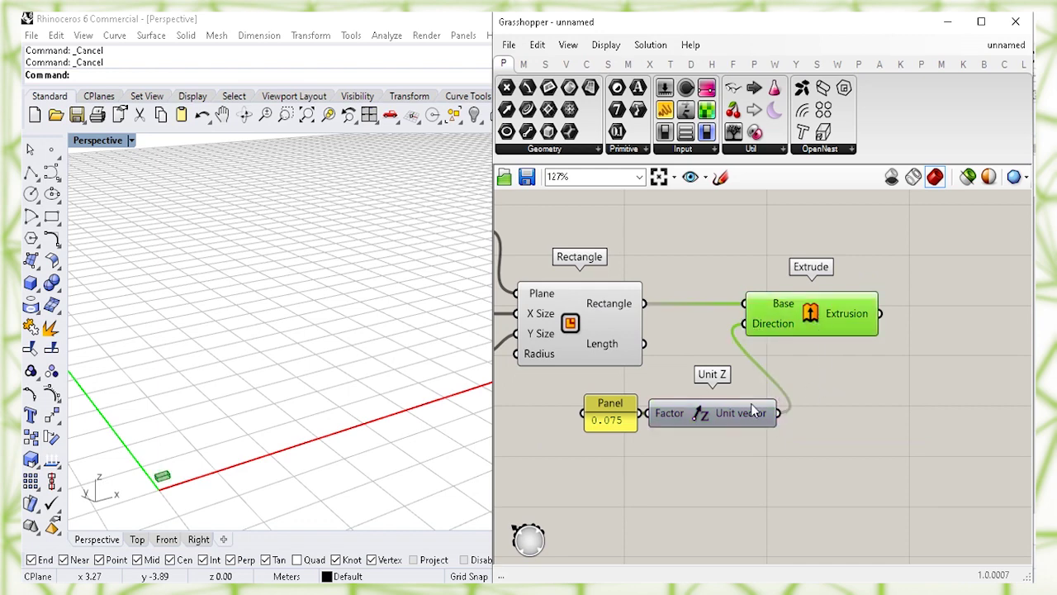
{"action": "left_click", "coordinate": [671, 483]}
{"action": "left_click", "coordinate": [567, 324]}
{"action": "right_click", "coordinate": [567, 324]}
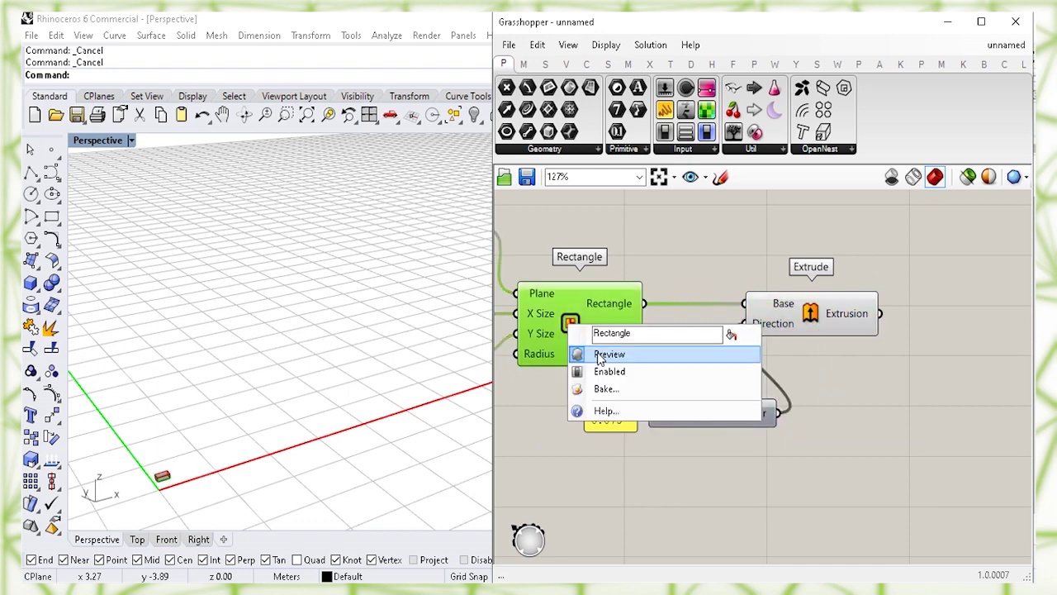
{"action": "left_click", "coordinate": [609, 354]}
{"action": "left_click", "coordinate": [541, 421]}
- Add a Cap Holes component after the Extrude component
{"action": "left_click", "coordinate": [821, 318]}
{"action": "left_click", "coordinate": [859, 375]}
{"action": "right_click_drag", "start_coordinate": [908, 388], "coordinate": [713, 385]}
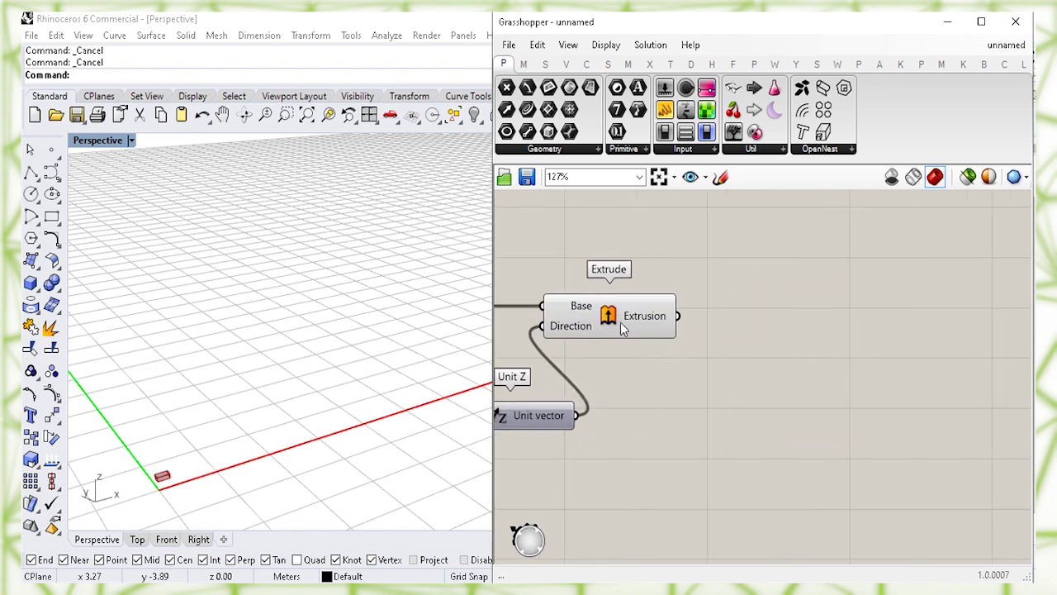
{"action": "left_click", "coordinate": [628, 319]}
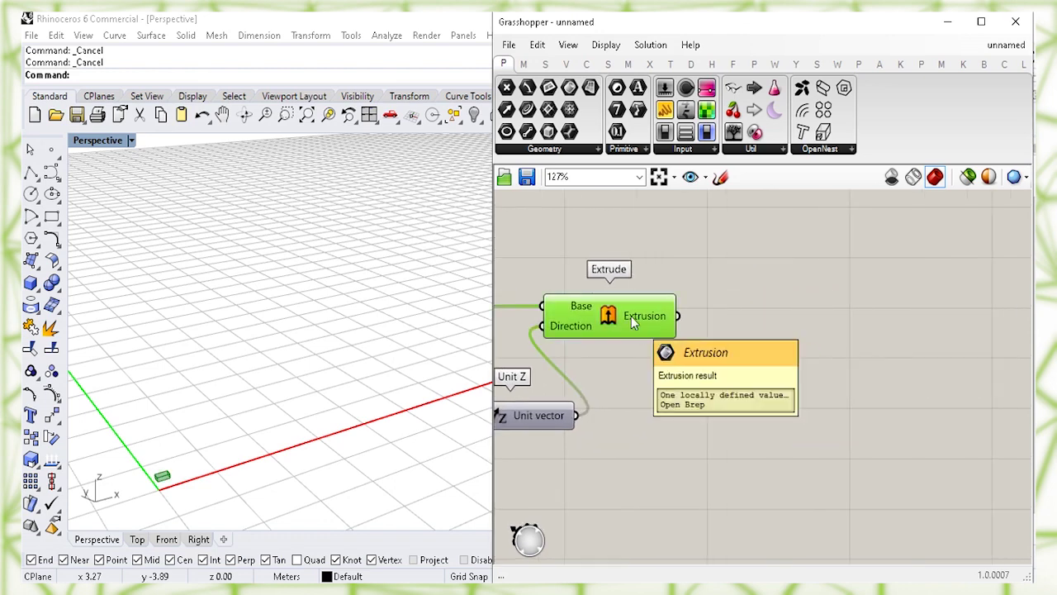
{"action": "left_click", "coordinate": [687, 376]}
{"action": "double_click", "coordinate": [771, 338]}
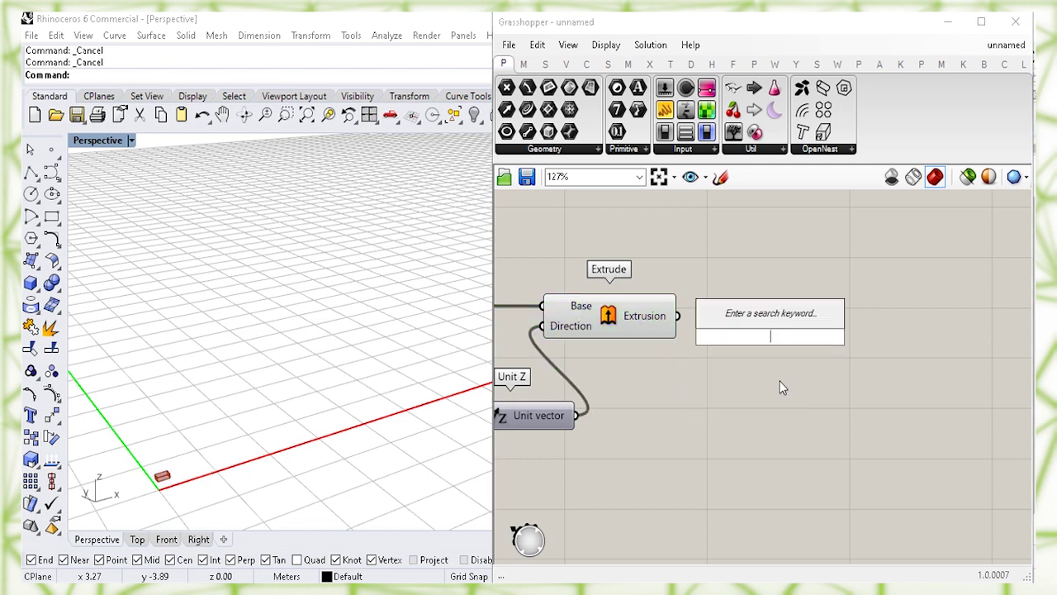
{"action": "type", "text": "cap"}
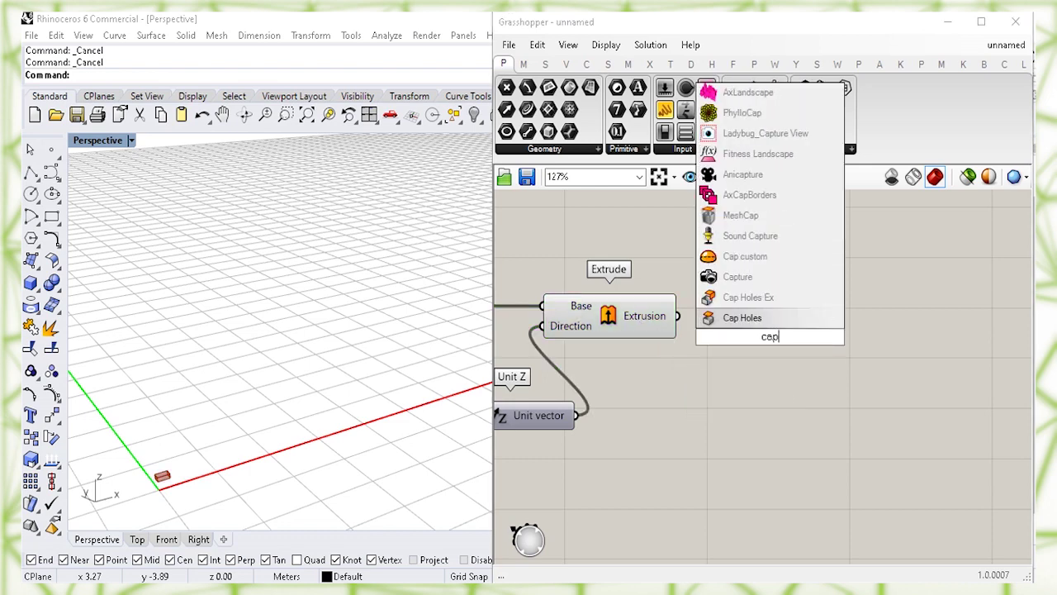
{"action": "left_click", "coordinate": [798, 318]}
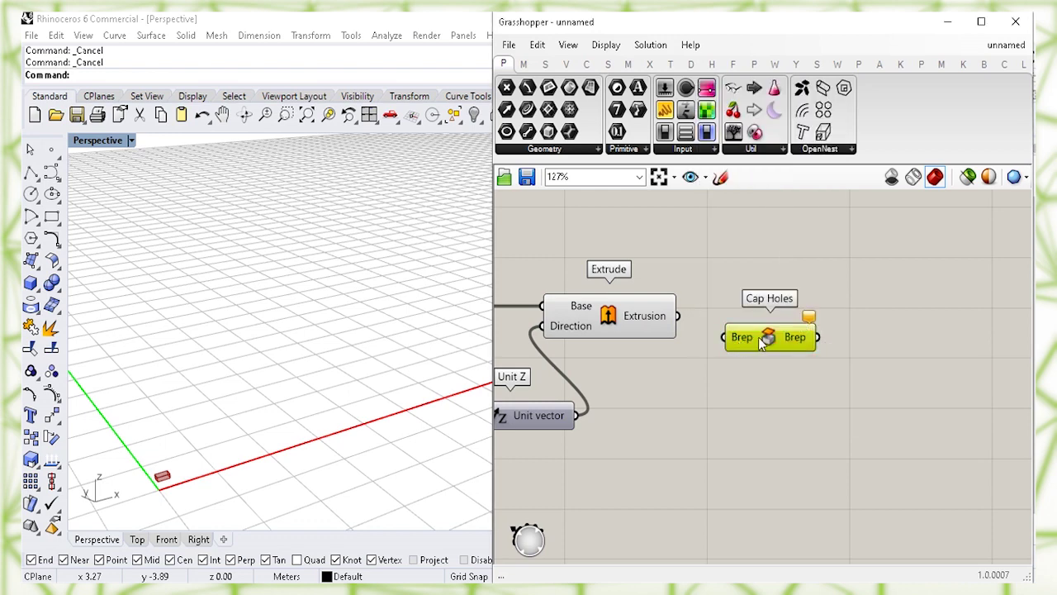
- Connect Extrude's Extrusion output to the Brep input of Cap Holes and align the component with that output
{"action": "left_click_drag", "start_coordinate": [758, 339], "coordinate": [747, 320]}
{"action": "left_click", "coordinate": [645, 318]}
{"action": "left_click_drag", "start_coordinate": [678, 317], "coordinate": [726, 320]}
{"action": "left_click", "coordinate": [748, 342]}
{"action": "left_click", "coordinate": [713, 377]}
- Turn off the preview of the Extrude component
{"action": "left_click", "coordinate": [604, 325]}
{"action": "right_click", "coordinate": [607, 317]}
{"action": "left_click", "coordinate": [648, 346]}
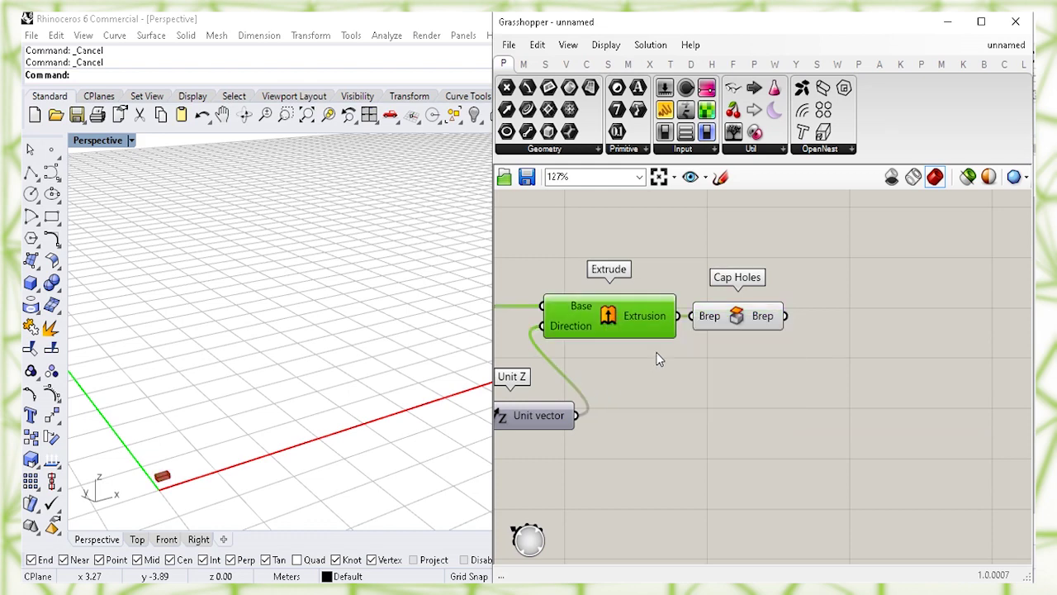
{"action": "left_click", "coordinate": [730, 325]}
{"action": "left_click", "coordinate": [743, 396]}
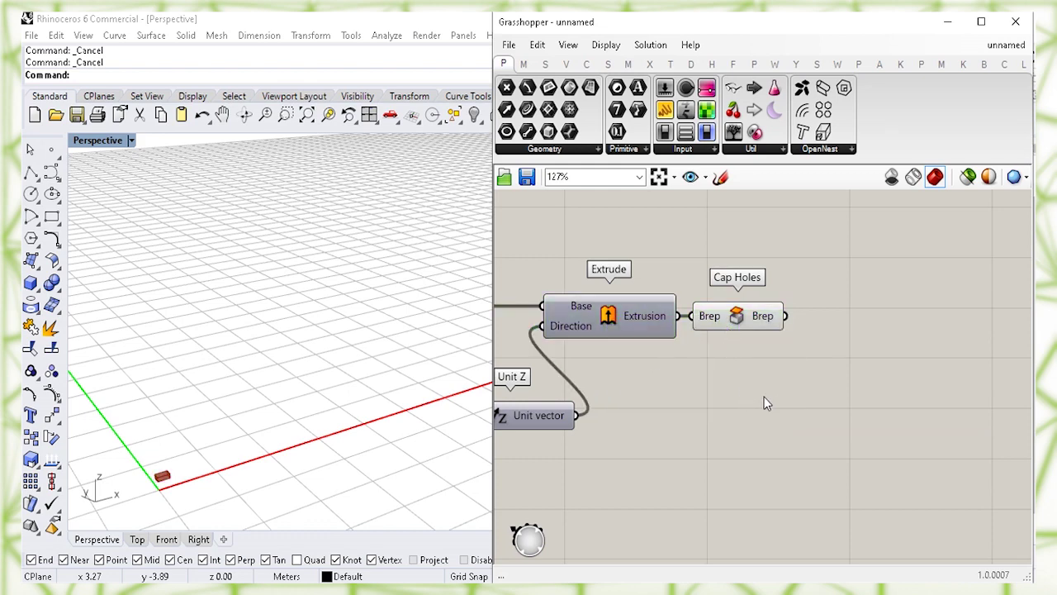
- Add a Linear Array component after the Cap Holes component
{"action": "right_click_drag", "start_coordinate": [835, 381], "coordinate": [650, 381]}
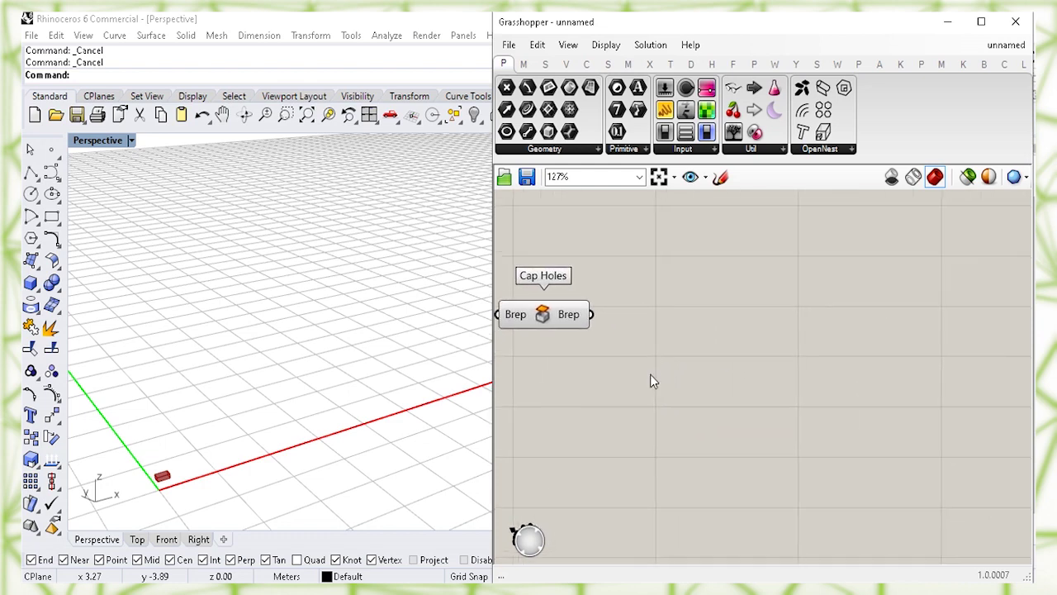
{"action": "double_click", "coordinate": [744, 356]}
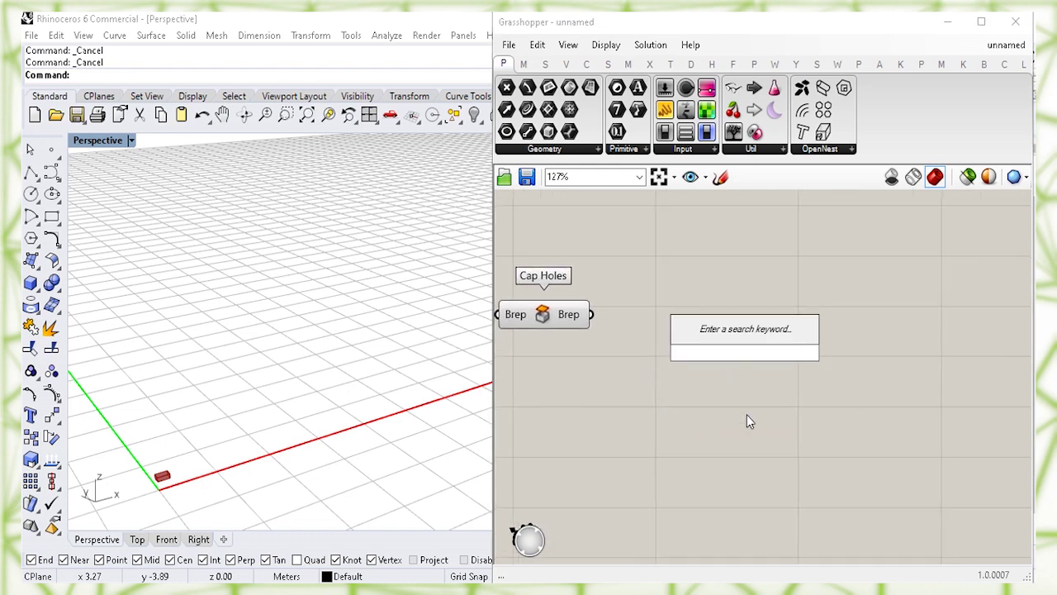
{"action": "type", "text": "linear"}
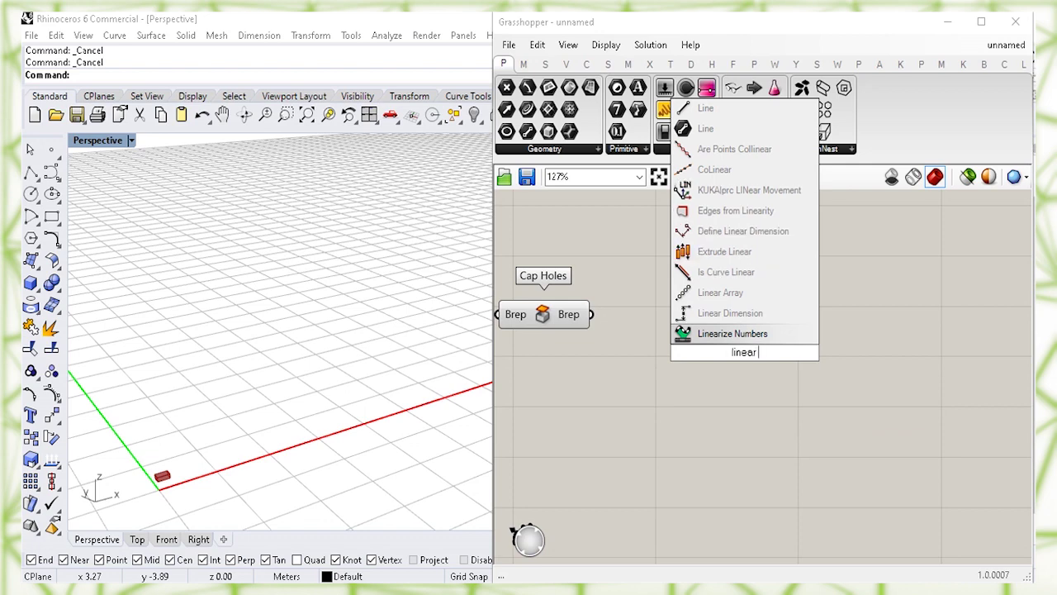
{"action": "left_click", "coordinate": [783, 297]}
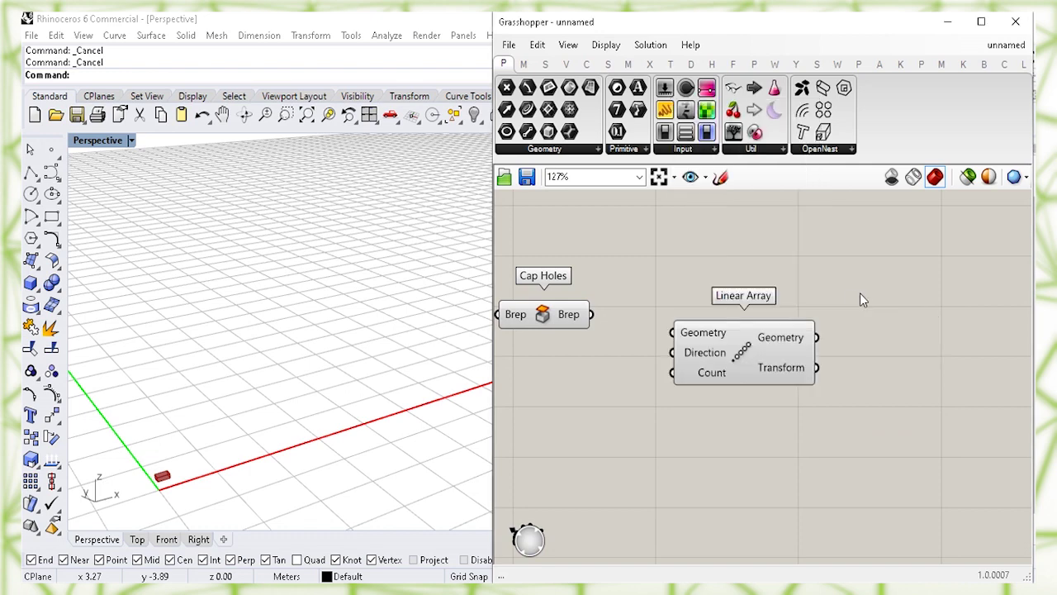
{"action": "left_click", "coordinate": [770, 346]}
{"action": "left_click", "coordinate": [658, 438]}
- Connect the Brep output of Cap Holes to Linear Array's Geometry input and align the Linear Array component with it
{"action": "left_click", "coordinate": [570, 315]}
{"action": "left_click_drag", "start_coordinate": [590, 313], "coordinate": [671, 333]}
{"action": "left_click_drag", "start_coordinate": [743, 351], "coordinate": [719, 333]}
{"action": "left_click", "coordinate": [698, 394]}
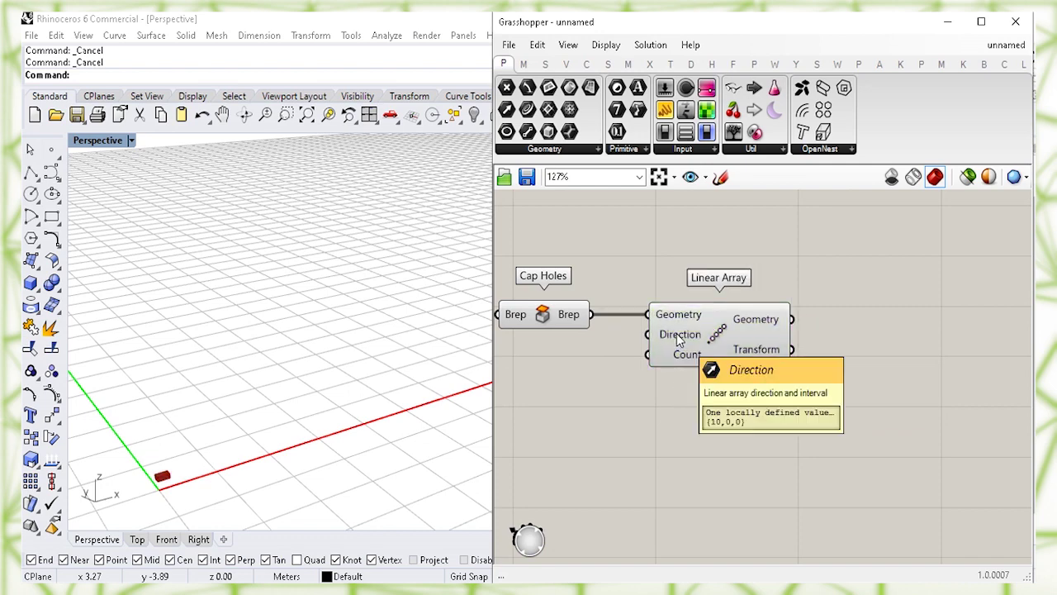
- Add a Unit X vector component and place it just below Cap Holes
{"action": "right_click_drag", "start_coordinate": [602, 427], "coordinate": [620, 415]}
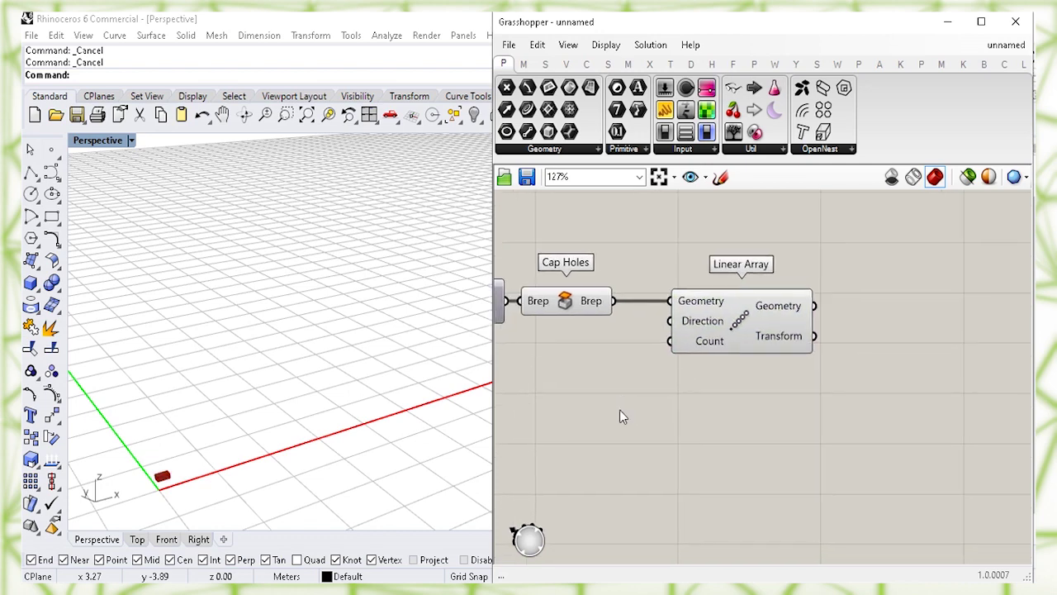
{"action": "double_click", "coordinate": [574, 401]}
{"action": "type", "text": "x"}
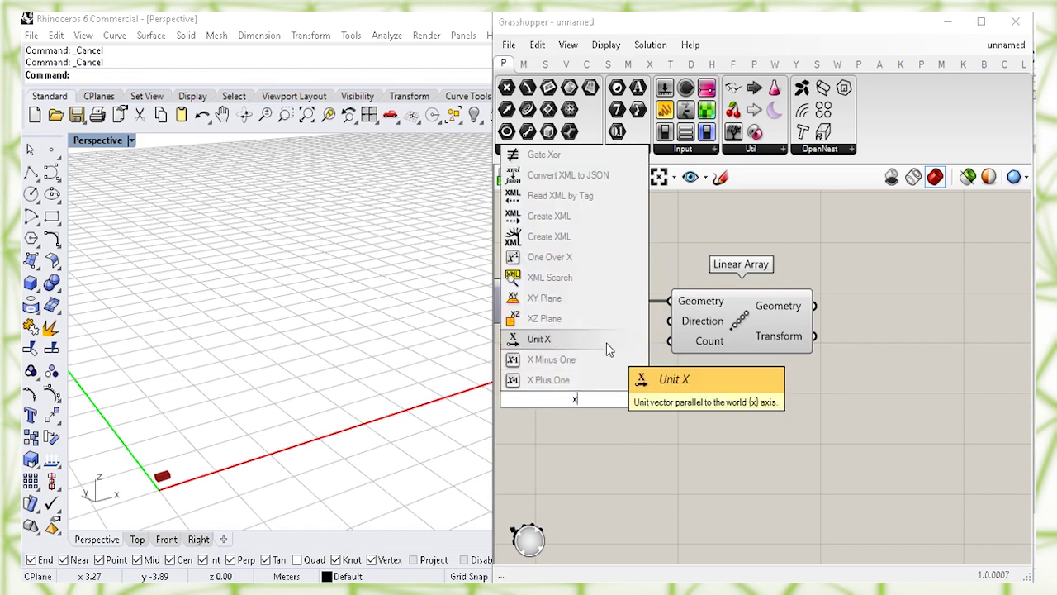
{"action": "left_click", "coordinate": [606, 343]}
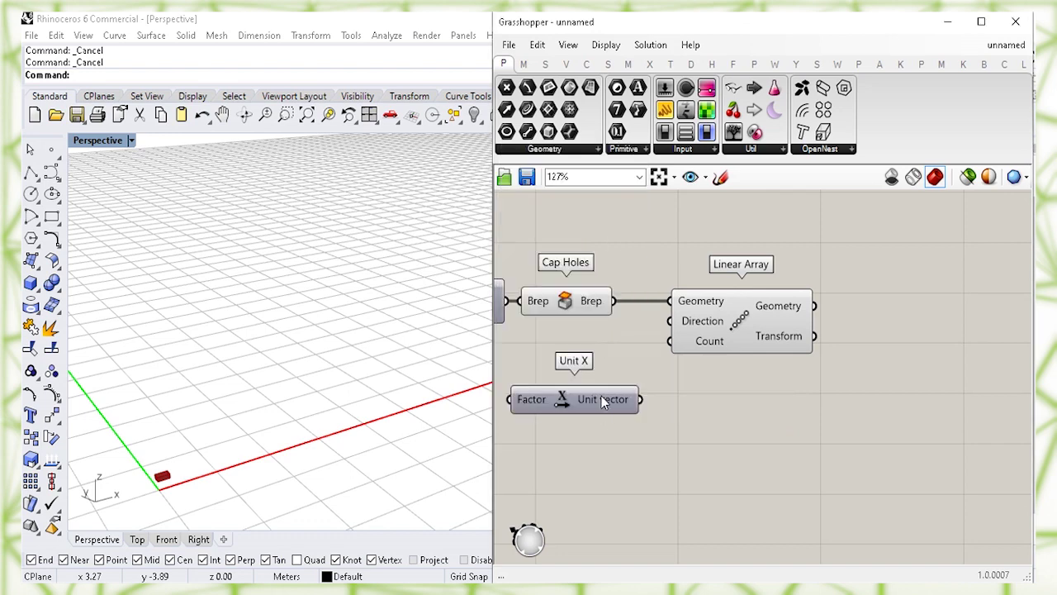
{"action": "left_click_drag", "start_coordinate": [606, 403], "coordinate": [613, 394]}
- Move Linear Array farther from Cap Holes and connect Unit X's Unit vector output to its Direction input
{"action": "left_click_drag", "start_coordinate": [775, 312], "coordinate": [835, 312]}
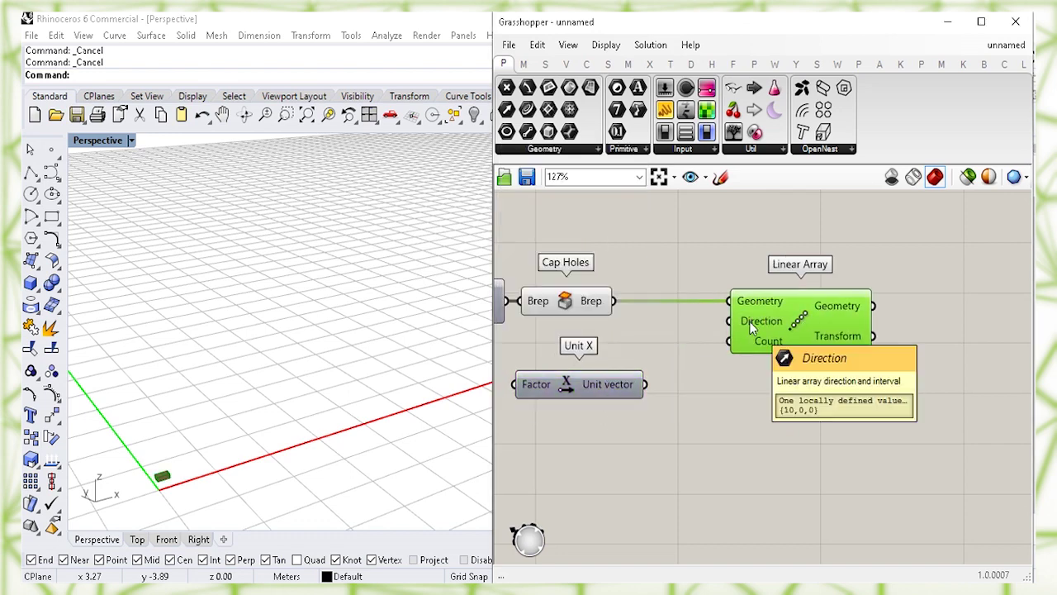
{"action": "left_click_drag", "start_coordinate": [645, 384], "coordinate": [717, 326]}
{"action": "mouse_move", "coordinate": [599, 384]}
{"action": "left_mouse_down"}
{"action": "mouse_move", "coordinate": [606, 360]}
{"action": "mouse_move", "coordinate": [603, 370]}
{"action": "left_mouse_up"}
- Turn off the preview of the Cap Holes component
{"action": "left_click", "coordinate": [561, 302]}
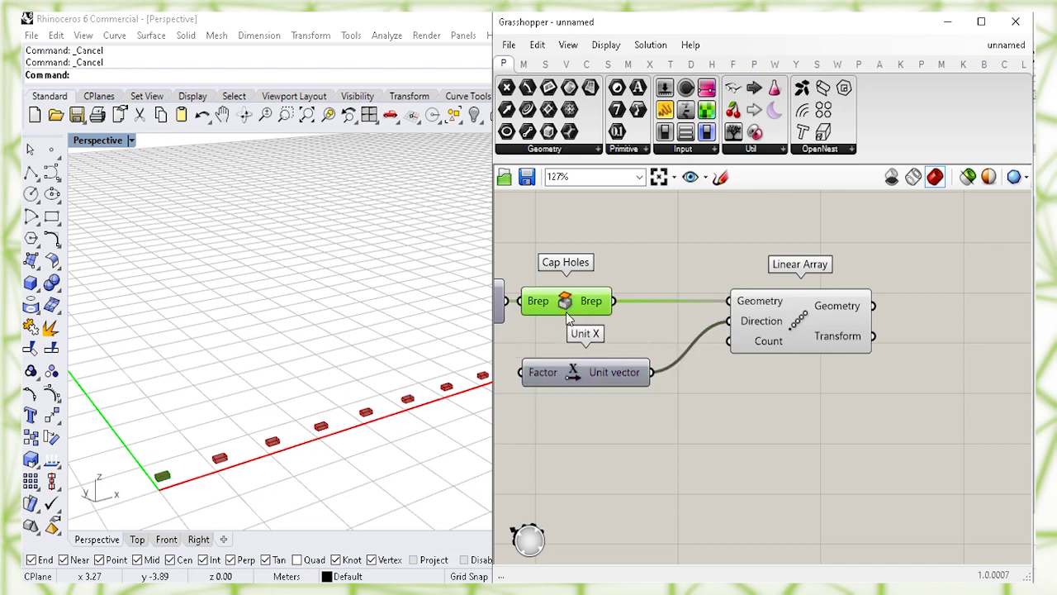
{"action": "right_click", "coordinate": [566, 300]}
{"action": "left_click", "coordinate": [606, 330]}
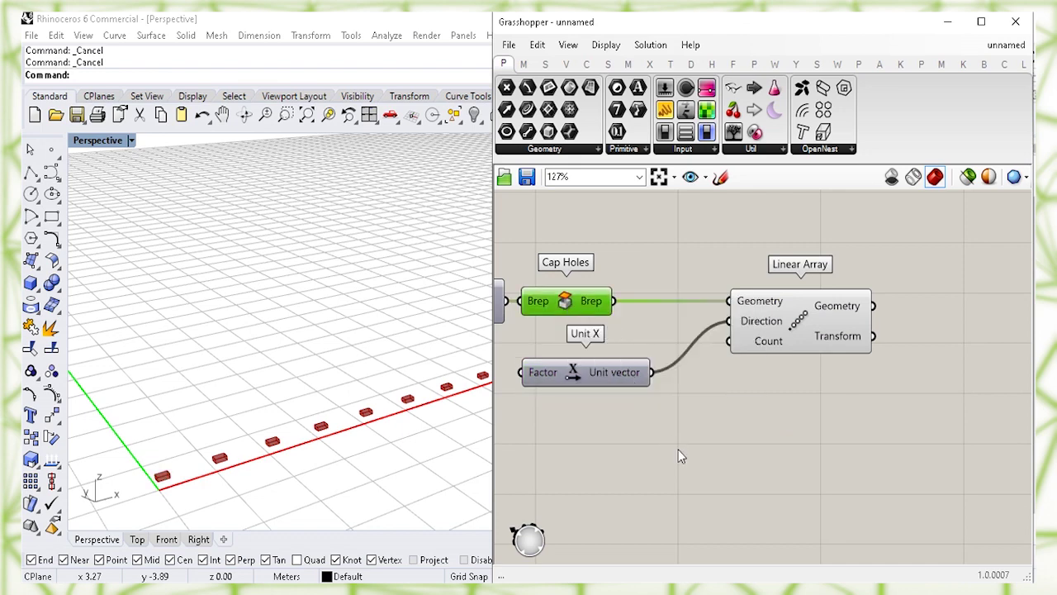
{"action": "left_click", "coordinate": [682, 489]}
- Add a panel with the value 20 below the Unit X component
{"action": "mouse_move", "coordinate": [764, 347]}
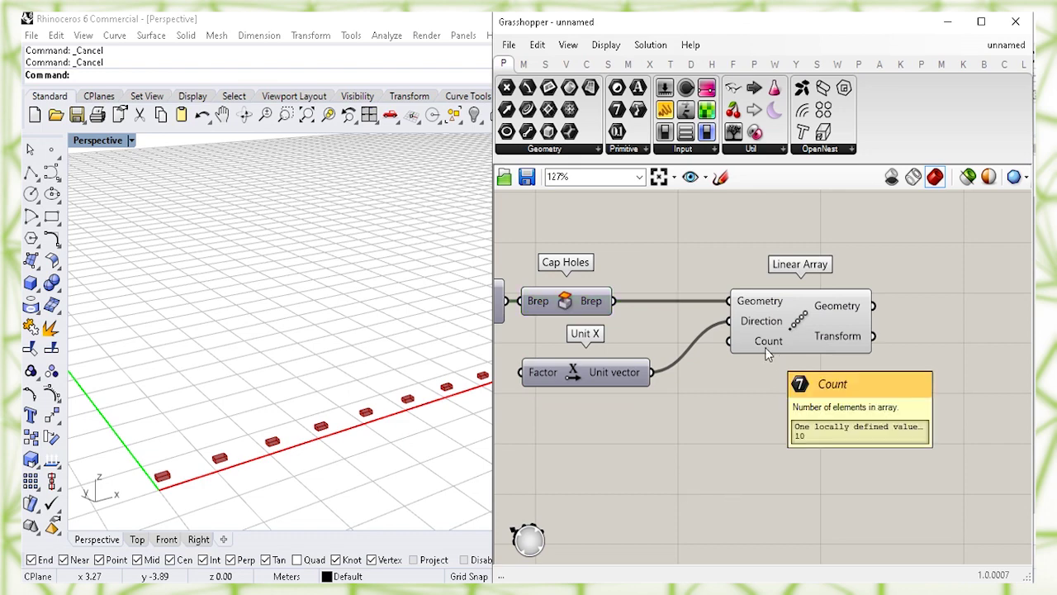
{"action": "right_click_drag", "start_coordinate": [709, 449], "coordinate": [699, 424]}
{"action": "double_click", "coordinate": [622, 423]}
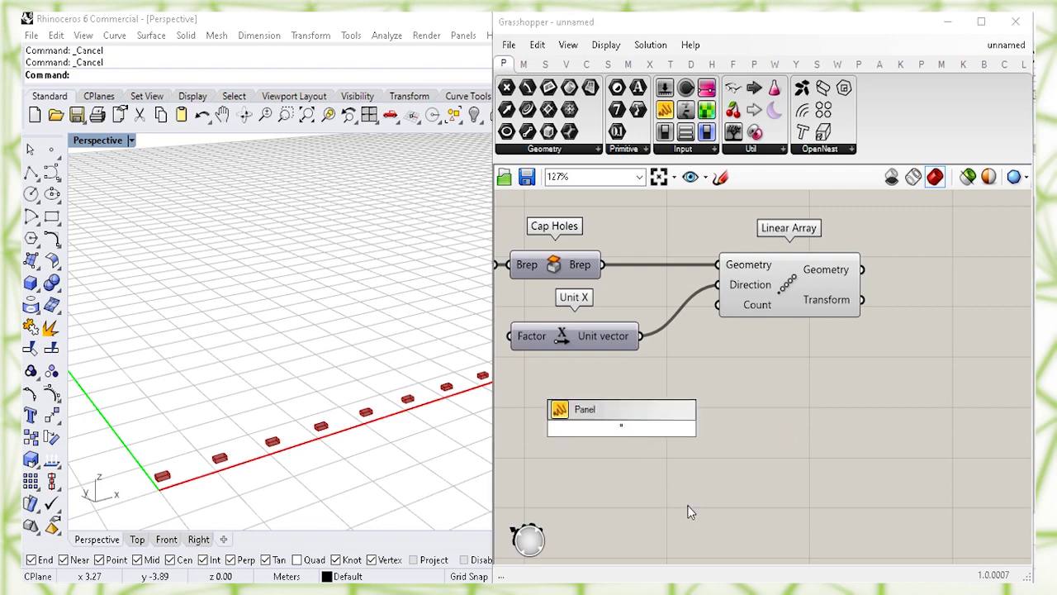
{"action": "type", "text": "20"}
{"action": "left_click", "coordinate": [707, 484]}
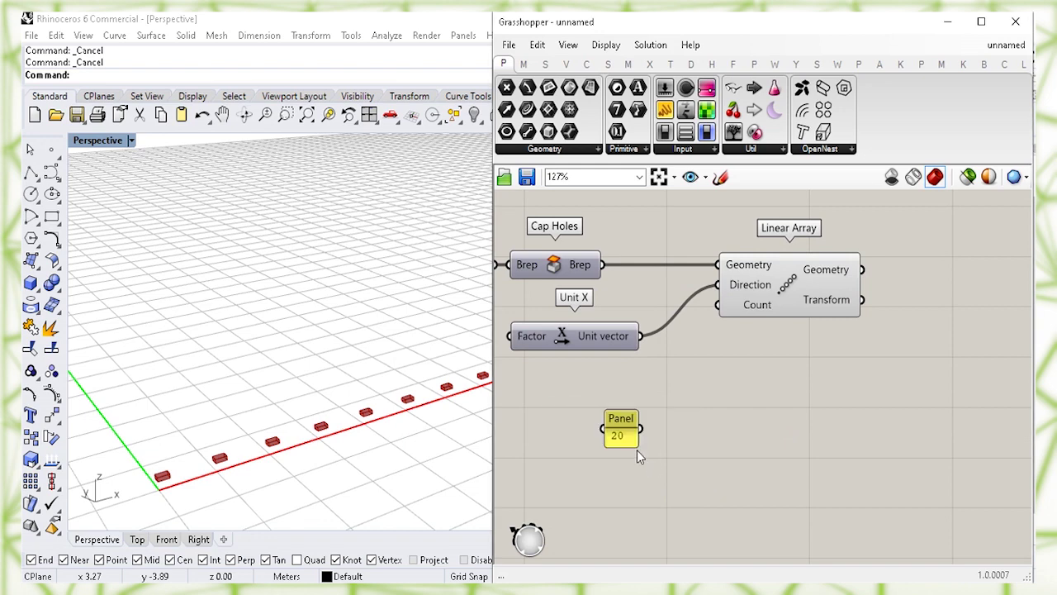
- Connect the 20 panel to Linear Array's Count input and place the panel closer beneath Unit X
{"action": "left_click_drag", "start_coordinate": [626, 431], "coordinate": [628, 391]}
{"action": "right_click_drag", "start_coordinate": [256, 335], "coordinate": [279, 354]}
{"action": "left_click_drag", "start_coordinate": [643, 388], "coordinate": [718, 304]}
{"action": "left_click_drag", "start_coordinate": [622, 382], "coordinate": [618, 376]}
{"action": "right_click_drag", "start_coordinate": [231, 360], "coordinate": [264, 363]}
{"action": "left_click", "coordinate": [565, 402]}
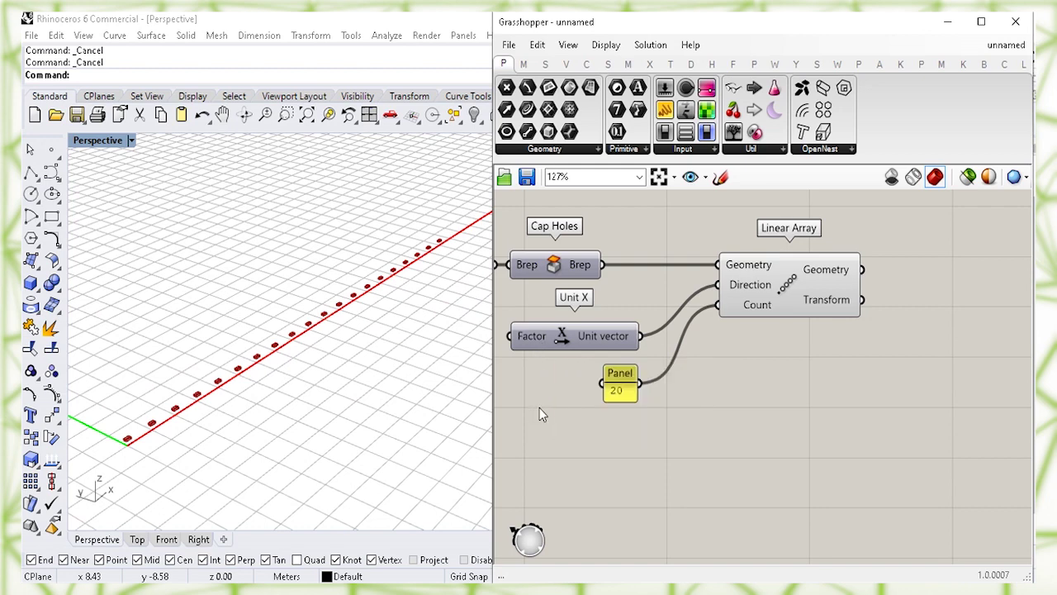
- Add a Multiplication component and place it below the Unit Z component
{"action": "right_click_drag", "start_coordinate": [553, 415], "coordinate": [780, 434]}
{"action": "left_click", "coordinate": [566, 306]}
{"action": "left_click", "coordinate": [658, 450]}
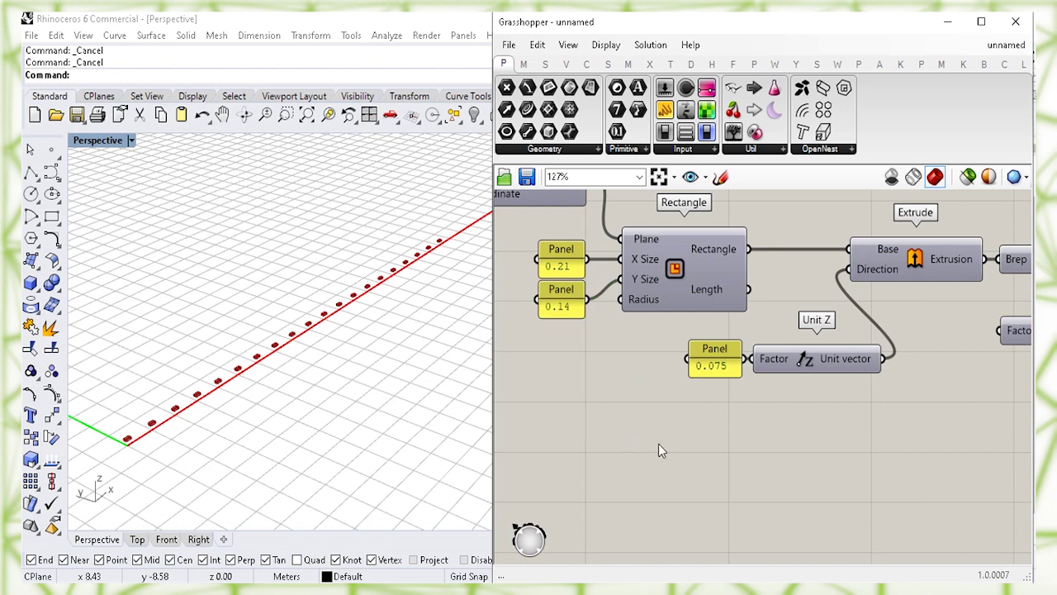
{"action": "mouse_move", "coordinate": [770, 460]}
{"action": "right_mouse_down"}
{"action": "mouse_move", "coordinate": [767, 452]}
{"action": "mouse_move", "coordinate": [769, 461]}
{"action": "right_mouse_up"}
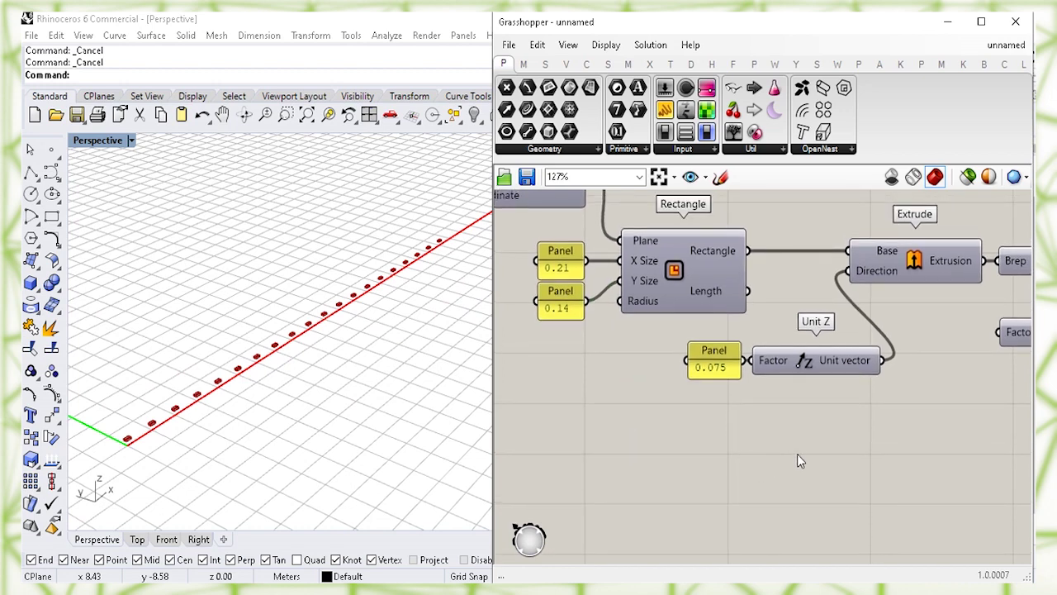
{"action": "double_click", "coordinate": [797, 453]}
{"action": "type", "text": "mult"}
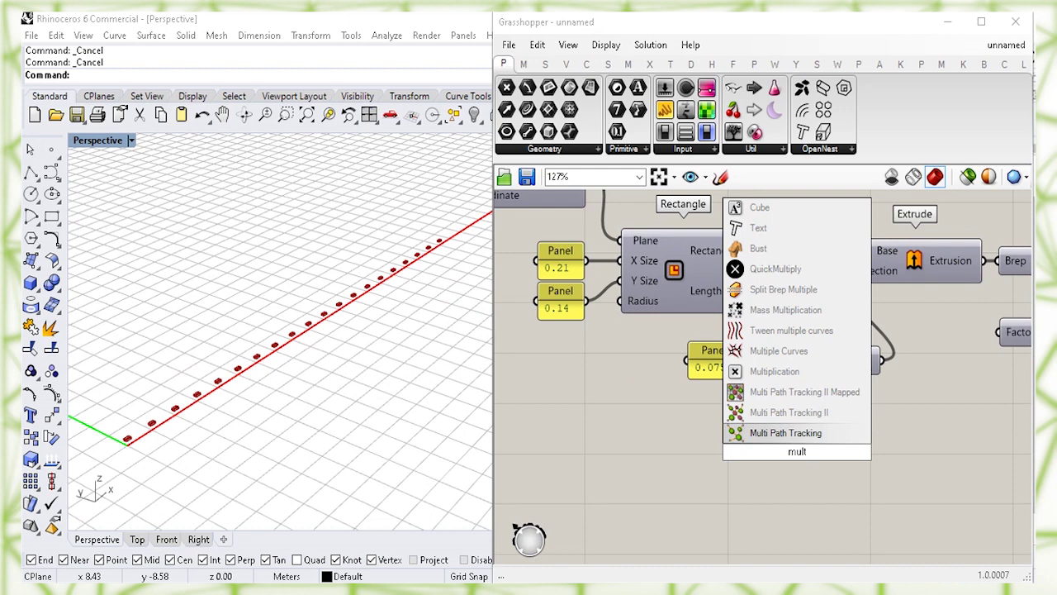
{"action": "type", "text": "i"}
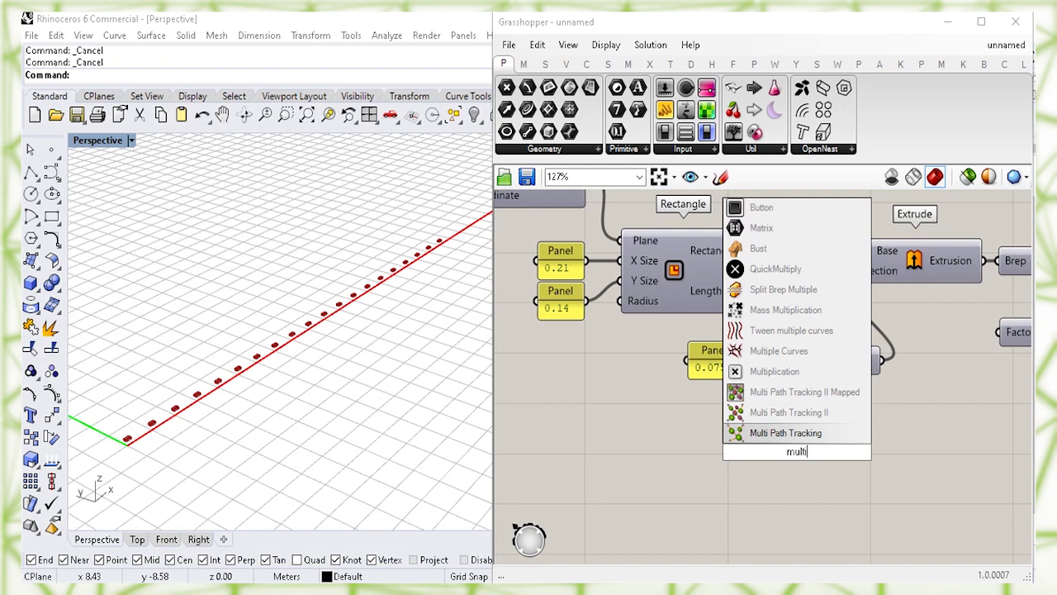
{"action": "left_click", "coordinate": [822, 371]}
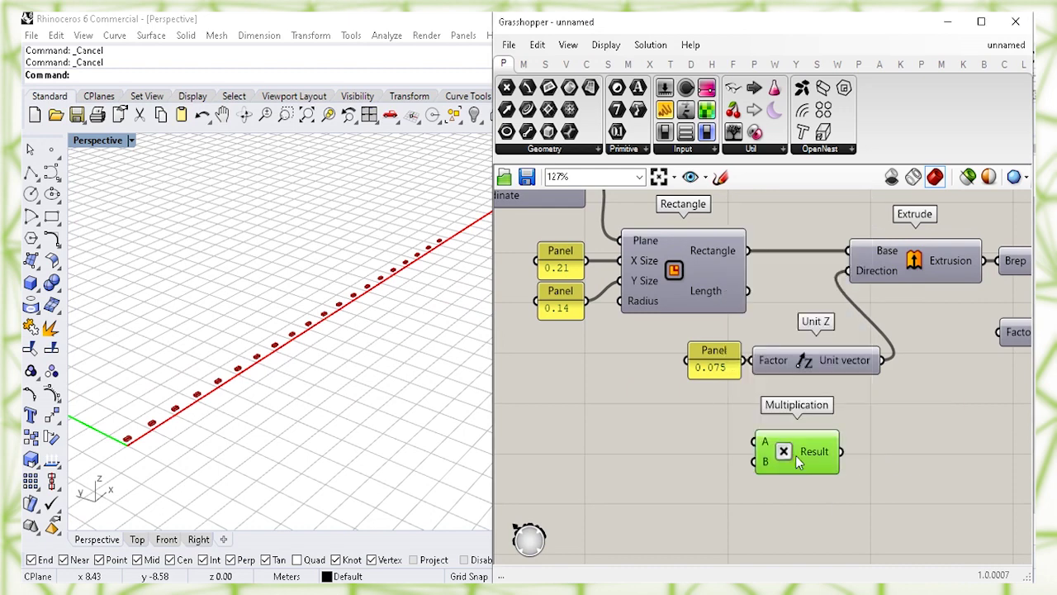
{"action": "left_click_drag", "start_coordinate": [796, 455], "coordinate": [807, 455]}
{"action": "left_click", "coordinate": [665, 455]}
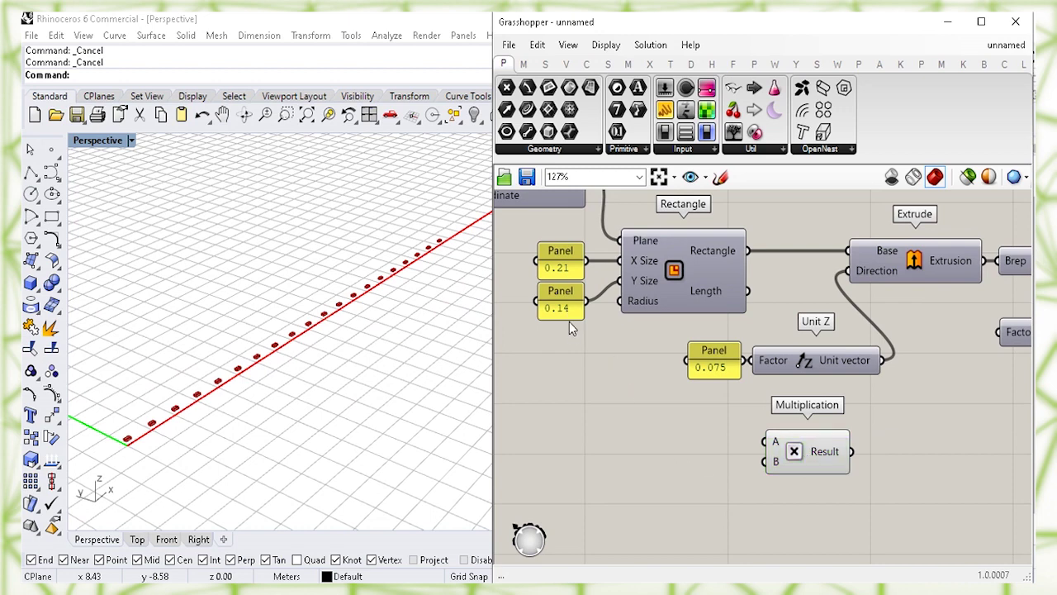
- Connect the 0.14 panel to Multiplication's A input
{"action": "left_click", "coordinate": [568, 314]}
{"action": "left_click_drag", "start_coordinate": [590, 307], "coordinate": [755, 446]}
{"action": "left_click", "coordinate": [670, 488]}
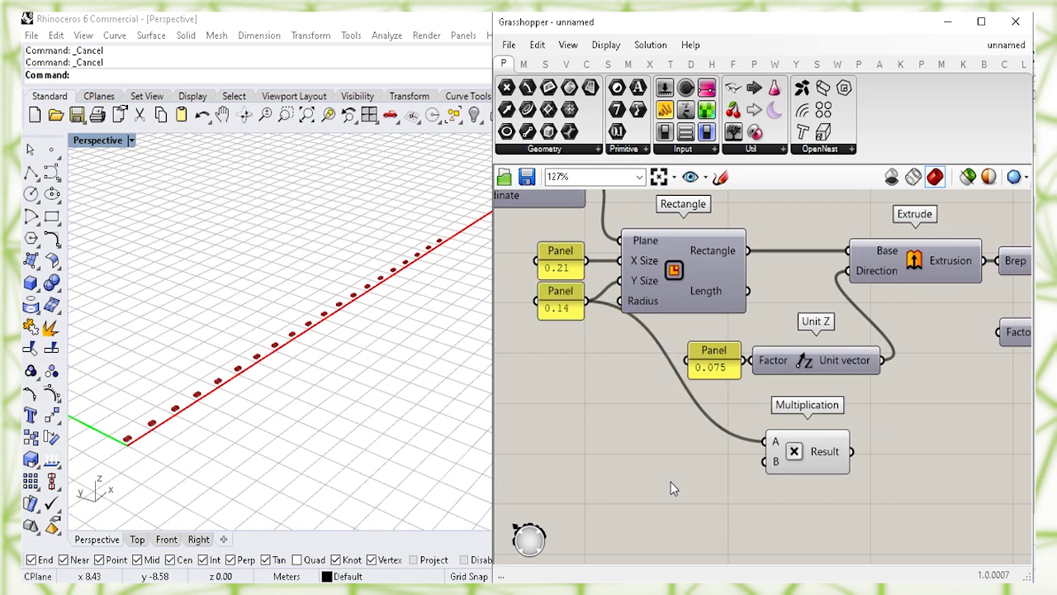
- Add a panel with the value 2, connect it to Multiplication's B input and place it beside that input
{"action": "right_click_drag", "start_coordinate": [678, 506], "coordinate": [677, 504]}
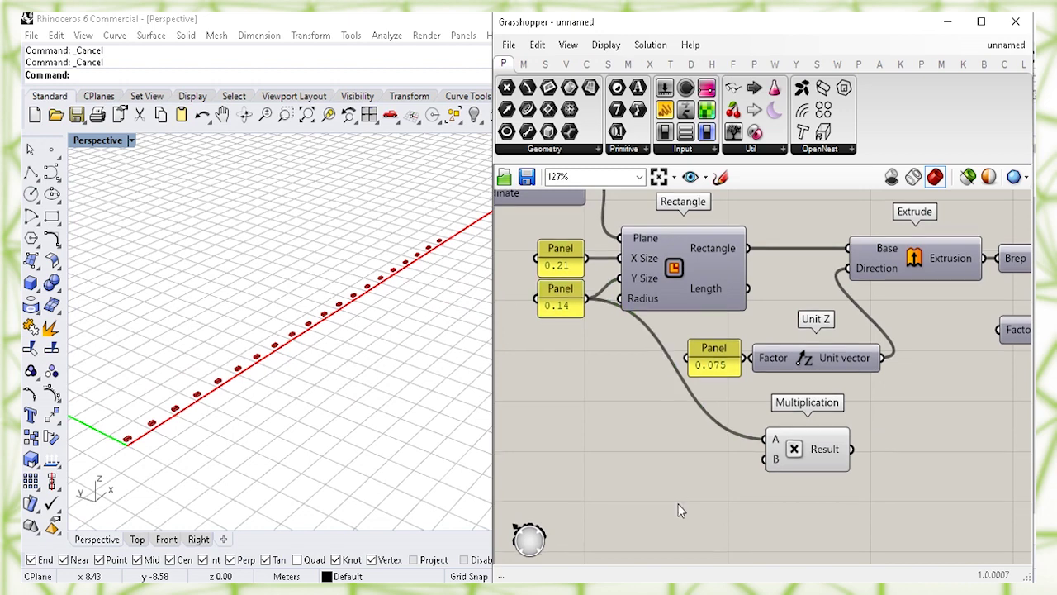
{"action": "double_click", "coordinate": [668, 480]}
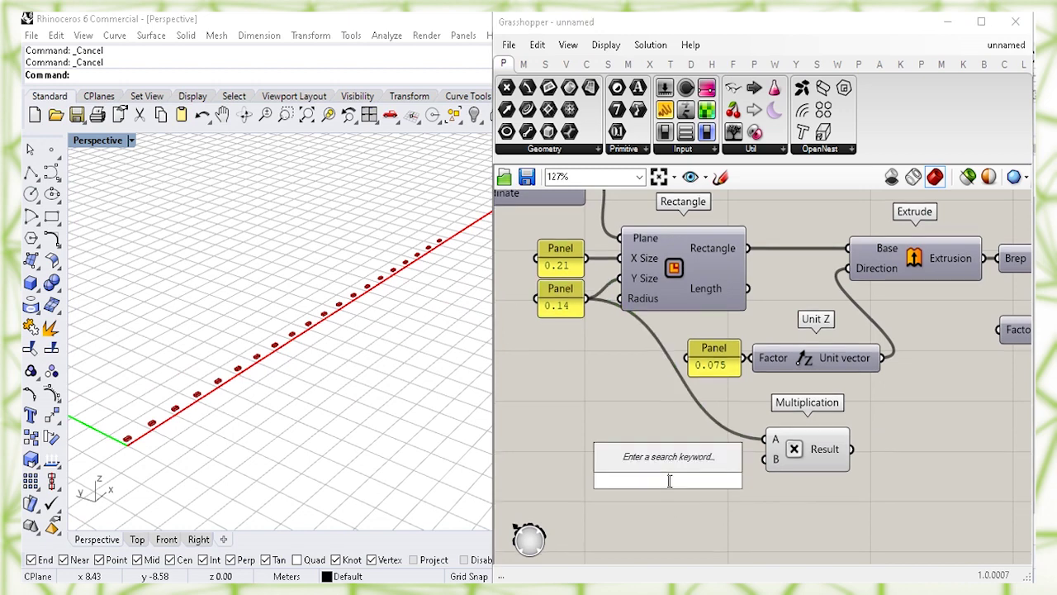
{"action": "type", "text": "\"2"}
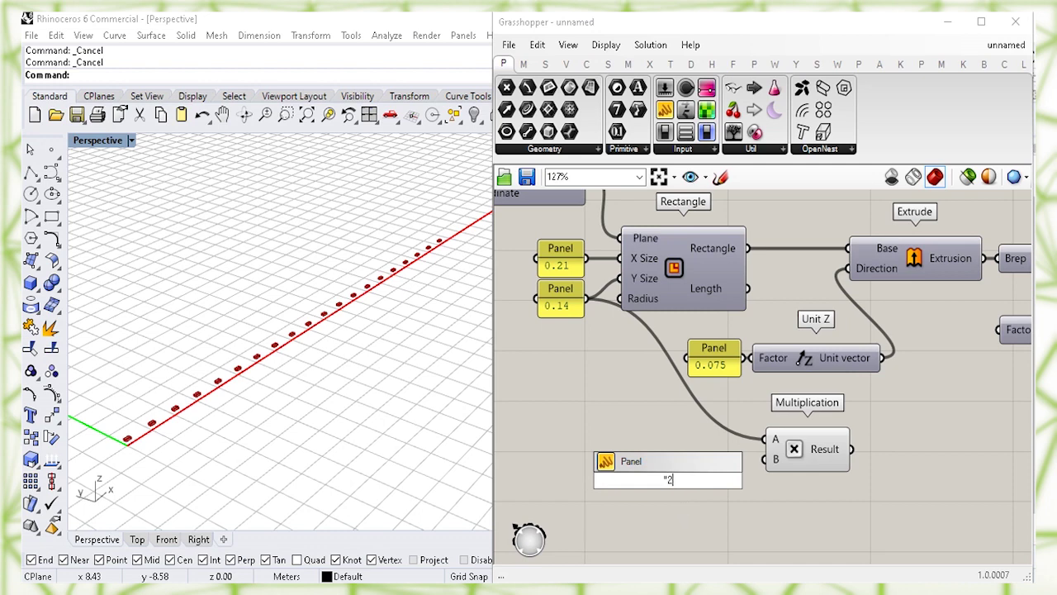
{"action": "key", "text": "Return"}
{"action": "left_click_drag", "start_coordinate": [671, 496], "coordinate": [766, 459]}
{"action": "left_click_drag", "start_coordinate": [708, 474], "coordinate": [713, 462]}
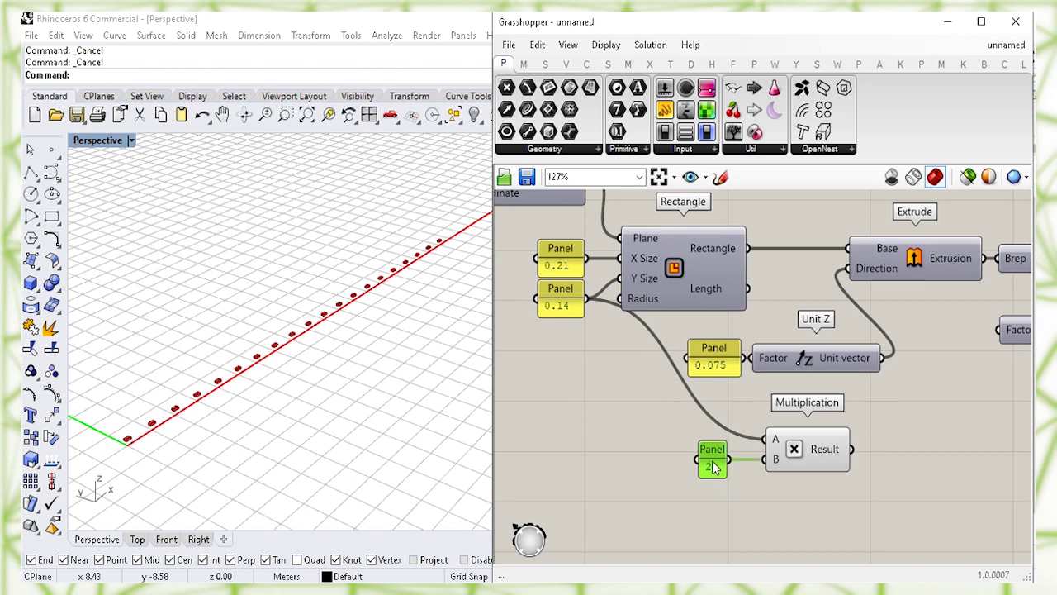
- Connect Multiplication's Result output to Unit X's Factor input and inspect the row of boxes in the Perspective viewport
{"action": "left_click", "coordinate": [784, 510]}
{"action": "mouse_move", "coordinate": [828, 456]}
{"action": "right_click_drag", "start_coordinate": [952, 457], "coordinate": [907, 451]}
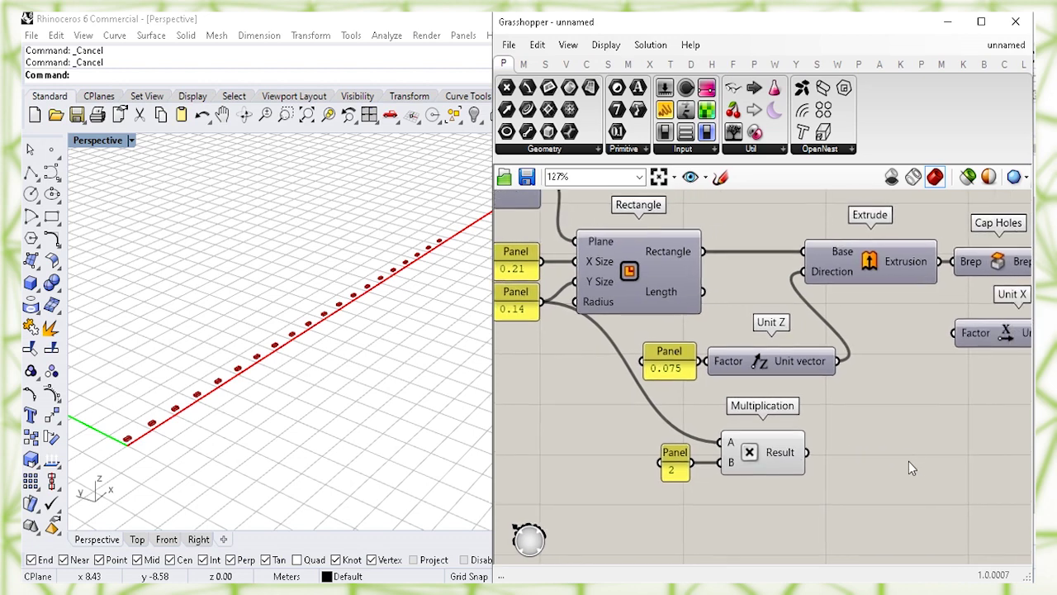
{"action": "left_click_drag", "start_coordinate": [810, 456], "coordinate": [956, 332]}
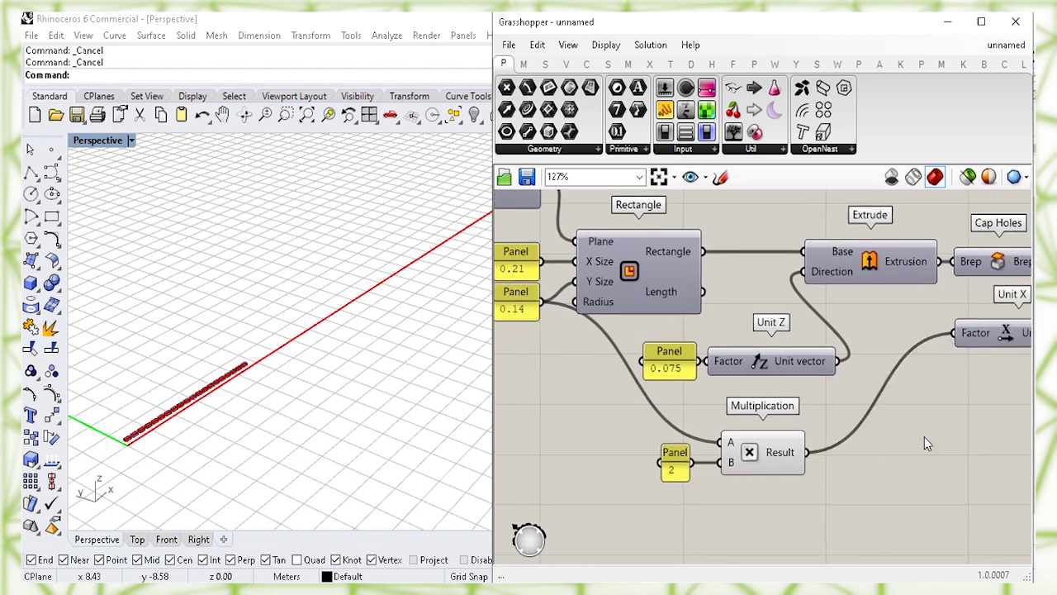
{"action": "right_click_drag", "start_coordinate": [274, 414], "coordinate": [319, 401], "text": "shift"}
{"action": "scroll", "coordinate": [227, 391], "scroll_direction": "up", "scroll_amount": 3}
{"action": "right_click_drag", "start_coordinate": [227, 383], "coordinate": [265, 371], "text": "shift"}
{"action": "scroll", "coordinate": [274, 363], "scroll_direction": "up", "scroll_amount": 3}
{"action": "scroll", "coordinate": [275, 368], "scroll_direction": "down", "scroll_amount": 1}
- Add a second Linear Array component on empty canvas below and beyond the first one
{"action": "right_click_drag", "start_coordinate": [934, 455], "coordinate": [606, 442]}
{"action": "left_click", "coordinate": [905, 291]}
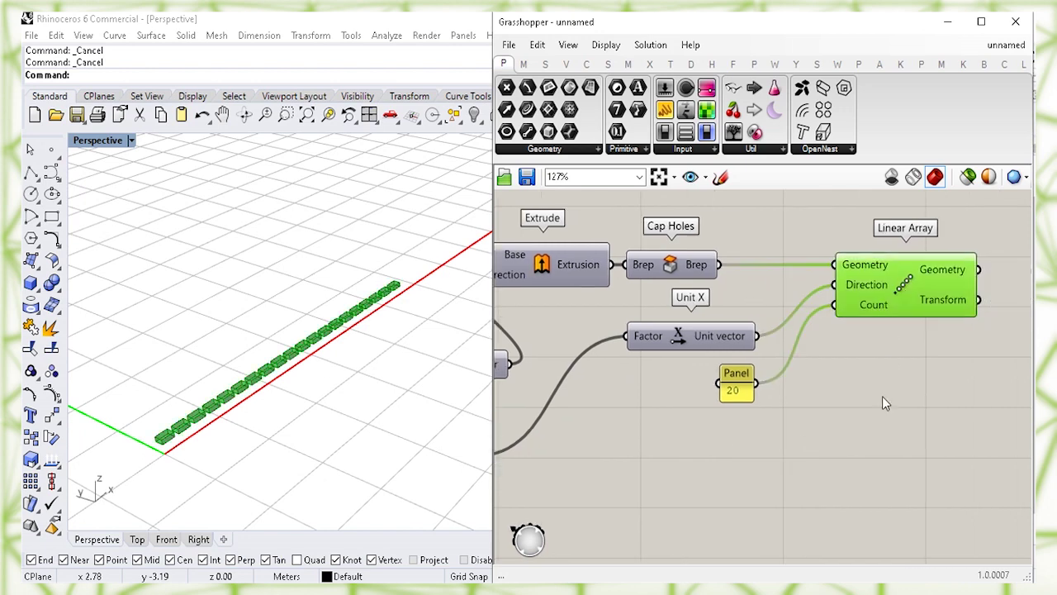
{"action": "left_click", "coordinate": [897, 404]}
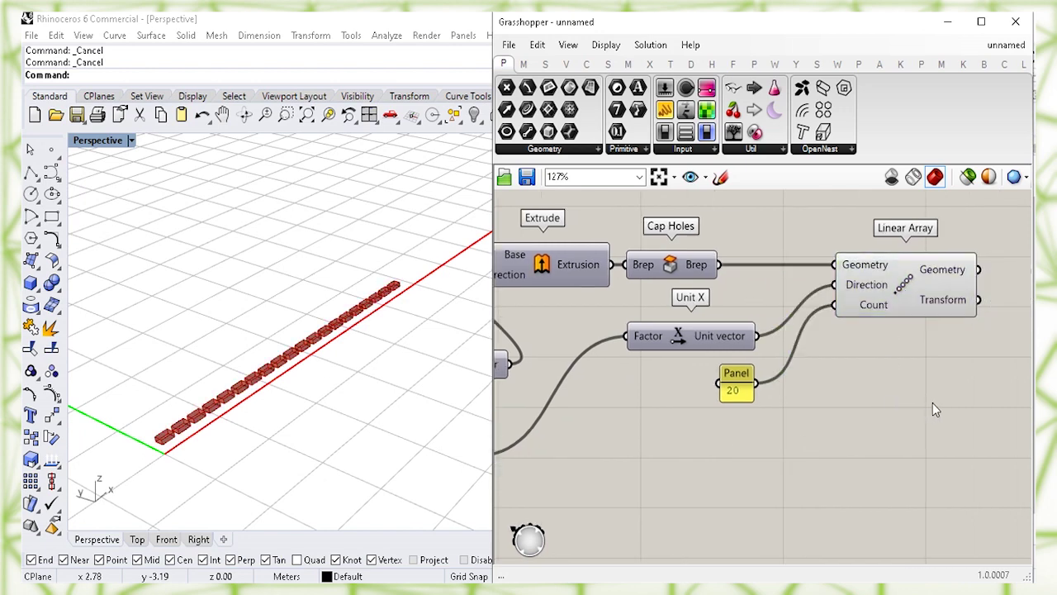
{"action": "right_click_drag", "start_coordinate": [933, 405], "coordinate": [800, 410]}
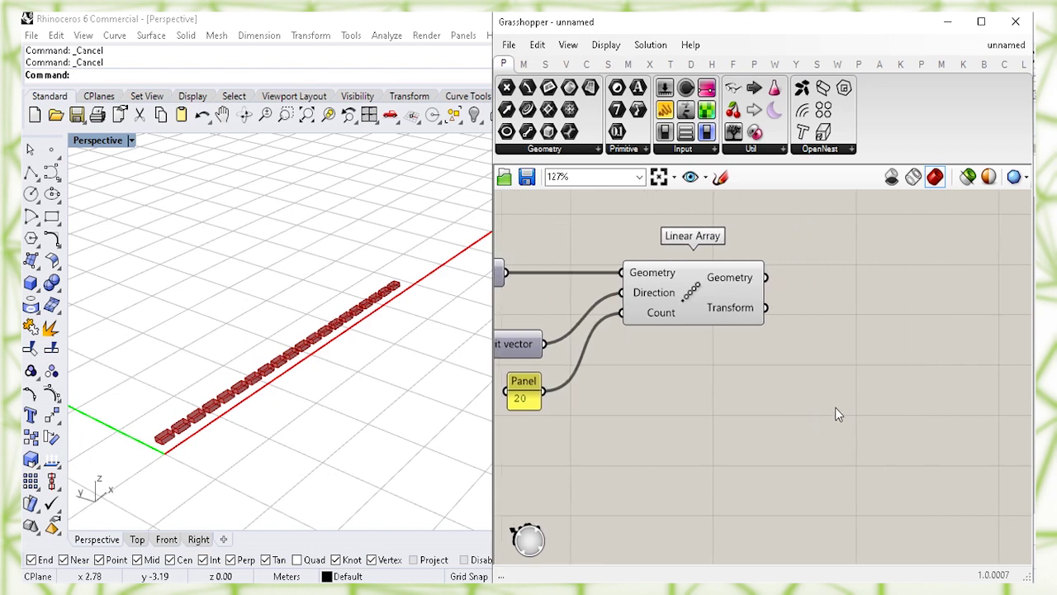
{"action": "double_click", "coordinate": [860, 414]}
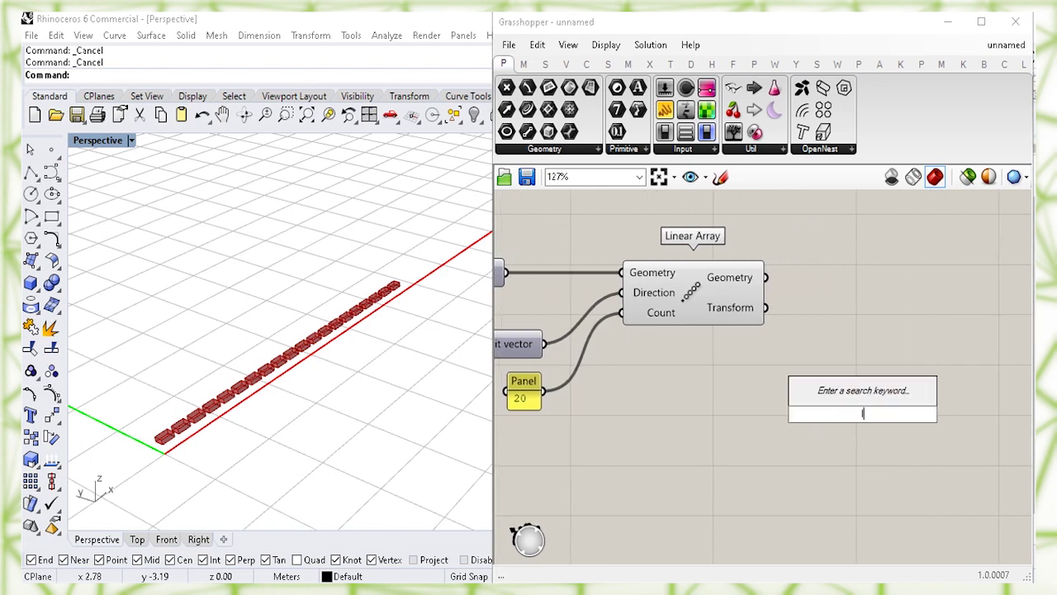
{"action": "type", "text": "linear a"}
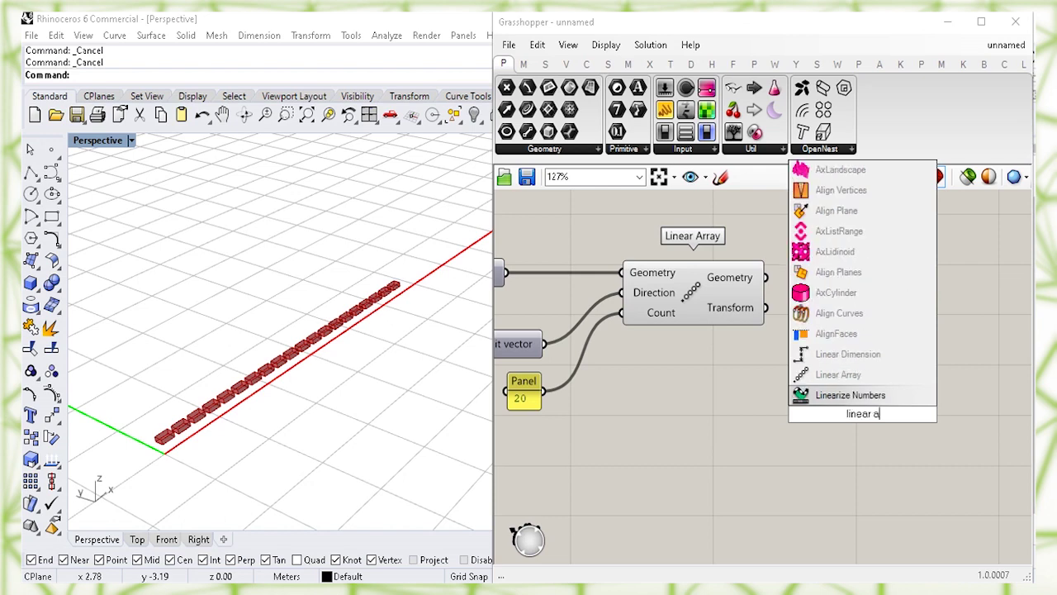
{"action": "type", "text": "rr"}
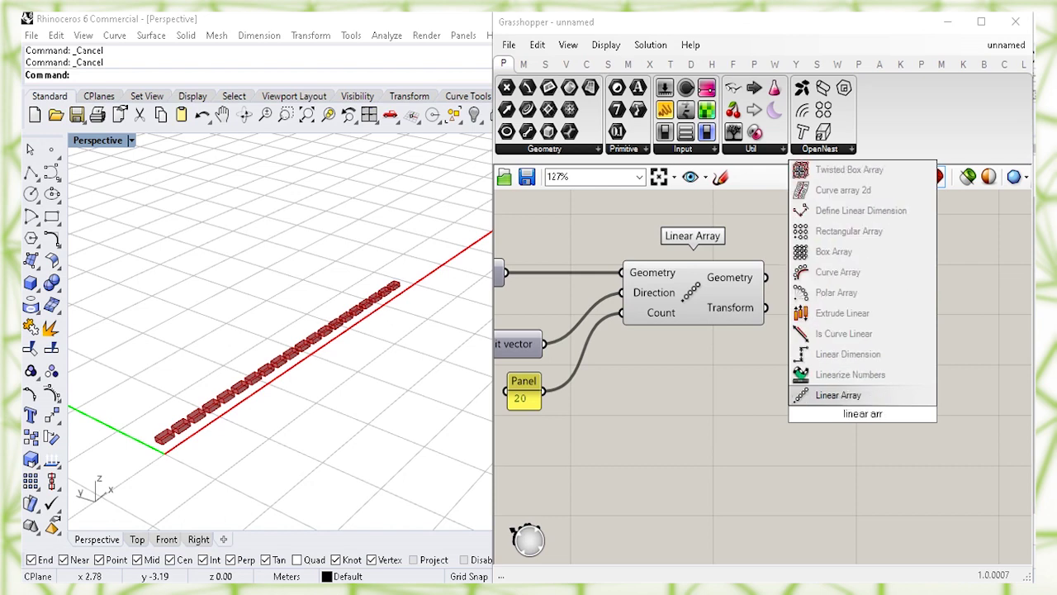
{"action": "left_click", "coordinate": [884, 400]}
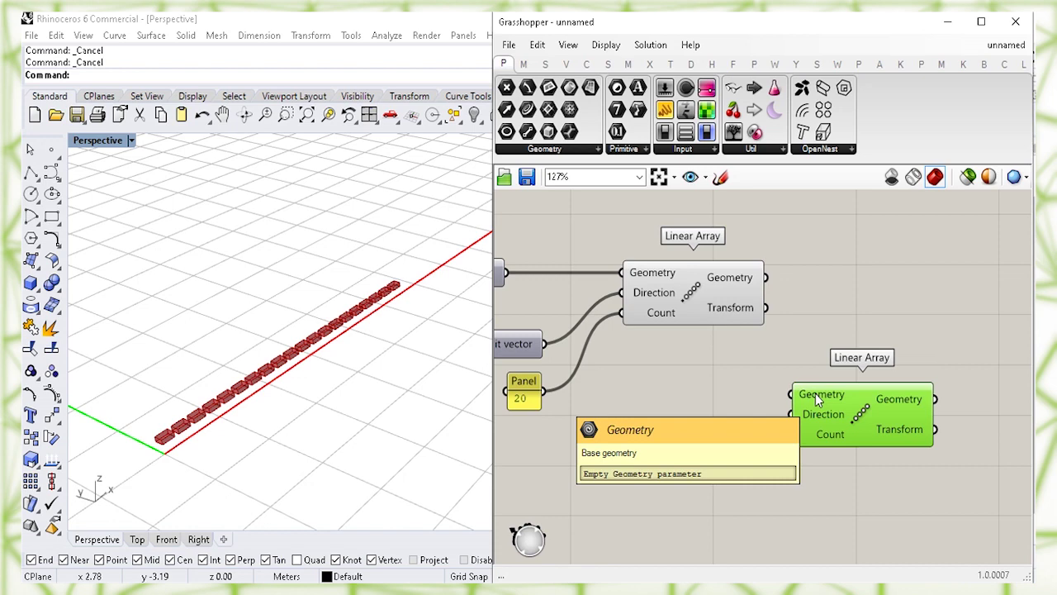
- Connect the first Linear Array's Geometry output to the second one's Geometry input and shift the second component slightly away
{"action": "left_click", "coordinate": [719, 379]}
{"action": "left_click", "coordinate": [691, 290]}
{"action": "left_click", "coordinate": [703, 423]}
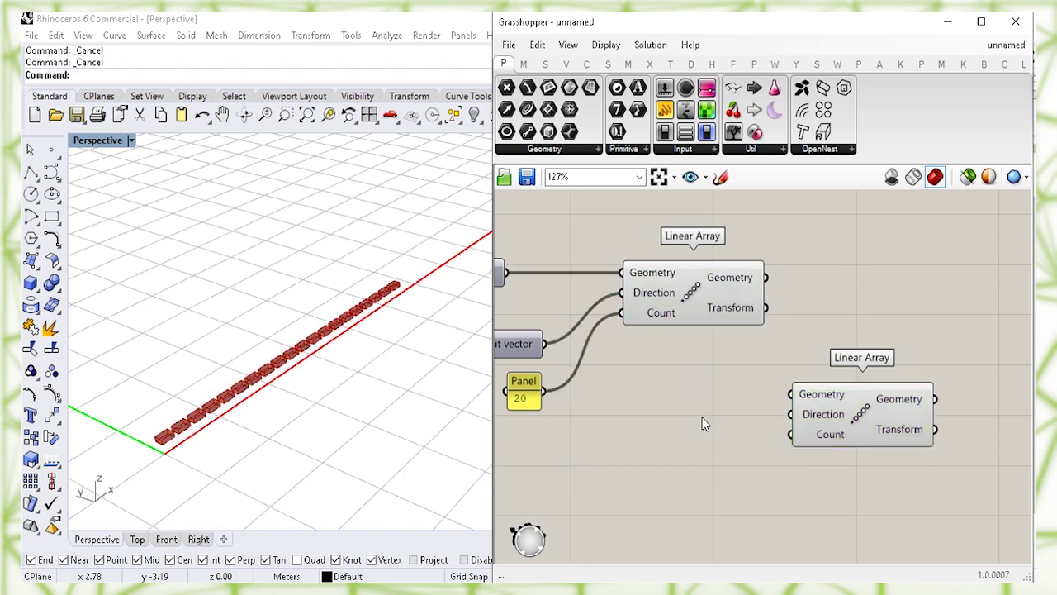
{"action": "left_click_drag", "start_coordinate": [768, 278], "coordinate": [794, 394]}
{"action": "left_click_drag", "start_coordinate": [843, 428], "coordinate": [871, 431]}
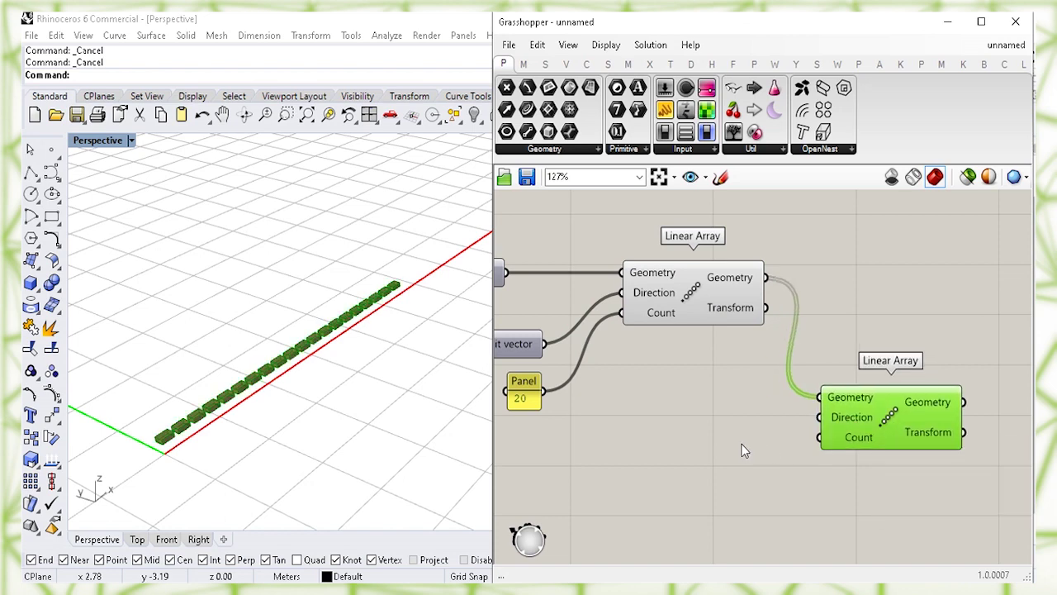
- Add a Unit Z component, connect it to the second Linear Array's Direction input and place it close beside that component
{"action": "left_click", "coordinate": [706, 487]}
{"action": "right_click_drag", "start_coordinate": [706, 487], "coordinate": [706, 456]}
{"action": "double_click", "coordinate": [690, 460]}
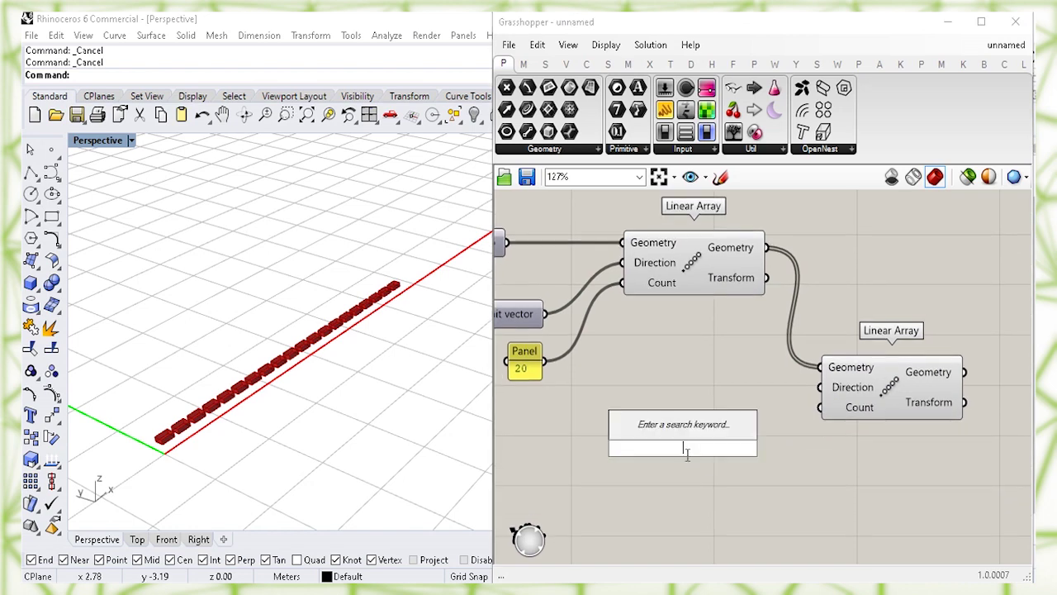
{"action": "type", "text": "z"}
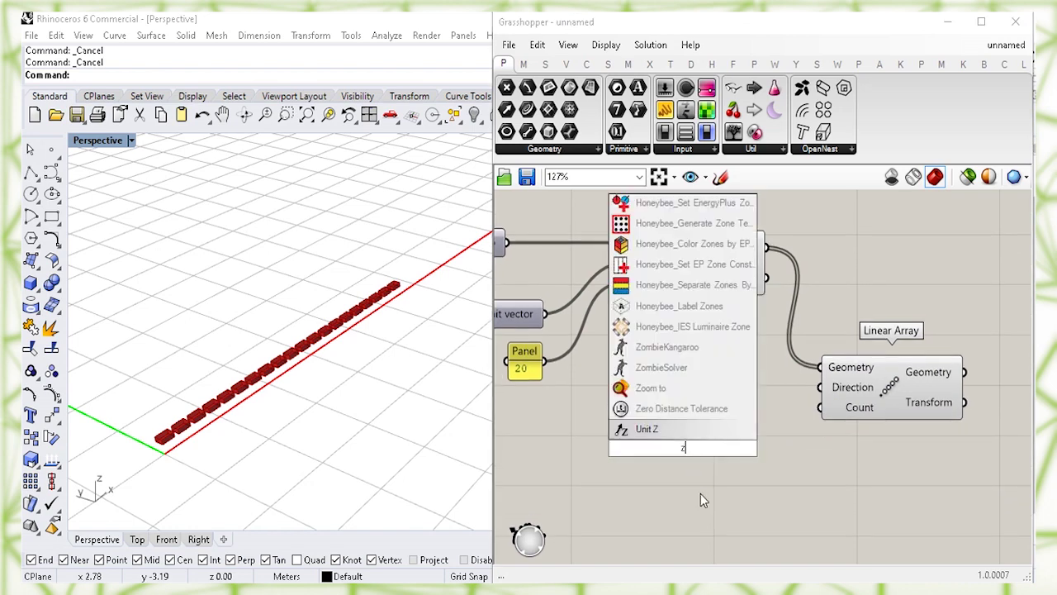
{"action": "left_click", "coordinate": [720, 436]}
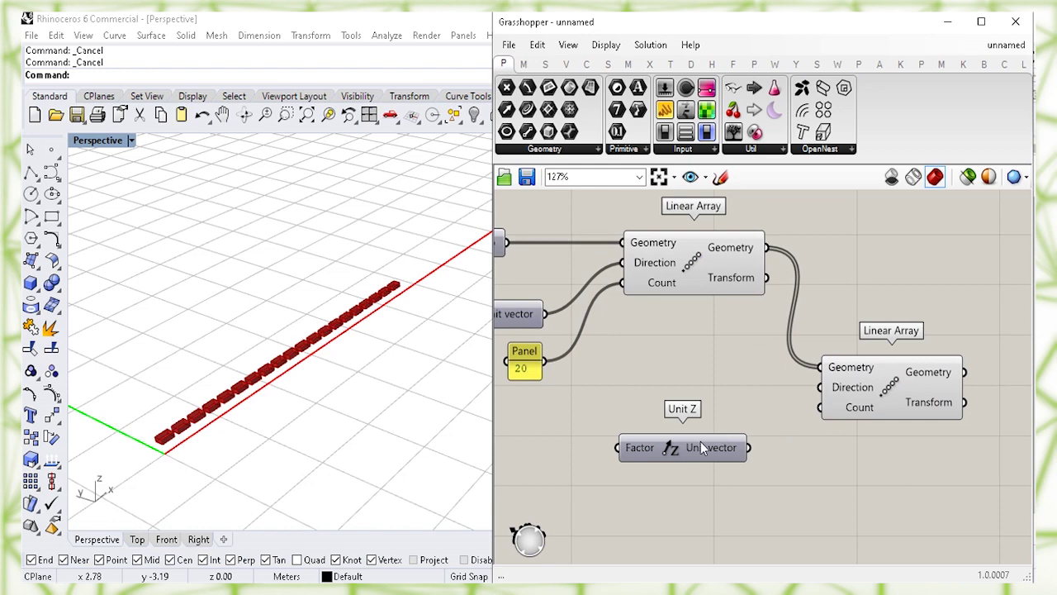
{"action": "left_click", "coordinate": [723, 503]}
{"action": "left_click_drag", "start_coordinate": [748, 447], "coordinate": [820, 386]}
{"action": "left_click_drag", "start_coordinate": [694, 450], "coordinate": [711, 427]}
- Turn off the preview of the first Linear Array component
{"action": "left_click", "coordinate": [693, 268]}
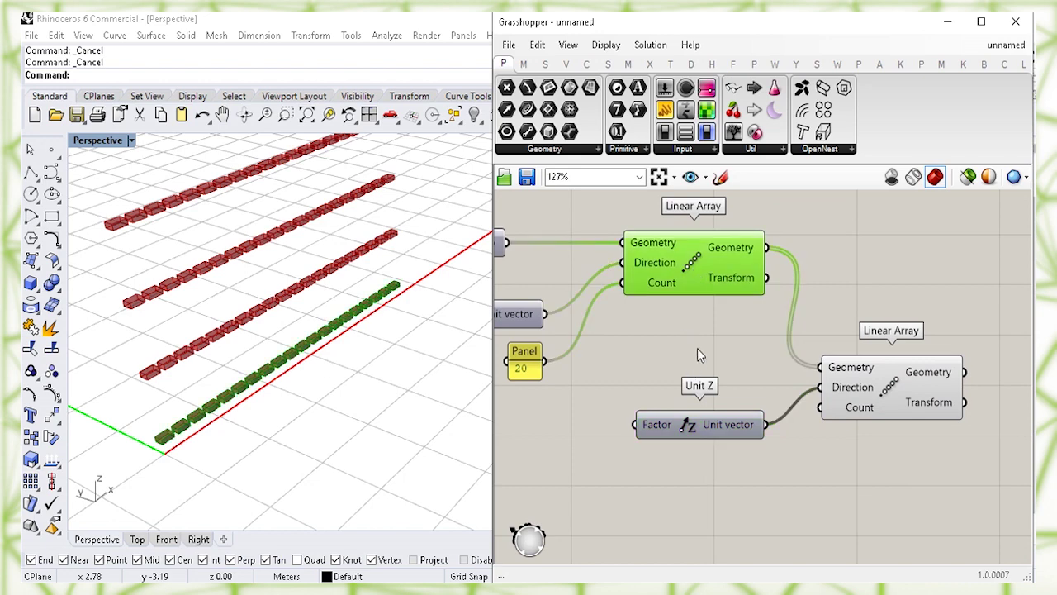
{"action": "right_click", "coordinate": [690, 263]}
{"action": "left_click", "coordinate": [728, 294]}
{"action": "left_click", "coordinate": [704, 348]}
{"action": "left_click", "coordinate": [895, 388]}
{"action": "left_click", "coordinate": [884, 487]}
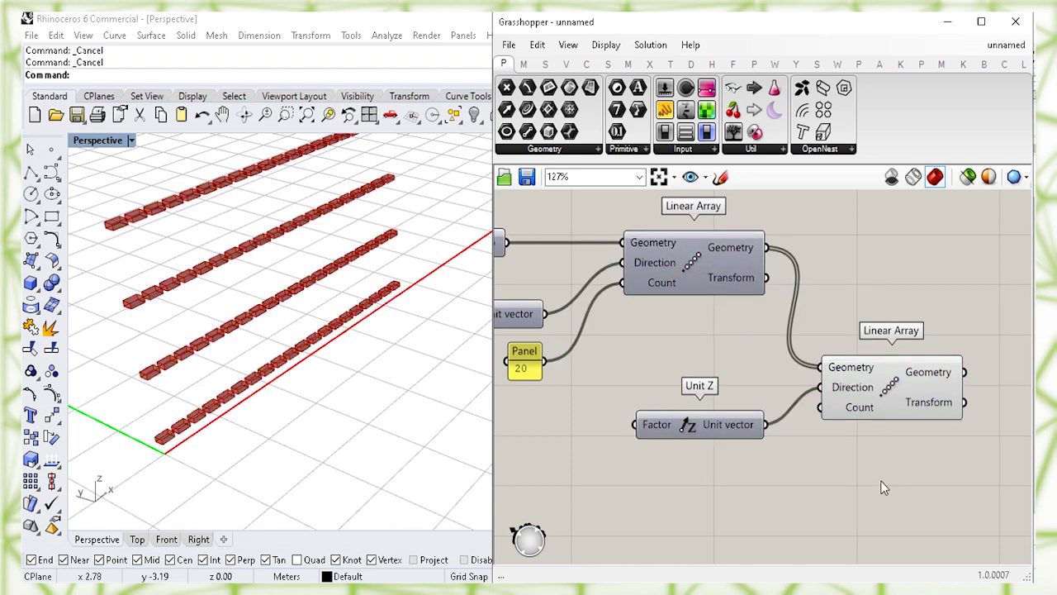
- Add a panel with the value 30 and place it beneath the new Unit Z component
{"action": "mouse_move", "coordinate": [857, 412]}
{"action": "right_click_drag", "start_coordinate": [812, 492], "coordinate": [810, 483]}
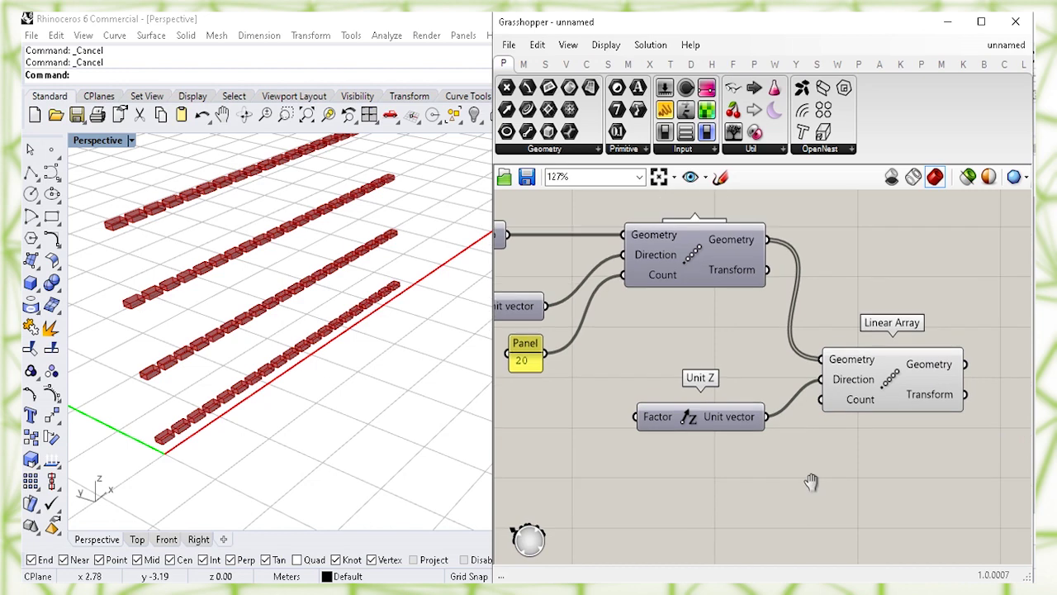
{"action": "double_click", "coordinate": [728, 501]}
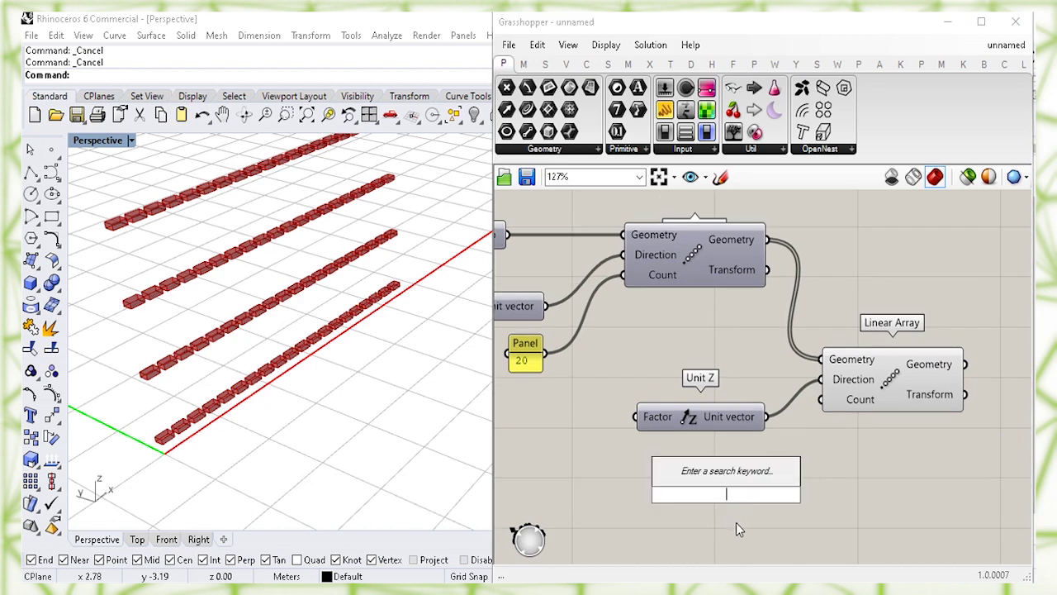
{"action": "type", "text": "\""}
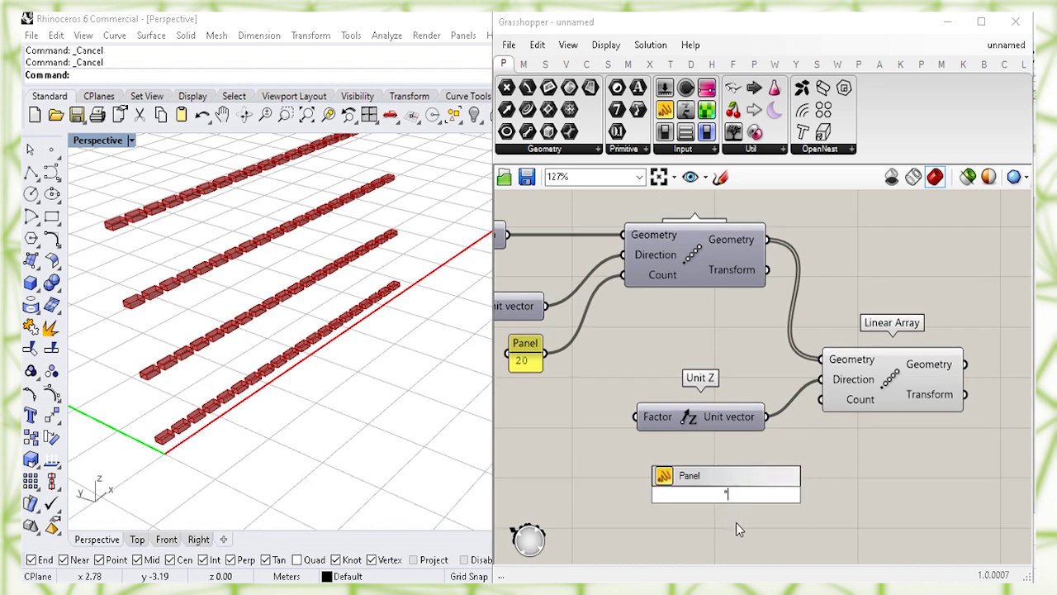
{"action": "type", "text": "30"}
{"action": "key", "text": "Return"}
{"action": "left_click_drag", "start_coordinate": [741, 483], "coordinate": [746, 477]}
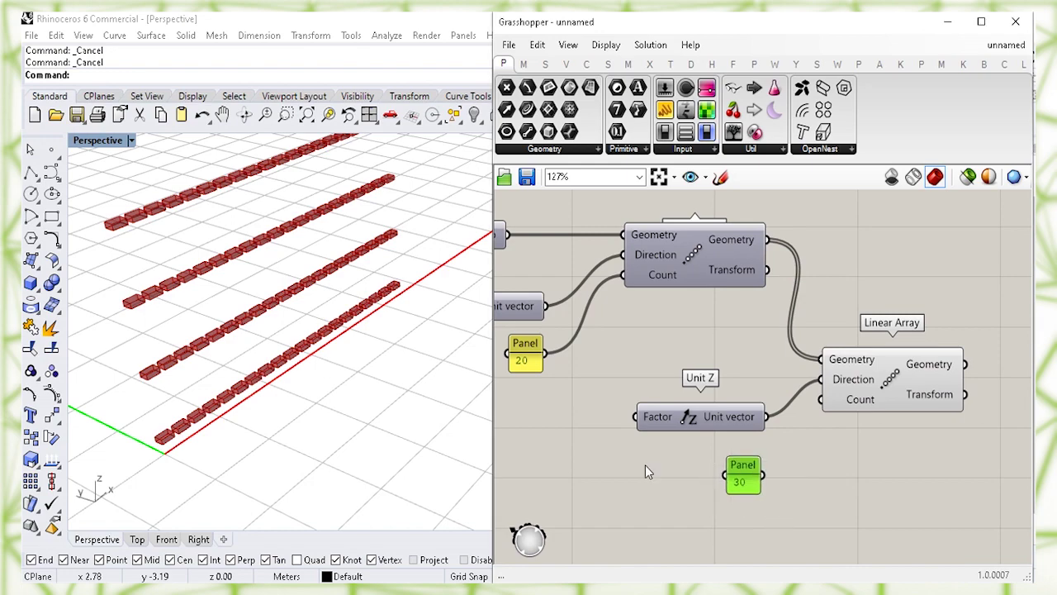
- Connect the 30 panel to the second Linear Array's Count input and move Unit Z and the panel upward
{"action": "scroll", "coordinate": [327, 417], "scroll_direction": "down", "scroll_amount": 5}
{"action": "right_click_drag", "start_coordinate": [328, 351], "coordinate": [340, 408], "text": "shift"}
{"action": "scroll", "coordinate": [330, 402], "scroll_direction": "down", "scroll_amount": 3}
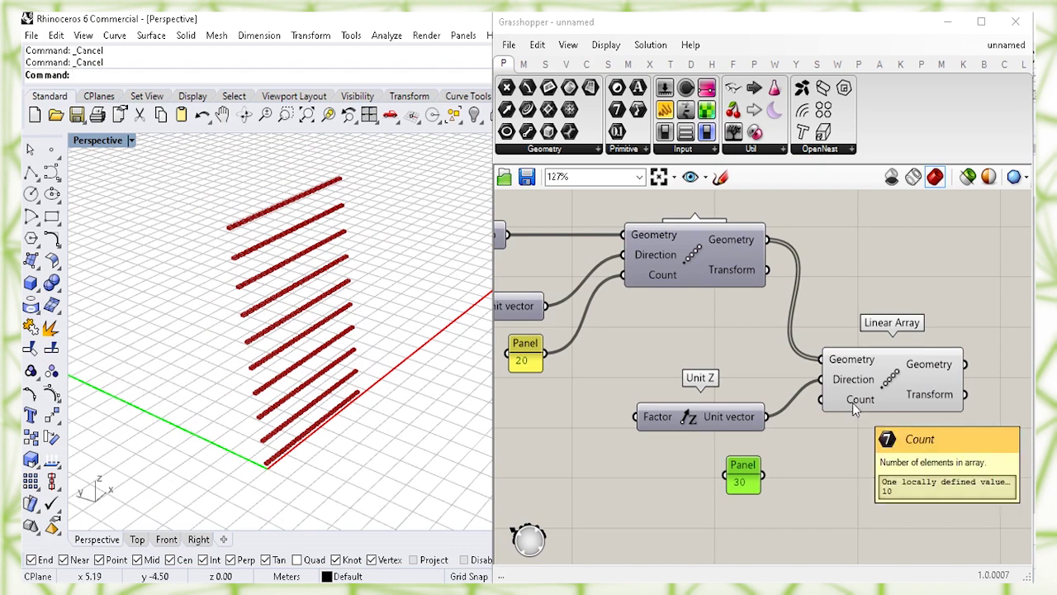
{"action": "left_click", "coordinate": [778, 476]}
{"action": "left_click_drag", "start_coordinate": [764, 475], "coordinate": [821, 402]}
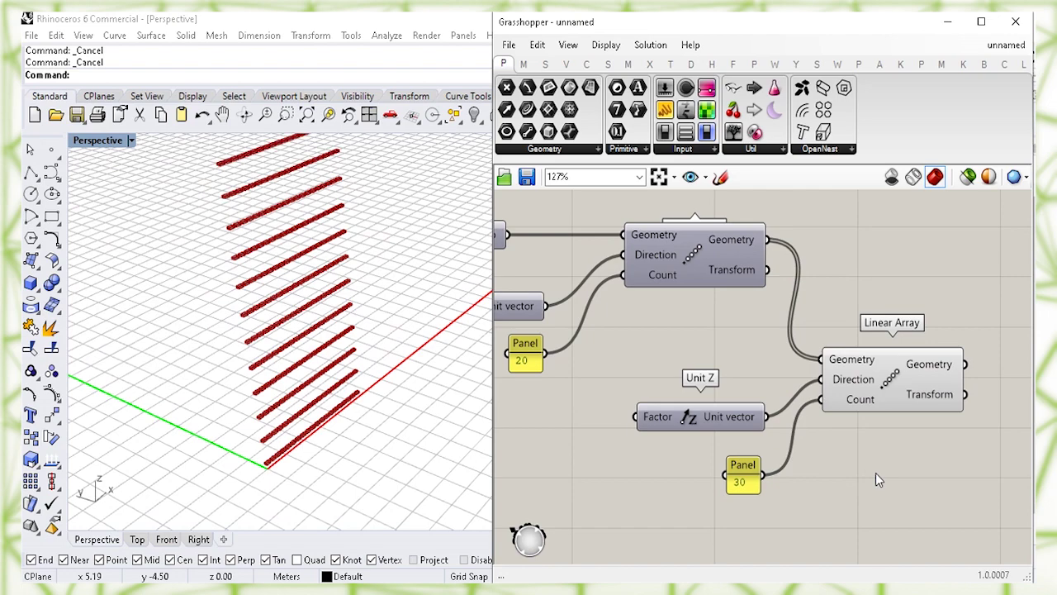
{"action": "right_click_drag", "start_coordinate": [339, 343], "coordinate": [381, 404]}
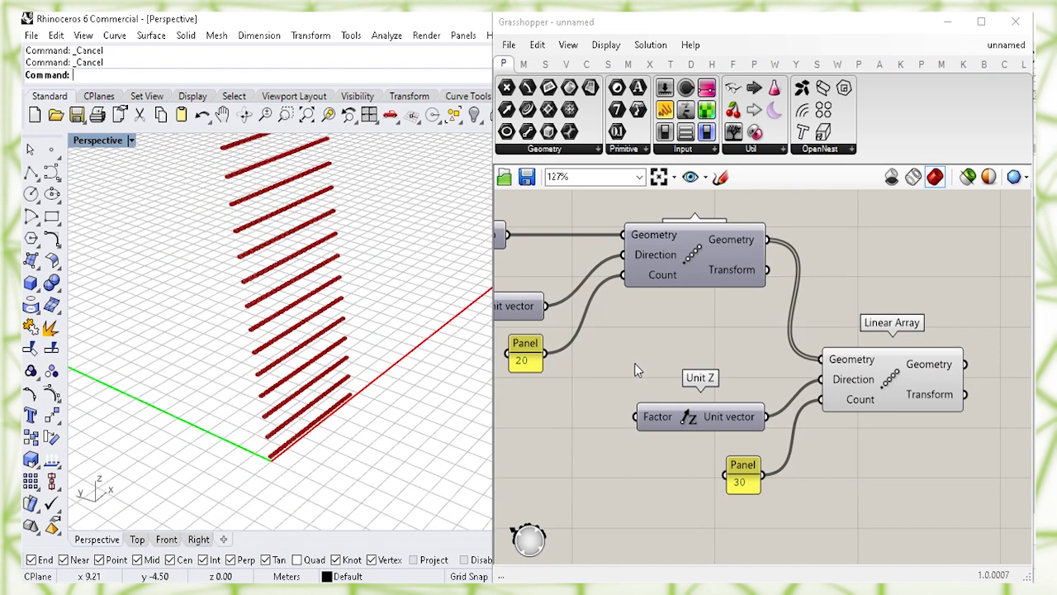
{"action": "left_click_drag", "start_coordinate": [687, 417], "coordinate": [687, 388]}
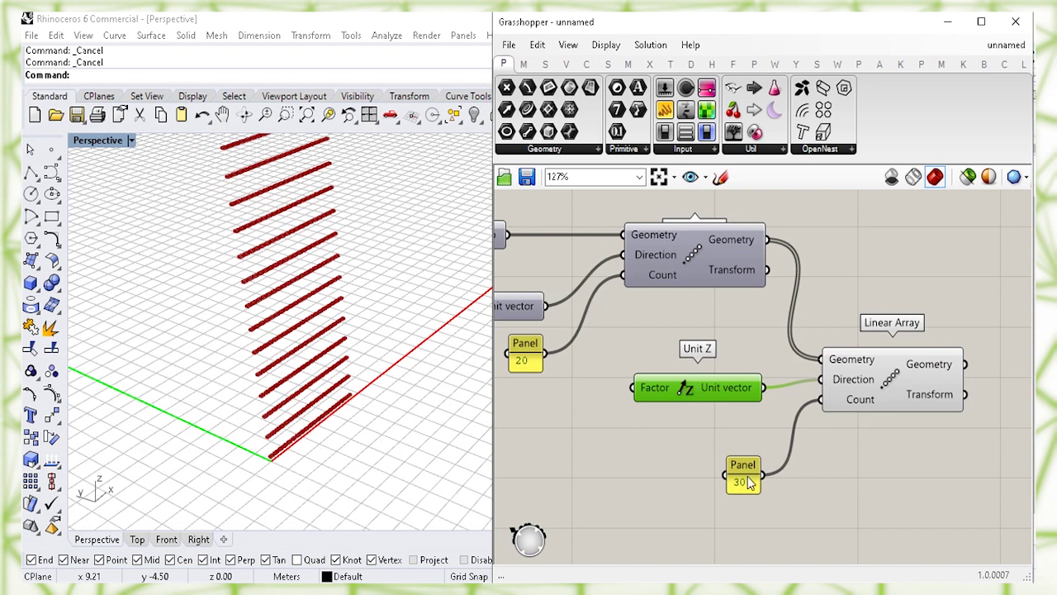
{"action": "left_click_drag", "start_coordinate": [748, 481], "coordinate": [743, 451]}
- Add a second Multiplication component directly below the existing Multiplication component
{"action": "right_click_drag", "start_coordinate": [561, 439], "coordinate": [872, 419]}
{"action": "right_click_drag", "start_coordinate": [646, 442], "coordinate": [739, 431]}
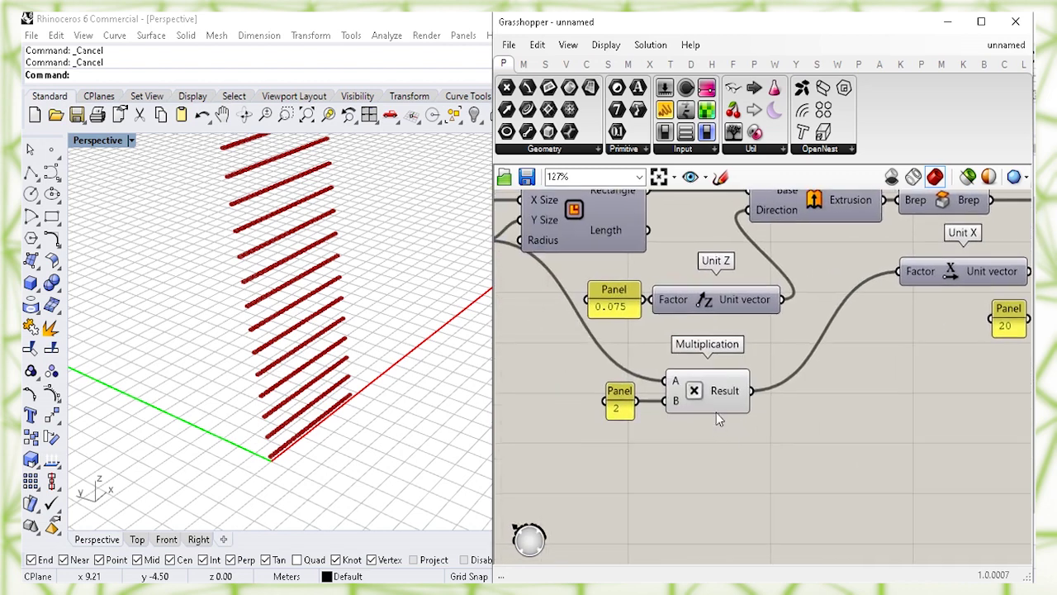
{"action": "left_click", "coordinate": [706, 401]}
{"action": "left_click", "coordinate": [704, 468]}
{"action": "right_click_drag", "start_coordinate": [703, 471], "coordinate": [794, 500]}
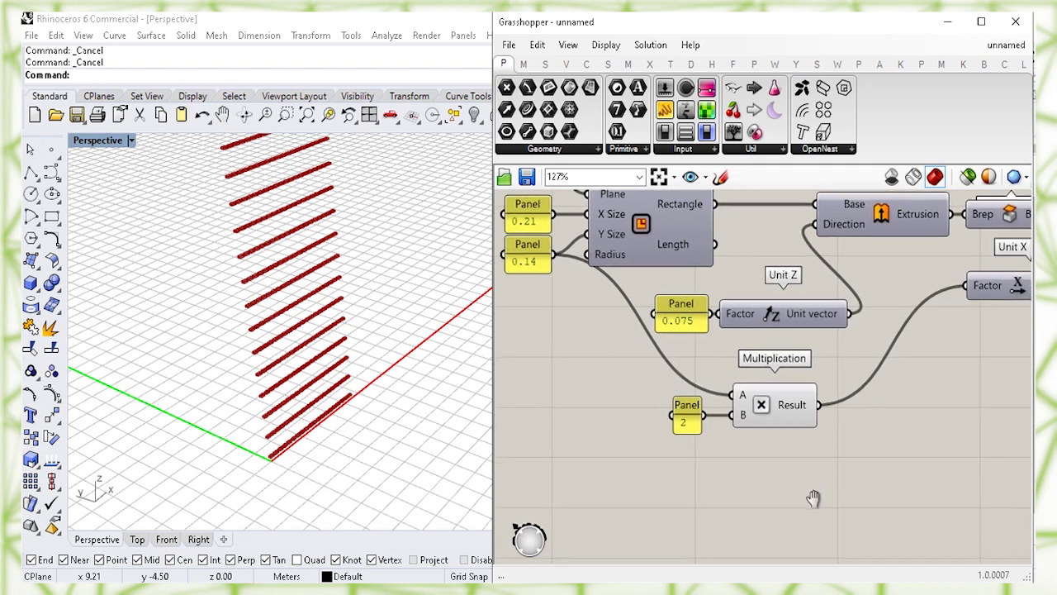
{"action": "double_click", "coordinate": [765, 503]}
{"action": "type", "text": "mul"}
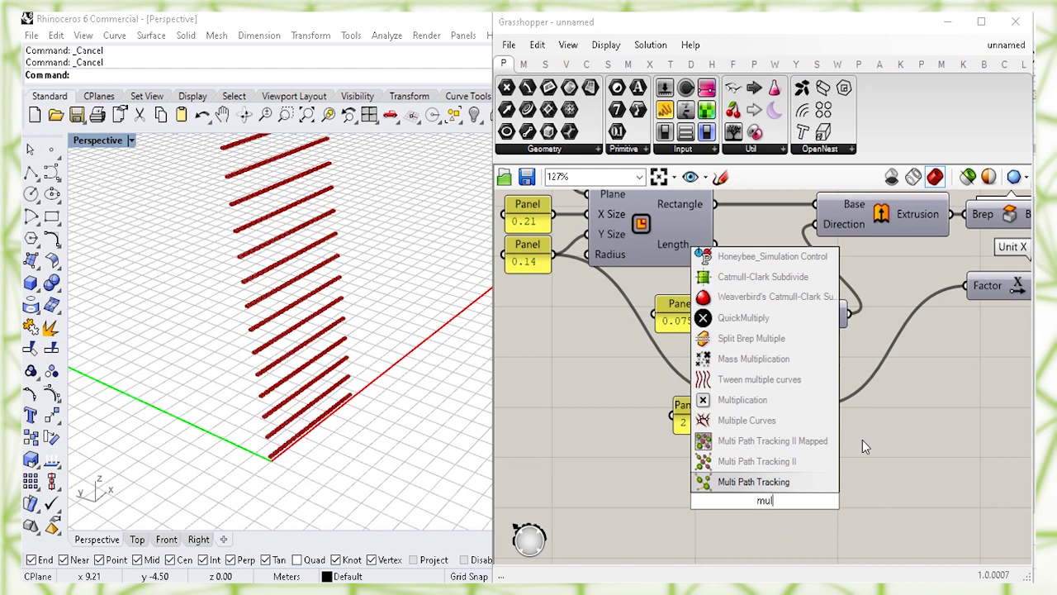
{"action": "left_click", "coordinate": [774, 400]}
- Move the 2 panel away from the first Multiplication and also connect it to the second Multiplication's B input
{"action": "left_click", "coordinate": [685, 421]}
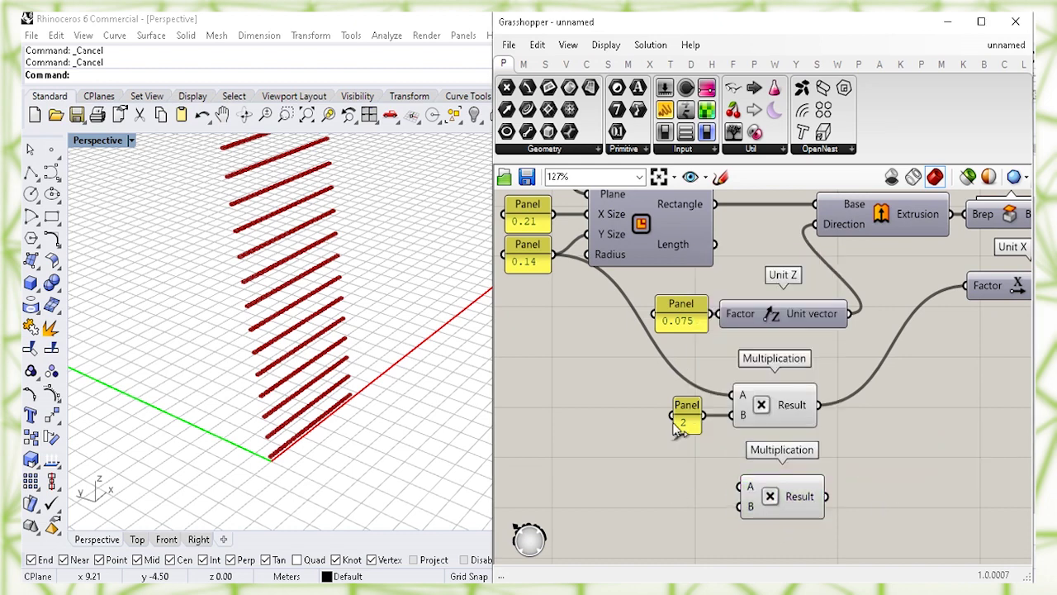
{"action": "left_click_drag", "start_coordinate": [692, 420], "coordinate": [659, 419]}
{"action": "left_click", "coordinate": [701, 482]}
{"action": "left_click_drag", "start_coordinate": [670, 415], "coordinate": [739, 505]}
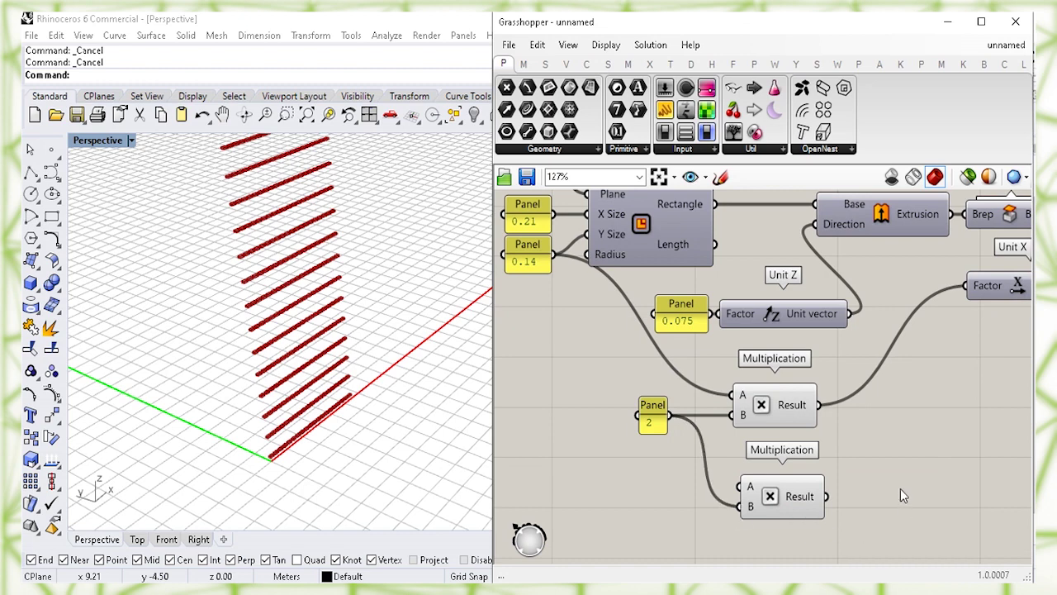
- Connect the 0.075 panel to the second Multiplication's A input, align it under the 0.14 panel, and place the 2 panel beside both Multiplications
{"action": "left_click", "coordinate": [690, 326]}
{"action": "left_click", "coordinate": [780, 322]}
{"action": "left_click_drag", "start_coordinate": [675, 326], "coordinate": [730, 493]}
{"action": "left_click", "coordinate": [556, 355]}
{"action": "left_click_drag", "start_coordinate": [654, 418], "coordinate": [704, 448]}
{"action": "left_click", "coordinate": [916, 453]}
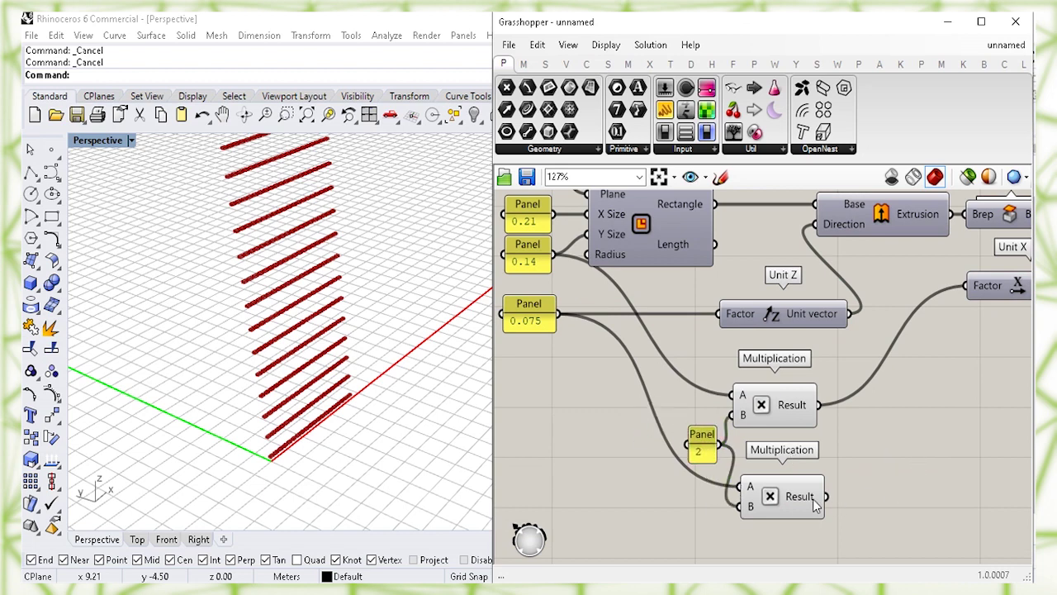
- Move the second Multiplication closer to the first and connect its Result output to the second Linear Array's Unit Z Factor input
{"action": "mouse_move", "coordinate": [801, 504]}
{"action": "right_click_drag", "start_coordinate": [801, 504], "coordinate": [774, 446]}
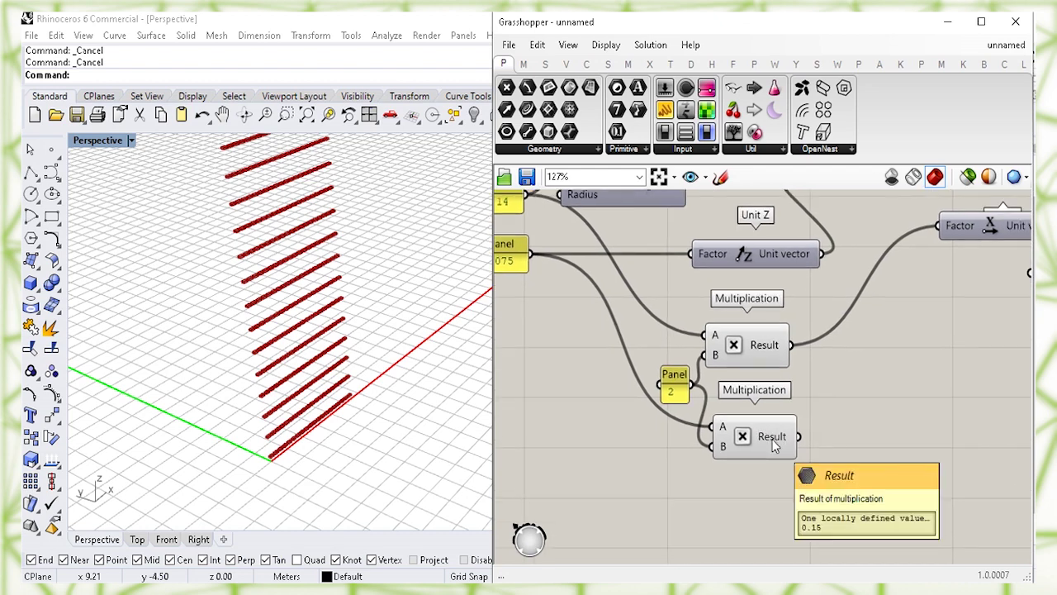
{"action": "right_click_drag", "start_coordinate": [936, 434], "coordinate": [734, 424]}
{"action": "left_click", "coordinate": [520, 438]}
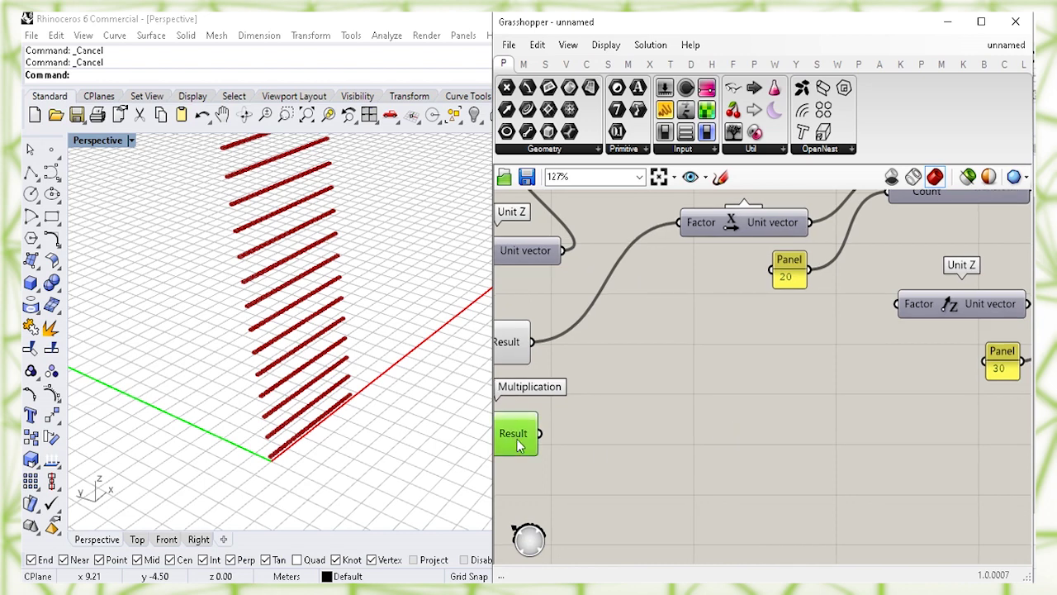
{"action": "right_click_drag", "start_coordinate": [597, 419], "coordinate": [609, 422]}
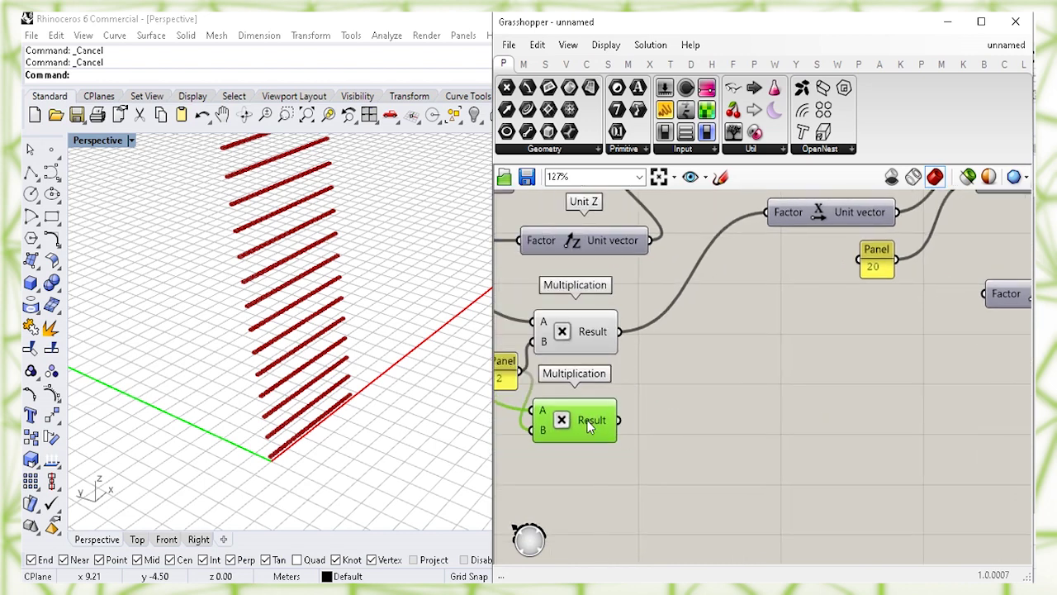
{"action": "mouse_move", "coordinate": [610, 418]}
{"action": "left_click_drag", "start_coordinate": [613, 419], "coordinate": [722, 296]}
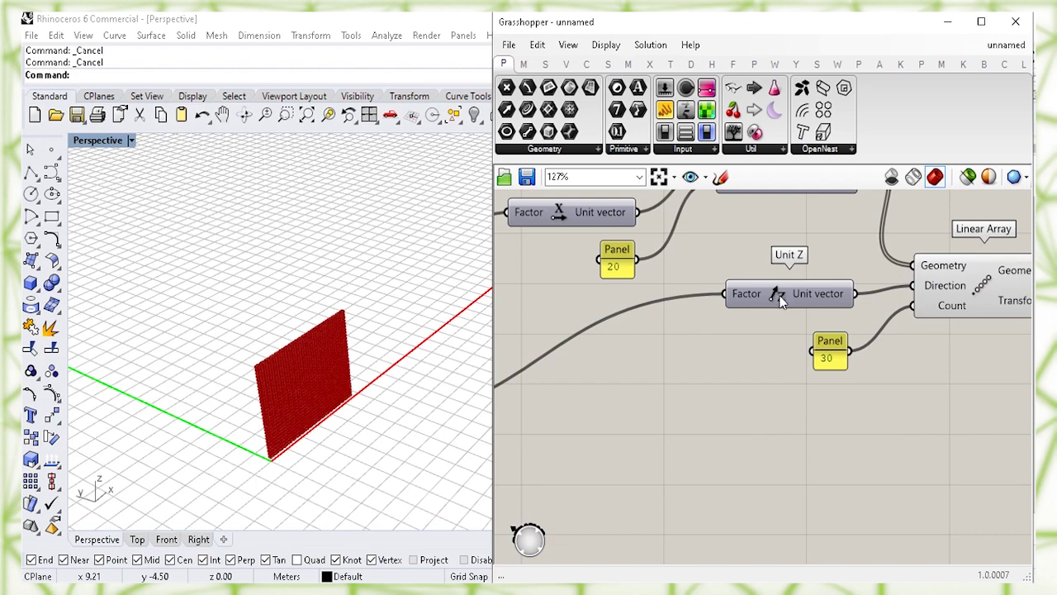
- Inspect the brick wall produced by the second Linear Array up close in the Perspective viewport
{"action": "left_click", "coordinate": [954, 297]}
{"action": "scroll", "coordinate": [298, 384], "scroll_direction": "up", "scroll_amount": 8}
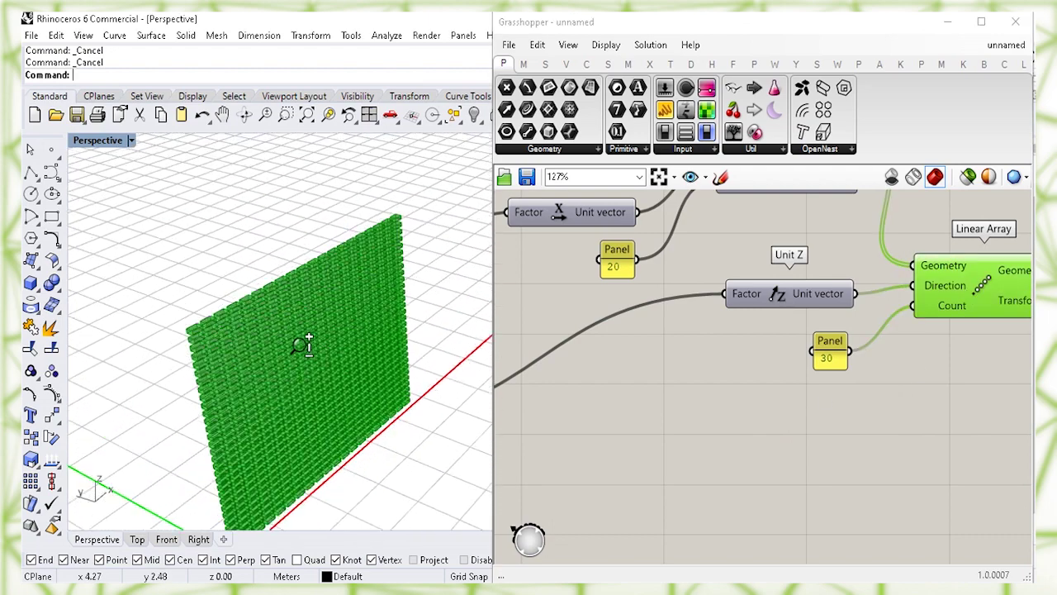
{"action": "right_click_drag", "start_coordinate": [330, 387], "coordinate": [321, 379]}
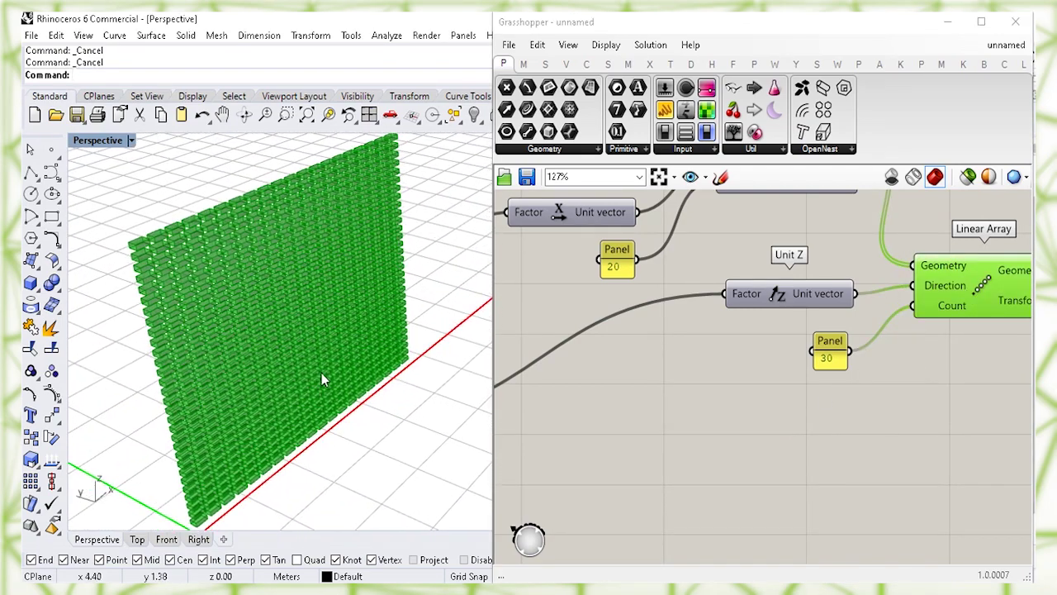
{"action": "scroll", "coordinate": [332, 375], "scroll_direction": "down", "scroll_amount": 1}
{"action": "left_click", "coordinate": [711, 426]}
{"action": "left_click", "coordinate": [961, 305]}
{"action": "left_click", "coordinate": [874, 447]}
- Move the 30 panel up directly beneath the Unit Z component and check the second Linear Array's preview
{"action": "left_click_drag", "start_coordinate": [829, 351], "coordinate": [834, 333]}
{"action": "right_click_drag", "start_coordinate": [950, 359], "coordinate": [763, 466]}
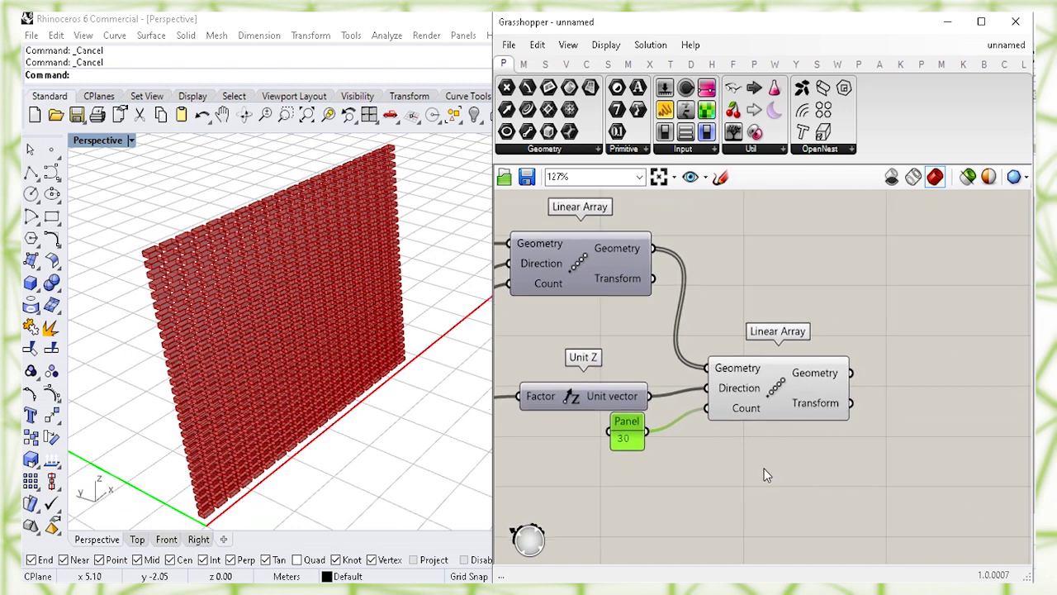
{"action": "left_click", "coordinate": [773, 391]}
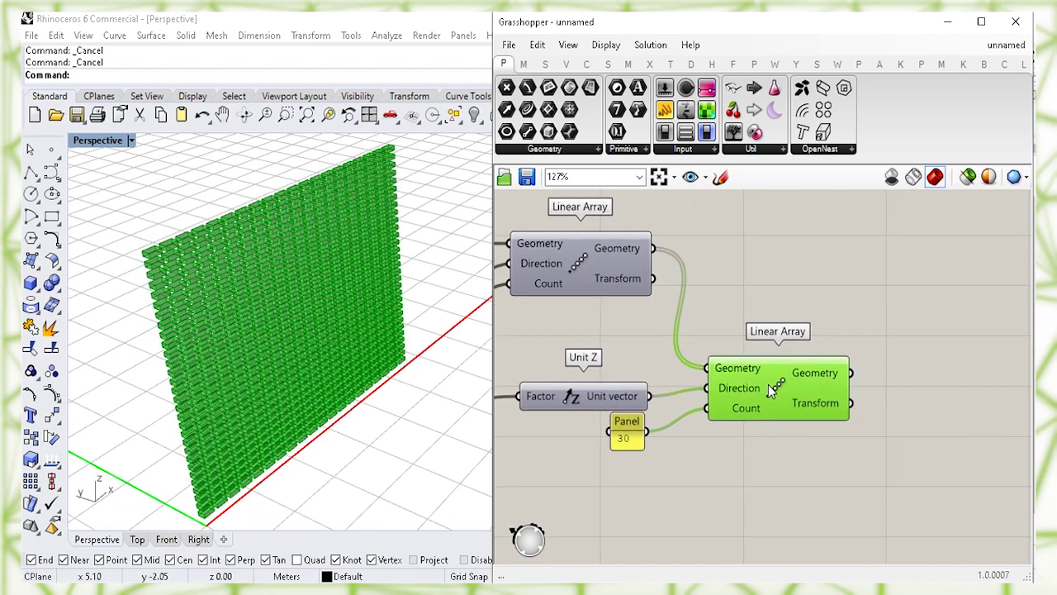
{"action": "left_click", "coordinate": [779, 497]}
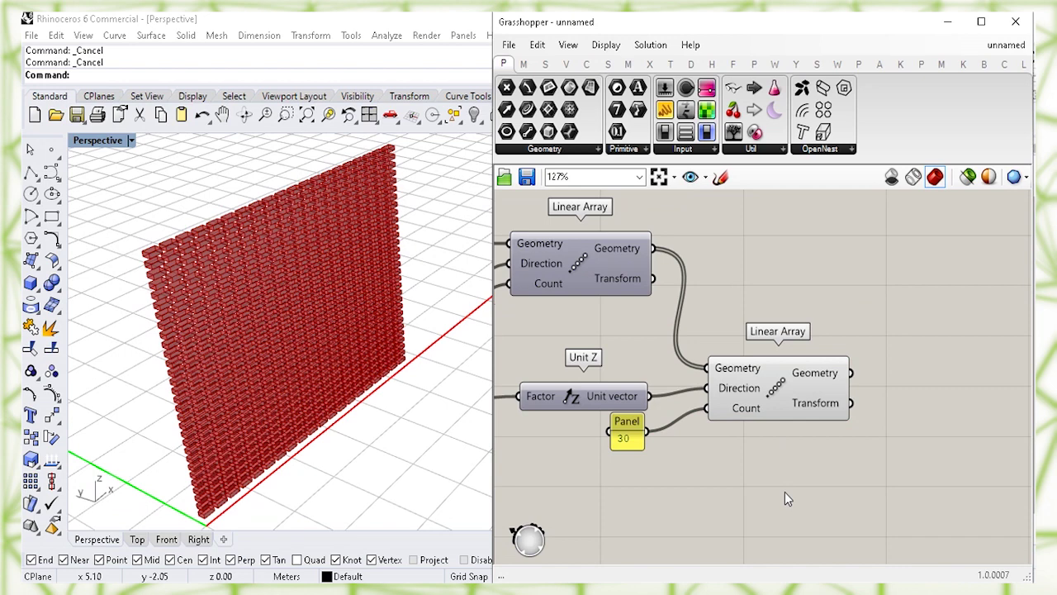
- Add a Move component in the empty canvas area beyond the second Linear Array
{"action": "right_click_drag", "start_coordinate": [787, 495], "coordinate": [755, 488]}
{"action": "right_click_drag", "start_coordinate": [896, 470], "coordinate": [736, 396]}
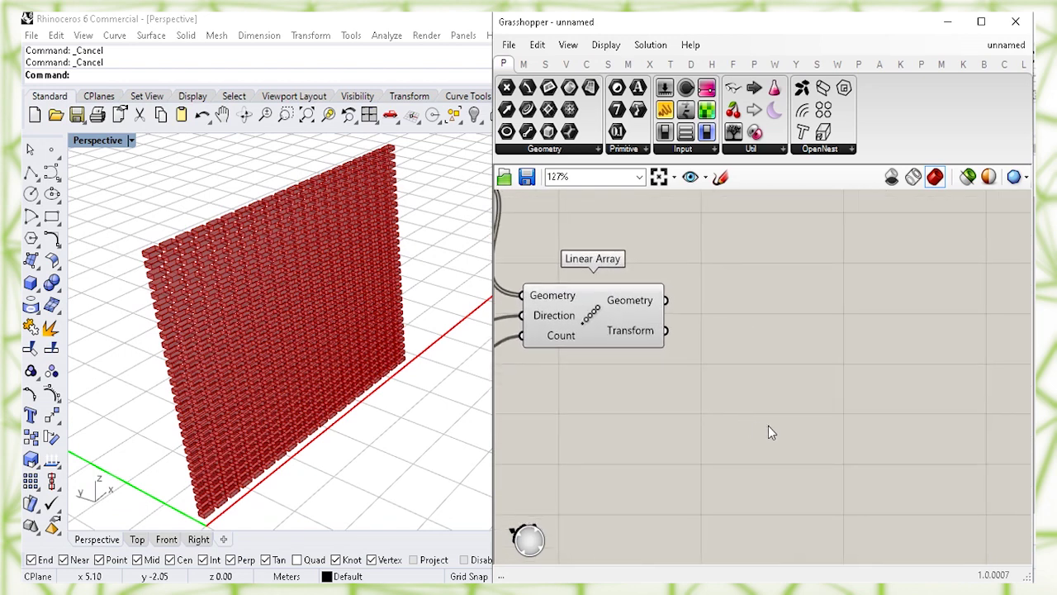
{"action": "double_click", "coordinate": [771, 423]}
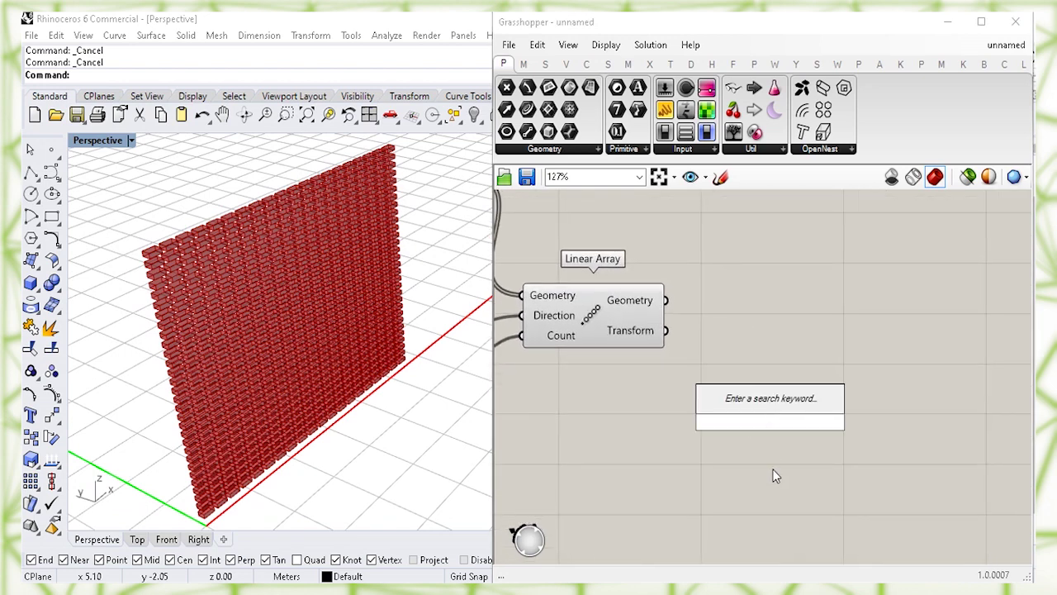
{"action": "type", "text": "move"}
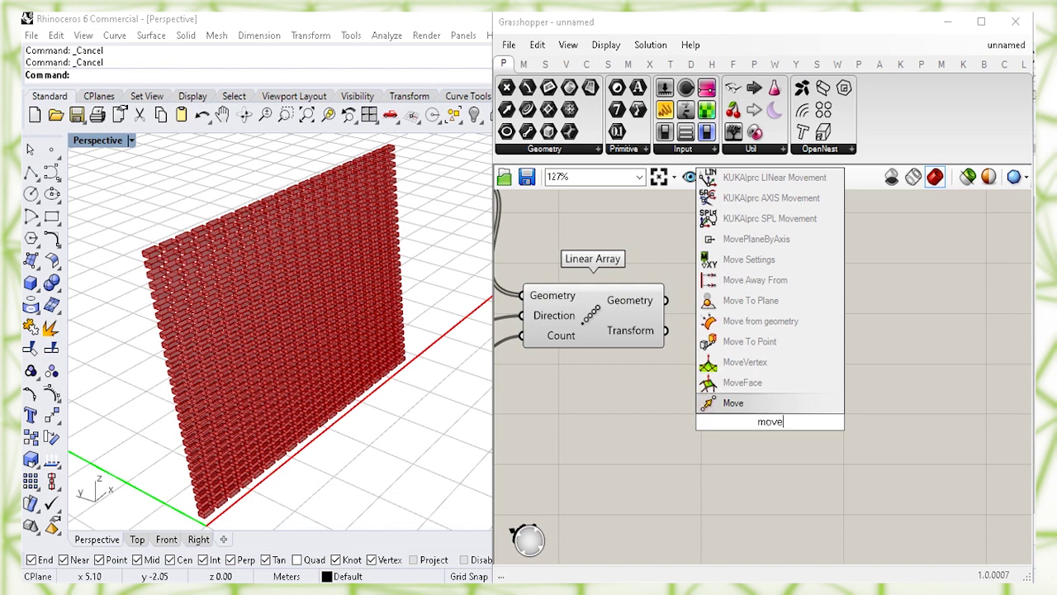
{"action": "left_click", "coordinate": [752, 403]}
{"action": "left_click_drag", "start_coordinate": [791, 419], "coordinate": [850, 404]}
- Add a Vector XYZ component below the second Linear Array, ahead of the Move component
{"action": "left_click", "coordinate": [657, 451]}
{"action": "right_click_drag", "start_coordinate": [624, 461], "coordinate": [710, 430]}
{"action": "double_click", "coordinate": [661, 428]}
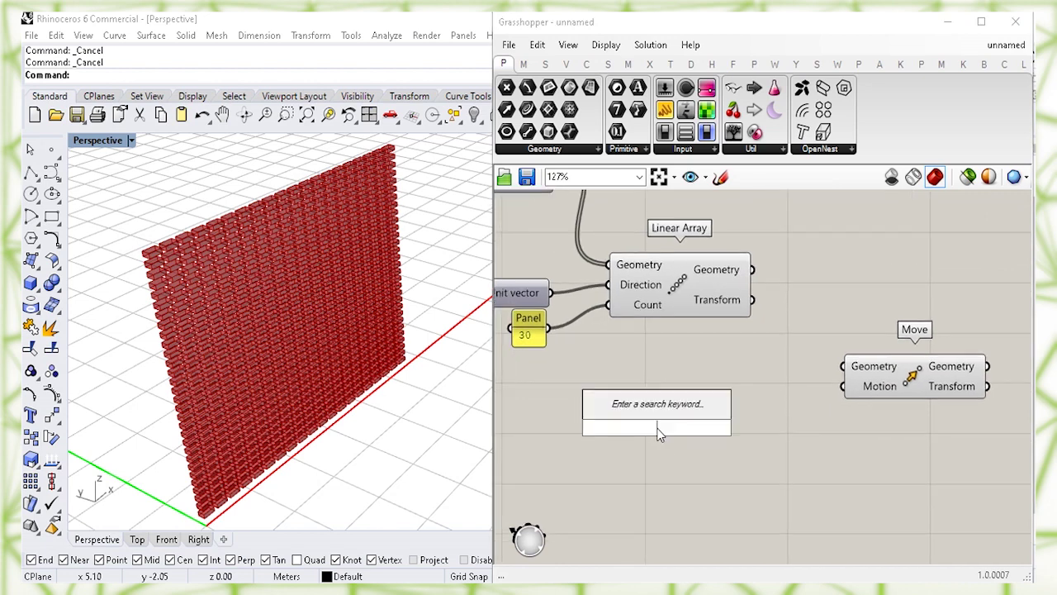
{"action": "type", "text": "vect"}
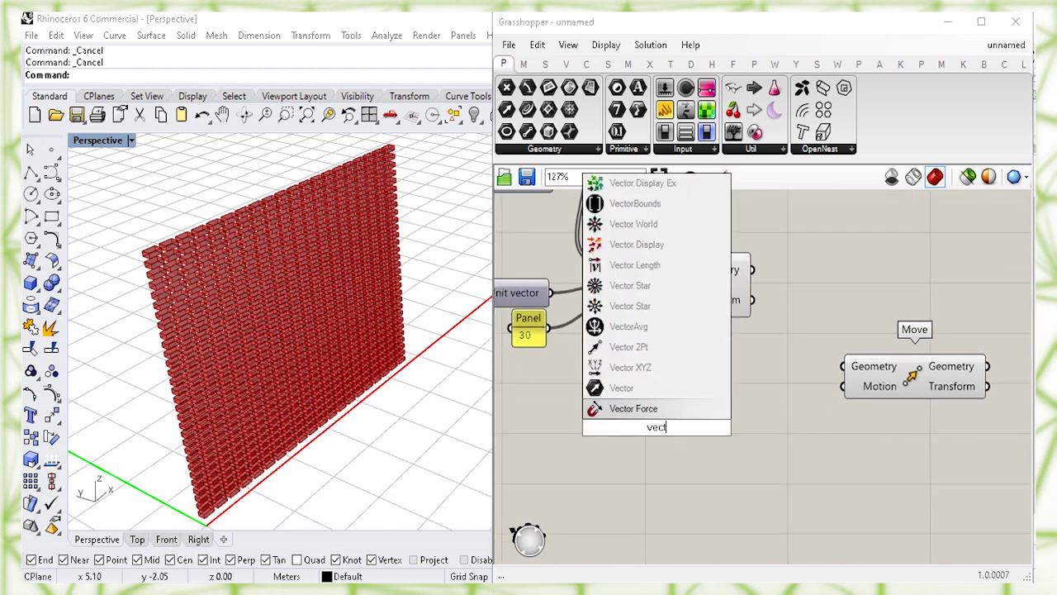
{"action": "type", "text": "o"}
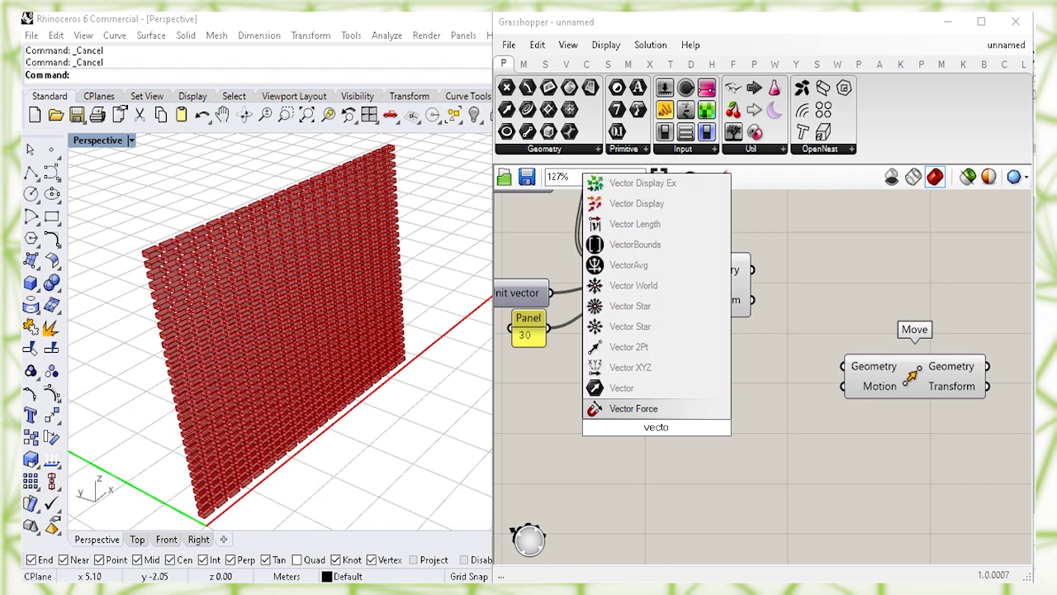
{"action": "type", "text": "r xyz"}
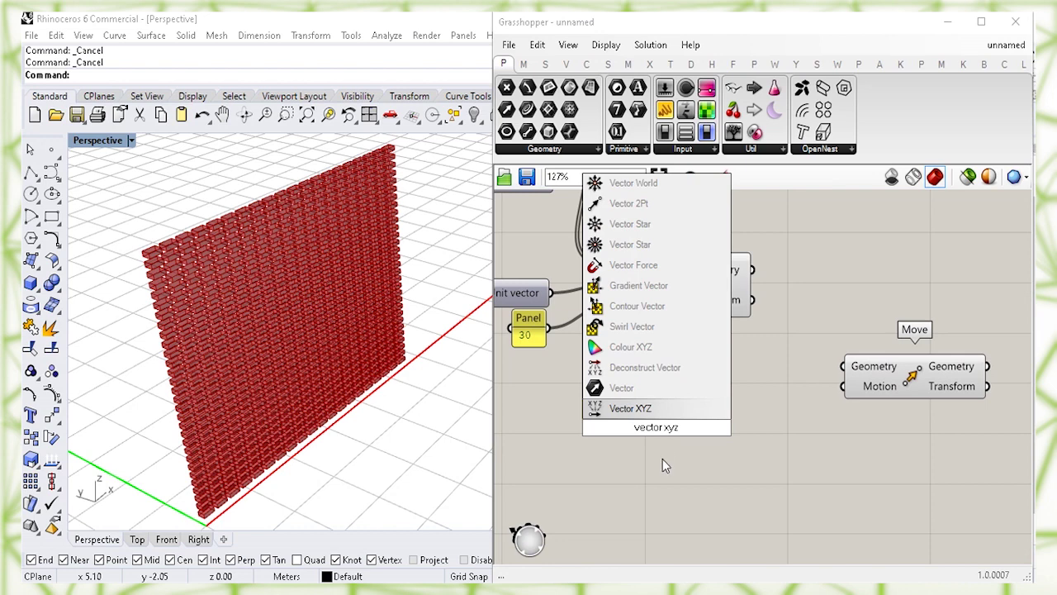
{"action": "left_click", "coordinate": [660, 408]}
{"action": "left_click_drag", "start_coordinate": [696, 415], "coordinate": [701, 417]}
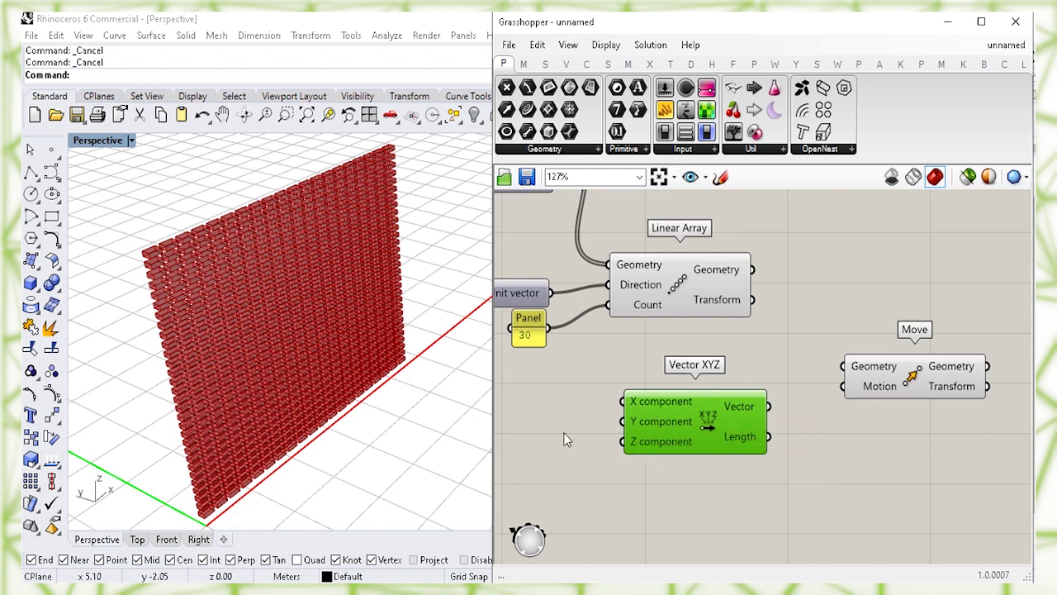
- Examine the two Multiplication components that supply the X and Z array spacing
{"action": "right_click_drag", "start_coordinate": [536, 438], "coordinate": [726, 426]}
{"action": "right_click_drag", "start_coordinate": [562, 408], "coordinate": [869, 384]}
{"action": "left_click_drag", "start_coordinate": [673, 465], "coordinate": [621, 303]}
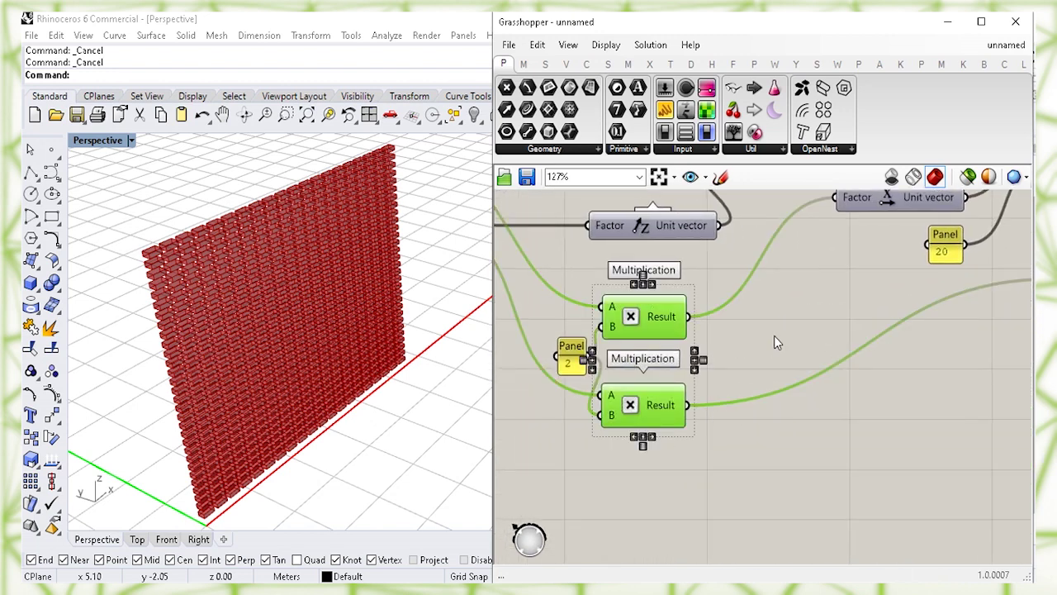
{"action": "right_click_drag", "start_coordinate": [773, 335], "coordinate": [811, 403]}
{"action": "left_click", "coordinate": [781, 361]}
{"action": "left_click", "coordinate": [773, 389]}
{"action": "left_click", "coordinate": [782, 478]}
{"action": "left_click", "coordinate": [866, 429]}
{"action": "left_click", "coordinate": [734, 399]}
{"action": "right_click_drag", "start_coordinate": [854, 467], "coordinate": [763, 429]}
{"action": "left_click", "coordinate": [779, 436]}
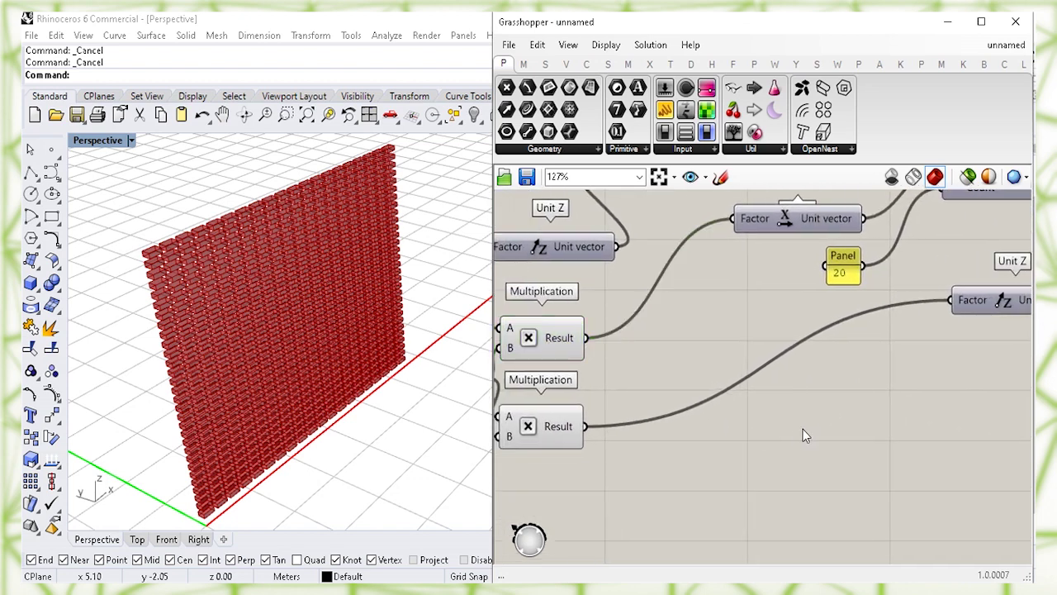
- Add a Division component and connect the first Multiplication's Result to its A input
{"action": "double_click", "coordinate": [836, 407]}
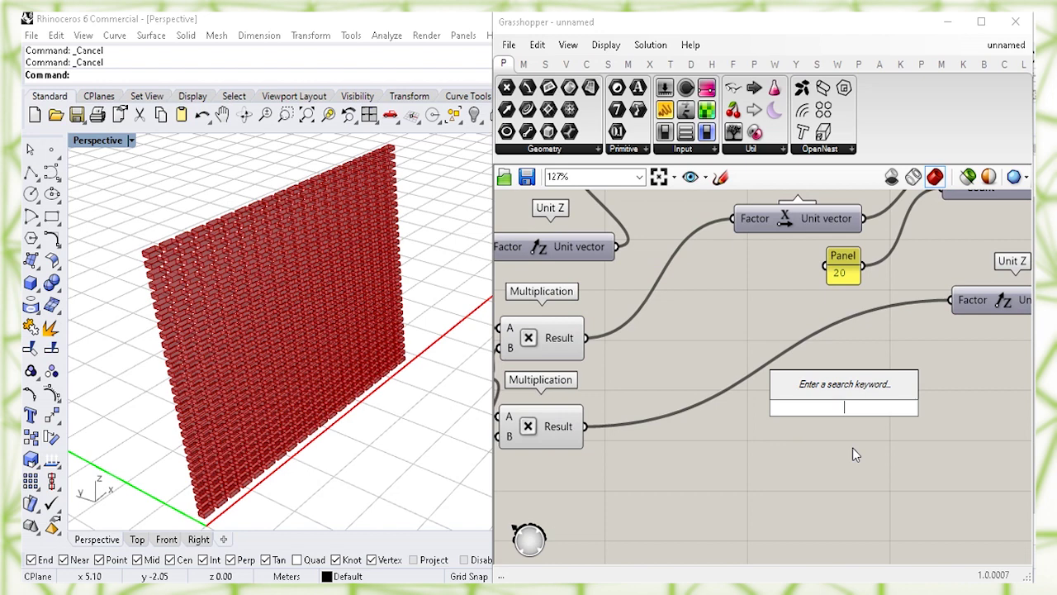
{"action": "type", "text": "div"}
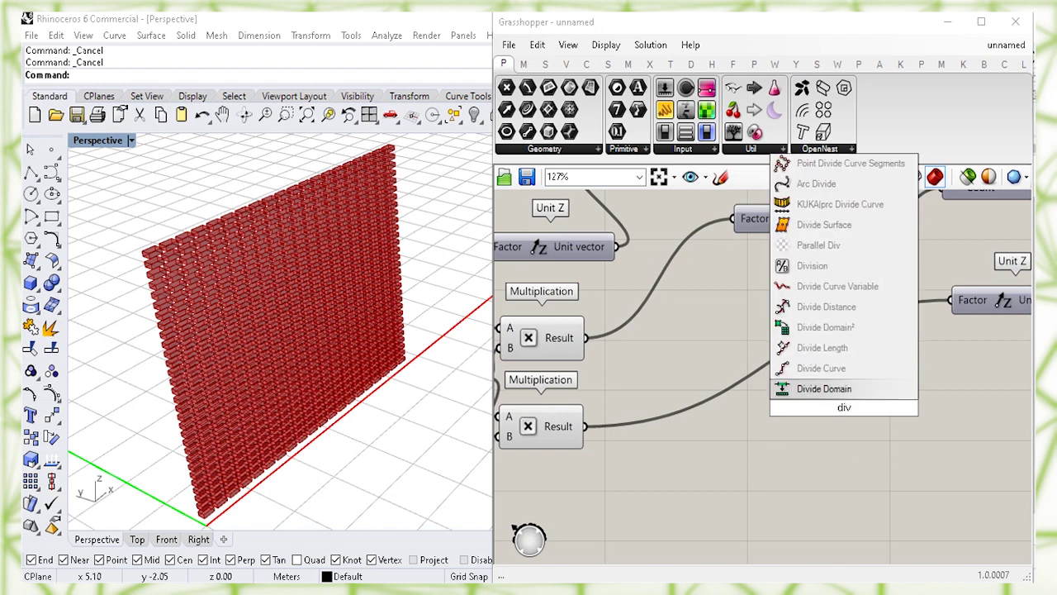
{"action": "type", "text": "i"}
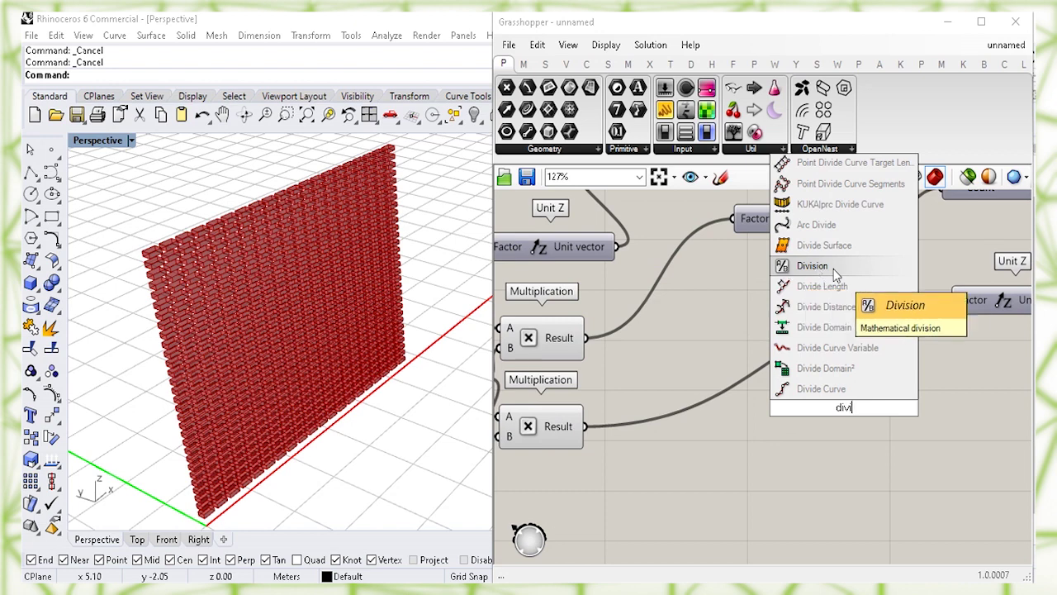
{"action": "left_click", "coordinate": [854, 271]}
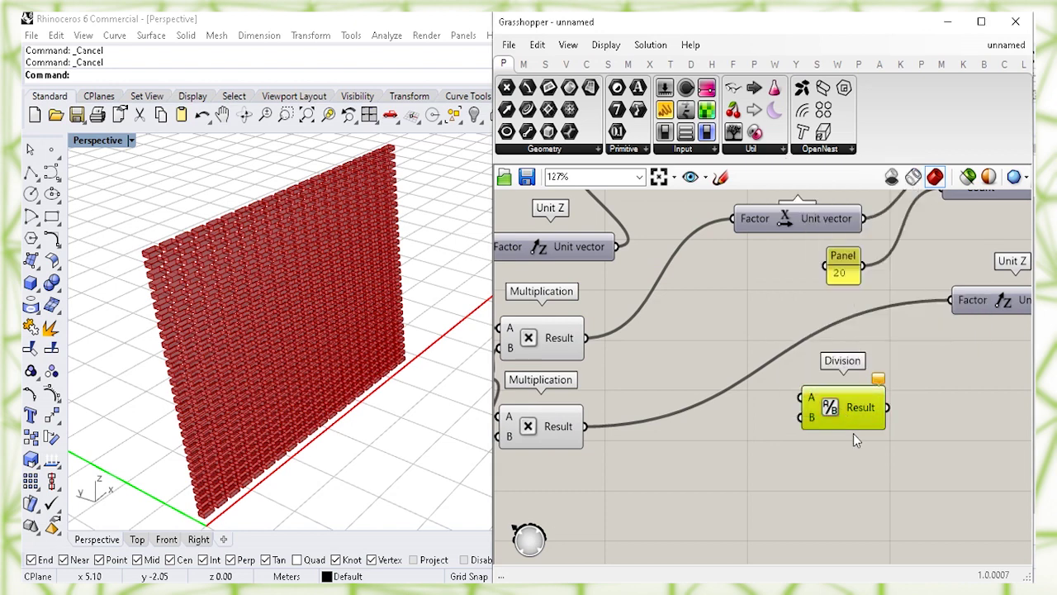
{"action": "left_click_drag", "start_coordinate": [850, 417], "coordinate": [880, 412]}
{"action": "left_click_drag", "start_coordinate": [585, 337], "coordinate": [939, 366]}
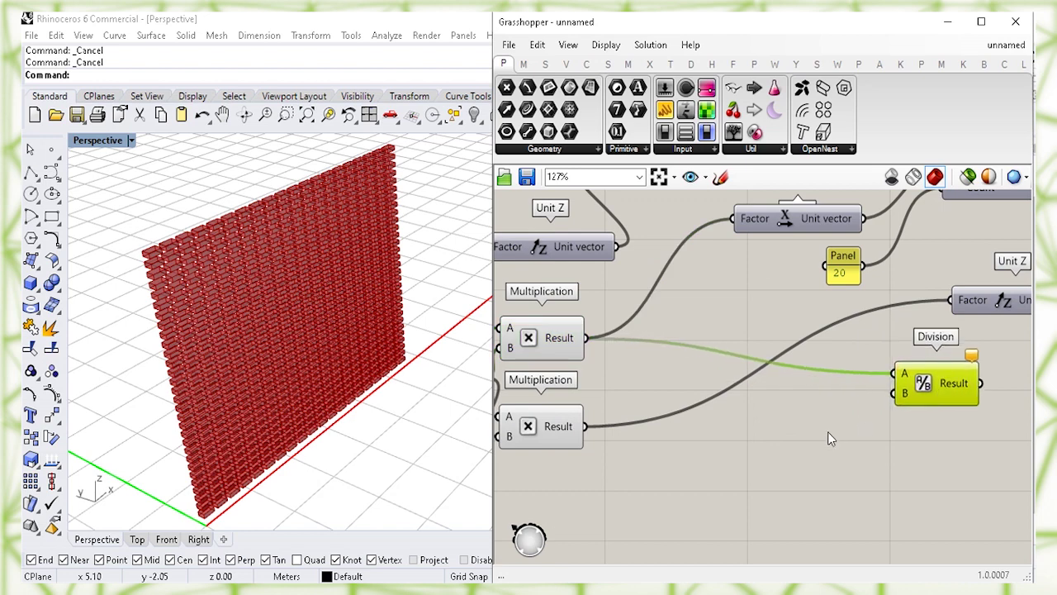
- Create a panel containing 2, connect it to the Division's B input and place it beside that input
{"action": "double_click", "coordinate": [826, 450]}
{"action": "type", "text": "\"2"}
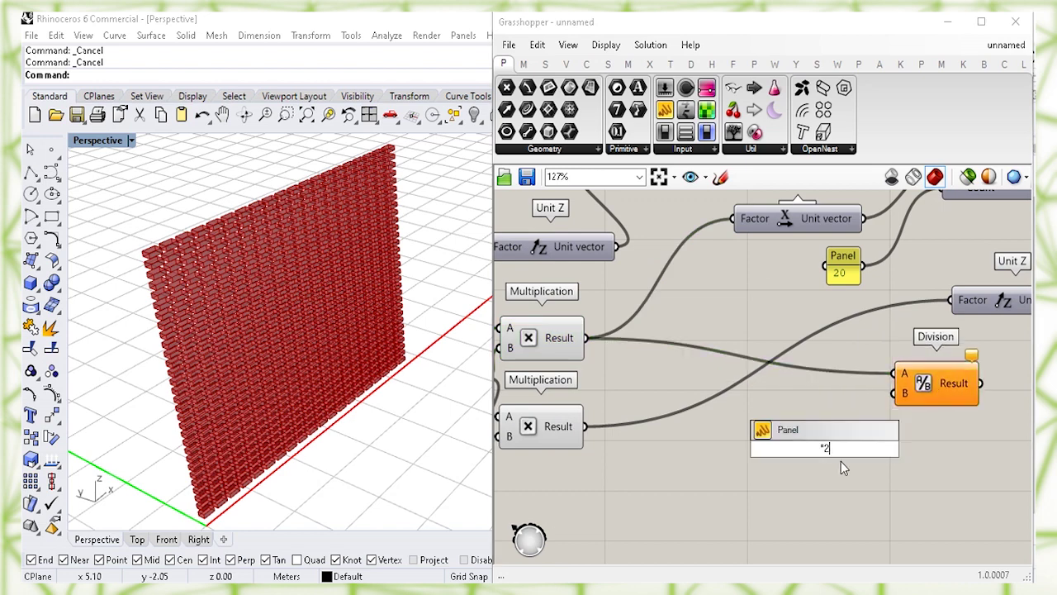
{"action": "key", "text": "Return"}
{"action": "left_click_drag", "start_coordinate": [823, 456], "coordinate": [861, 419]}
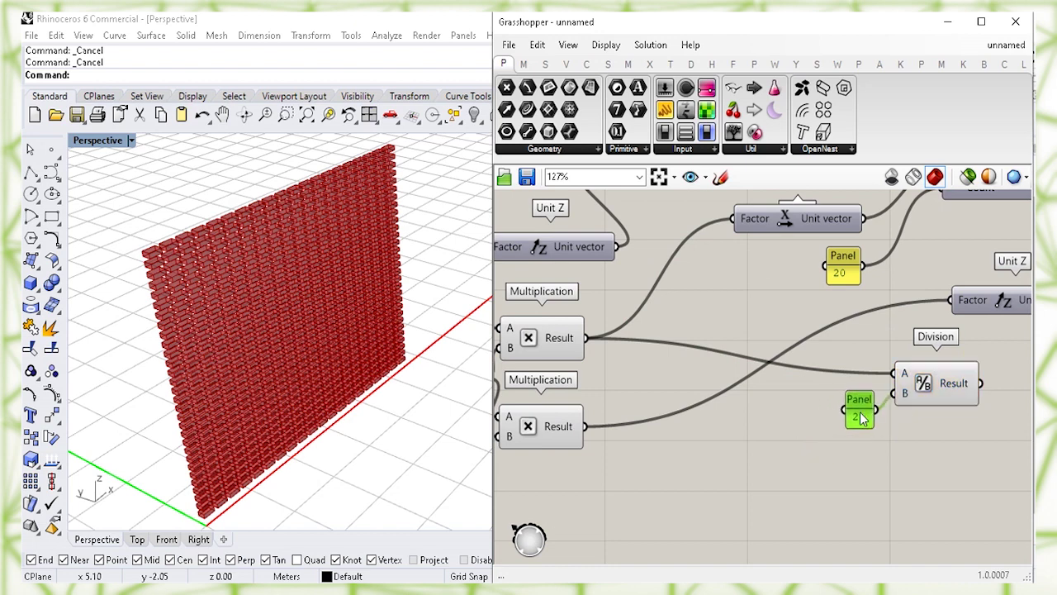
{"action": "left_click", "coordinate": [939, 392]}
- Connect the Division's Result to Vector XYZ's X component, and move the Division and its 2 panel slightly away from Vector XYZ
{"action": "left_click", "coordinate": [892, 489]}
{"action": "right_click_drag", "start_coordinate": [916, 490], "coordinate": [675, 459]}
{"action": "right_click_drag", "start_coordinate": [854, 395], "coordinate": [792, 381]}
{"action": "left_click_drag", "start_coordinate": [706, 408], "coordinate": [540, 327]}
{"action": "left_click_drag", "start_coordinate": [634, 343], "coordinate": [853, 366]}
{"action": "left_click", "coordinate": [743, 433]}
{"action": "left_click_drag", "start_coordinate": [758, 415], "coordinate": [664, 381]}
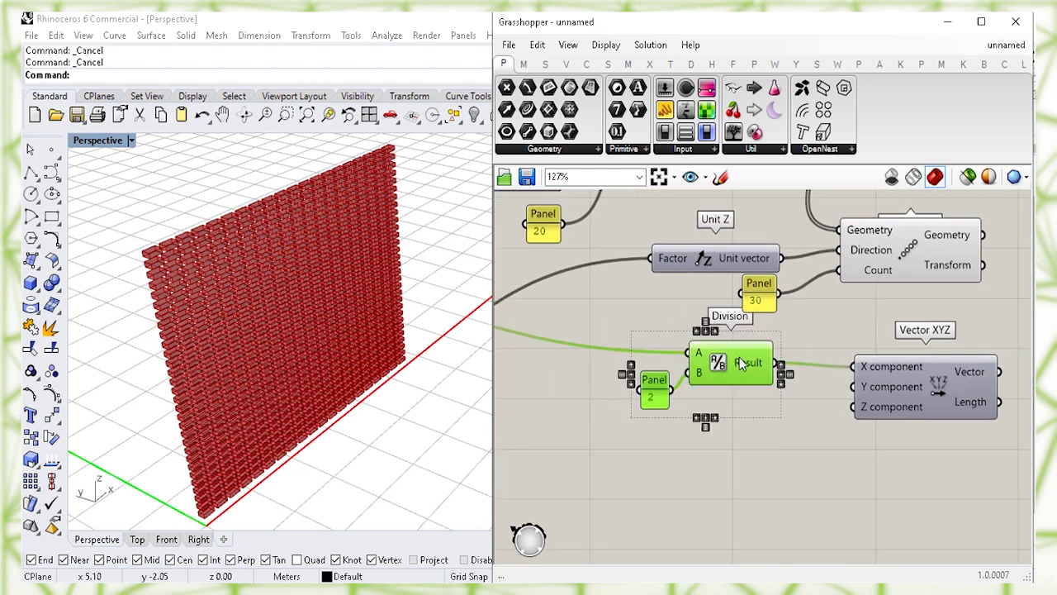
{"action": "left_click_drag", "start_coordinate": [740, 358], "coordinate": [717, 359]}
{"action": "left_click", "coordinate": [736, 432]}
- Add a second Division component below the first and move the 2 panel slightly away from both
{"action": "right_click_drag", "start_coordinate": [732, 452], "coordinate": [728, 378]}
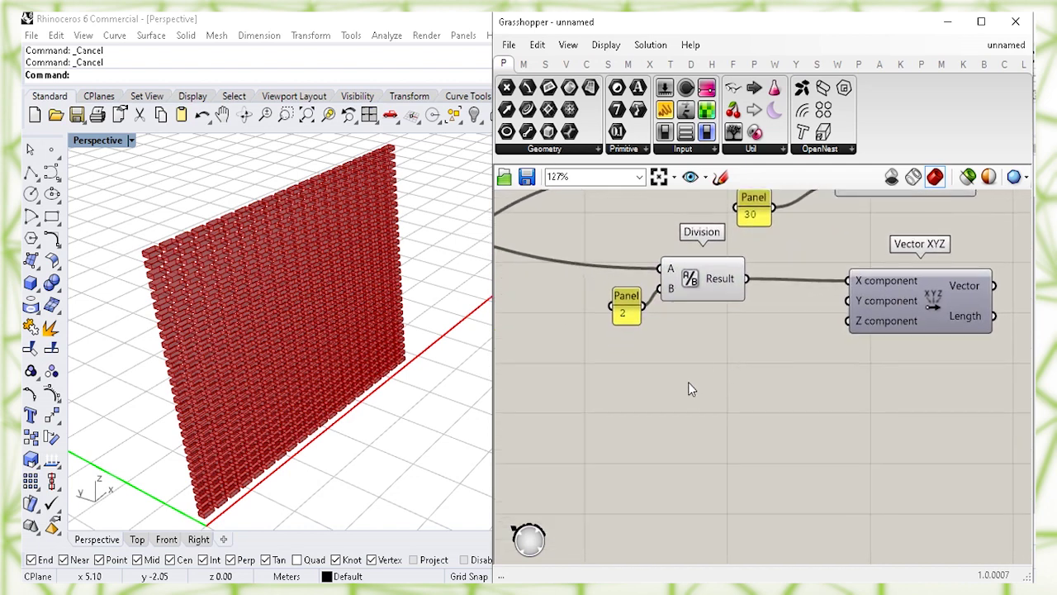
{"action": "double_click", "coordinate": [689, 383]}
{"action": "type", "text": "divi"}
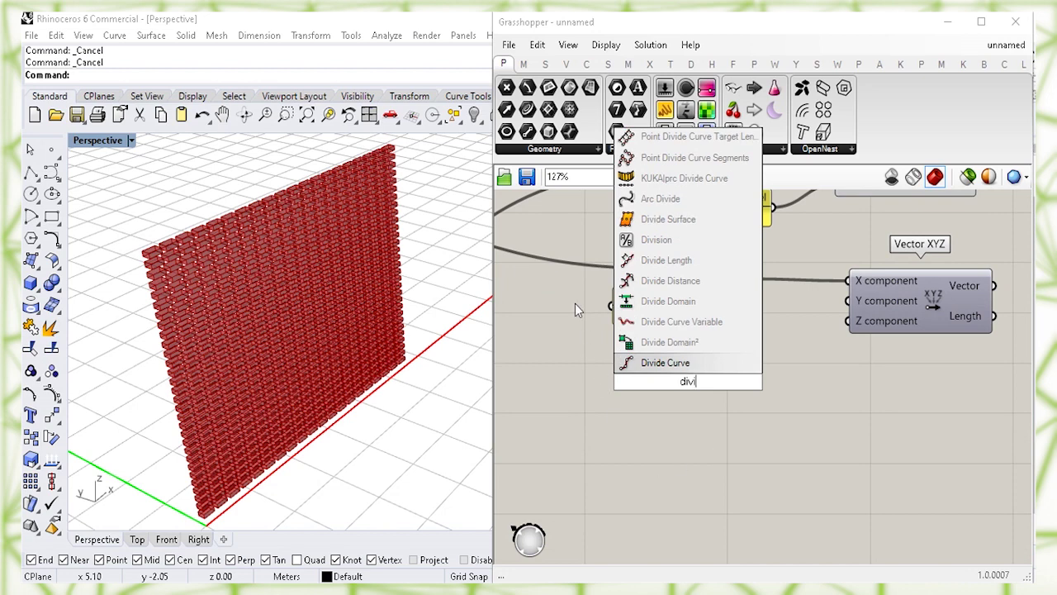
{"action": "left_click", "coordinate": [673, 239]}
{"action": "left_click_drag", "start_coordinate": [701, 378], "coordinate": [722, 365]}
{"action": "left_click_drag", "start_coordinate": [628, 315], "coordinate": [611, 315]}
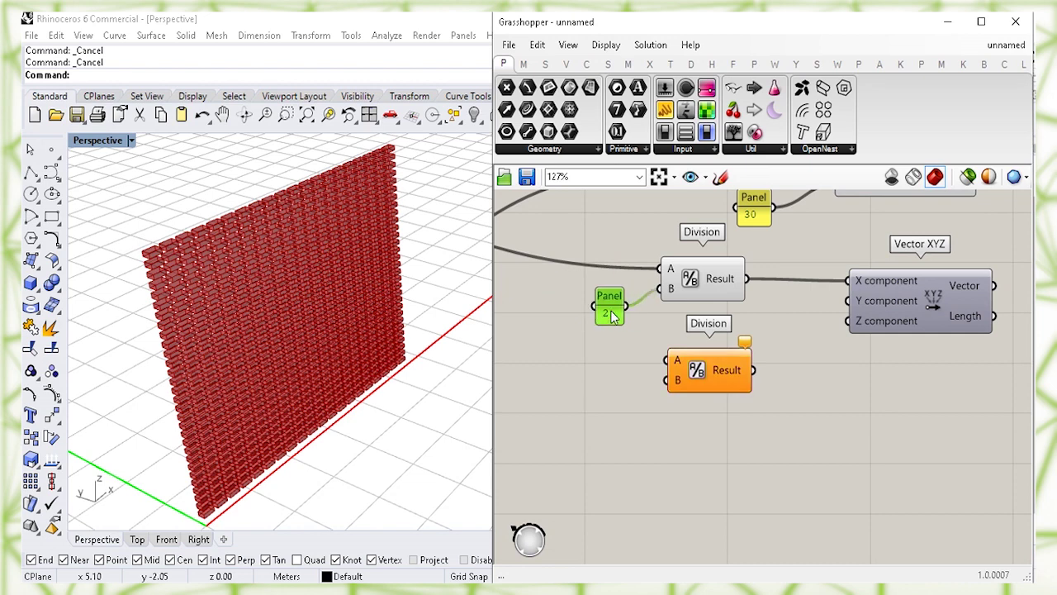
- Connect the second Multiplication's Result to the second Division's A input
{"action": "left_click", "coordinate": [561, 383]}
{"action": "right_click_drag", "start_coordinate": [560, 385], "coordinate": [850, 421]}
{"action": "left_click", "coordinate": [708, 361]}
{"action": "right_click_drag", "start_coordinate": [572, 362], "coordinate": [655, 459]}
{"action": "right_click_drag", "start_coordinate": [873, 469], "coordinate": [673, 416]}
{"action": "left_click_drag", "start_coordinate": [637, 394], "coordinate": [900, 462]}
{"action": "left_click", "coordinate": [838, 507]}
{"action": "right_click_drag", "start_coordinate": [814, 502], "coordinate": [645, 470]}
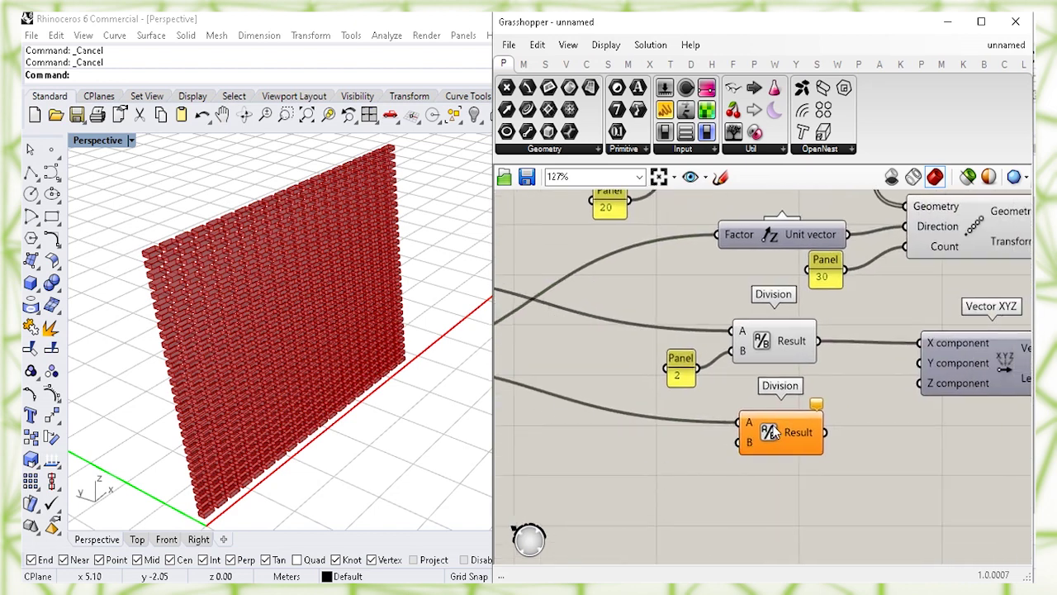
- Align the second Division under the first and connect the 2 panel to its B input
{"action": "left_click_drag", "start_coordinate": [774, 432], "coordinate": [769, 425]}
{"action": "left_click_drag", "start_coordinate": [692, 370], "coordinate": [735, 432]}
{"action": "left_click", "coordinate": [826, 469]}
{"action": "right_click_drag", "start_coordinate": [826, 469], "coordinate": [745, 465]}
{"action": "left_click", "coordinate": [716, 437]}
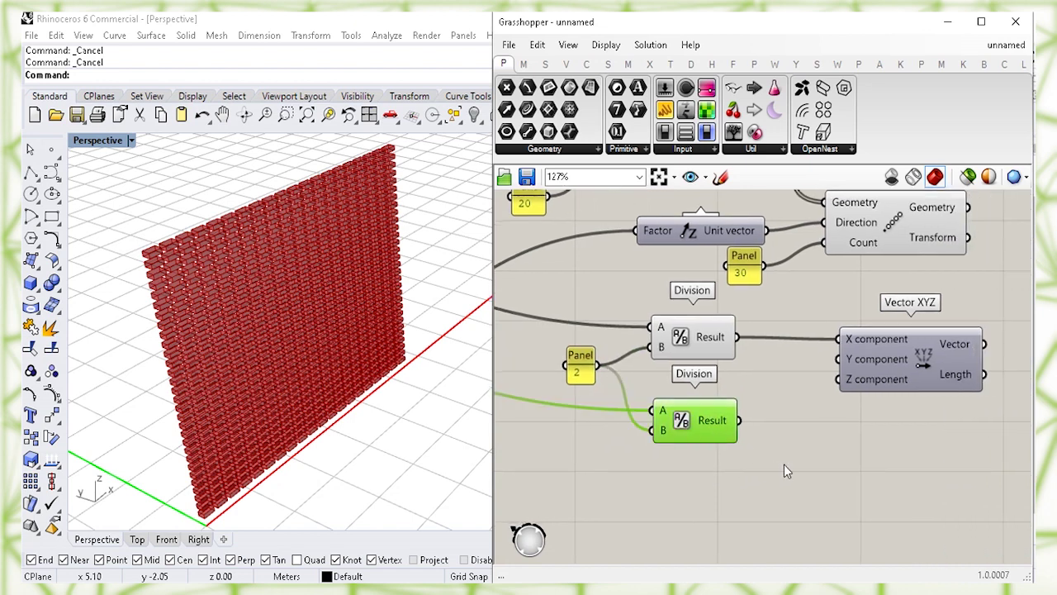
- Connect the second Division's Result to Vector XYZ's Z component and nudge Vector XYZ closer to the Divisions
{"action": "left_click", "coordinate": [830, 467]}
{"action": "right_click_drag", "start_coordinate": [831, 468], "coordinate": [771, 466]}
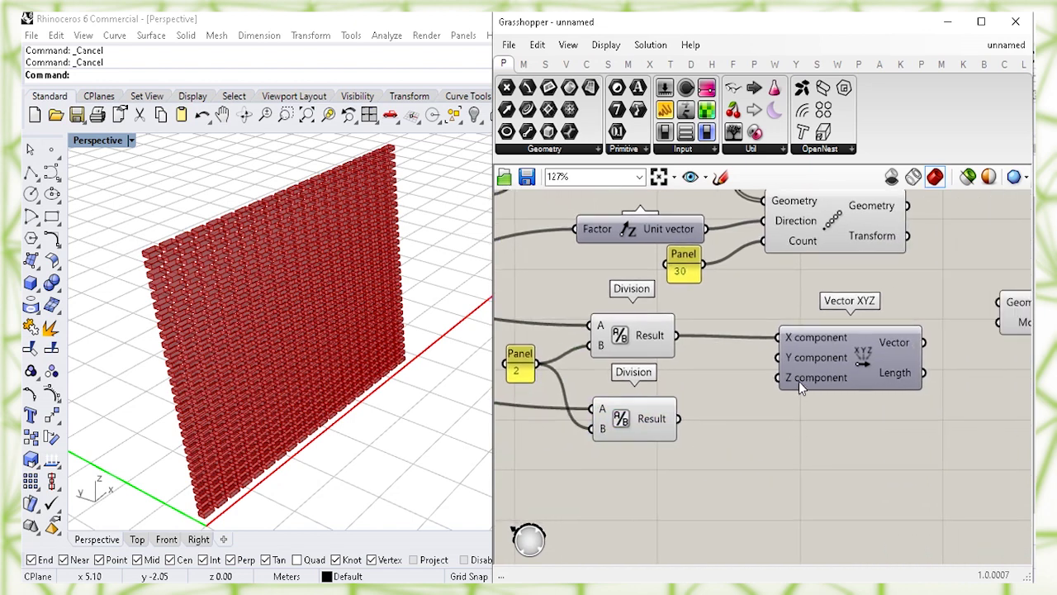
{"action": "mouse_move", "coordinate": [799, 385]}
{"action": "left_click_drag", "start_coordinate": [678, 419], "coordinate": [776, 379]}
{"action": "right_click_drag", "start_coordinate": [824, 424], "coordinate": [721, 431]}
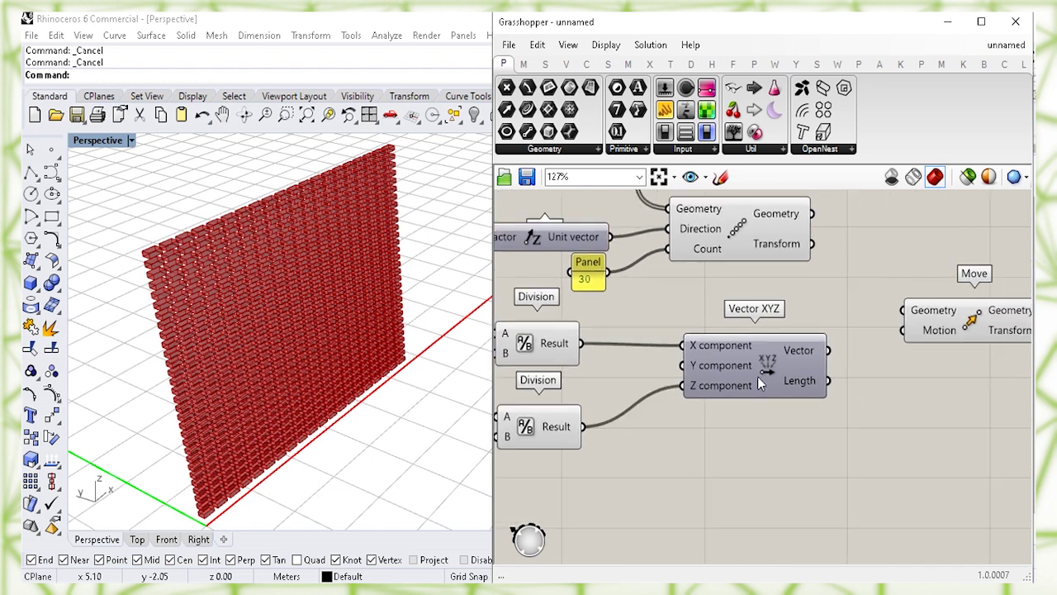
{"action": "left_click", "coordinate": [757, 376]}
{"action": "mouse_move", "coordinate": [791, 353]}
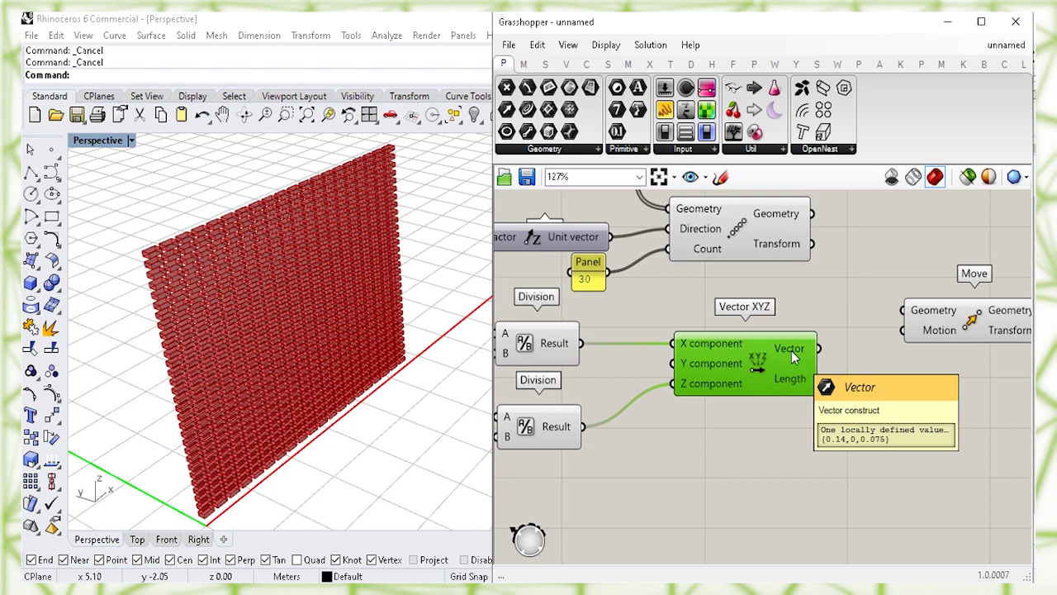
- Connect Vector XYZ's Vector output to the Move component's Motion input
{"action": "left_click", "coordinate": [890, 382]}
{"action": "right_click_drag", "start_coordinate": [917, 381], "coordinate": [830, 407]}
{"action": "mouse_move", "coordinate": [859, 365]}
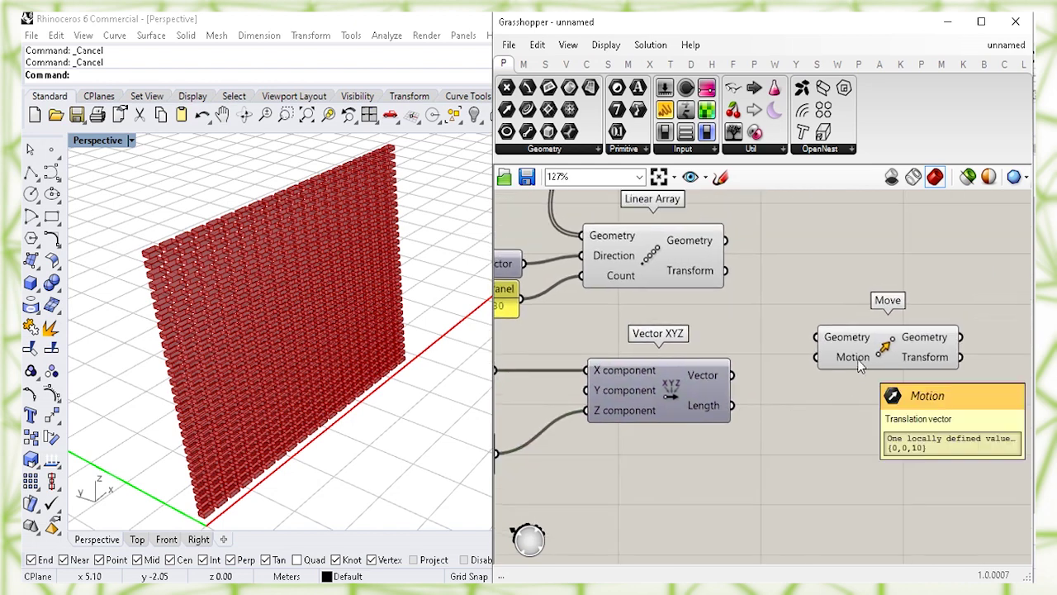
{"action": "left_click_drag", "start_coordinate": [732, 374], "coordinate": [875, 346]}
{"action": "left_click", "coordinate": [684, 269]}
- Connect the second Linear Array's Geometry output to Move's Geometry input and select Move to preview the shifted bricks
{"action": "left_click", "coordinate": [775, 268]}
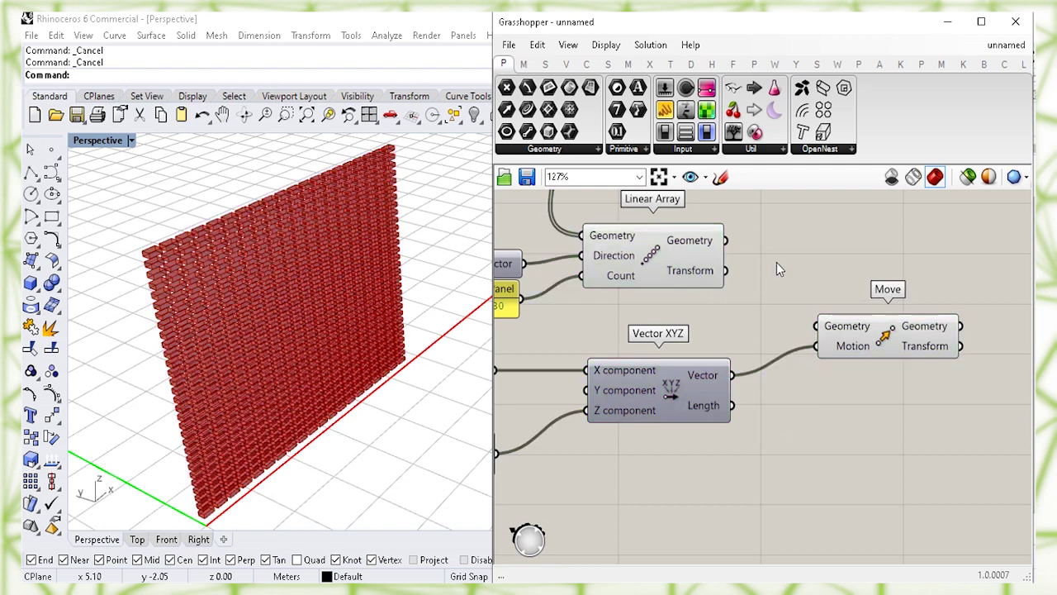
{"action": "mouse_move", "coordinate": [705, 246]}
{"action": "left_click_drag", "start_coordinate": [725, 240], "coordinate": [817, 326]}
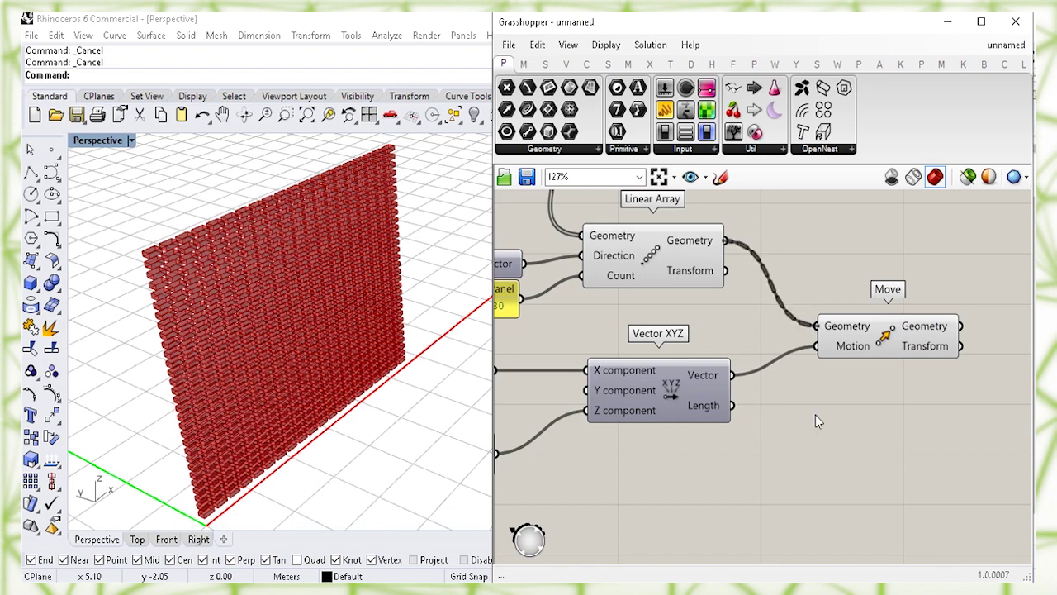
{"action": "left_click", "coordinate": [882, 347]}
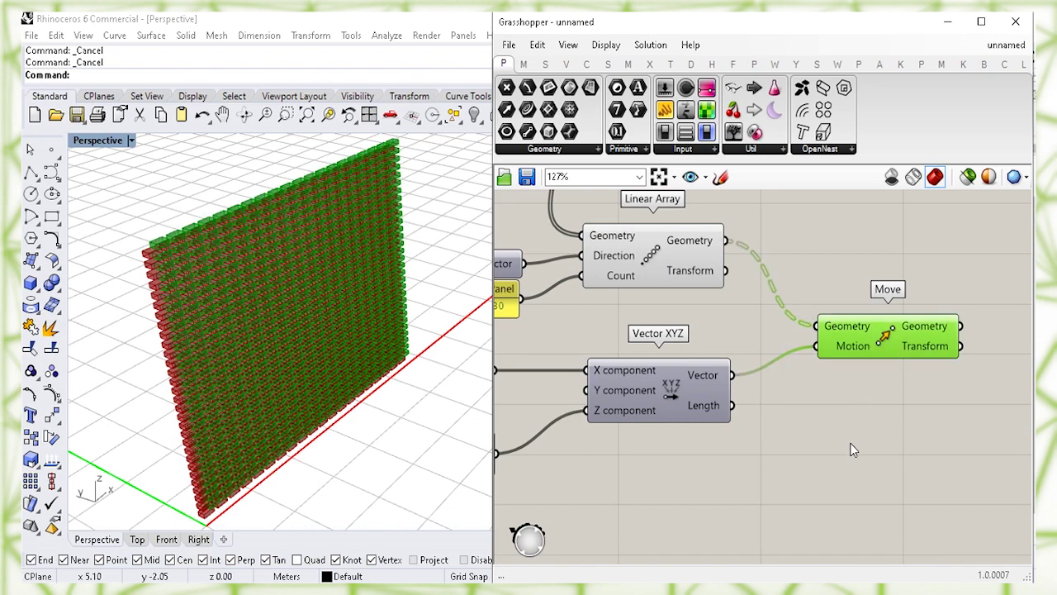
- Preview the Linear Array and Move bricks against each other, and place the Move component closer to Vector XYZ
{"action": "right_click_drag", "start_coordinate": [335, 361], "coordinate": [251, 357]}
{"action": "left_click", "coordinate": [679, 279]}
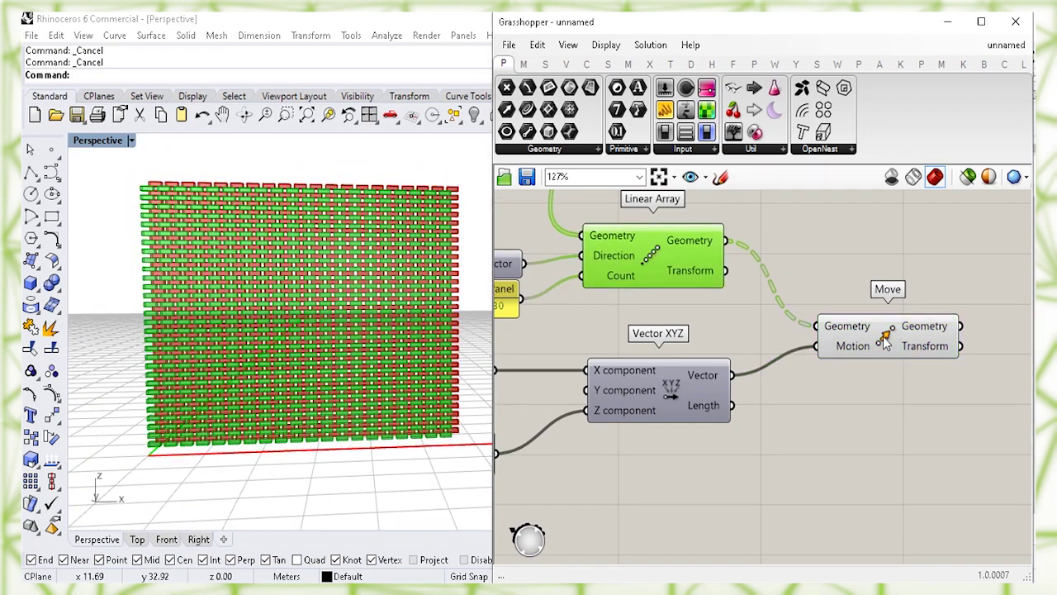
{"action": "left_click", "coordinate": [884, 346]}
{"action": "left_click_drag", "start_coordinate": [885, 344], "coordinate": [823, 337]}
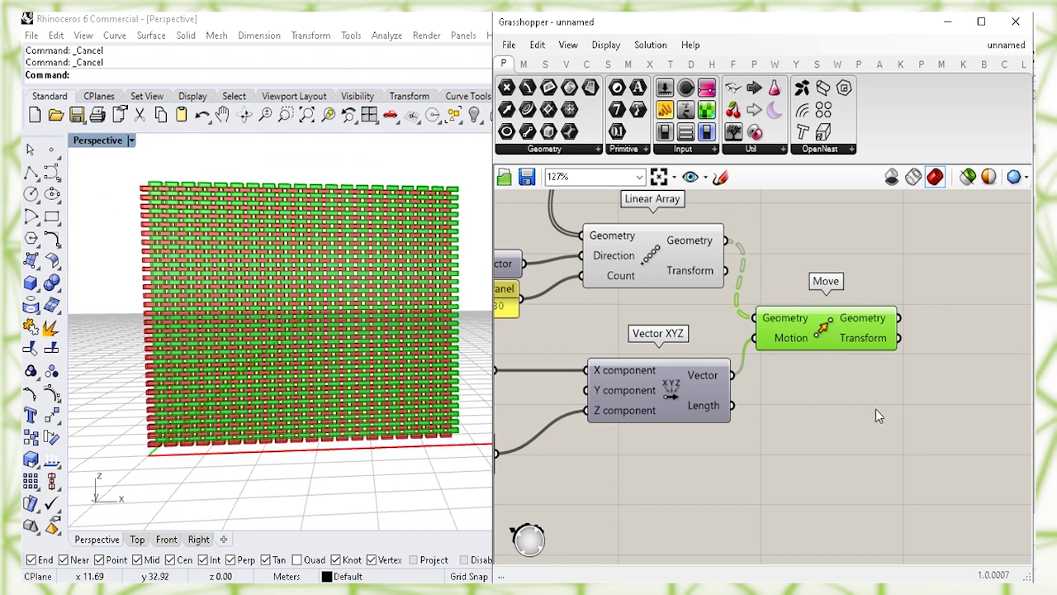
{"action": "right_click_drag", "start_coordinate": [888, 413], "coordinate": [822, 434]}
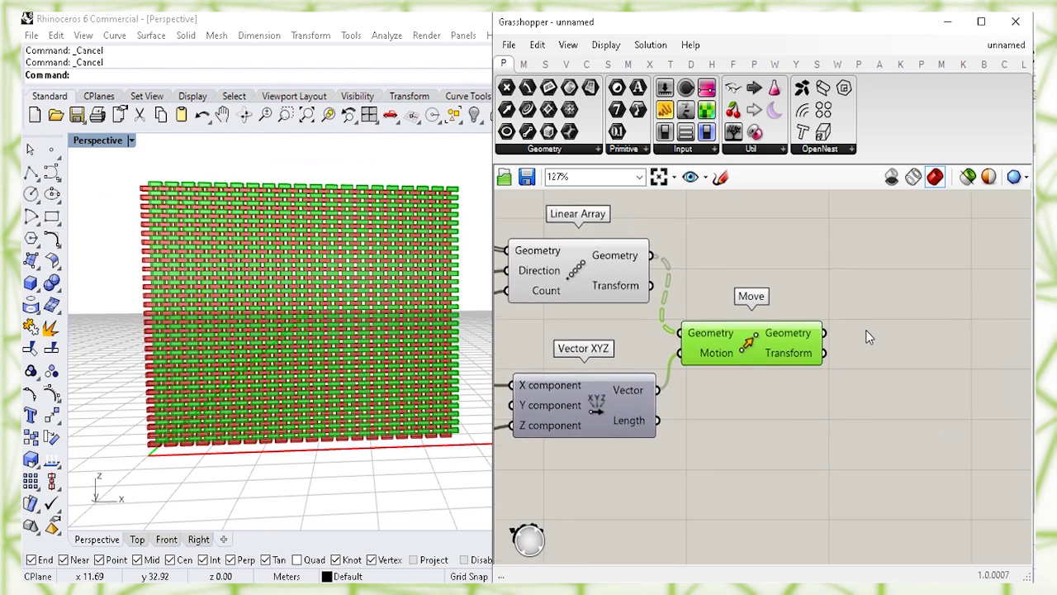
{"action": "left_click", "coordinate": [919, 323]}
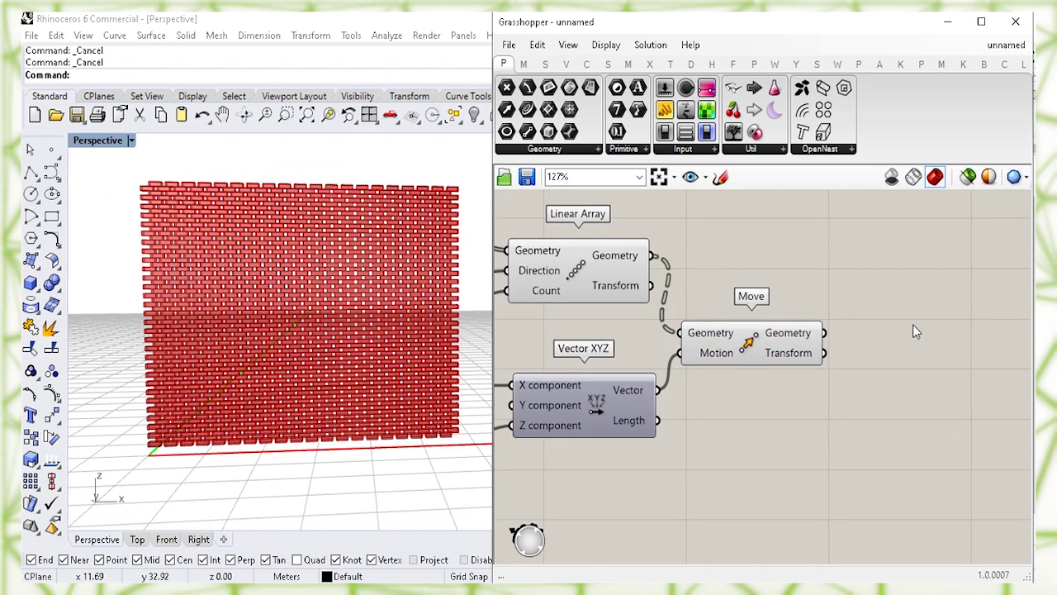
- Add a Merge component beside the Move component
{"action": "scroll", "coordinate": [891, 323], "scroll_direction": "down", "scroll_amount": 1}
{"action": "right_click_drag", "start_coordinate": [910, 332], "coordinate": [874, 329]}
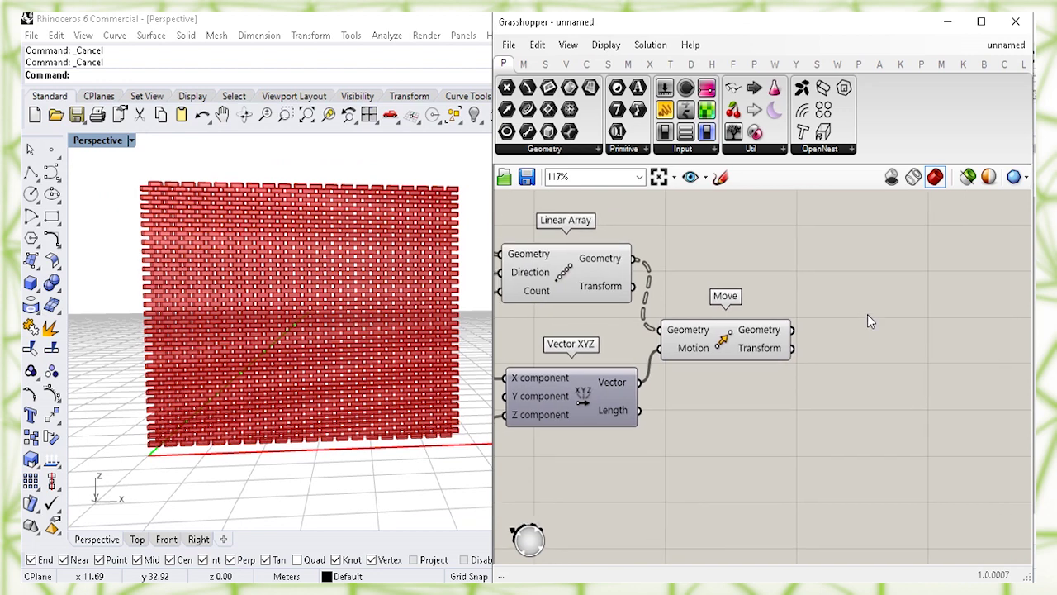
{"action": "double_click", "coordinate": [867, 314]}
{"action": "type", "text": "merg"}
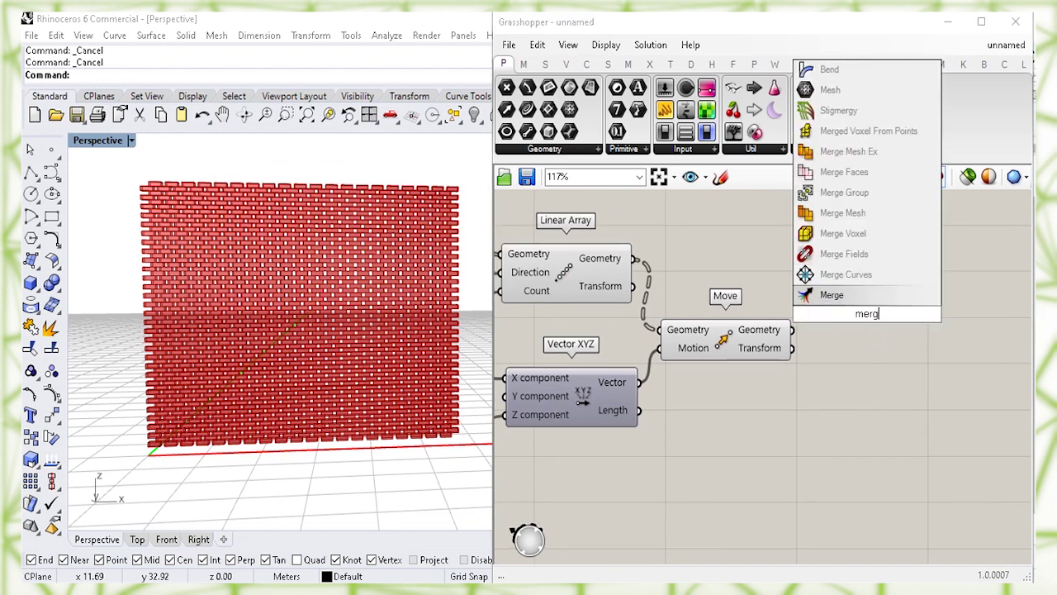
{"action": "left_click", "coordinate": [917, 295]}
{"action": "left_click_drag", "start_coordinate": [896, 285], "coordinate": [894, 266]}
- Connect the second Linear Array's Geometry output to Merge's Data 1 input and turn off the array's preview
{"action": "left_click", "coordinate": [580, 285]}
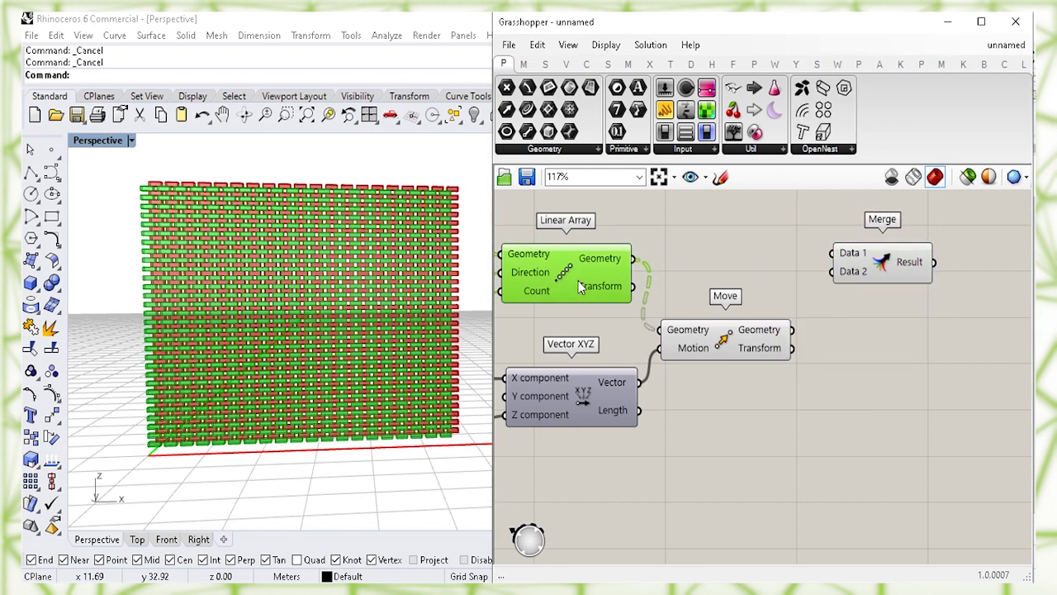
{"action": "left_click_drag", "start_coordinate": [632, 259], "coordinate": [909, 273]}
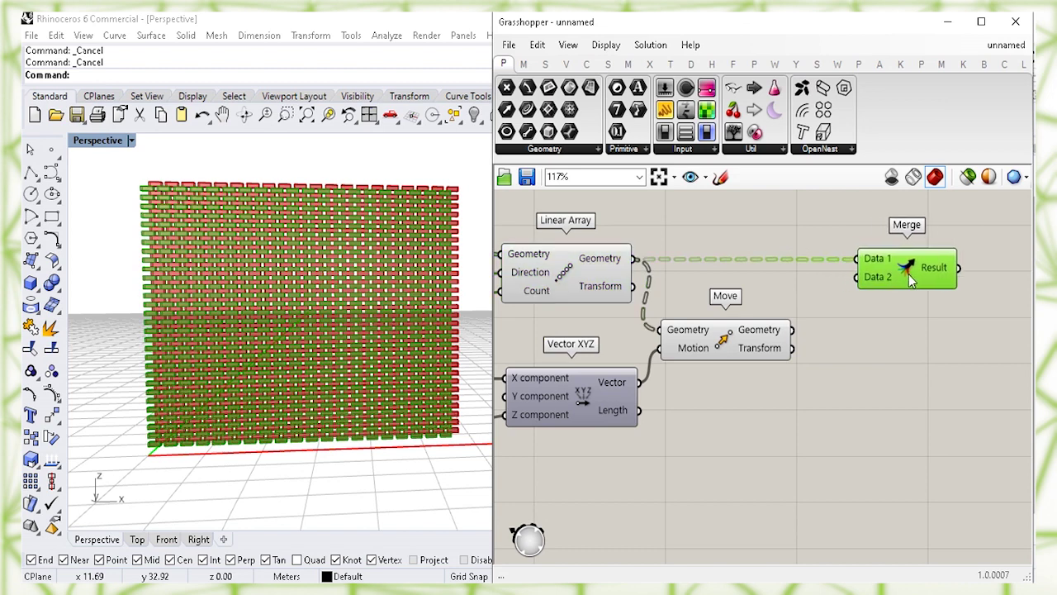
{"action": "right_click", "coordinate": [569, 281]}
{"action": "left_click", "coordinate": [604, 301]}
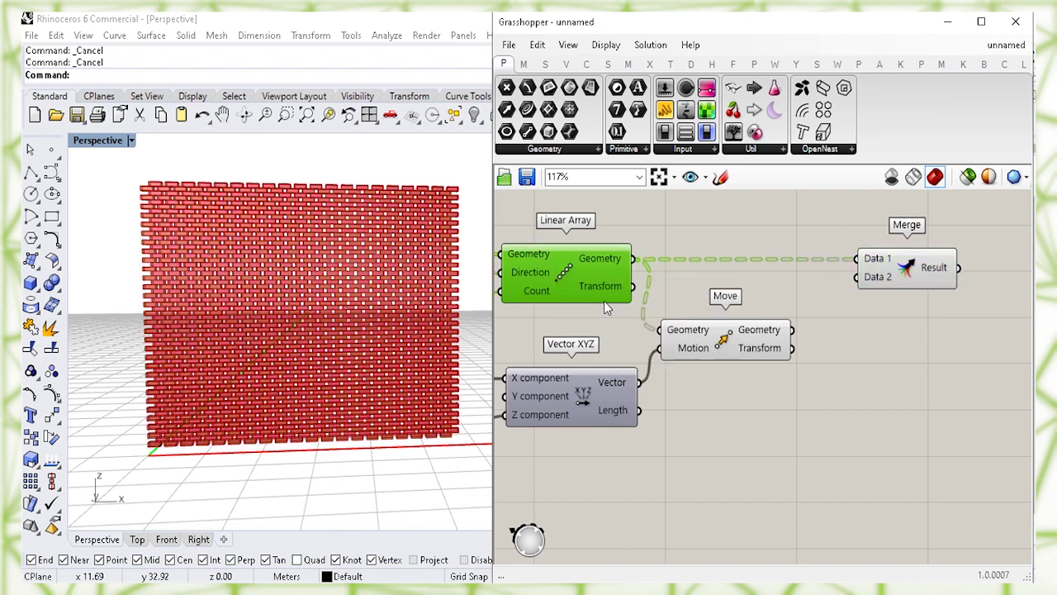
{"action": "left_click", "coordinate": [768, 284]}
{"action": "left_click_drag", "start_coordinate": [894, 274], "coordinate": [917, 273]}
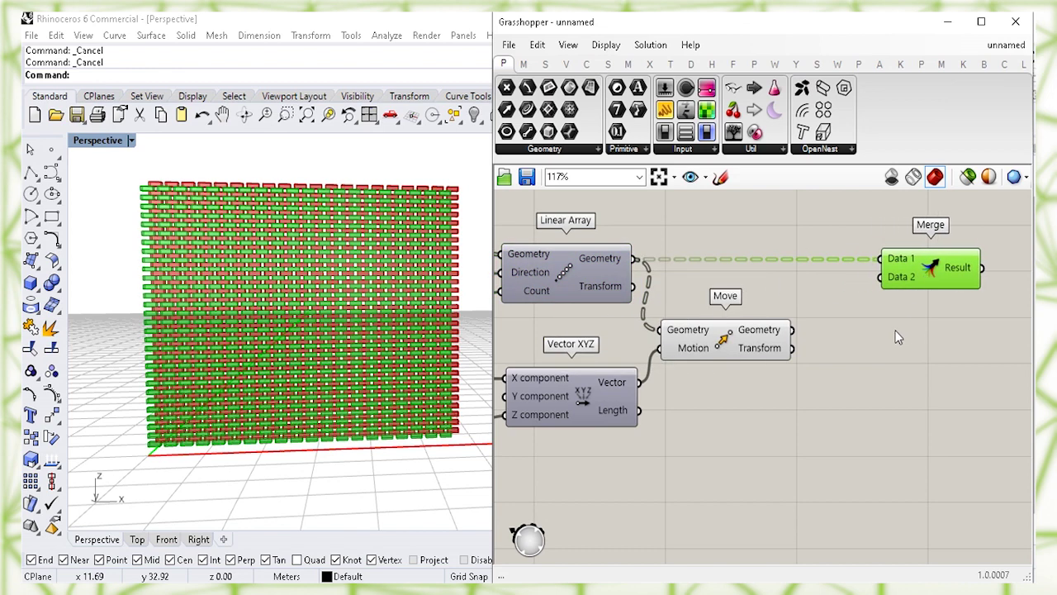
- Connect Move's Geometry output to Merge's second data input and turn off Move's preview
{"action": "left_click", "coordinate": [899, 337]}
{"action": "left_click_drag", "start_coordinate": [791, 329], "coordinate": [903, 292]}
{"action": "left_click", "coordinate": [723, 345]}
{"action": "right_click", "coordinate": [724, 345]}
{"action": "left_click", "coordinate": [826, 370]}
{"action": "left_click", "coordinate": [905, 283]}
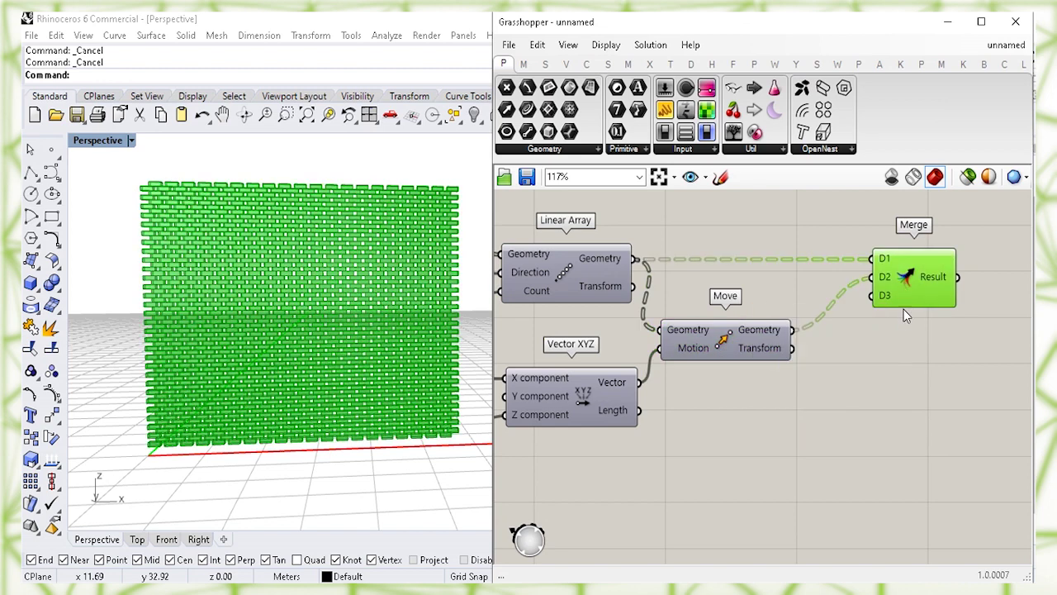
- Add a Bounding Box component after Merge
{"action": "left_click", "coordinate": [914, 390]}
{"action": "right_click_drag", "start_coordinate": [924, 376], "coordinate": [666, 413]}
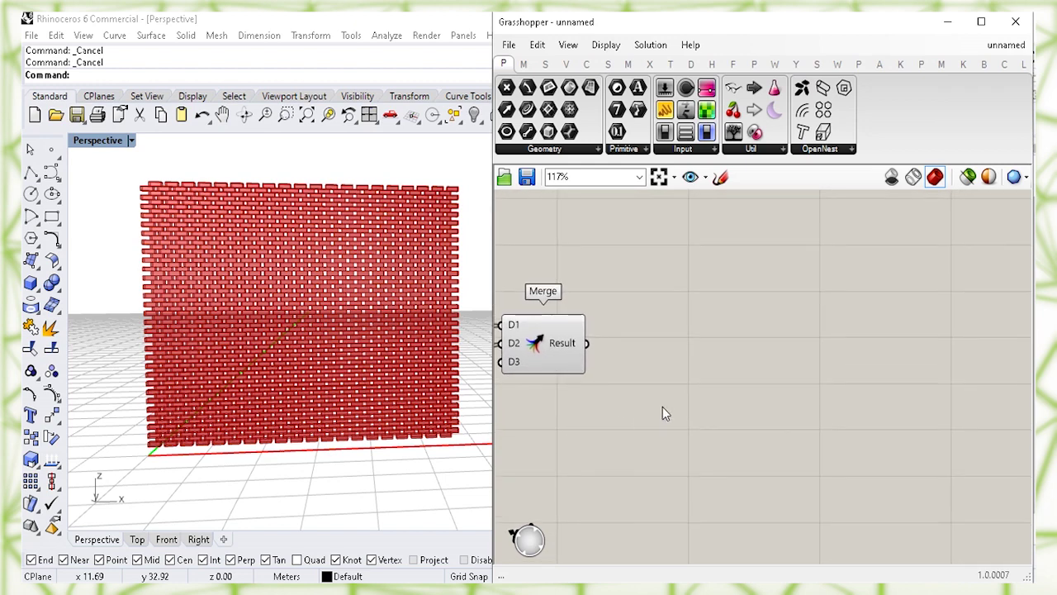
{"action": "double_click", "coordinate": [711, 351]}
{"action": "type", "text": "bo"}
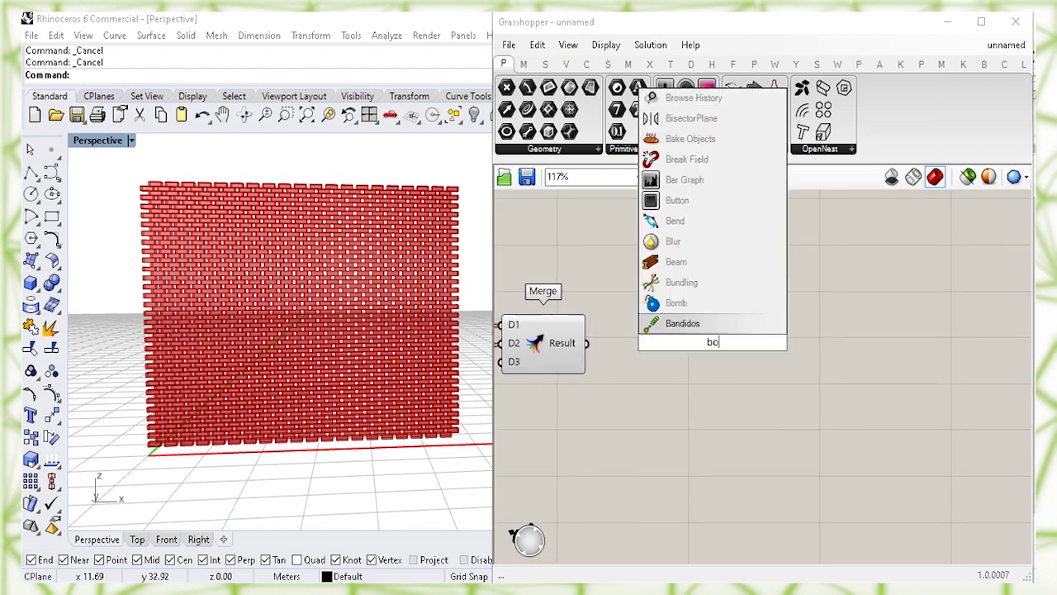
{"action": "type", "text": "und"}
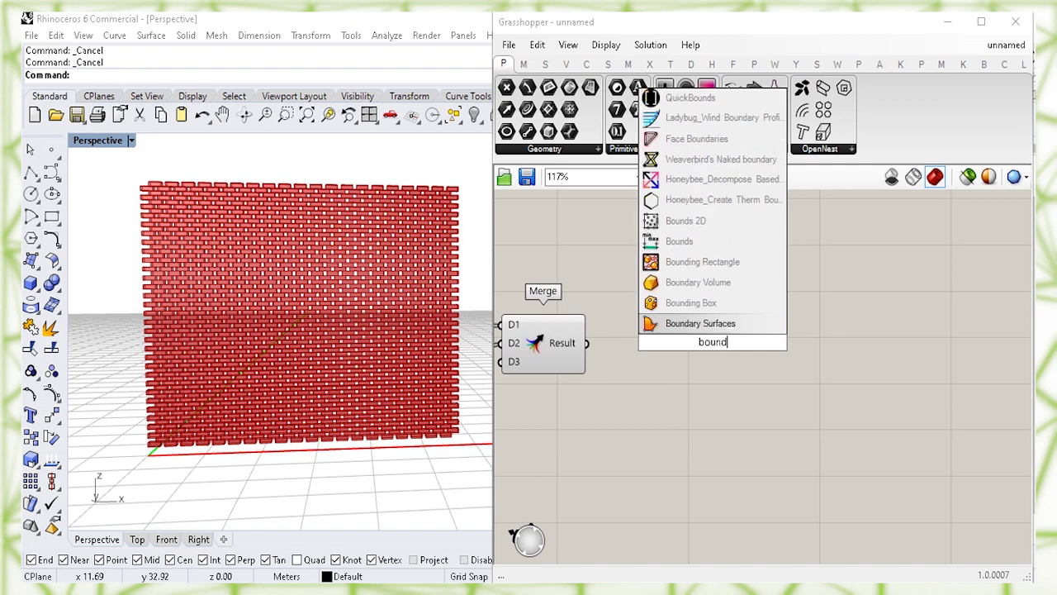
{"action": "type", "text": "ing"}
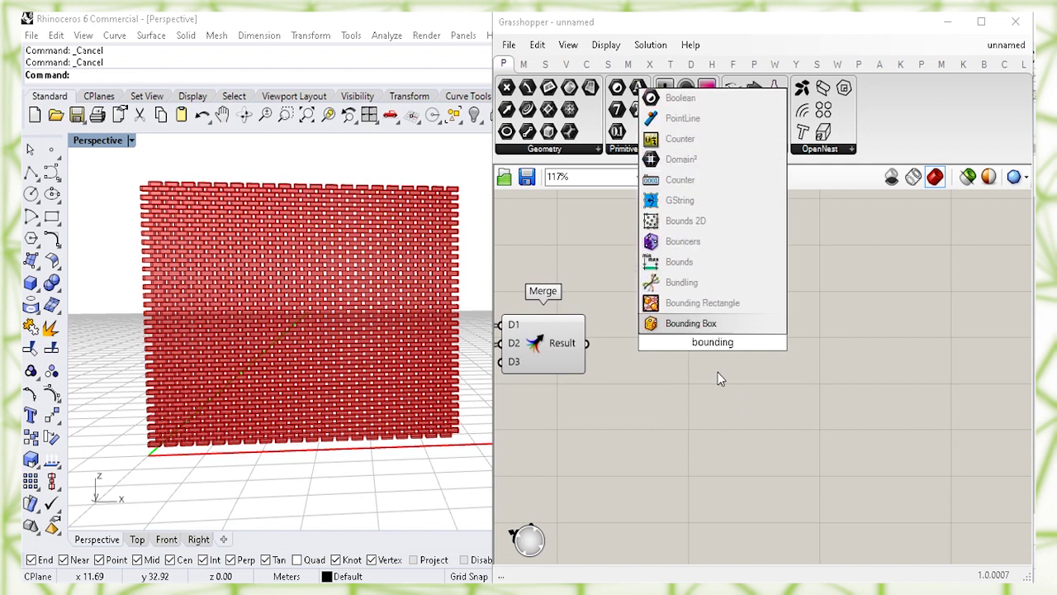
{"action": "left_click", "coordinate": [712, 325]}
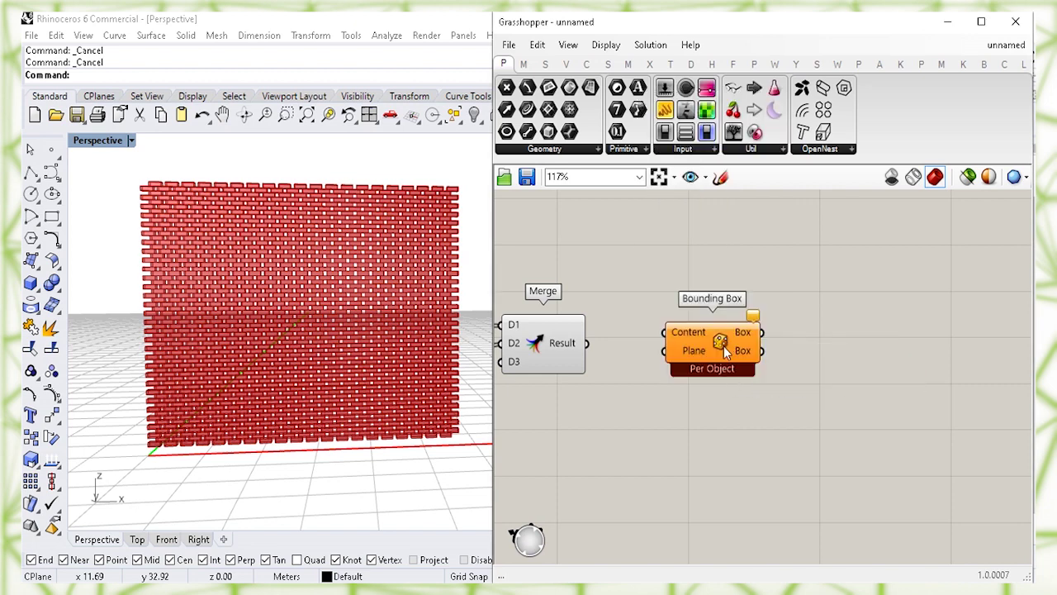
- Connect Merge's Result output to Bounding Box's Content input and place Bounding Box beside Merge
{"action": "left_click", "coordinate": [542, 349]}
{"action": "left_click_drag", "start_coordinate": [588, 345], "coordinate": [700, 306]}
{"action": "left_click_drag", "start_coordinate": [686, 293], "coordinate": [689, 284]}
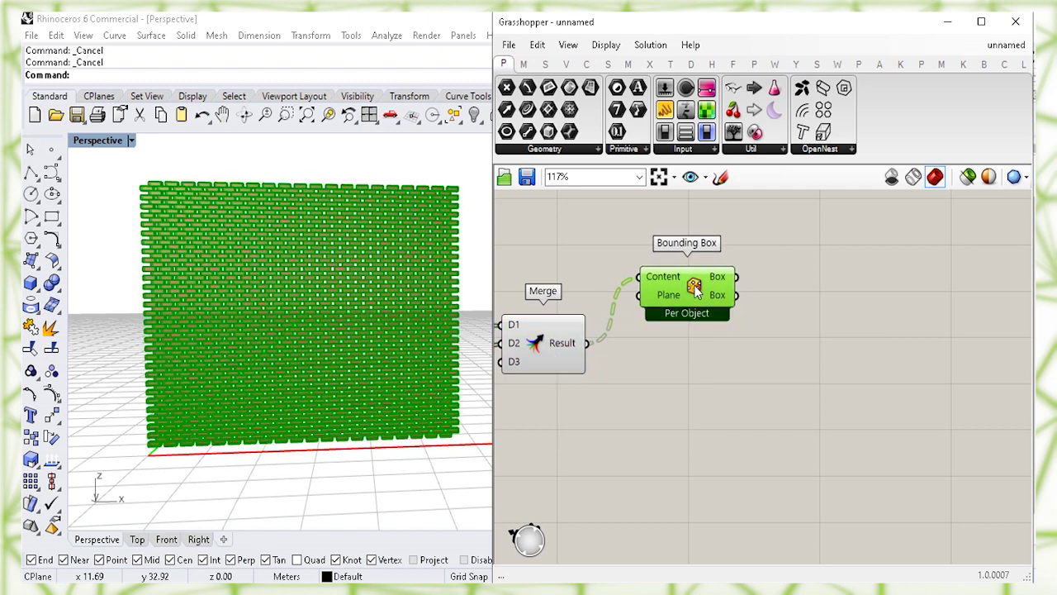
- Enable Union Box on the Bounding Box component, flatten its Content input and check the single box around the wall
{"action": "right_click", "coordinate": [695, 288]}
{"action": "left_click", "coordinate": [756, 373]}
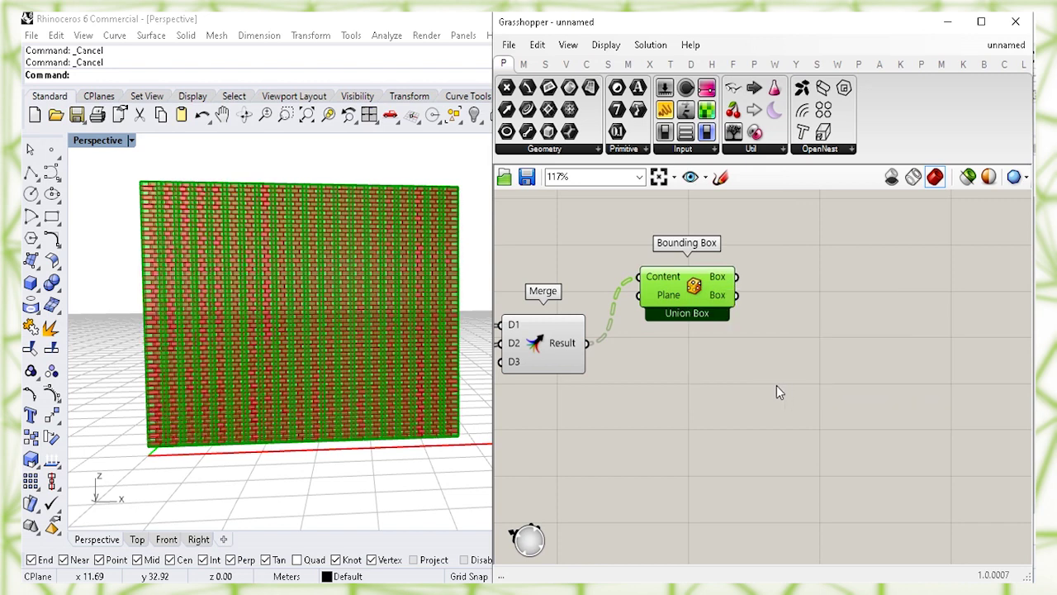
{"action": "right_click", "coordinate": [656, 280]}
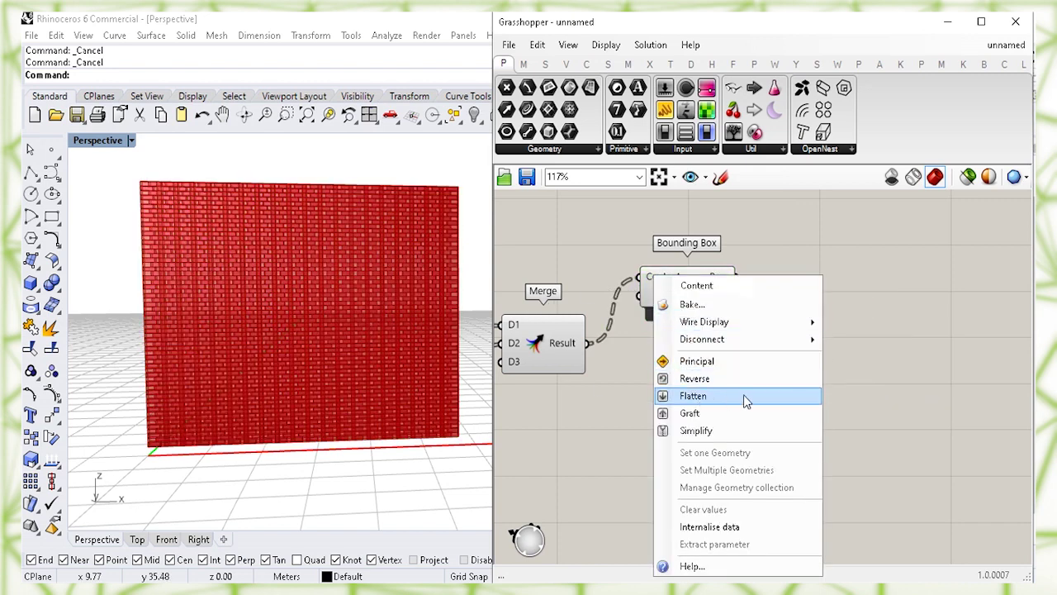
{"action": "left_click", "coordinate": [784, 399]}
{"action": "left_click", "coordinate": [692, 299]}
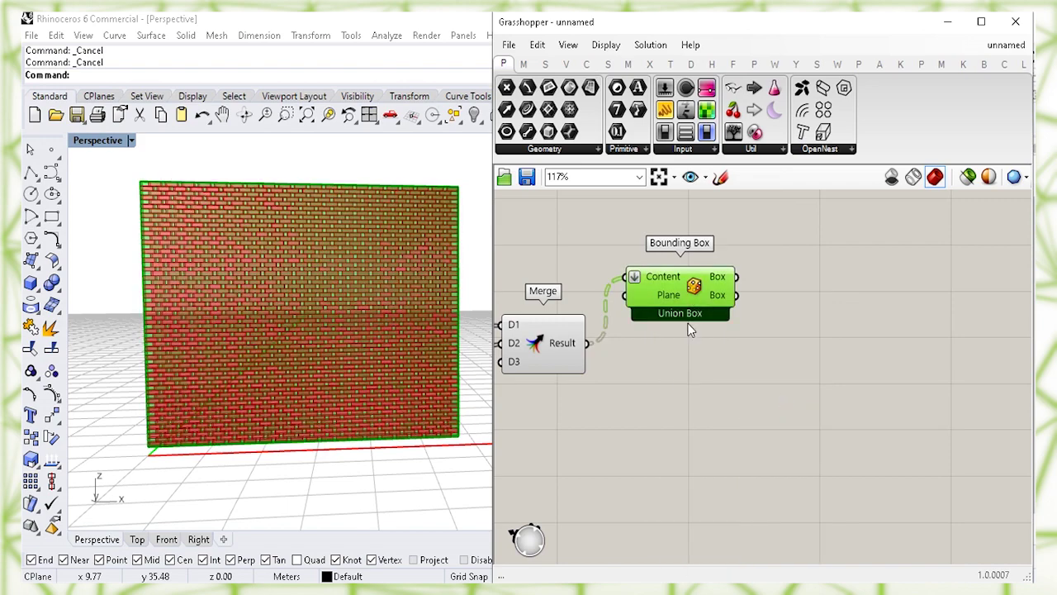
{"action": "scroll", "coordinate": [207, 313], "scroll_direction": "down", "scroll_amount": 1}
{"action": "right_click_drag", "start_coordinate": [206, 312], "coordinate": [345, 350]}
{"action": "left_click", "coordinate": [575, 260]}
{"action": "left_click", "coordinate": [686, 285]}
{"action": "left_click", "coordinate": [796, 352]}
- Add a Deconstruct Brep component after Bounding Box
{"action": "right_click_drag", "start_coordinate": [857, 353], "coordinate": [726, 351]}
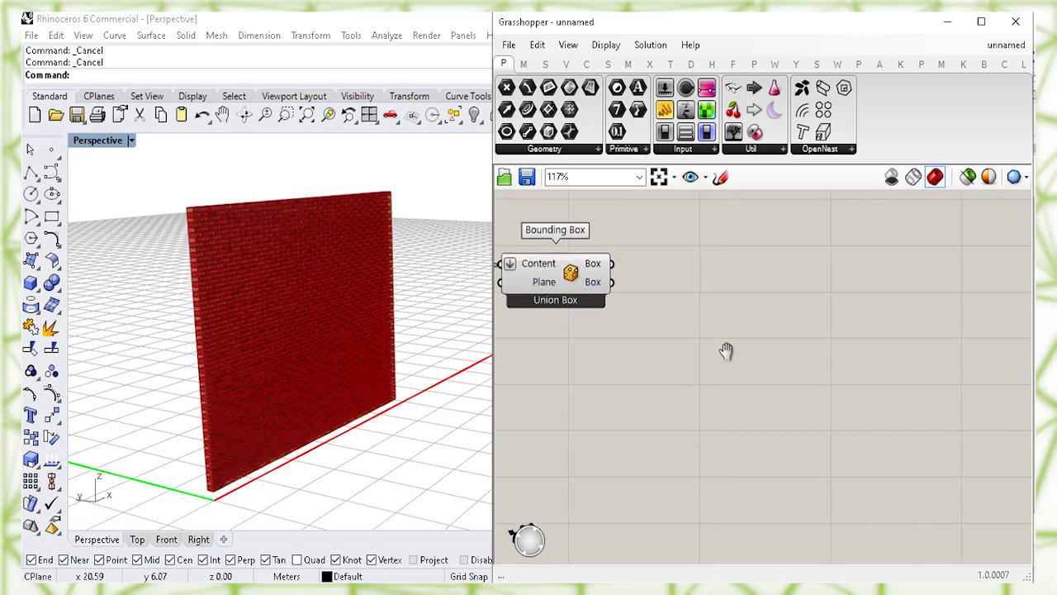
{"action": "double_click", "coordinate": [706, 335]}
{"action": "type", "text": "dec"}
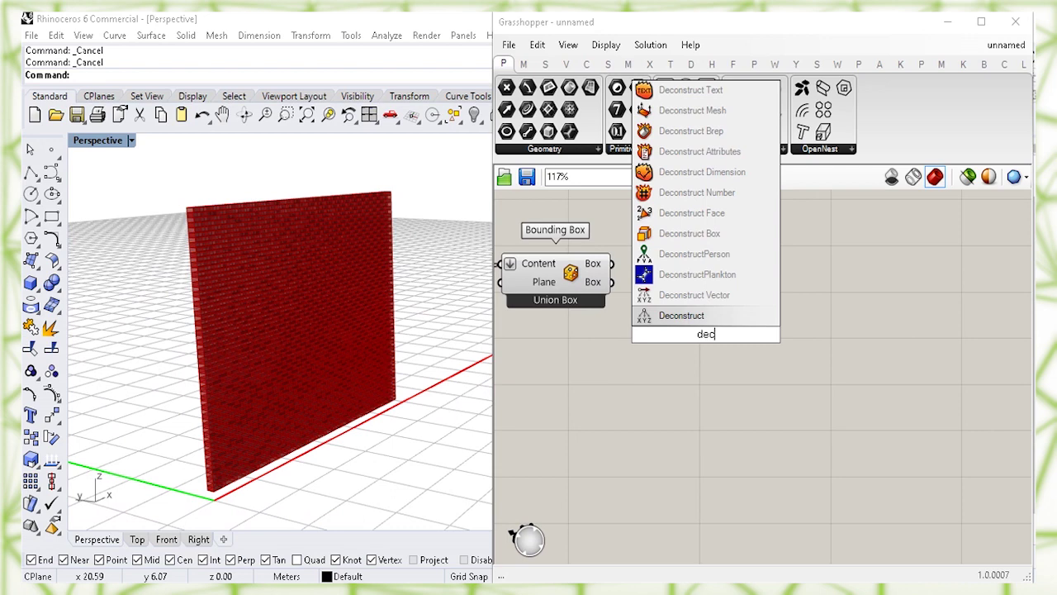
{"action": "type", "text": "on"}
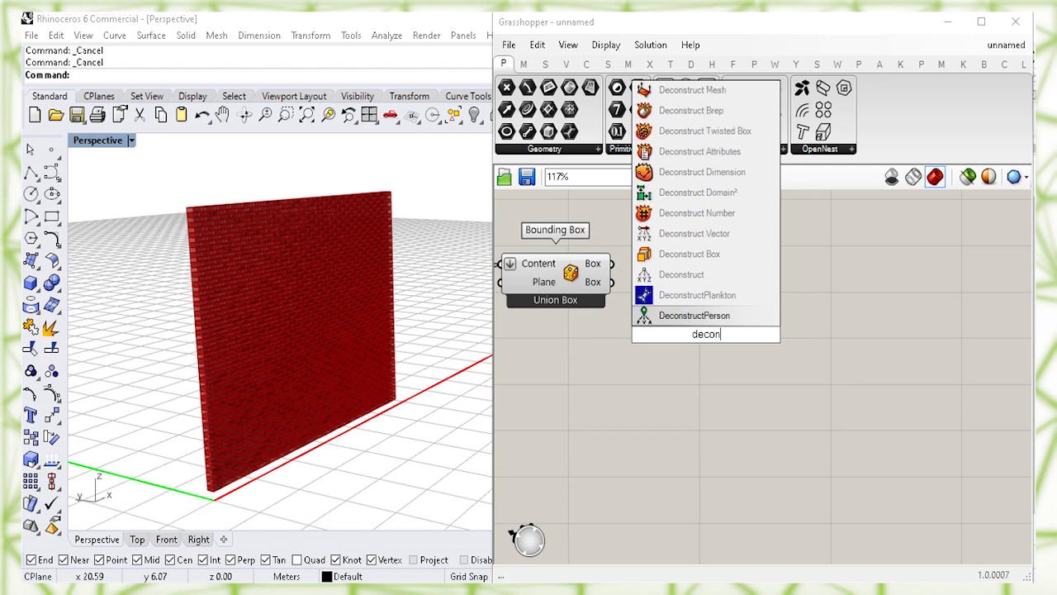
{"action": "type", "text": "s"}
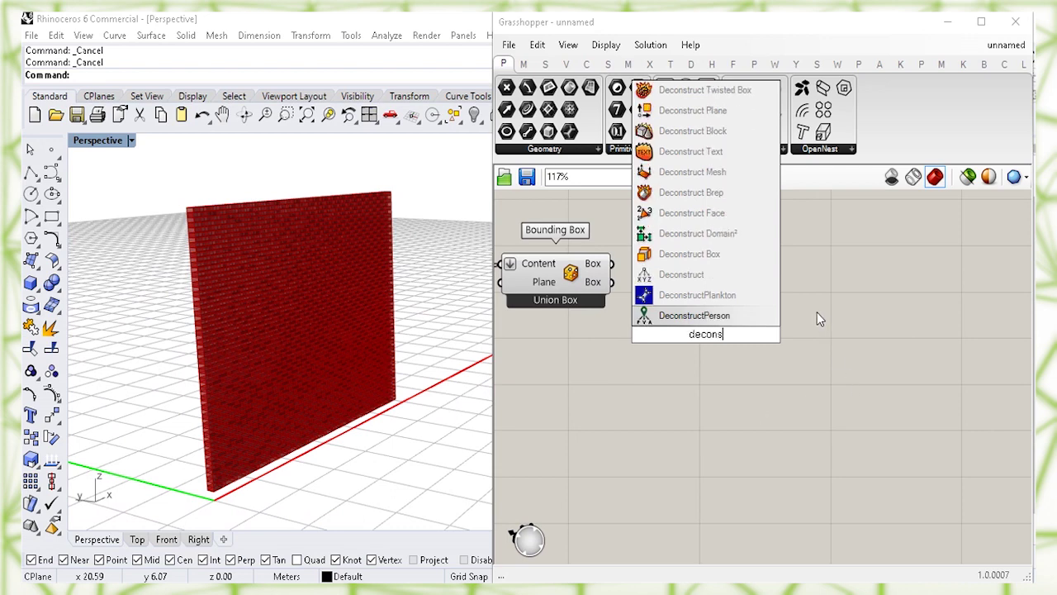
{"action": "left_click", "coordinate": [764, 203]}
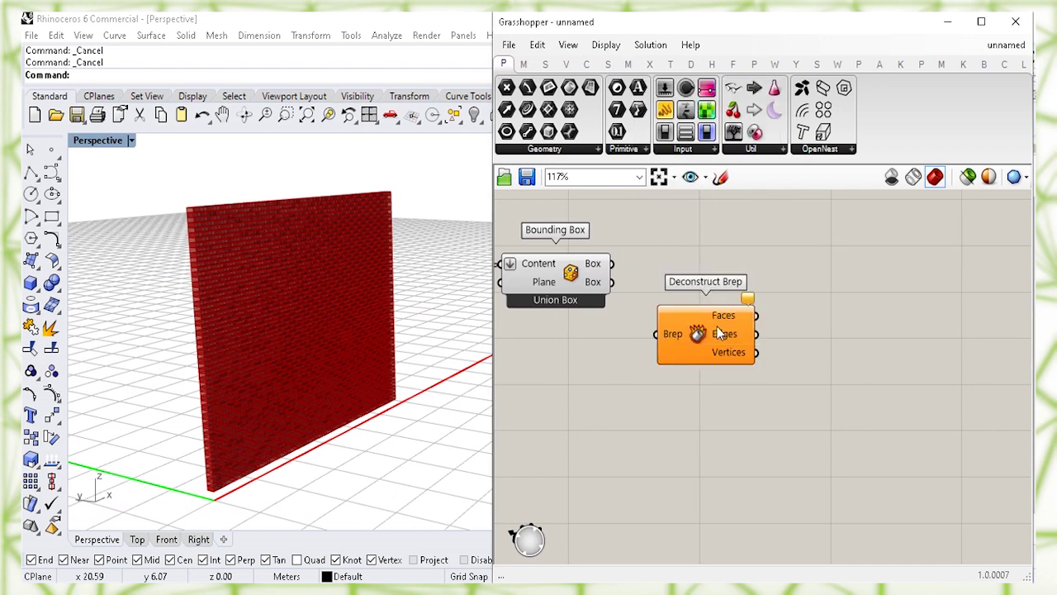
- Connect Bounding Box's first Box output to Deconstruct Brep's Brep input and place the two components side by side
{"action": "left_click_drag", "start_coordinate": [714, 340], "coordinate": [711, 279]}
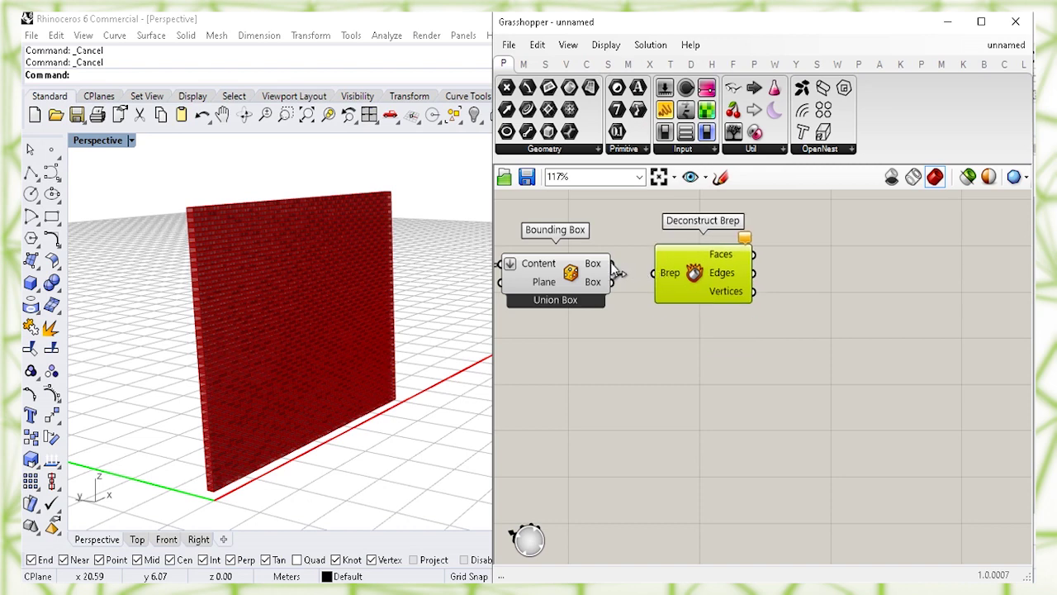
{"action": "left_click", "coordinate": [598, 268]}
{"action": "left_click_drag", "start_coordinate": [612, 263], "coordinate": [670, 273]}
{"action": "left_click", "coordinate": [746, 376]}
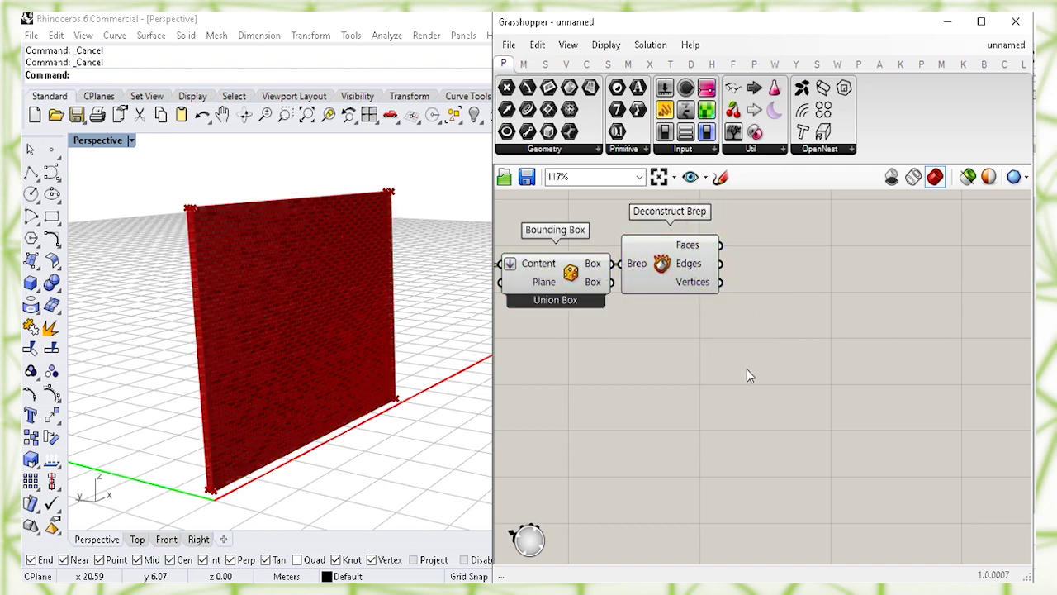
- Turn off the Bounding Box component's preview
{"action": "right_click_drag", "start_coordinate": [757, 370], "coordinate": [754, 371]}
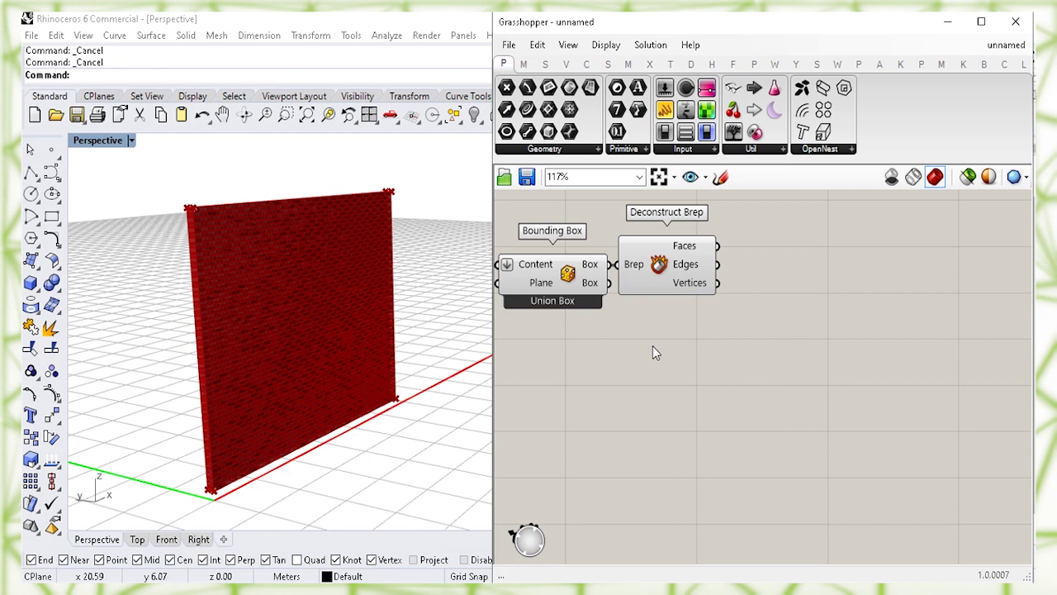
{"action": "left_click", "coordinate": [568, 279]}
{"action": "right_click", "coordinate": [567, 277]}
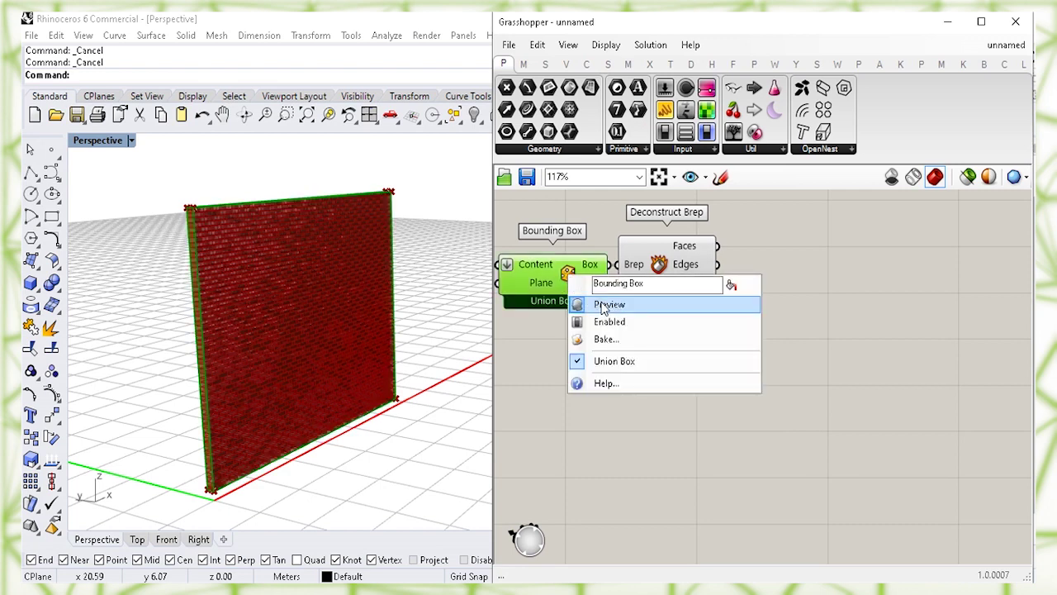
{"action": "left_click", "coordinate": [602, 304]}
{"action": "left_click", "coordinate": [672, 347]}
- Turn off the Deconstruct Brep component's preview
{"action": "left_click", "coordinate": [661, 269]}
{"action": "right_click_drag", "start_coordinate": [826, 322], "coordinate": [735, 348]}
{"action": "right_click", "coordinate": [551, 295]}
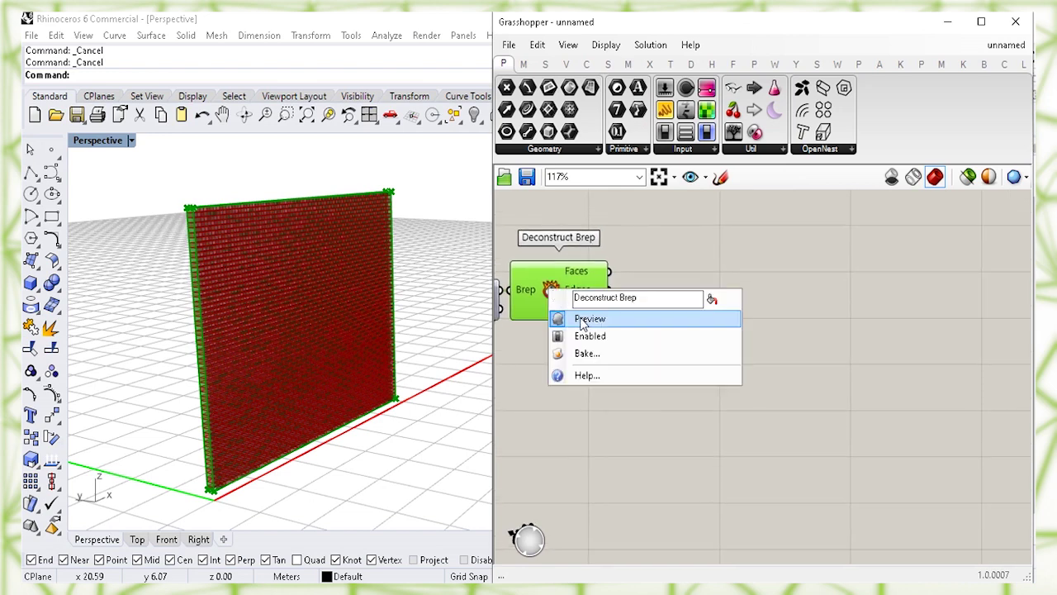
{"action": "left_click", "coordinate": [582, 319]}
{"action": "left_click", "coordinate": [744, 328]}
- Add a List Item component, connect Deconstruct Brep's Faces output to its List input and place it alongside
{"action": "double_click", "coordinate": [743, 325]}
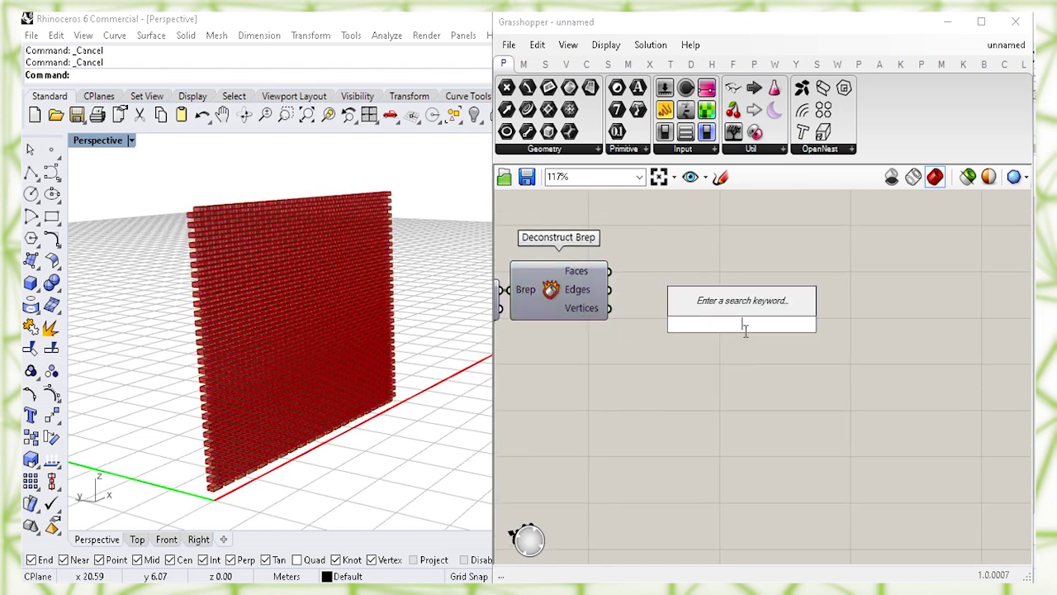
{"action": "type", "text": "list item"}
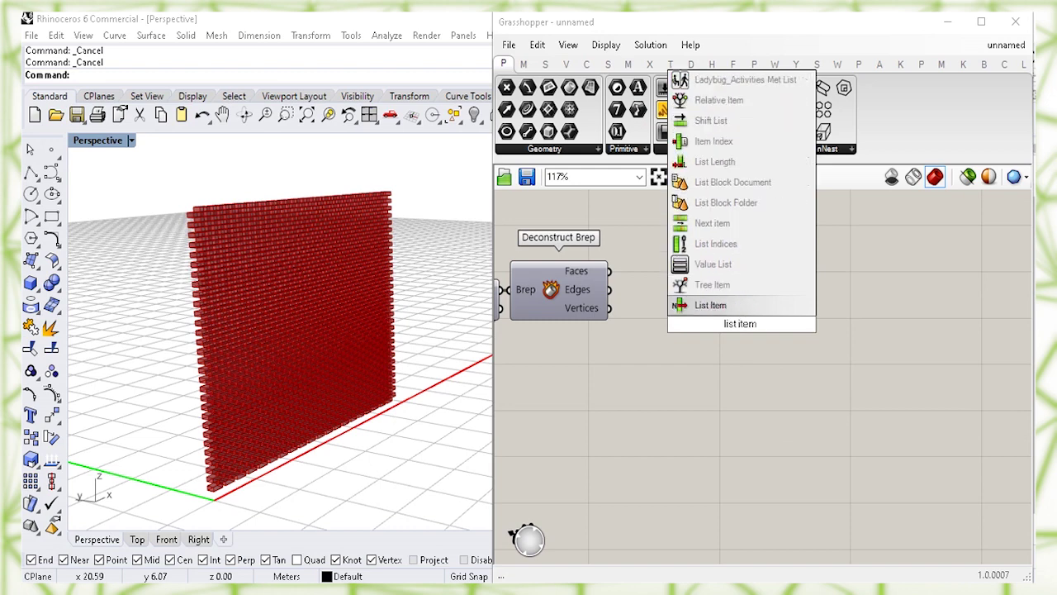
{"action": "left_click", "coordinate": [715, 305]}
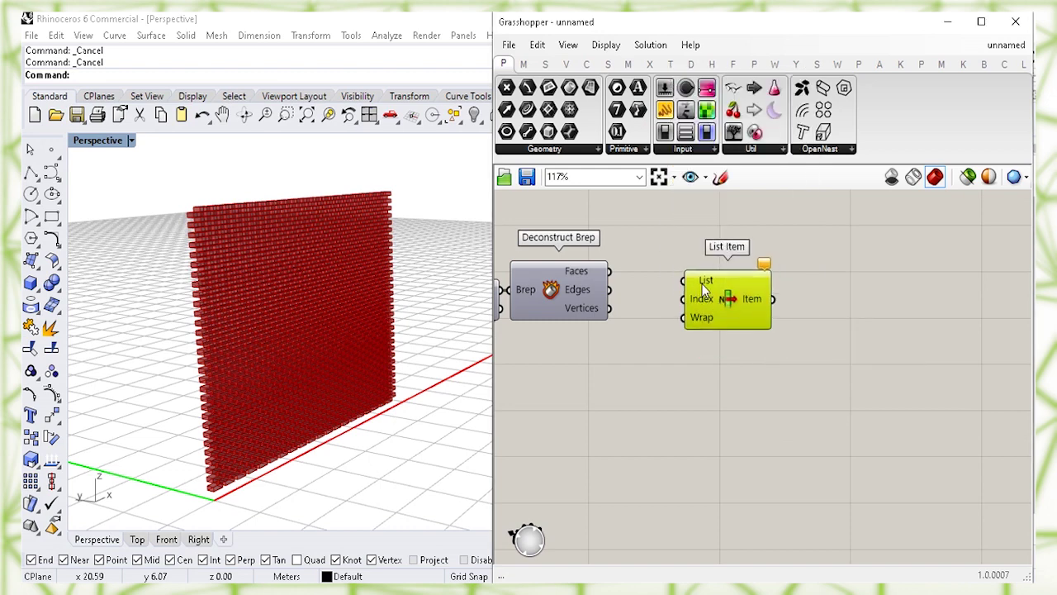
{"action": "left_click", "coordinate": [660, 259]}
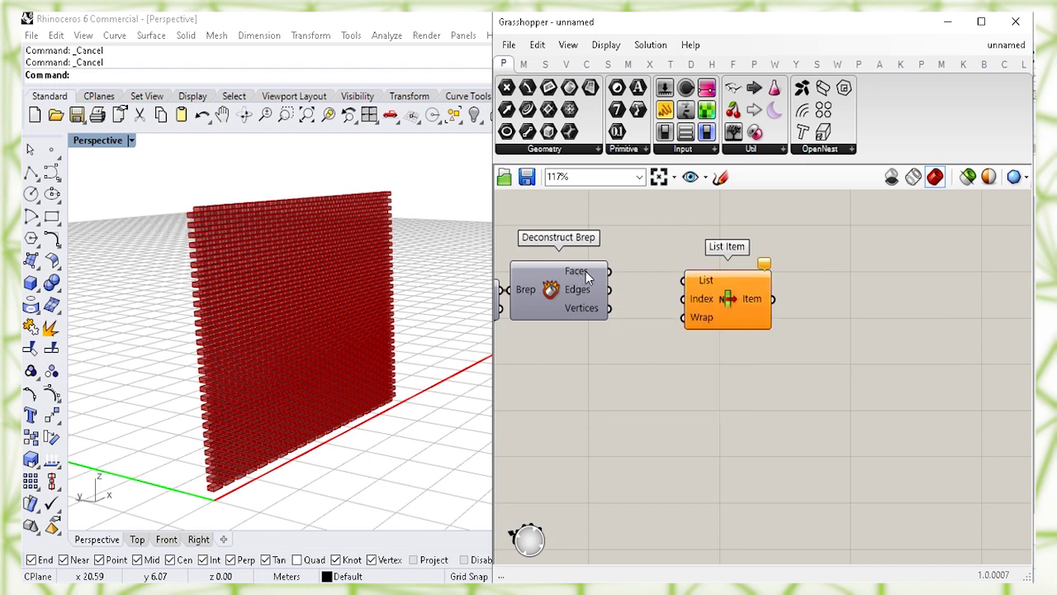
{"action": "left_click_drag", "start_coordinate": [651, 265], "coordinate": [683, 279]}
{"action": "left_click_drag", "start_coordinate": [724, 315], "coordinate": [672, 306]}
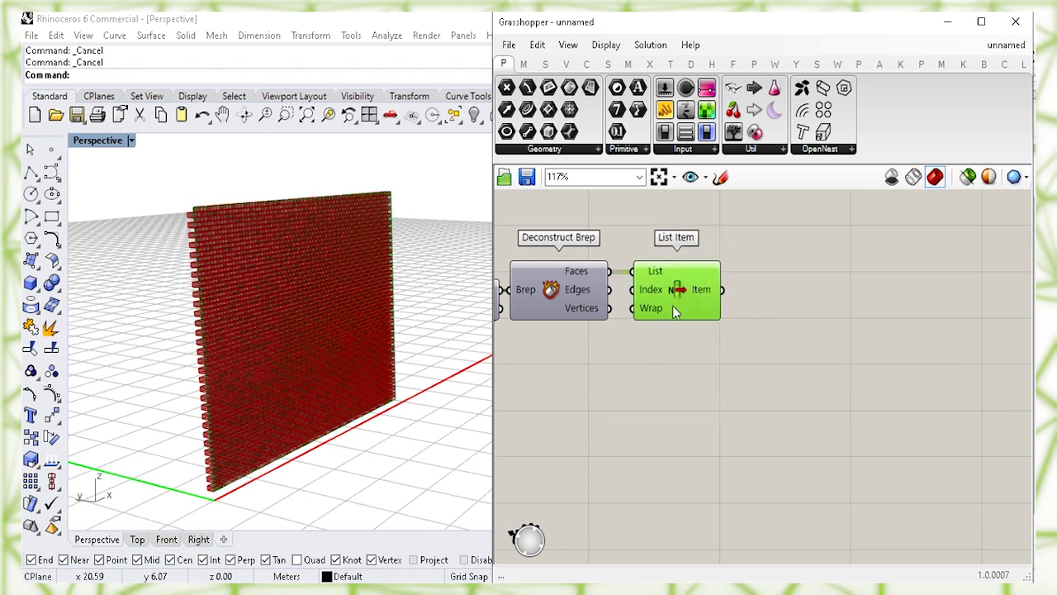
- Move the List Item component farther away from Deconstruct Brep
{"action": "right_click_drag", "start_coordinate": [326, 294], "coordinate": [277, 299]}
{"action": "scroll", "coordinate": [205, 487], "scroll_direction": "up", "scroll_amount": 6}
{"action": "scroll", "coordinate": [228, 452], "scroll_direction": "down", "scroll_amount": 3}
{"action": "mouse_move", "coordinate": [234, 446]}
{"action": "right_mouse_down", "text": "shift"}
{"action": "mouse_move", "coordinate": [254, 425]}
{"action": "mouse_move", "coordinate": [246, 440]}
{"action": "right_mouse_up", "text": "shift"}
{"action": "scroll", "coordinate": [247, 421], "scroll_direction": "down", "scroll_amount": 1}
{"action": "left_click_drag", "start_coordinate": [645, 307], "coordinate": [694, 293]}
- Add a panel containing 0 below Deconstruct Brep and connect it to List Item's Index input
{"action": "left_click", "coordinate": [590, 373]}
{"action": "double_click", "coordinate": [590, 373]}
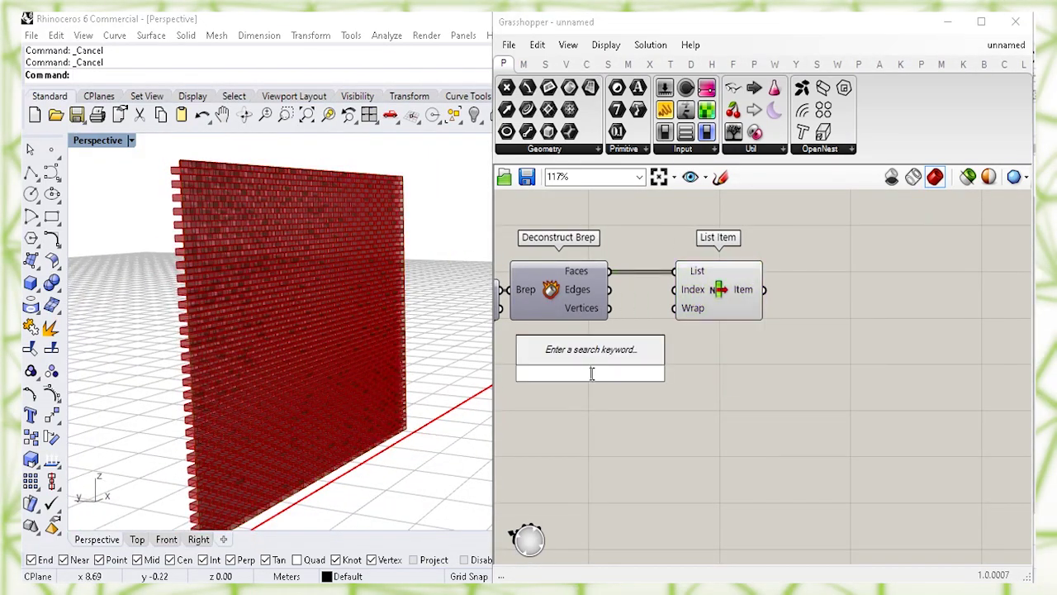
{"action": "type", "text": "\"0"}
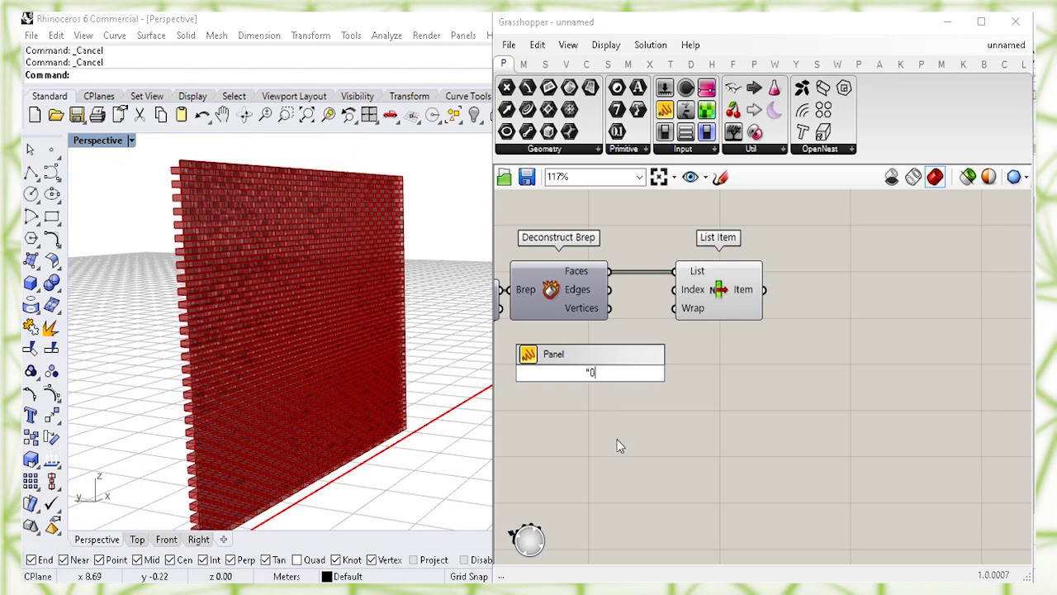
{"action": "key", "text": "Return"}
{"action": "left_click_drag", "start_coordinate": [592, 378], "coordinate": [594, 349]}
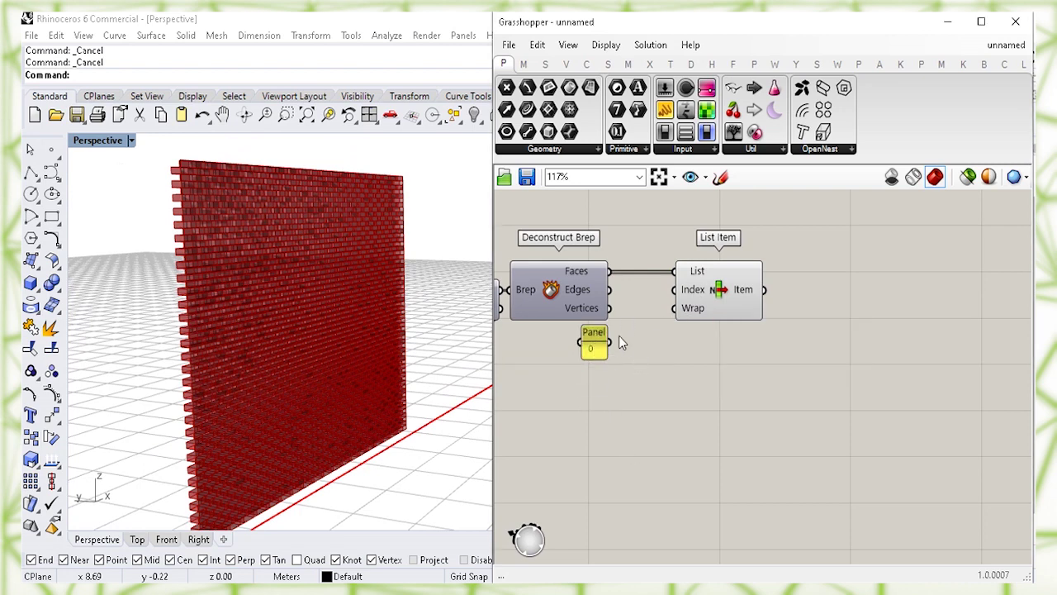
{"action": "left_click_drag", "start_coordinate": [610, 347], "coordinate": [672, 293]}
{"action": "left_click", "coordinate": [701, 293]}
{"action": "left_click", "coordinate": [682, 388]}
- Add a Box Properties component below the Bounding Box component
{"action": "right_click_drag", "start_coordinate": [776, 410], "coordinate": [739, 403]}
{"action": "right_click_drag", "start_coordinate": [609, 449], "coordinate": [722, 422]}
{"action": "right_click_drag", "start_coordinate": [609, 426], "coordinate": [733, 420]}
{"action": "left_click", "coordinate": [541, 362]}
{"action": "left_click", "coordinate": [669, 458]}
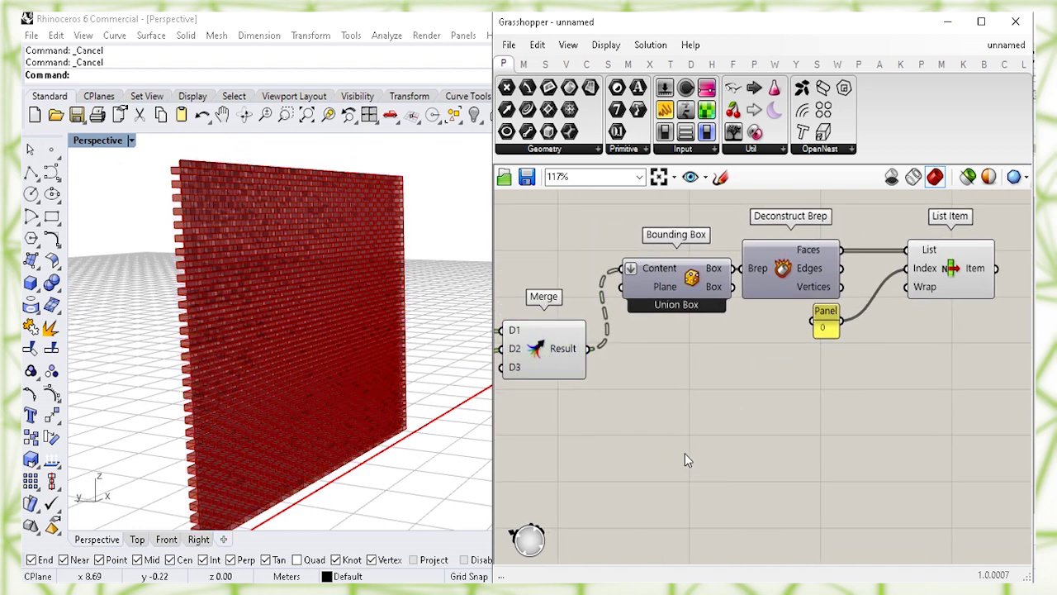
{"action": "double_click", "coordinate": [684, 453]}
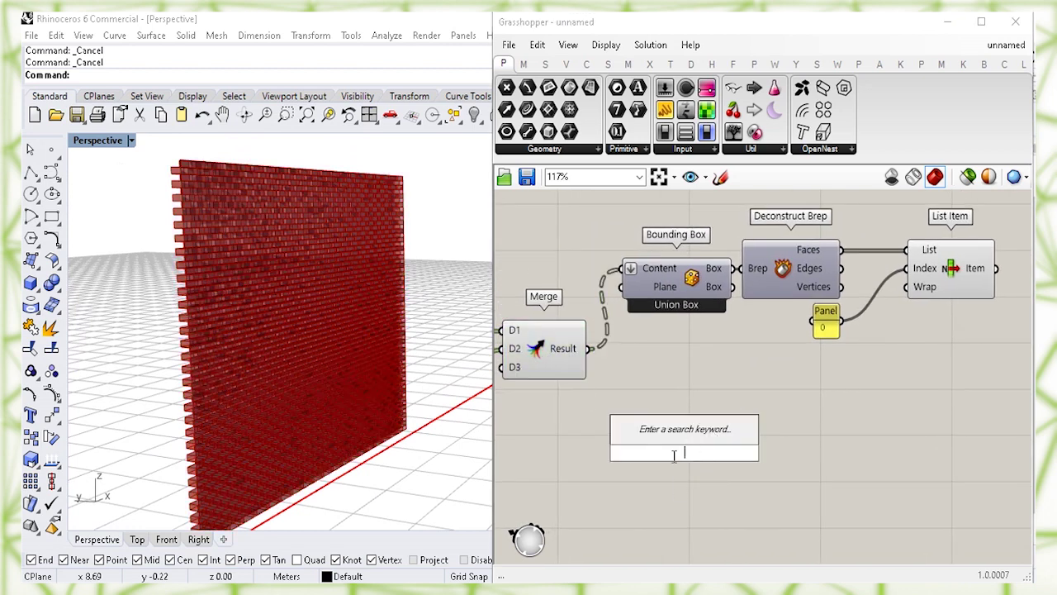
{"action": "type", "text": "box"}
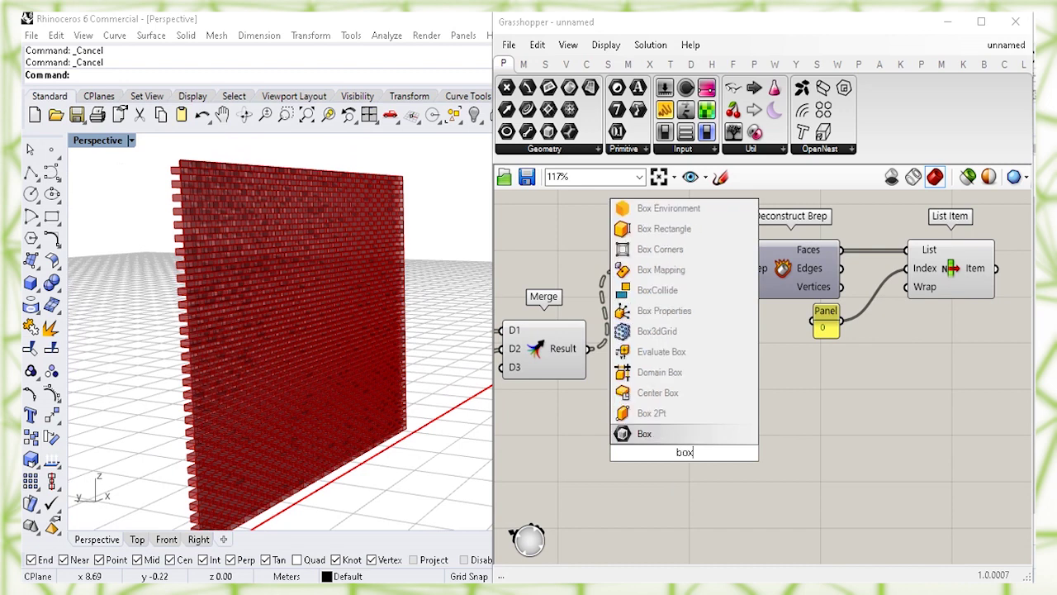
{"action": "type", "text": " p"}
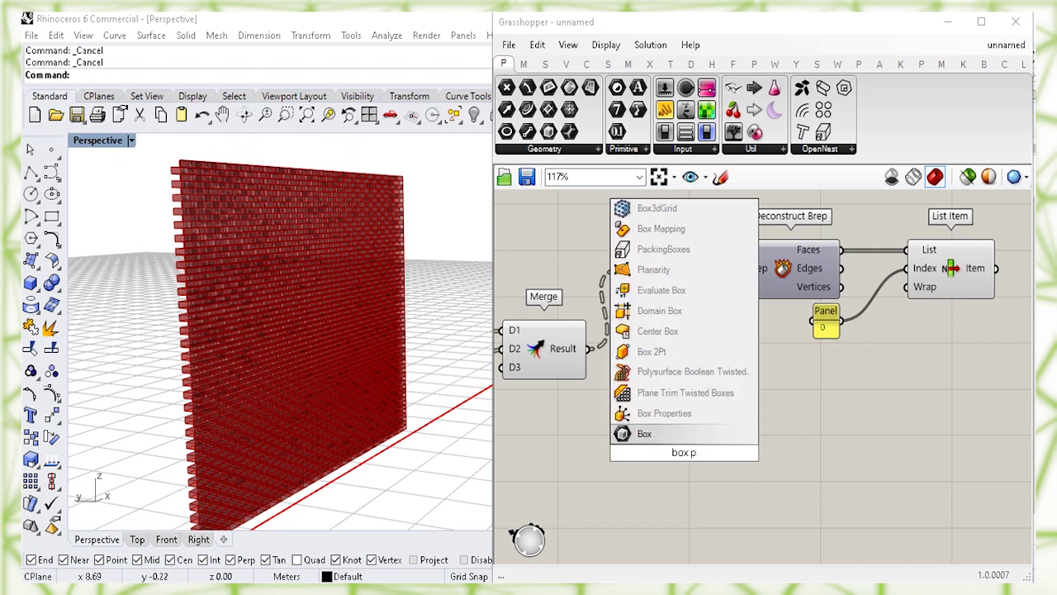
{"action": "type", "text": "ro"}
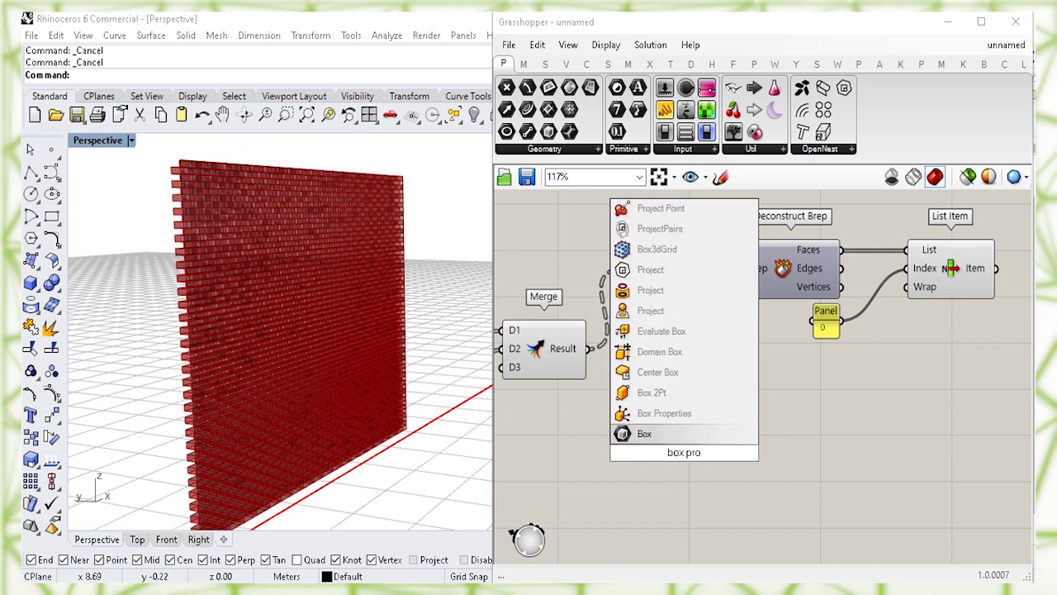
{"action": "left_click", "coordinate": [738, 420]}
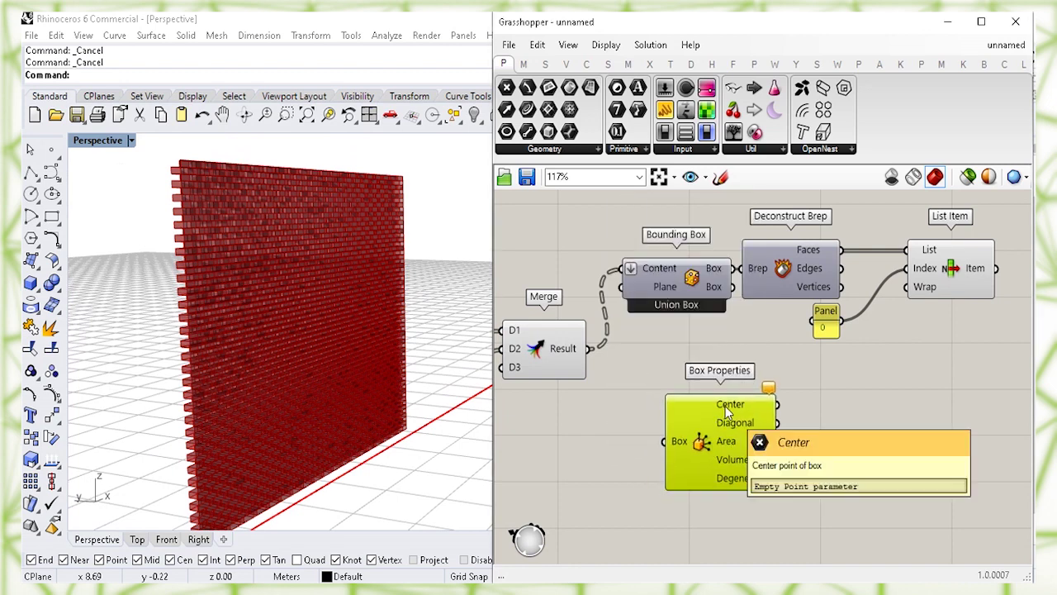
- Connect Merge's Result output to Box Properties' Box input
{"action": "left_click", "coordinate": [571, 365]}
{"action": "left_click", "coordinate": [581, 442]}
{"action": "left_click_drag", "start_coordinate": [589, 348], "coordinate": [663, 441]}
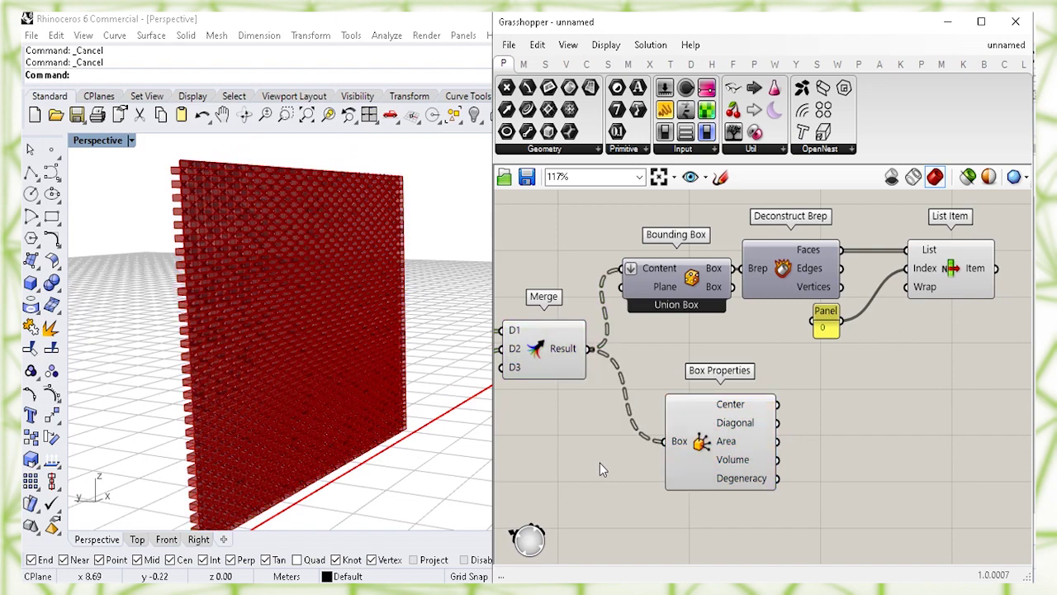
- Turn off the Merge component's preview
{"action": "left_click", "coordinate": [546, 345]}
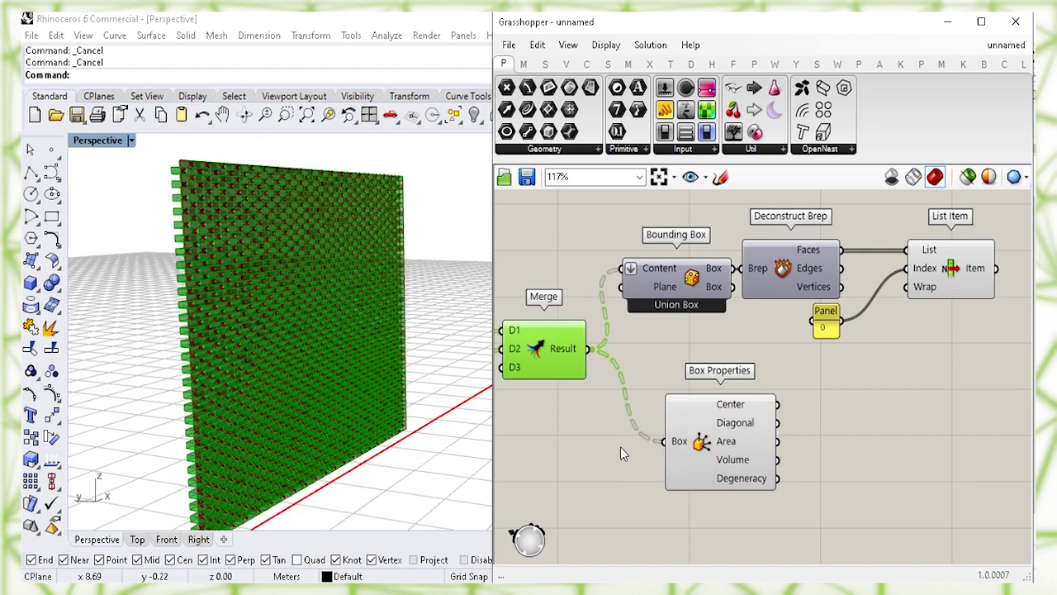
{"action": "right_click", "coordinate": [538, 352]}
{"action": "left_click", "coordinate": [571, 376]}
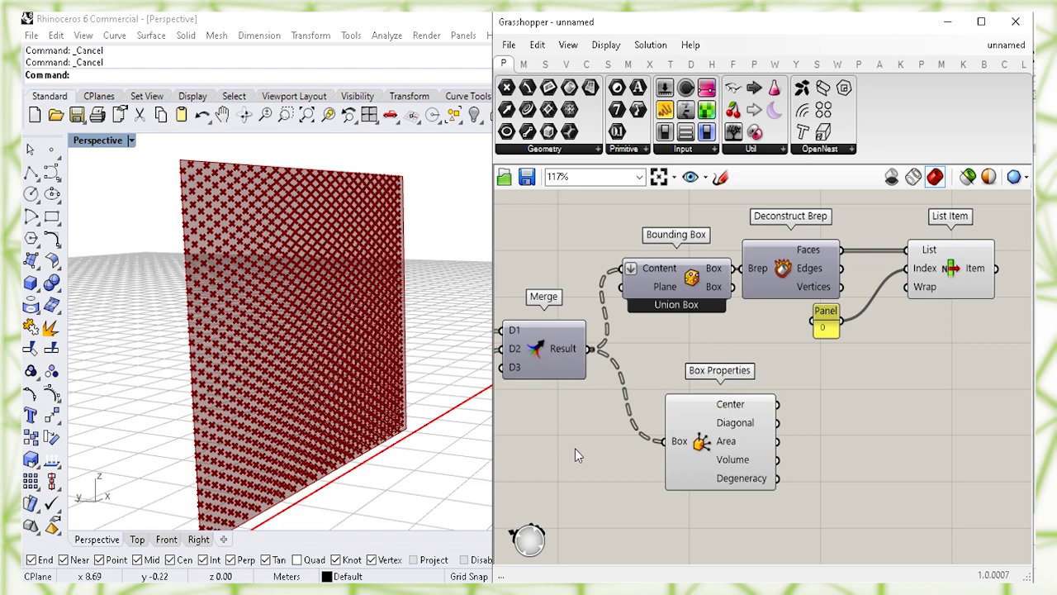
- Reposition the Box Properties component beneath Deconstruct Brep
{"action": "left_click_drag", "start_coordinate": [693, 443], "coordinate": [653, 443]}
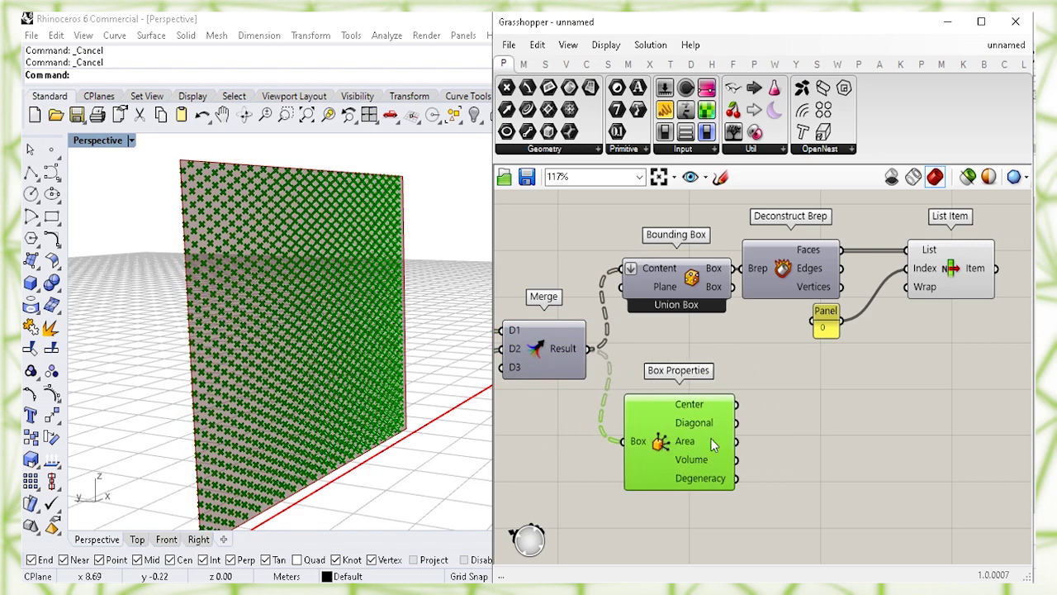
{"action": "right_click_drag", "start_coordinate": [869, 443], "coordinate": [821, 432]}
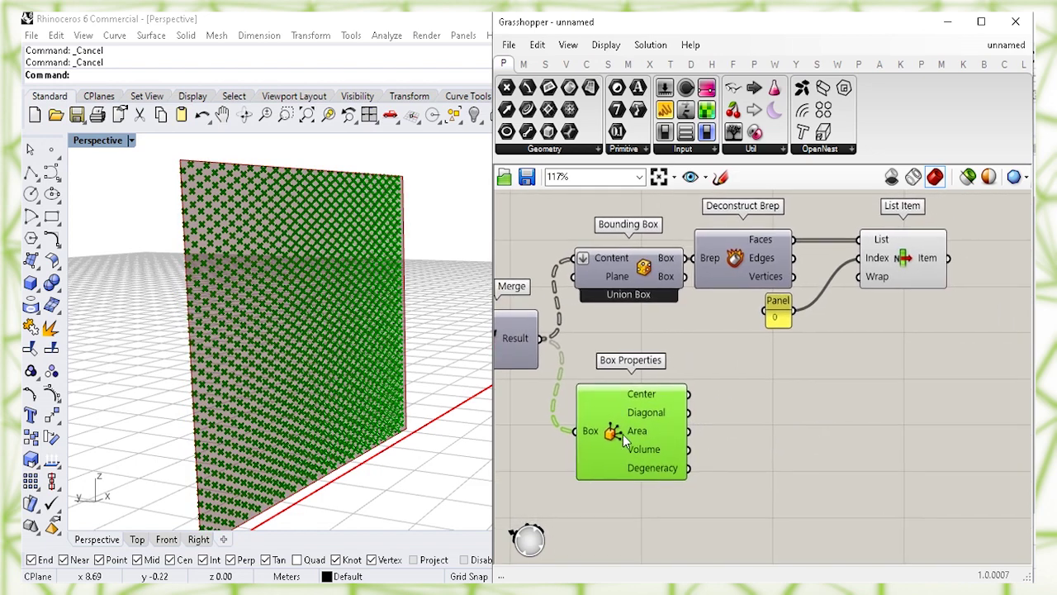
{"action": "left_click_drag", "start_coordinate": [634, 437], "coordinate": [747, 444]}
{"action": "right_click_drag", "start_coordinate": [876, 446], "coordinate": [795, 434]}
{"action": "left_click", "coordinate": [811, 433]}
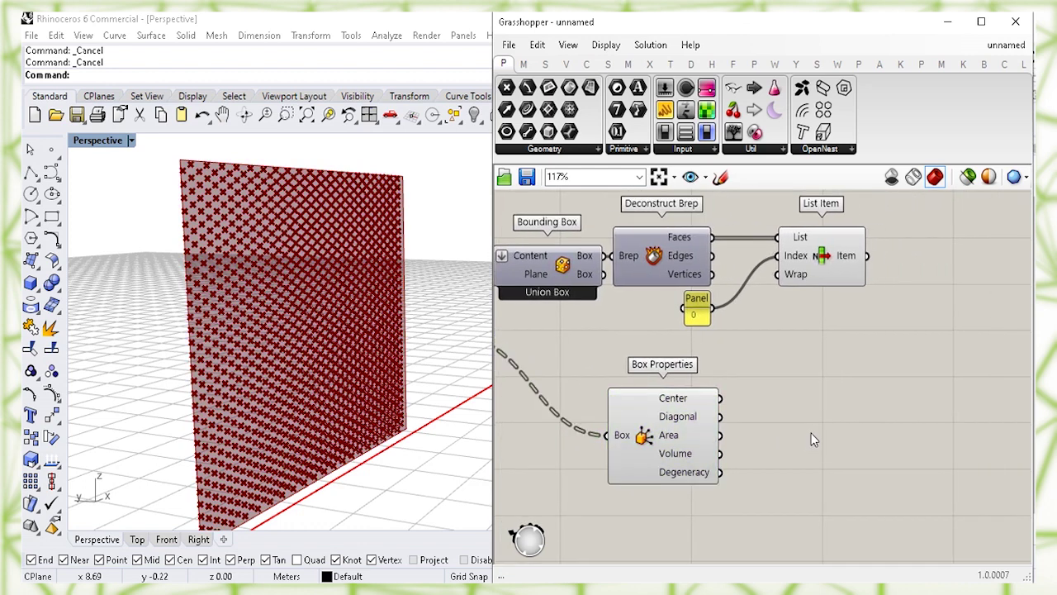
- Add a Surface Closest Point component beside Box Properties
{"action": "double_click", "coordinate": [814, 420]}
{"action": "type", "text": "su"}
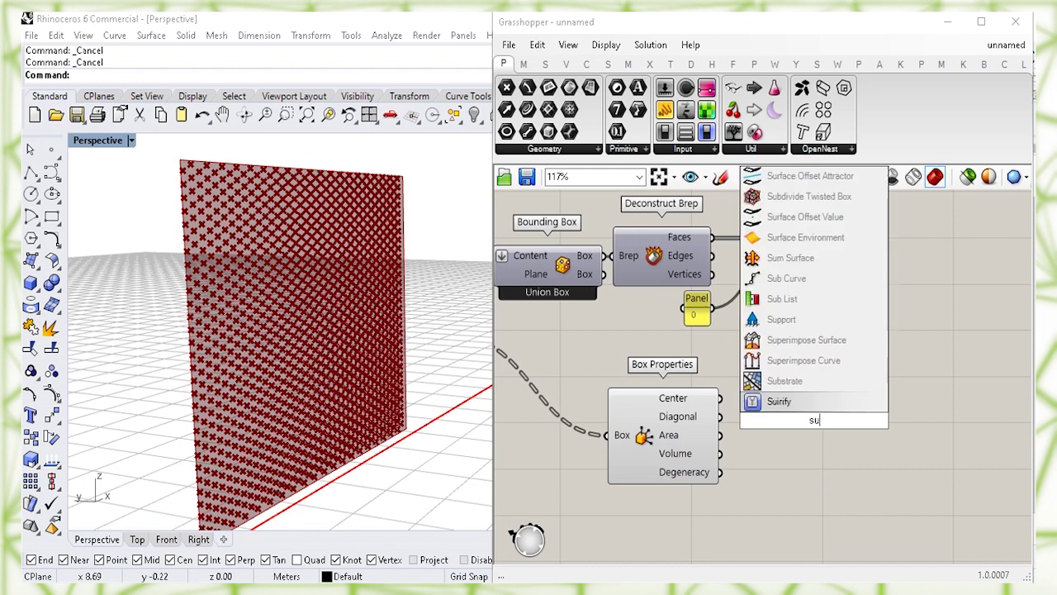
{"action": "type", "text": "rface clos"}
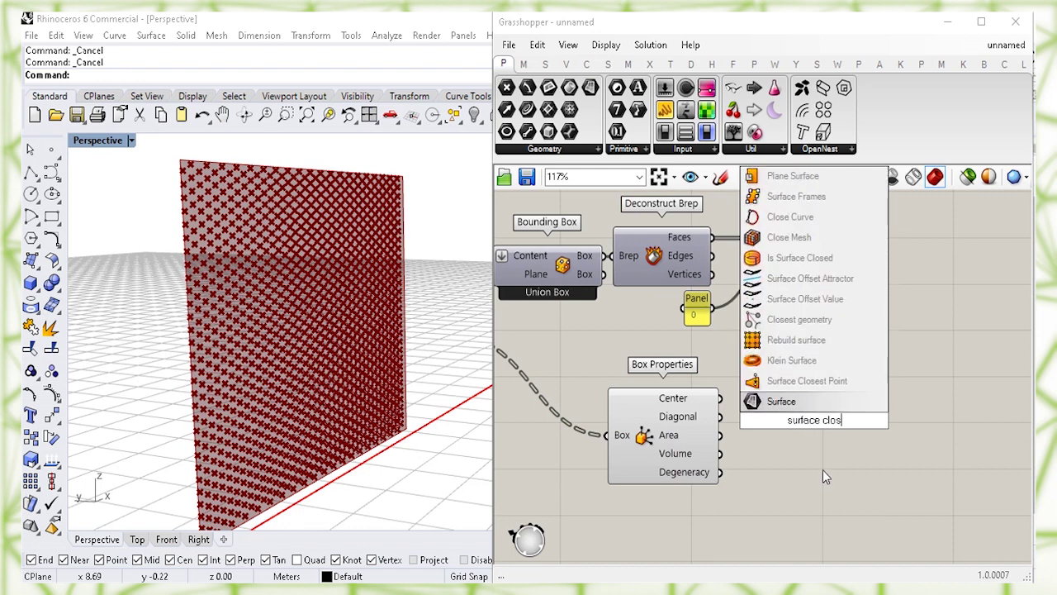
{"action": "left_click", "coordinate": [867, 384]}
{"action": "left_click_drag", "start_coordinate": [809, 421], "coordinate": [842, 410]}
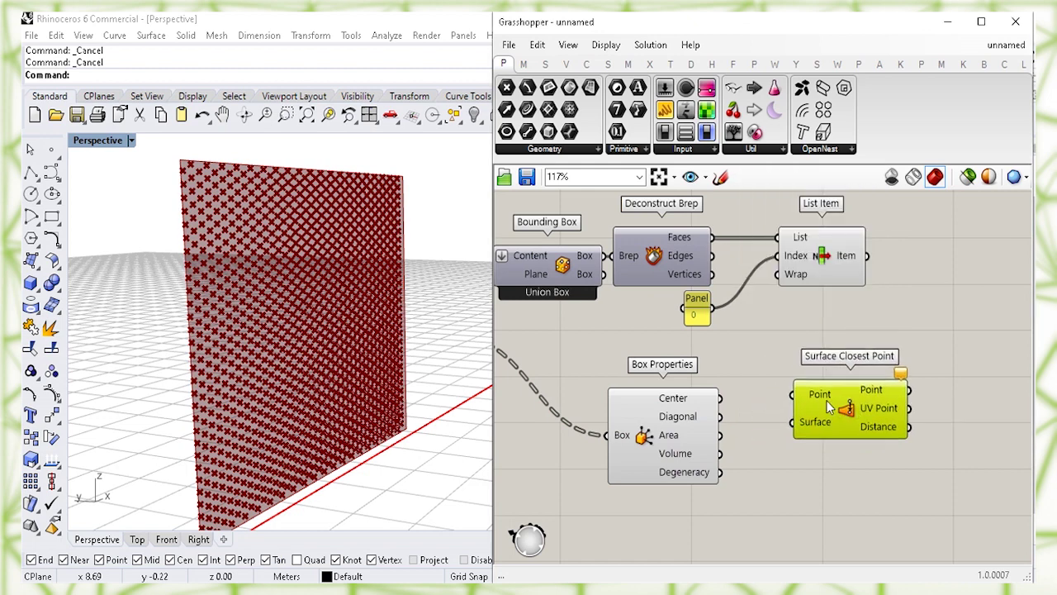
- Connect Box Properties' Center output to Surface Closest Point's Point input and align the two components
{"action": "mouse_move", "coordinate": [670, 404]}
{"action": "left_click", "coordinate": [645, 438]}
{"action": "left_click", "coordinate": [731, 386]}
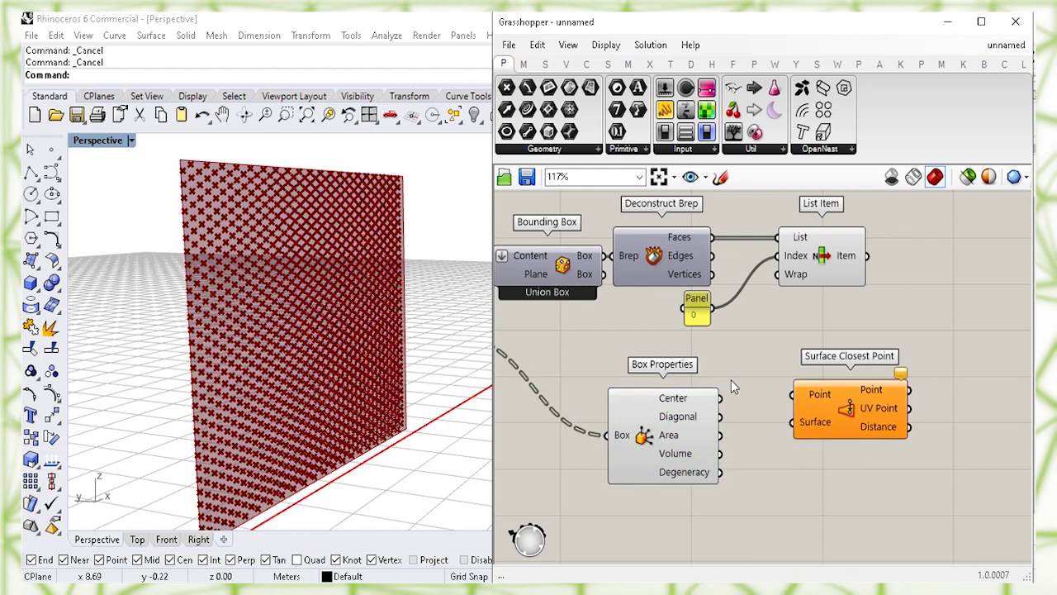
{"action": "left_click_drag", "start_coordinate": [766, 388], "coordinate": [858, 411]}
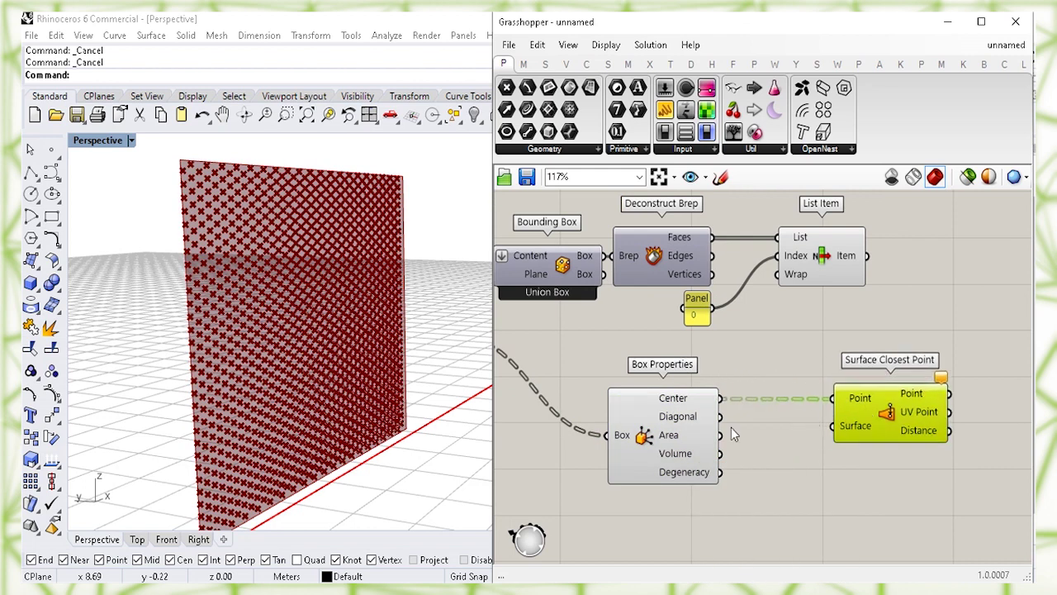
- Turn off the Box Properties component's preview
{"action": "right_click", "coordinate": [650, 443]}
{"action": "left_click", "coordinate": [685, 469]}
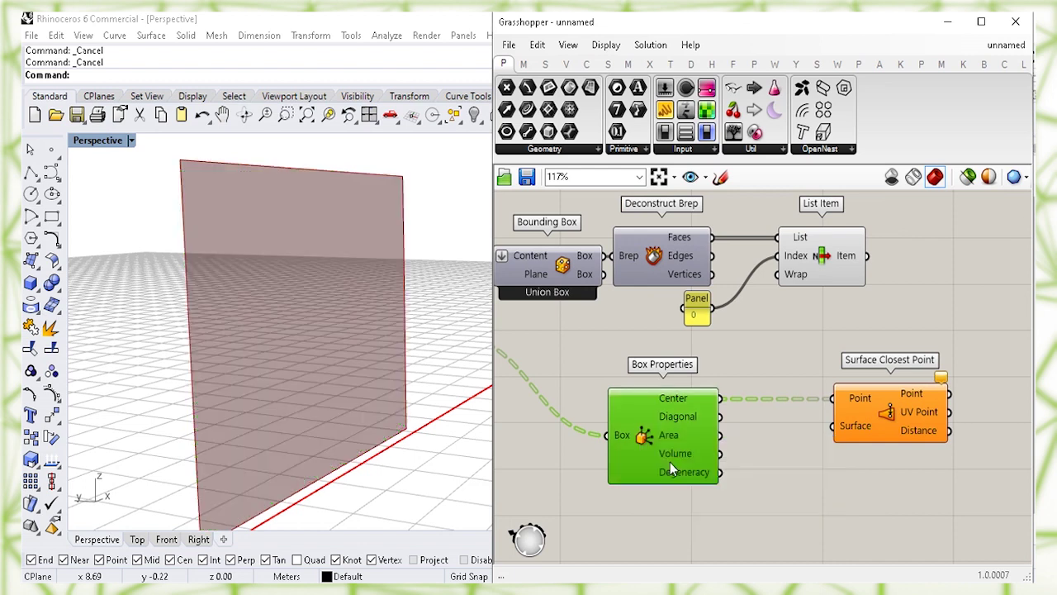
{"action": "left_click", "coordinate": [797, 480]}
- Reparameterize Surface Closest Point's Surface input
{"action": "mouse_move", "coordinate": [855, 429]}
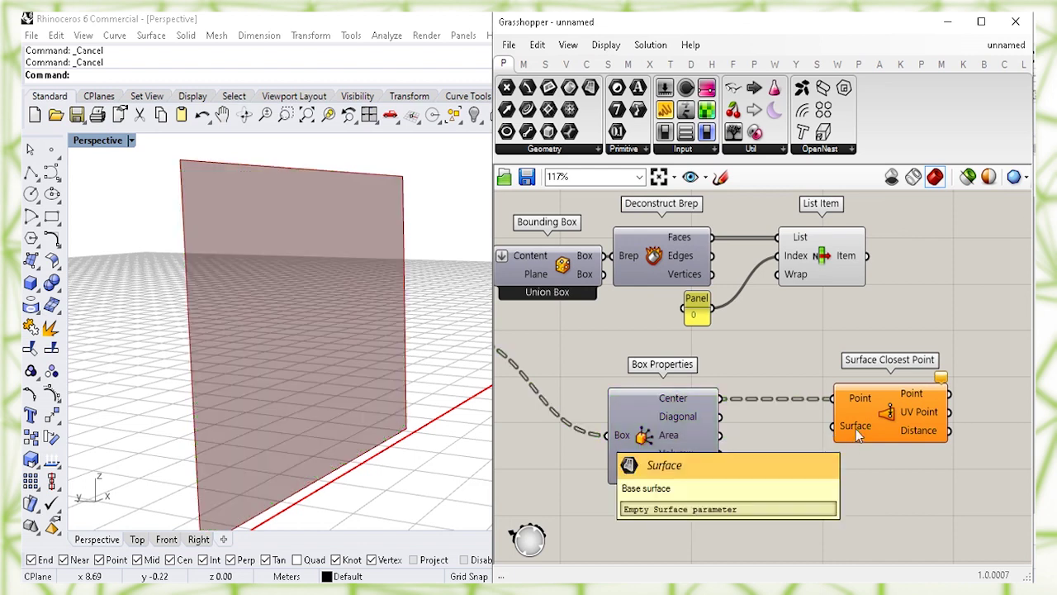
{"action": "right_click", "coordinate": [856, 428]}
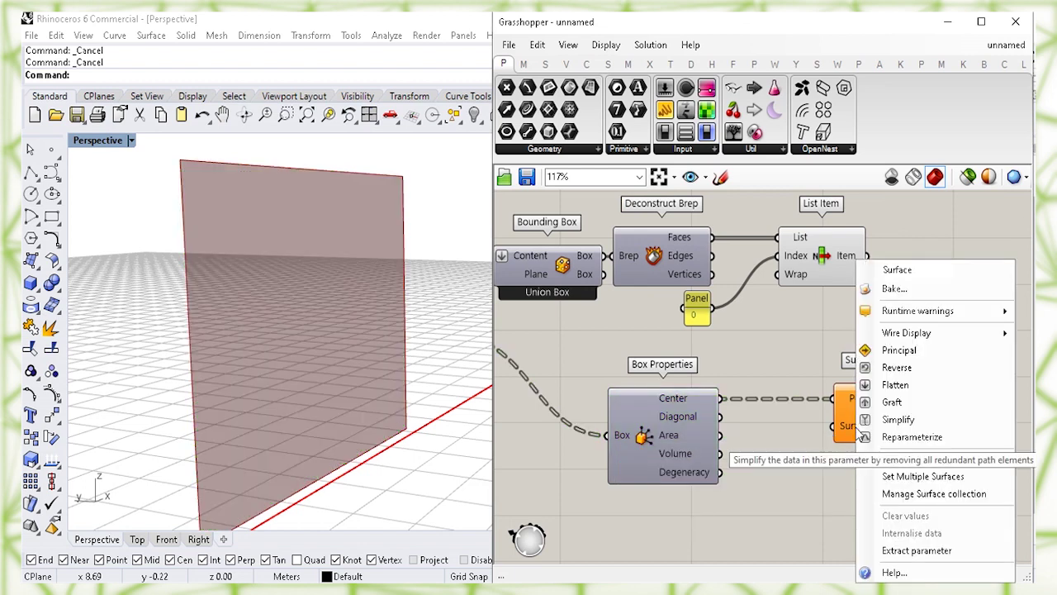
{"action": "left_click", "coordinate": [965, 437]}
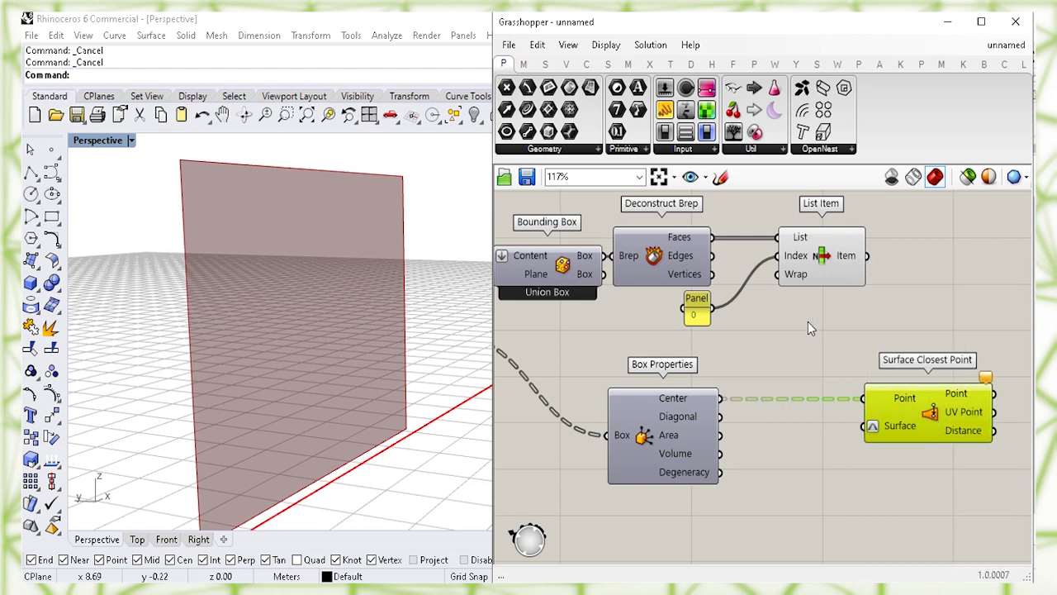
- Connect List Item's Item output to Surface Closest Point's Surface input
{"action": "left_click", "coordinate": [820, 278]}
{"action": "right_click_drag", "start_coordinate": [845, 342], "coordinate": [785, 347]}
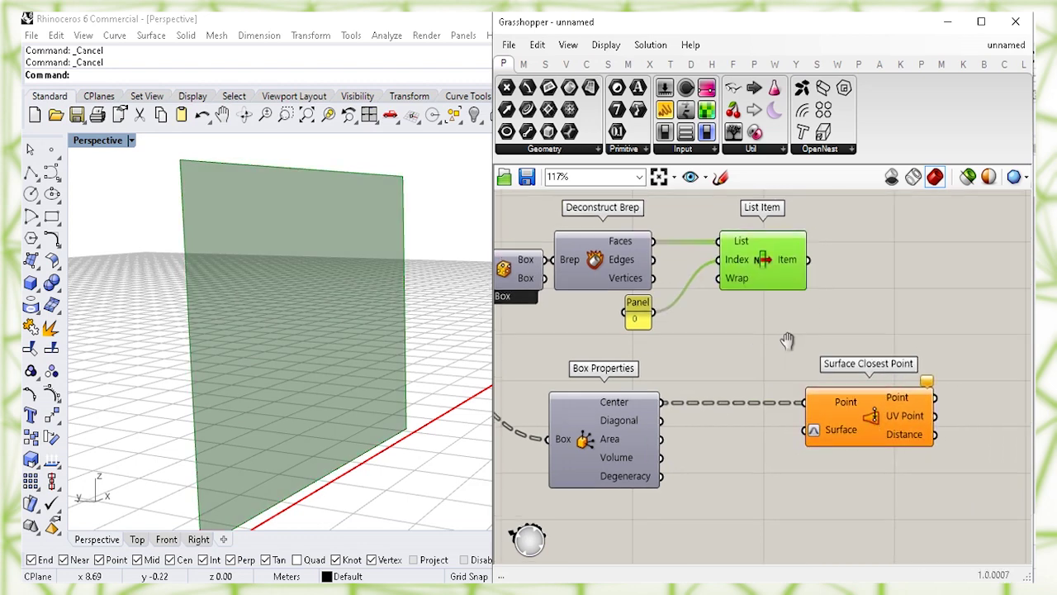
{"action": "left_click_drag", "start_coordinate": [808, 259], "coordinate": [799, 431]}
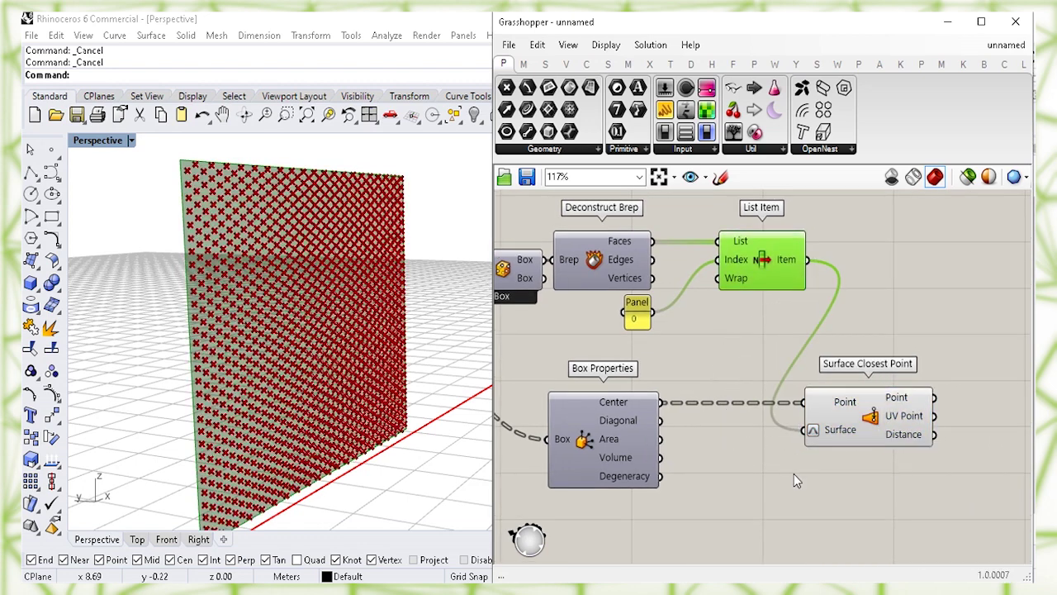
{"action": "left_click", "coordinate": [797, 474]}
{"action": "left_click", "coordinate": [835, 440]}
- Turn off the List Item component's preview and highlight Surface Closest Point's points in the viewport
{"action": "left_click", "coordinate": [759, 308]}
{"action": "left_click", "coordinate": [758, 260]}
{"action": "right_click", "coordinate": [759, 259]}
{"action": "left_click", "coordinate": [803, 289]}
{"action": "left_click", "coordinate": [753, 311]}
{"action": "left_click", "coordinate": [875, 429]}
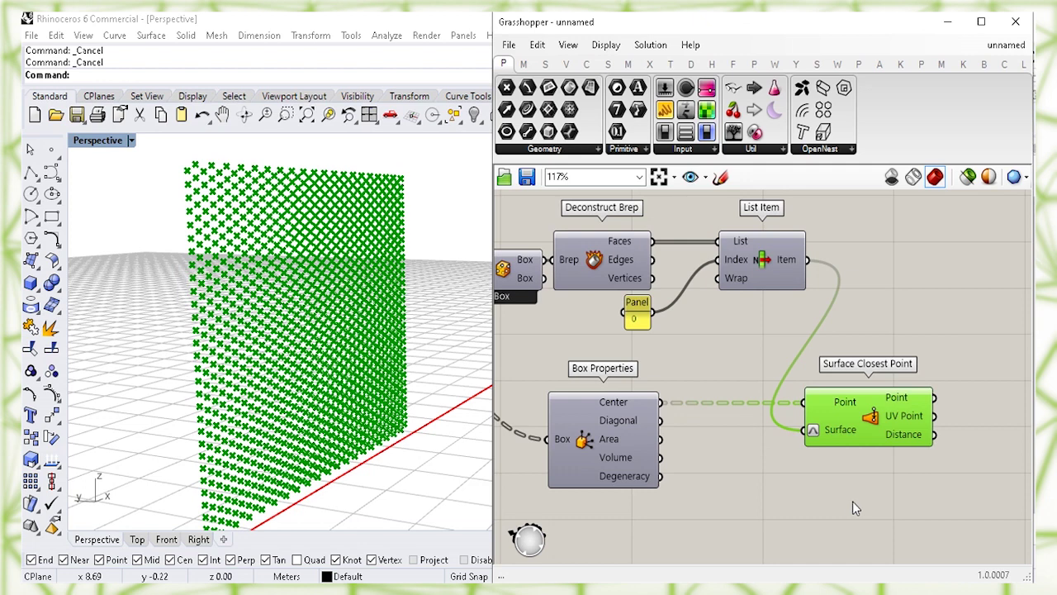
{"action": "left_click", "coordinate": [853, 502]}
- Move both Image Samplers, the Degrees slider and the Image Sampler value list together to a spot beside Surface Closest Point
{"action": "right_click_drag", "start_coordinate": [921, 493], "coordinate": [789, 456]}
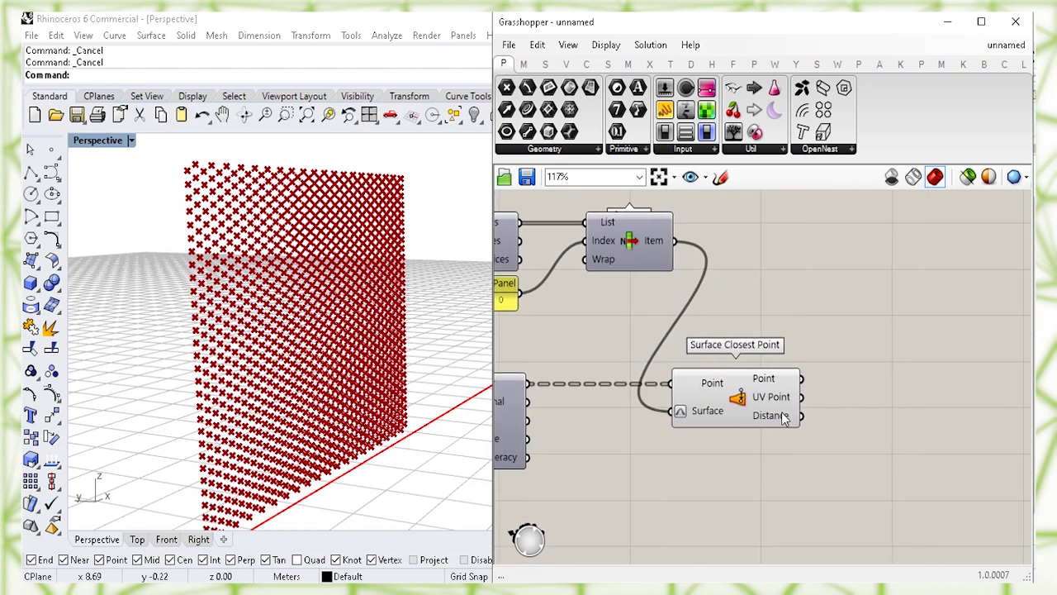
{"action": "mouse_move", "coordinate": [780, 400]}
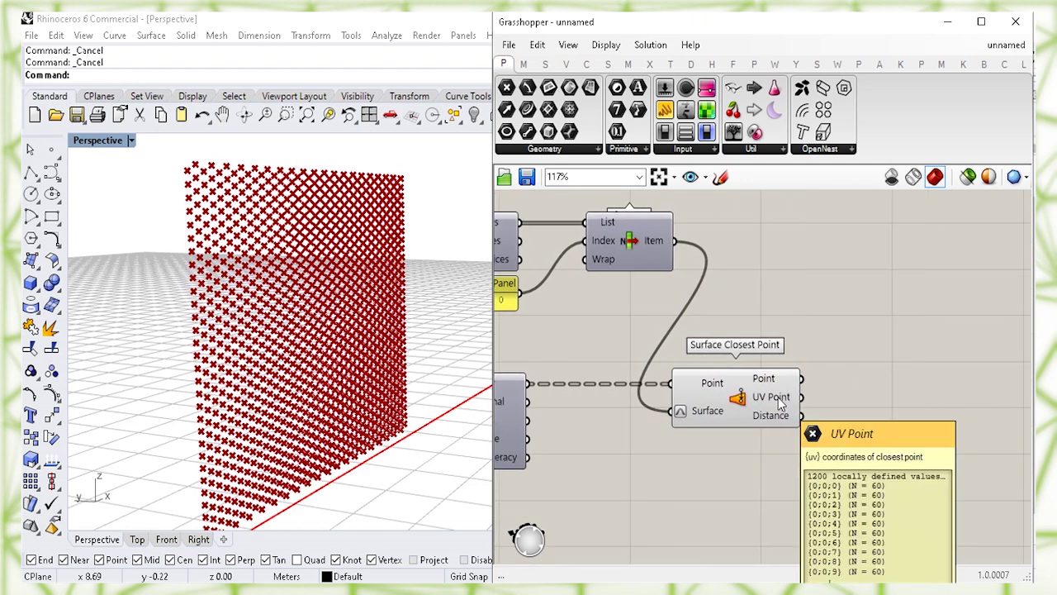
{"action": "scroll", "coordinate": [767, 285], "scroll_direction": "down", "scroll_amount": 1}
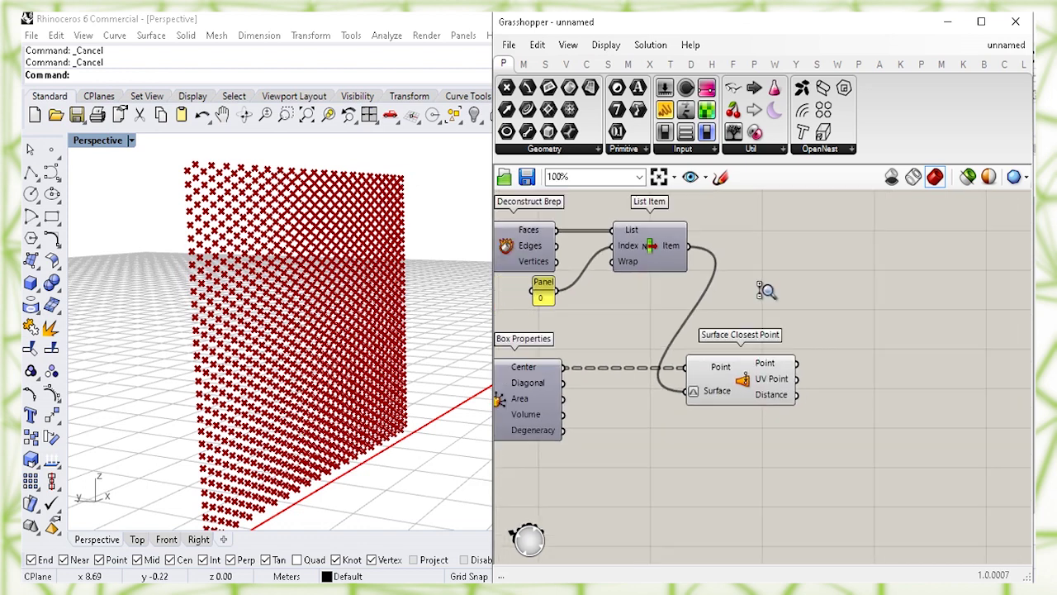
{"action": "right_click_drag", "start_coordinate": [605, 320], "coordinate": [838, 332]}
{"action": "mouse_move", "coordinate": [564, 438]}
{"action": "right_mouse_down"}
{"action": "mouse_move", "coordinate": [609, 430]}
{"action": "mouse_move", "coordinate": [549, 360]}
{"action": "mouse_move", "coordinate": [591, 379]}
{"action": "mouse_move", "coordinate": [837, 366]}
{"action": "mouse_move", "coordinate": [814, 397]}
{"action": "mouse_move", "coordinate": [767, 378]}
{"action": "mouse_move", "coordinate": [653, 367]}
{"action": "mouse_move", "coordinate": [726, 391]}
{"action": "mouse_move", "coordinate": [801, 337]}
{"action": "mouse_move", "coordinate": [701, 323]}
{"action": "mouse_move", "coordinate": [702, 308]}
{"action": "right_mouse_up"}
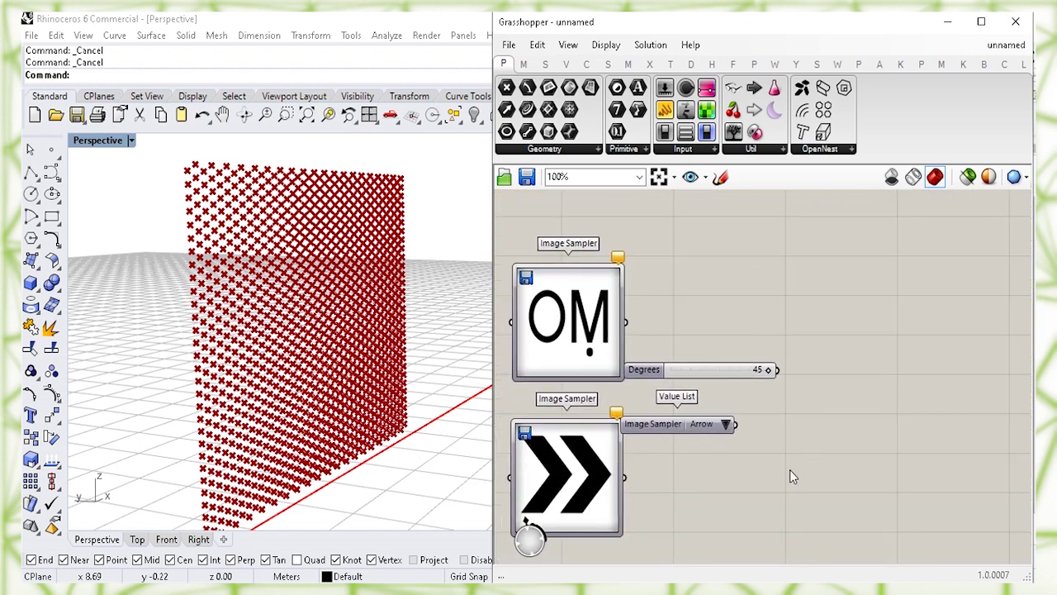
{"action": "right_click_drag", "start_coordinate": [790, 471], "coordinate": [791, 440]}
{"action": "left_click_drag", "start_coordinate": [828, 494], "coordinate": [510, 271]}
{"action": "left_click_drag", "start_coordinate": [591, 302], "coordinate": [760, 304]}
{"action": "scroll", "coordinate": [747, 299], "scroll_direction": "down", "scroll_amount": 5}
{"action": "right_click_drag", "start_coordinate": [758, 337], "coordinate": [551, 332]}
{"action": "left_click_drag", "start_coordinate": [586, 379], "coordinate": [913, 476]}
{"action": "right_click_drag", "start_coordinate": [922, 400], "coordinate": [620, 353]}
{"action": "left_click_drag", "start_coordinate": [545, 376], "coordinate": [898, 394]}
{"action": "right_click_drag", "start_coordinate": [897, 394], "coordinate": [675, 396]}
{"action": "left_click_drag", "start_coordinate": [675, 397], "coordinate": [781, 316]}
{"action": "right_click_drag", "start_coordinate": [812, 329], "coordinate": [773, 331]}
{"action": "left_click", "coordinate": [882, 302]}
{"action": "scroll", "coordinate": [741, 309], "scroll_direction": "up", "scroll_amount": 1}
{"action": "scroll", "coordinate": [745, 311], "scroll_direction": "up", "scroll_amount": 3}
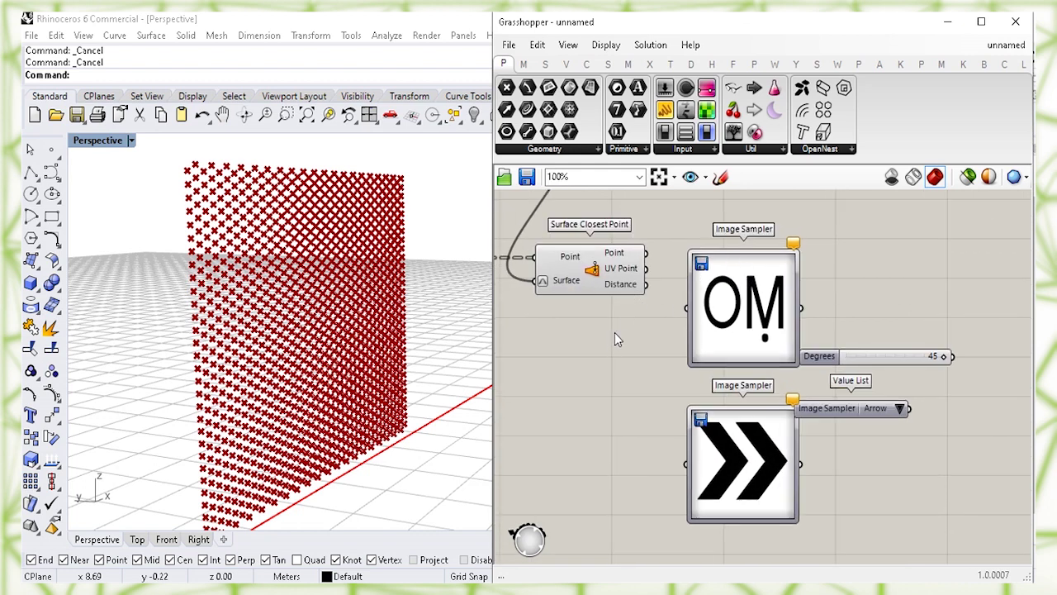
- Separate the OM Image Sampler from its neighbours and connect Surface Closest Point's UV Point output to it
{"action": "right_click_drag", "start_coordinate": [613, 333], "coordinate": [605, 370]}
{"action": "left_click_drag", "start_coordinate": [737, 360], "coordinate": [748, 338]}
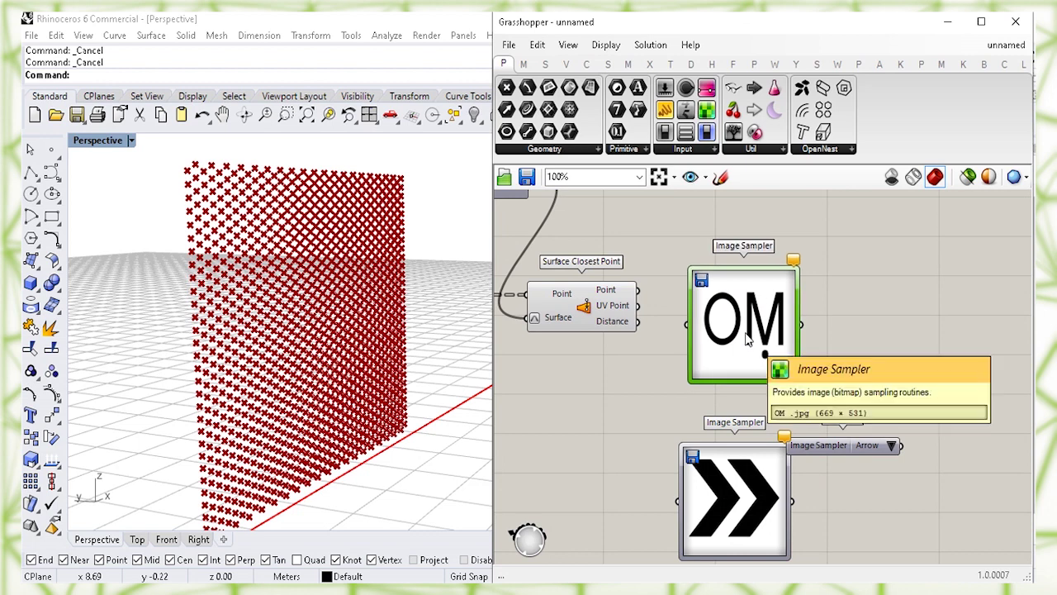
{"action": "left_click", "coordinate": [635, 393]}
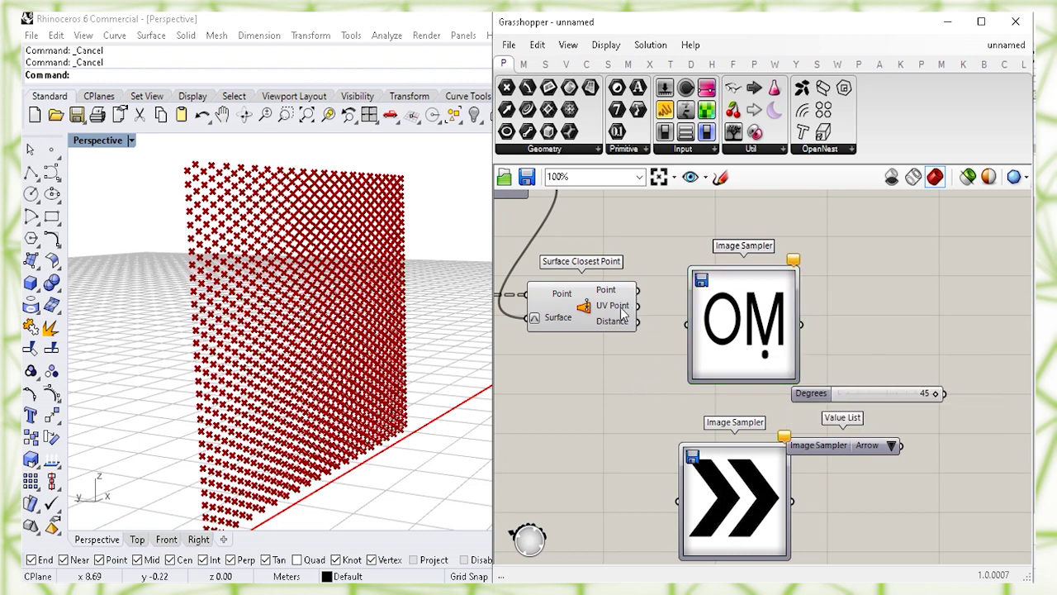
{"action": "left_click_drag", "start_coordinate": [638, 305], "coordinate": [686, 323]}
- Place the Degrees slider and value list beside the OM Image Sampler and the arrow Image Sampler directly below it
{"action": "left_click_drag", "start_coordinate": [852, 485], "coordinate": [843, 272]}
{"action": "left_click", "coordinate": [864, 405]}
{"action": "left_click", "coordinate": [737, 467]}
{"action": "left_click_drag", "start_coordinate": [738, 467], "coordinate": [751, 442]}
{"action": "left_click", "coordinate": [634, 444]}
- Connect Surface Closest Point's UV Point output to the arrow Image Sampler as well and align that sampler
{"action": "left_click_drag", "start_coordinate": [637, 306], "coordinate": [671, 489]}
{"action": "left_click", "coordinate": [739, 488]}
{"action": "left_click_drag", "start_coordinate": [759, 509], "coordinate": [750, 493]}
{"action": "left_click", "coordinate": [751, 345]}
{"action": "left_click", "coordinate": [835, 424]}
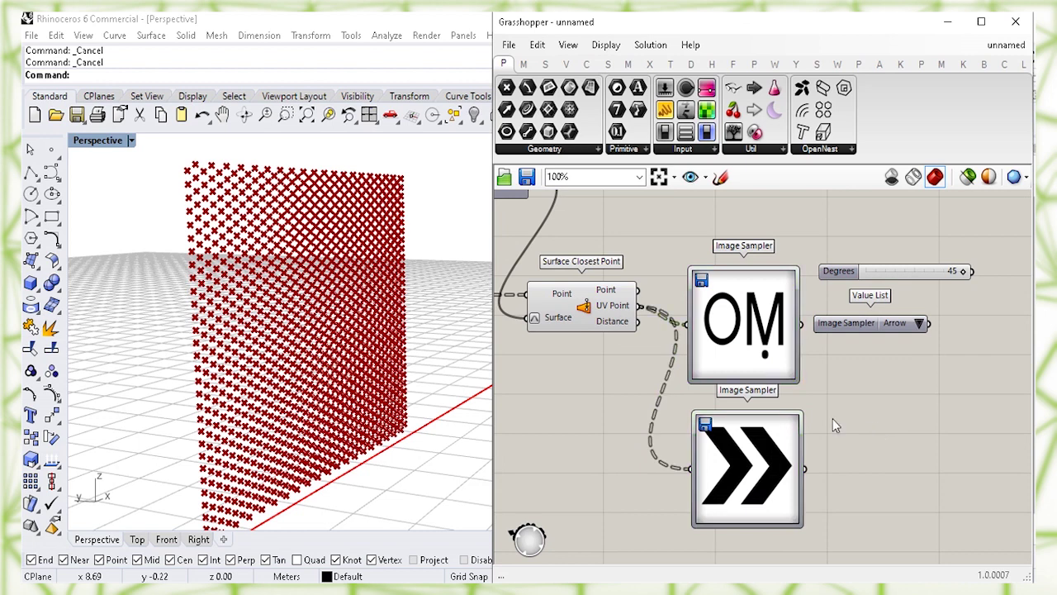
- Turn off the preview of the Surface Closest Point component
{"action": "left_click", "coordinate": [584, 310]}
{"action": "right_click", "coordinate": [584, 307]}
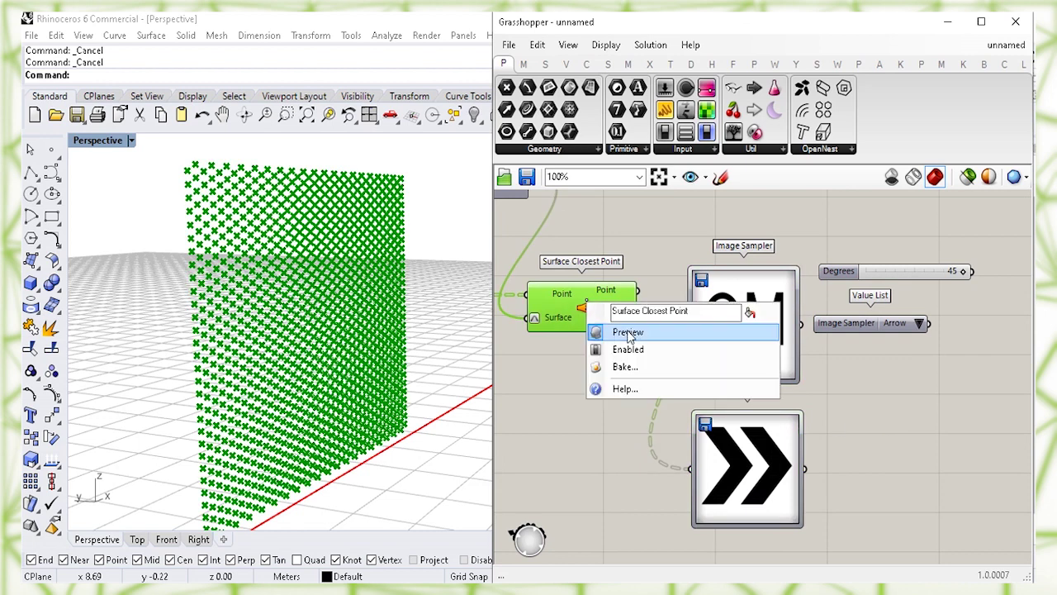
{"action": "left_click", "coordinate": [625, 333]}
{"action": "left_click", "coordinate": [611, 381]}
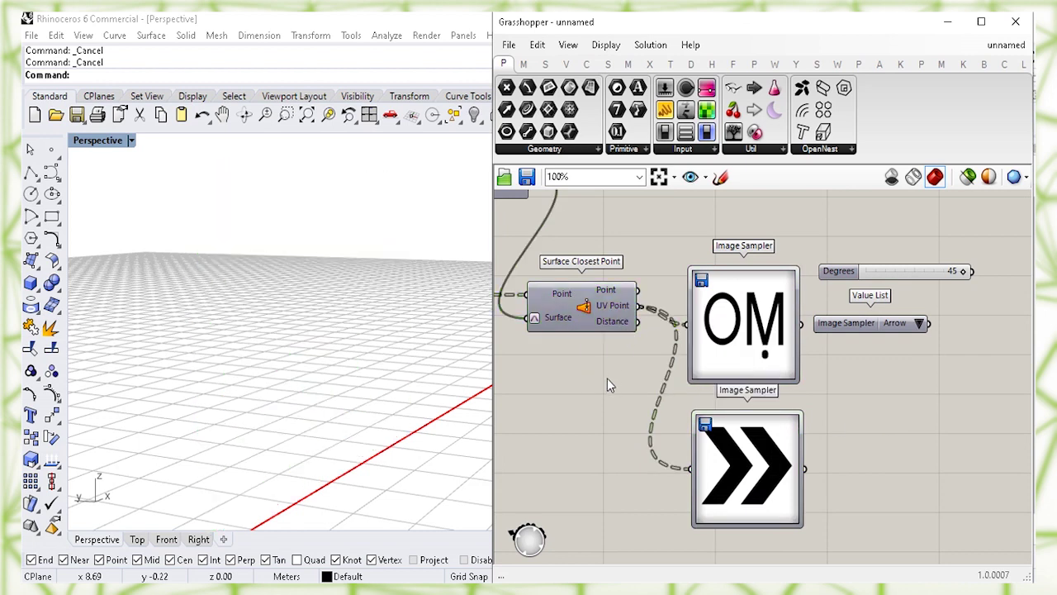
- Move the Degrees slider and the Image Sampler value list together to a spot above and beside the OM Image Sampler
{"action": "right_click_drag", "start_coordinate": [926, 375], "coordinate": [913, 444]}
{"action": "left_click_drag", "start_coordinate": [871, 450], "coordinate": [826, 319]}
{"action": "right_click_drag", "start_coordinate": [818, 384], "coordinate": [787, 359]}
{"action": "left_click_drag", "start_coordinate": [798, 369], "coordinate": [787, 300]}
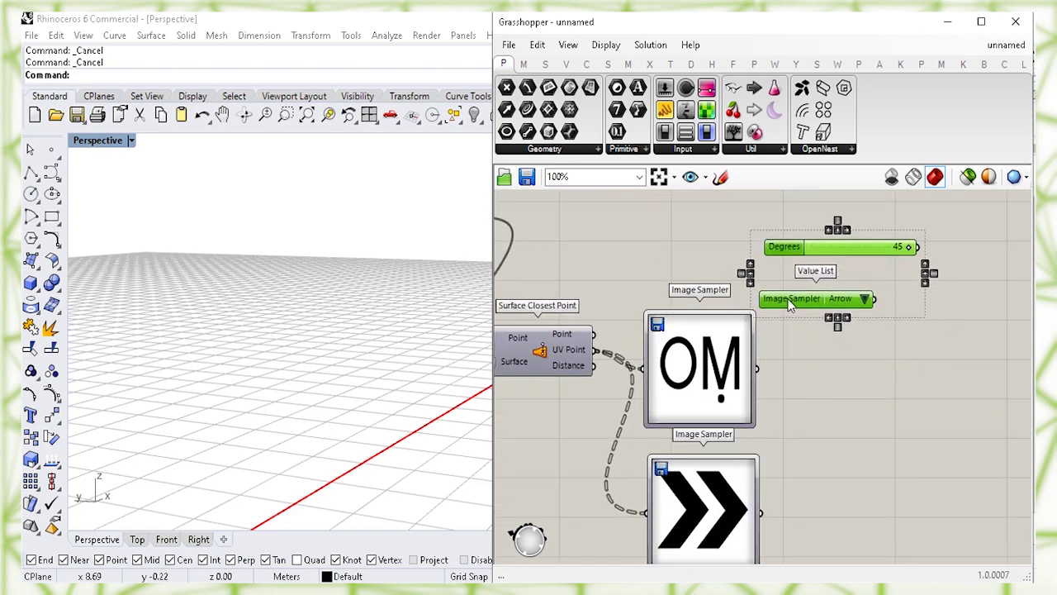
{"action": "left_click", "coordinate": [896, 419]}
- Add a Stream Filter component to the empty canvas area beside the Image Samplers
{"action": "right_click_drag", "start_coordinate": [898, 418], "coordinate": [778, 420]}
{"action": "double_click", "coordinate": [796, 413]}
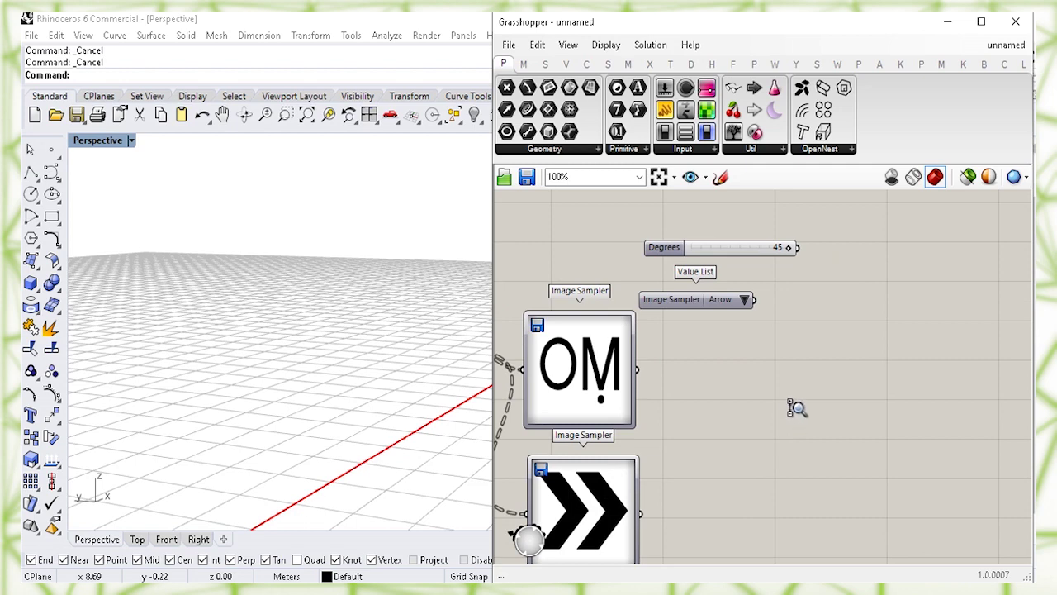
{"action": "scroll", "coordinate": [795, 412], "scroll_direction": "up", "scroll_amount": 2}
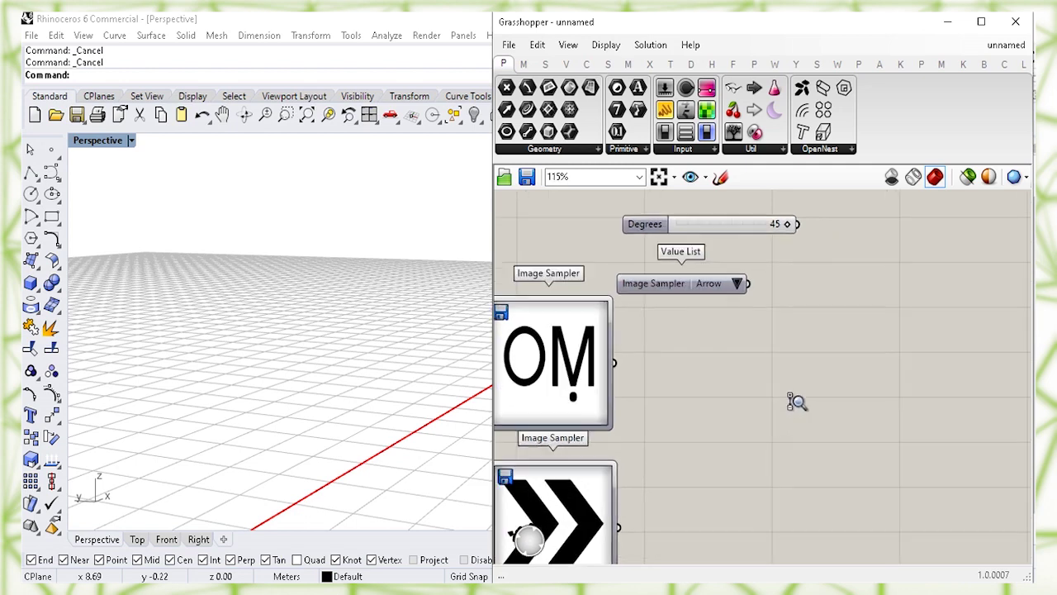
{"action": "double_click", "coordinate": [835, 414]}
{"action": "type", "text": "s"}
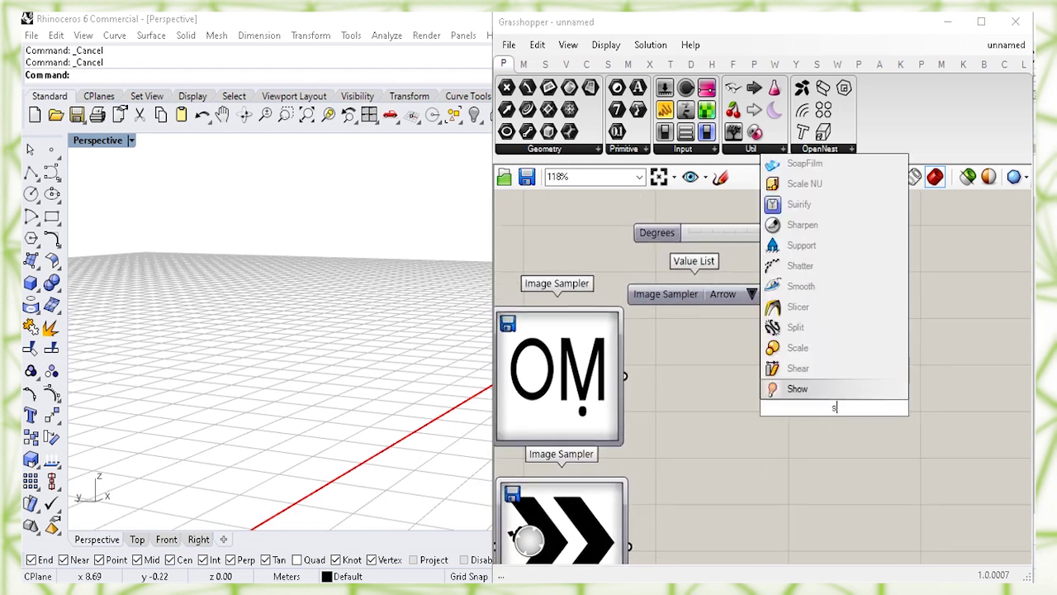
{"action": "type", "text": "tream"}
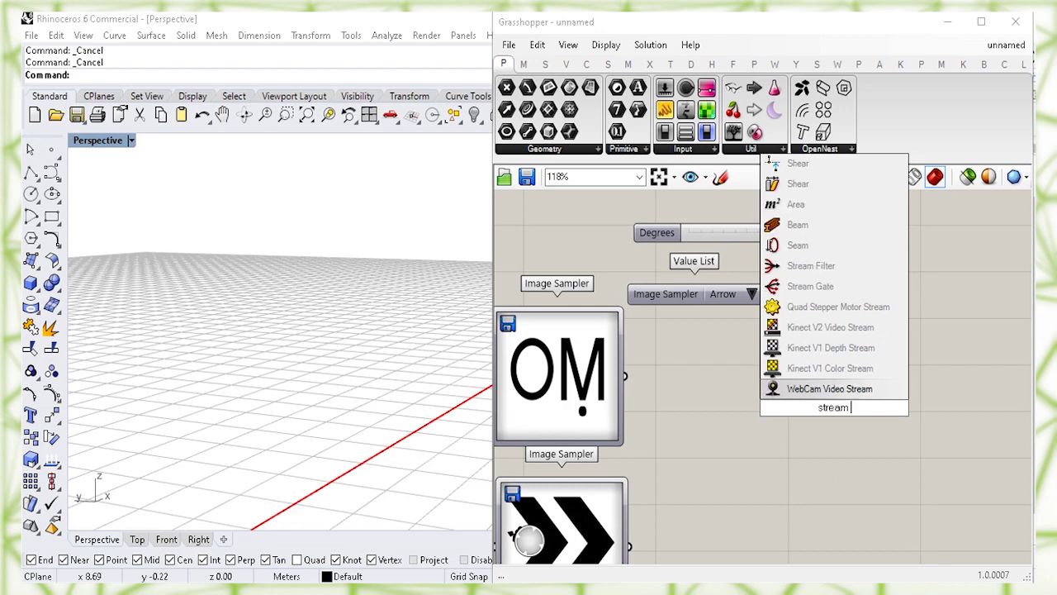
{"action": "type", "text": " f"}
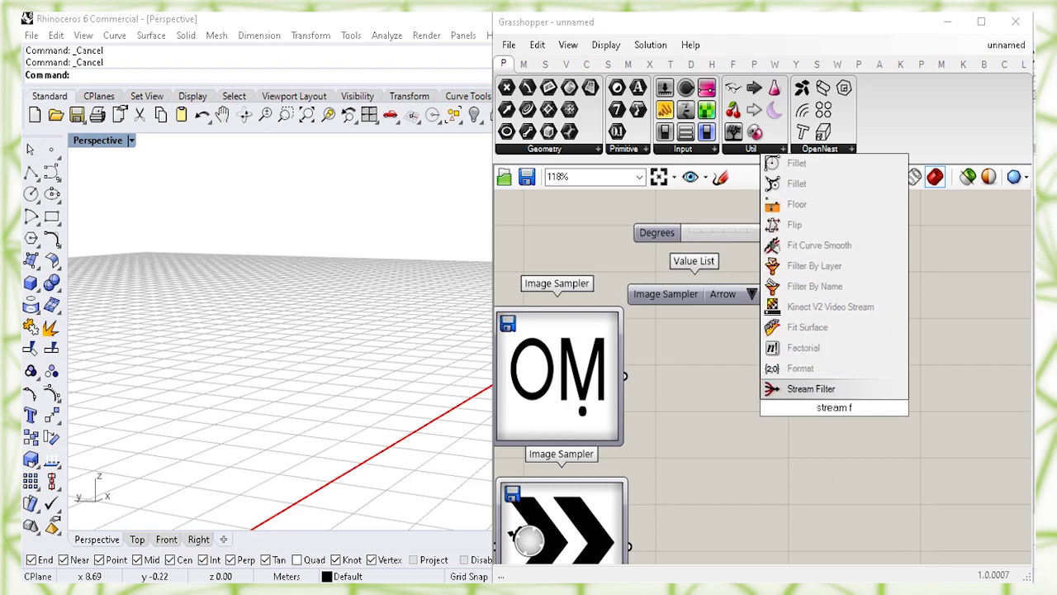
{"action": "left_click", "coordinate": [850, 395]}
{"action": "left_click", "coordinate": [822, 414]}
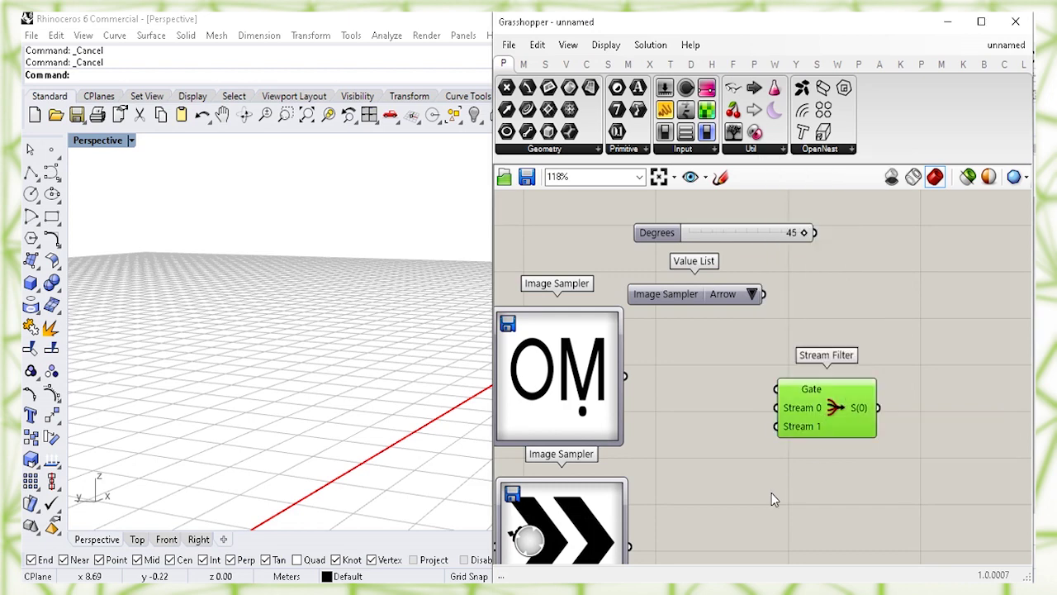
{"action": "left_click", "coordinate": [752, 505]}
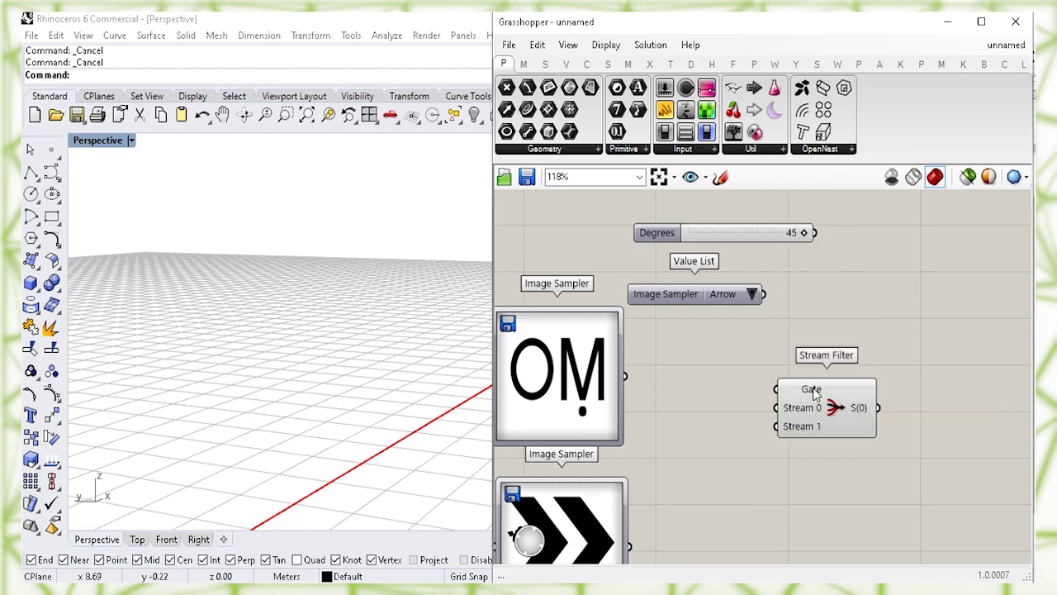
- Place the Stream Filter beside the value list, set the list to OM and connect it to the Gate input
{"action": "left_click_drag", "start_coordinate": [816, 423], "coordinate": [859, 361]}
{"action": "left_click", "coordinate": [693, 293]}
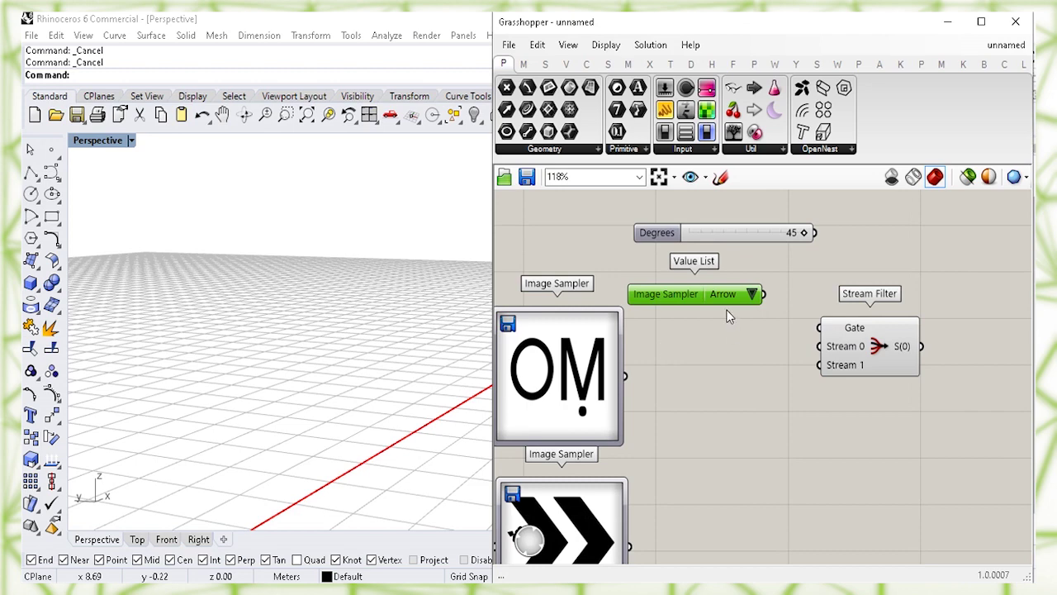
{"action": "left_click", "coordinate": [753, 295]}
{"action": "left_click", "coordinate": [785, 303]}
{"action": "left_click_drag", "start_coordinate": [763, 294], "coordinate": [828, 291]}
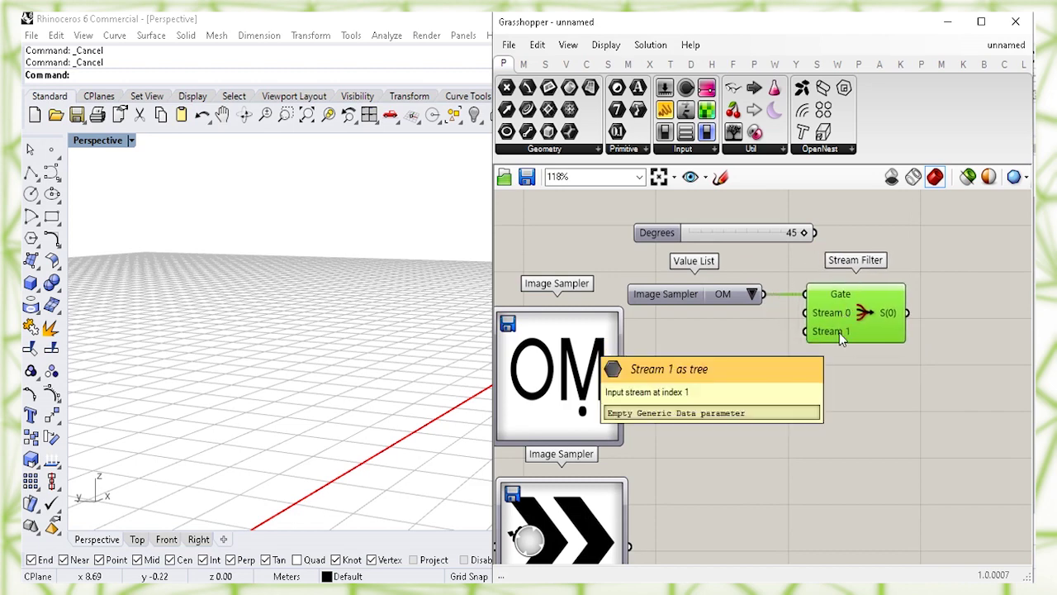
- Connect the OM Image Sampler's output to the Stream Filter's Stream 0 input
{"action": "left_click", "coordinate": [812, 414]}
{"action": "left_click", "coordinate": [592, 381]}
{"action": "left_click", "coordinate": [642, 392]}
{"action": "left_click_drag", "start_coordinate": [625, 378], "coordinate": [806, 313]}
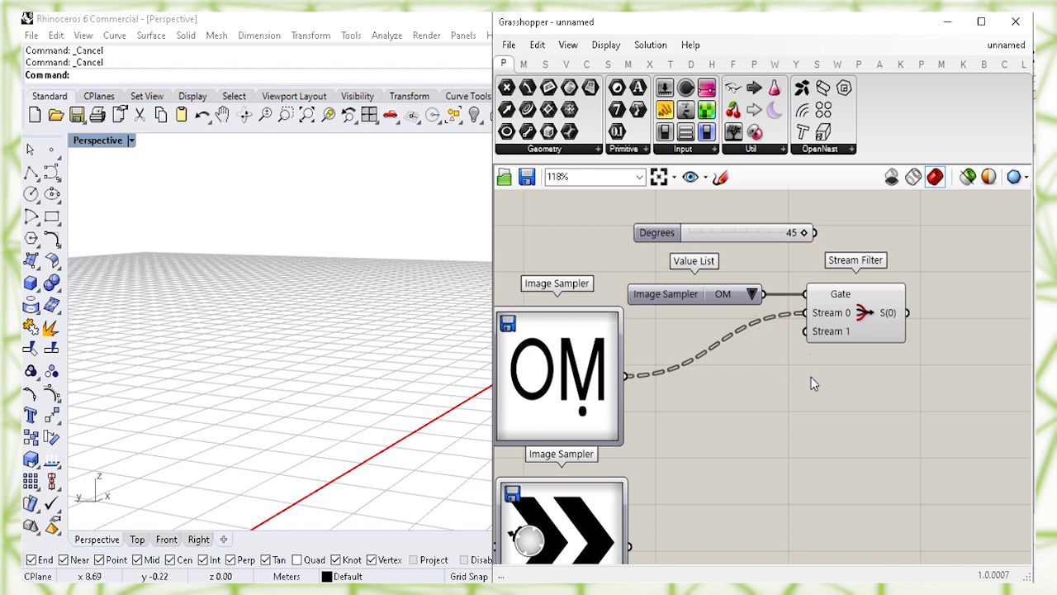
- Switch the value list to Arrow and connect the arrow Image Sampler's output to the Stream Filter's Stream 1 input
{"action": "left_click", "coordinate": [752, 294]}
{"action": "left_click", "coordinate": [791, 324]}
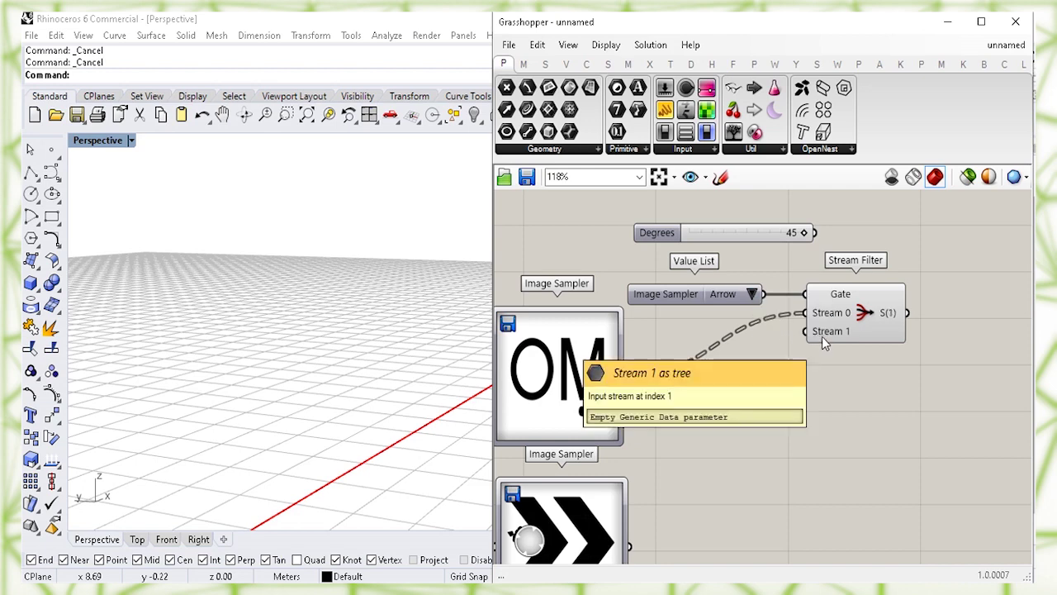
{"action": "right_click_drag", "start_coordinate": [757, 478], "coordinate": [768, 411]}
{"action": "left_click", "coordinate": [585, 489]}
{"action": "left_click_drag", "start_coordinate": [641, 488], "coordinate": [817, 273]}
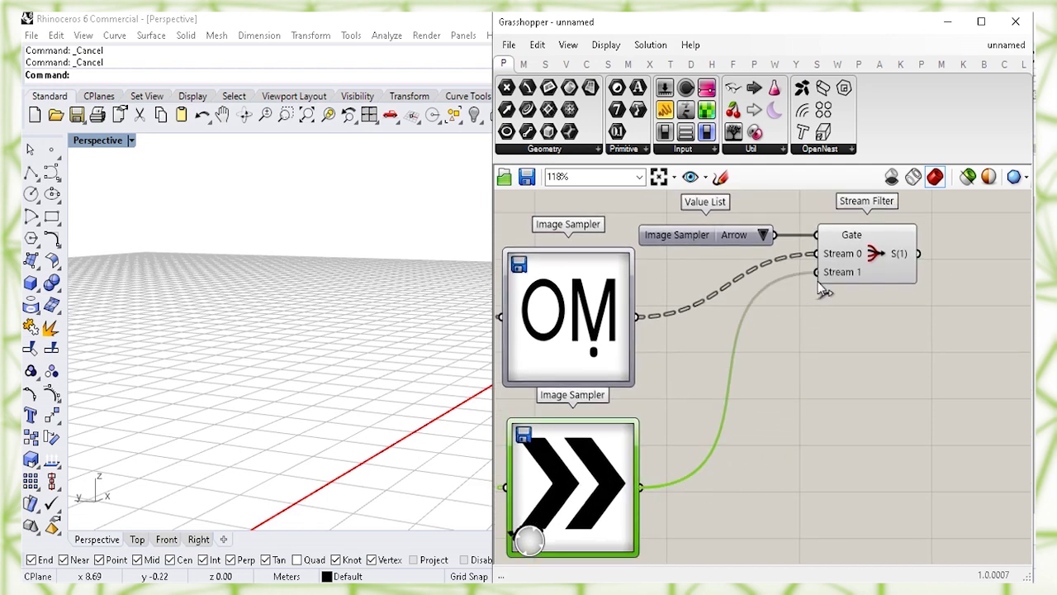
- Add a Multiplication component beside the Stream Filter
{"action": "right_click_drag", "start_coordinate": [829, 351], "coordinate": [802, 377]}
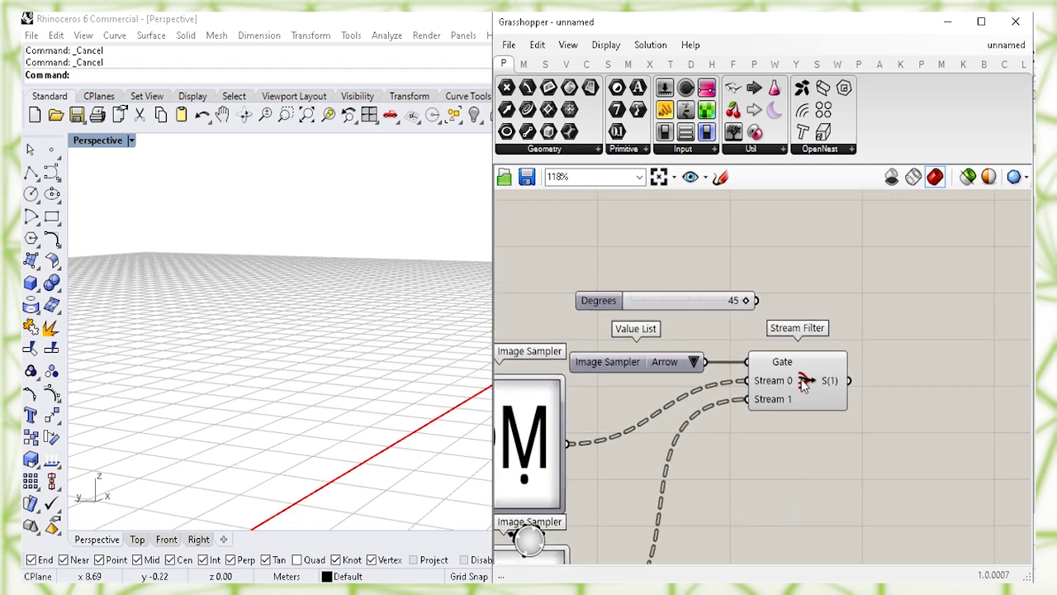
{"action": "left_click", "coordinate": [803, 384]}
{"action": "left_click", "coordinate": [880, 297]}
{"action": "right_click_drag", "start_coordinate": [909, 314], "coordinate": [894, 314]}
{"action": "mouse_move", "coordinate": [582, 301]}
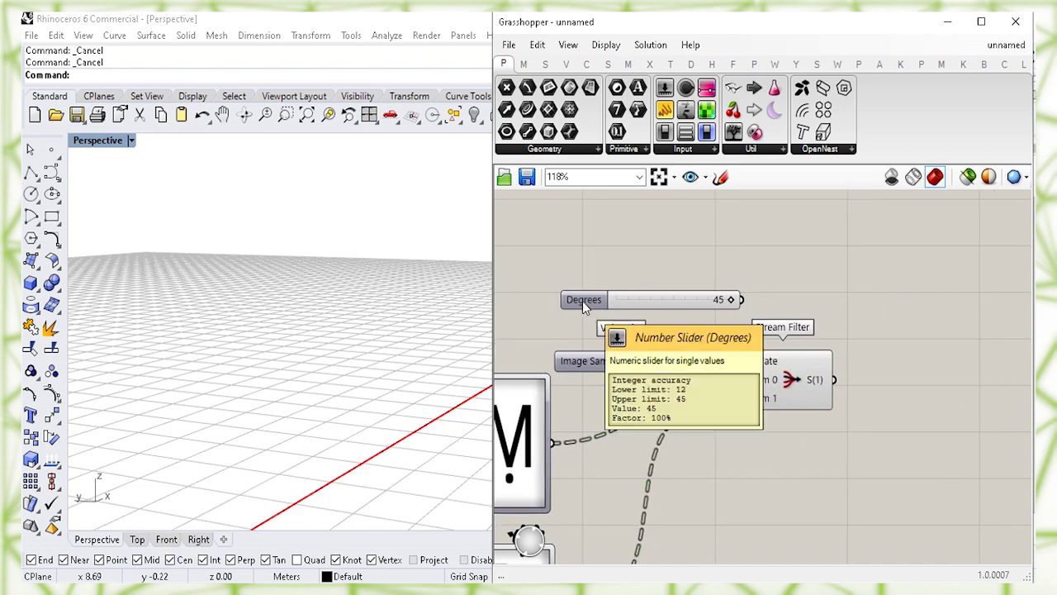
{"action": "right_click_drag", "start_coordinate": [893, 319], "coordinate": [833, 307]}
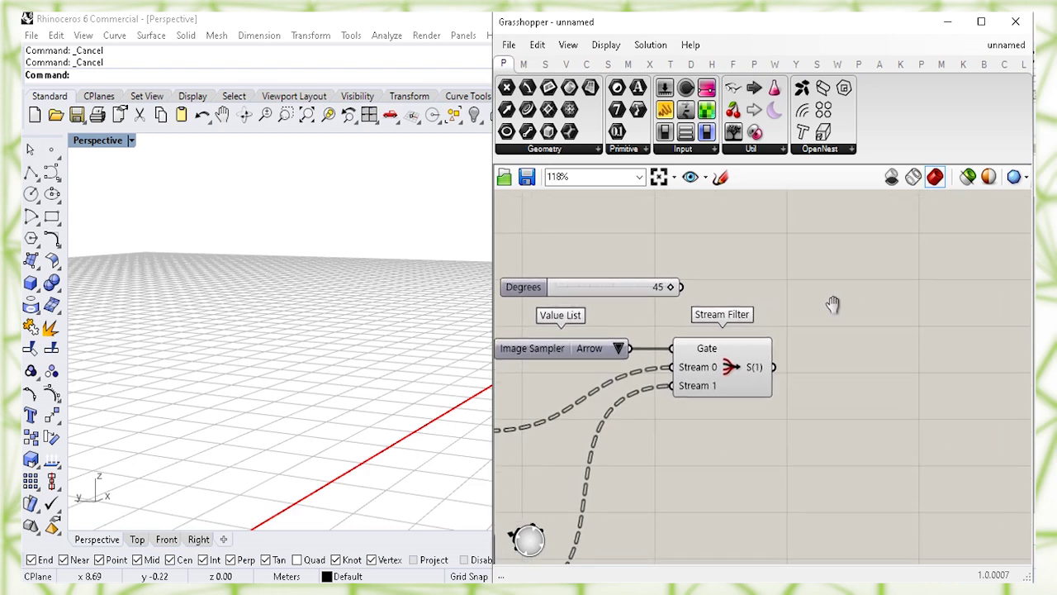
{"action": "double_click", "coordinate": [880, 332]}
{"action": "type", "text": "mult"}
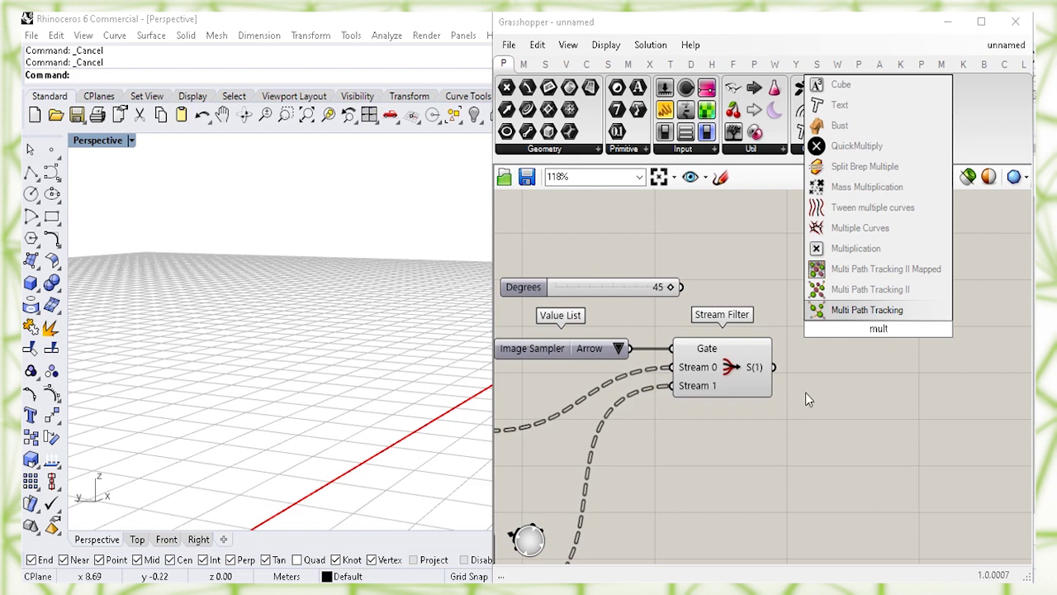
{"action": "left_click", "coordinate": [909, 251]}
- Connect the Degrees slider to Multiplication's A input and the Stream Filter's output to its B input, placing Multiplication level with the slider
{"action": "left_click_drag", "start_coordinate": [774, 367], "coordinate": [839, 338]}
{"action": "left_click_drag", "start_coordinate": [882, 327], "coordinate": [874, 305]}
{"action": "left_click_drag", "start_coordinate": [676, 287], "coordinate": [826, 295]}
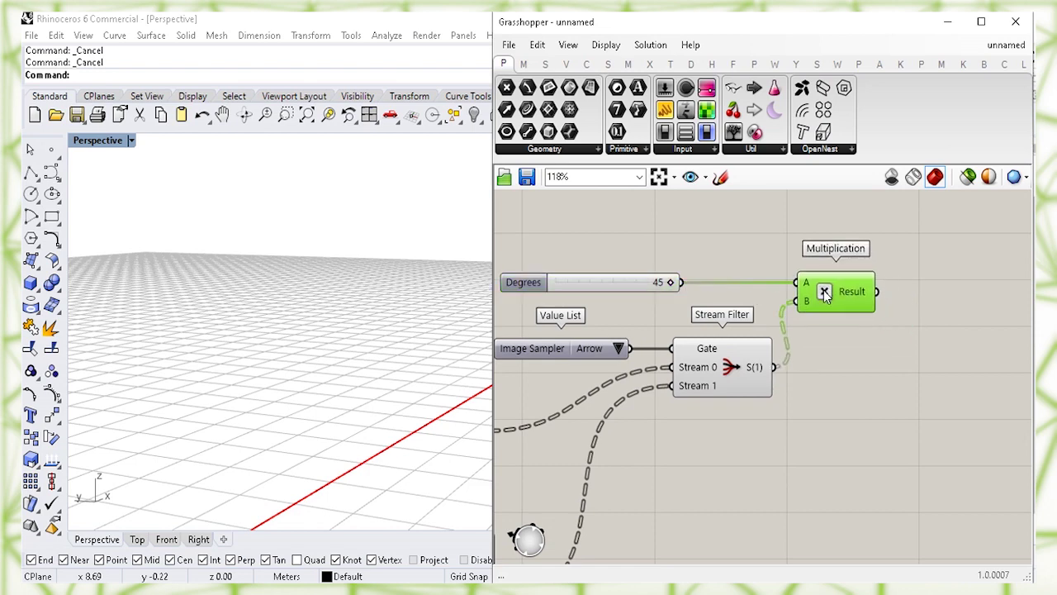
{"action": "left_click", "coordinate": [845, 415]}
- Add the planar Rotate transform component beside the Multiplication component
{"action": "right_click_drag", "start_coordinate": [923, 353], "coordinate": [630, 378]}
{"action": "double_click", "coordinate": [763, 322]}
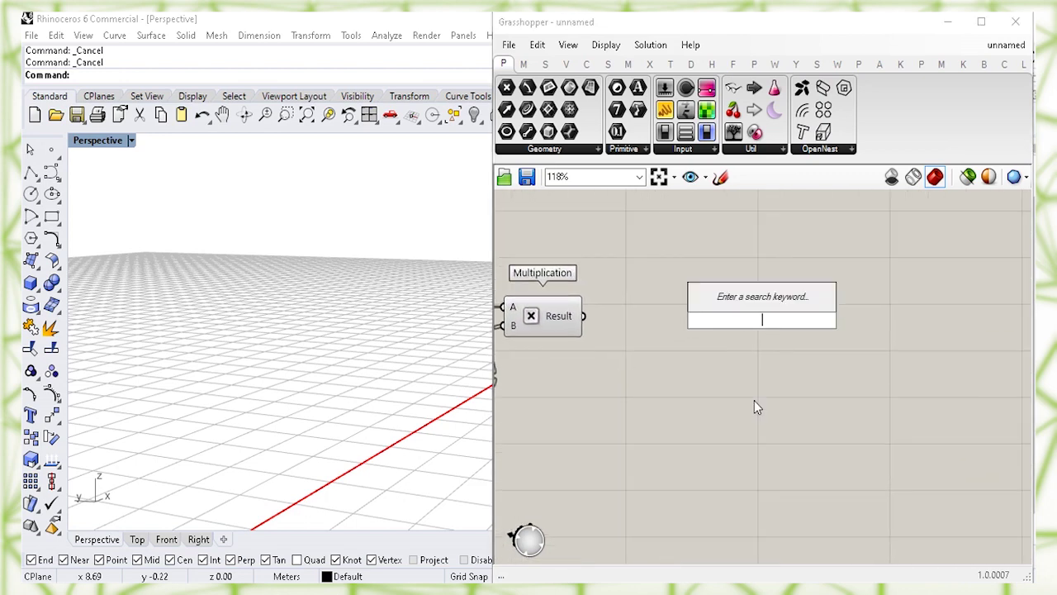
{"action": "type", "text": "rotate"}
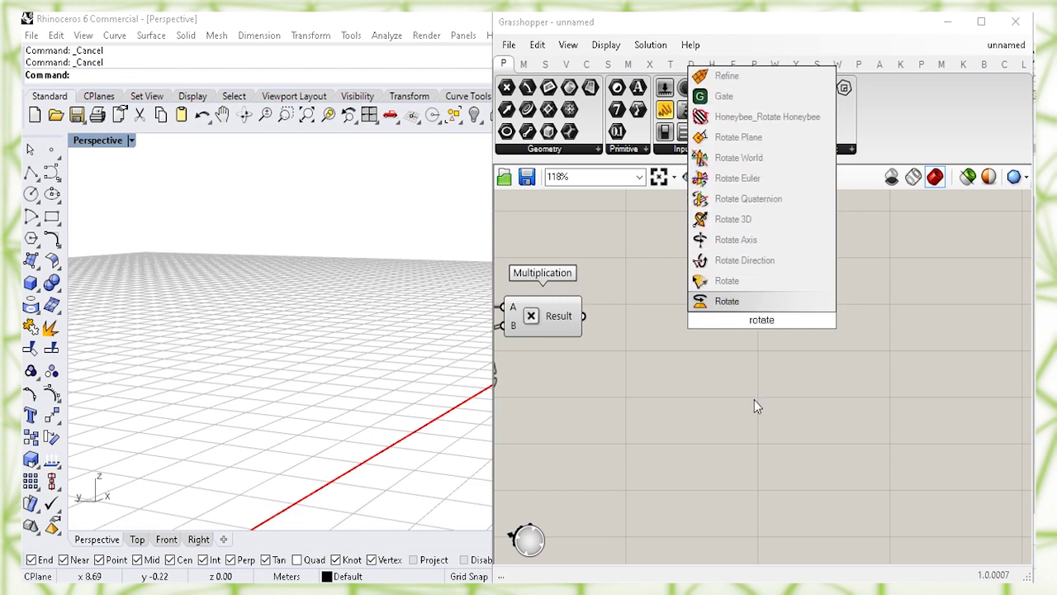
{"action": "left_click", "coordinate": [766, 308]}
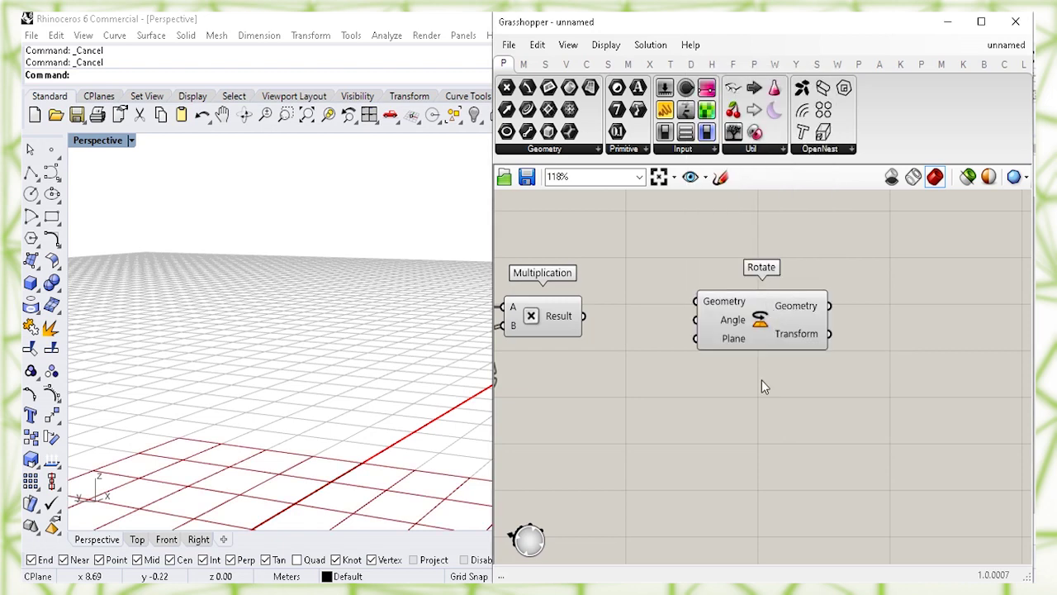
- Set Rotate's Angle input to degrees and connect Multiplication's Result to it
{"action": "left_click", "coordinate": [751, 304]}
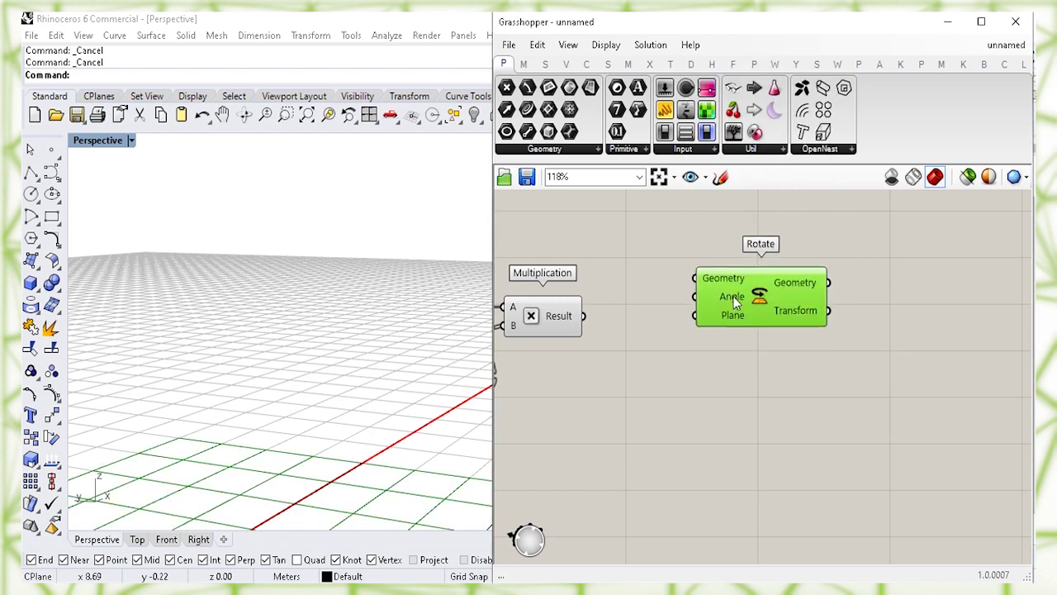
{"action": "right_click", "coordinate": [735, 303]}
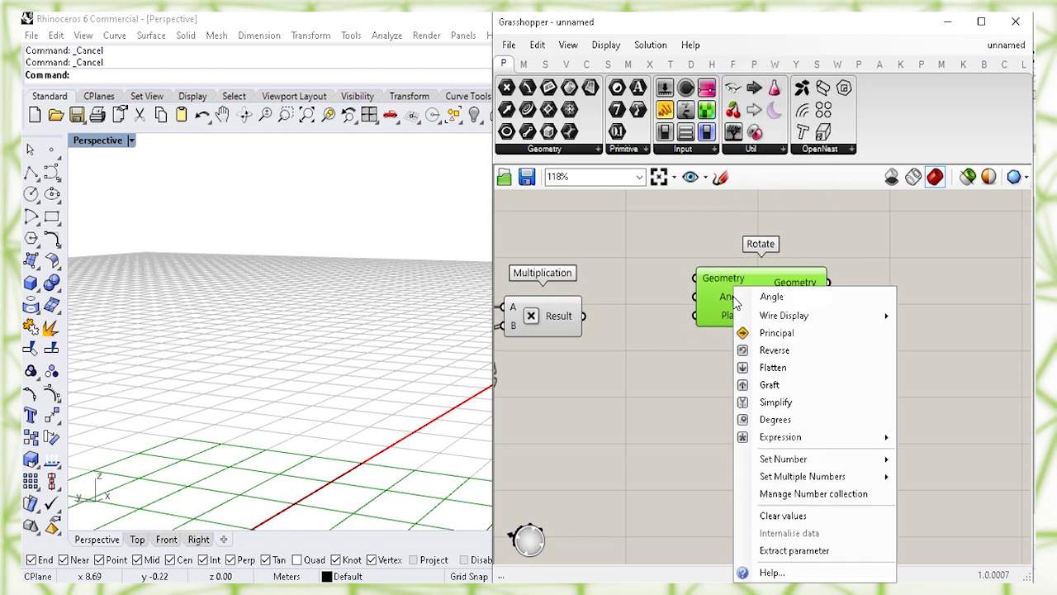
{"action": "left_click", "coordinate": [827, 422]}
{"action": "left_click", "coordinate": [547, 323]}
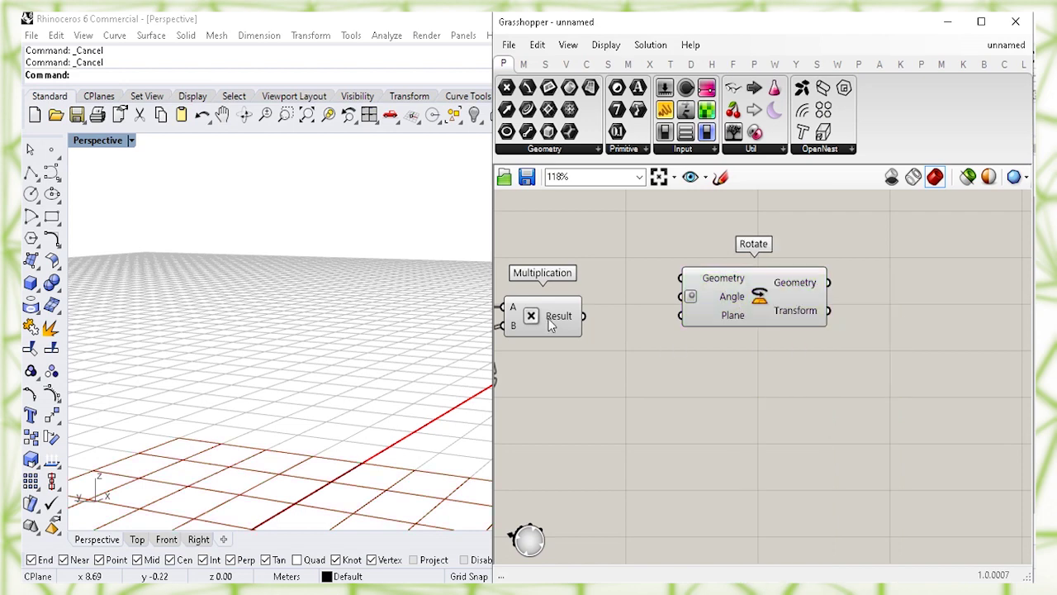
{"action": "right_click_drag", "start_coordinate": [604, 419], "coordinate": [782, 460]}
{"action": "left_click_drag", "start_coordinate": [761, 355], "coordinate": [905, 302]}
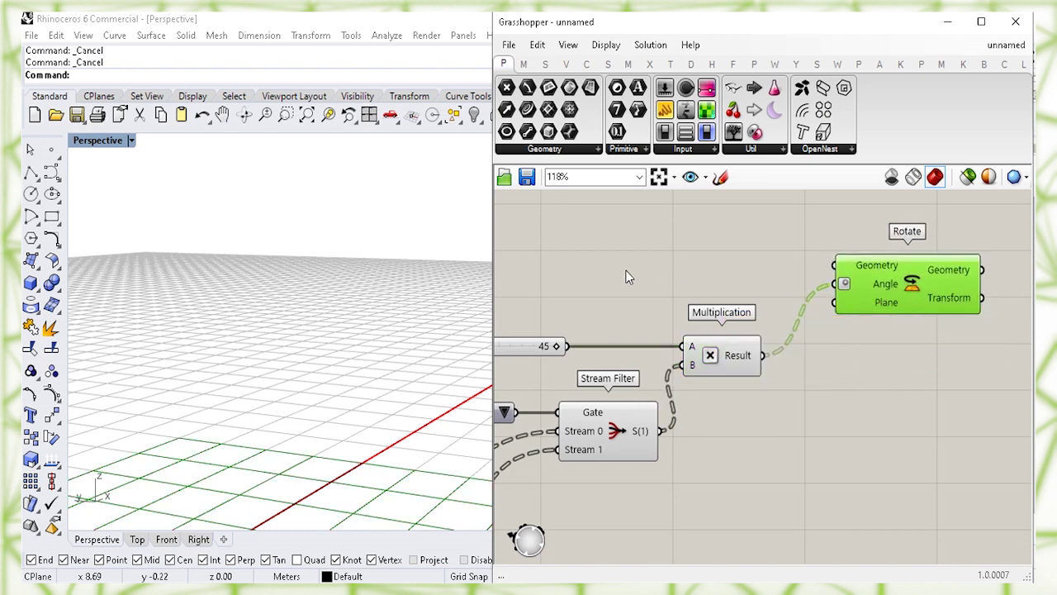
- Connect the Box Properties Center output to Rotate's Plane input
{"action": "right_click_drag", "start_coordinate": [626, 276], "coordinate": [696, 279]}
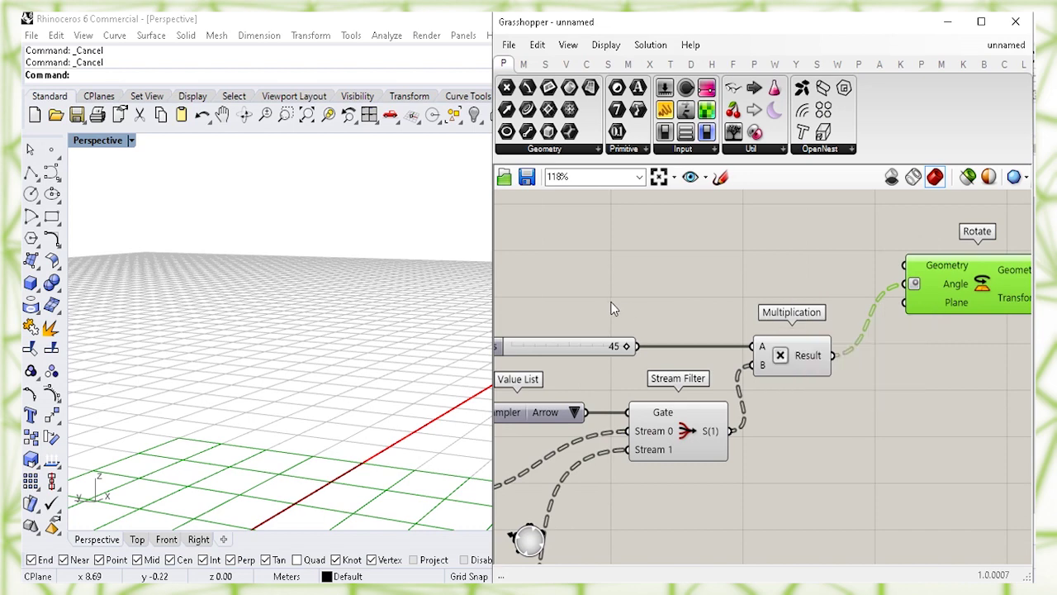
{"action": "right_click_drag", "start_coordinate": [586, 308], "coordinate": [682, 308]}
{"action": "right_click_drag", "start_coordinate": [499, 305], "coordinate": [629, 293]}
{"action": "right_click_drag", "start_coordinate": [518, 293], "coordinate": [705, 278]}
{"action": "right_click_drag", "start_coordinate": [558, 340], "coordinate": [814, 264]}
{"action": "right_click_drag", "start_coordinate": [631, 345], "coordinate": [682, 321]}
{"action": "left_click", "coordinate": [648, 353]}
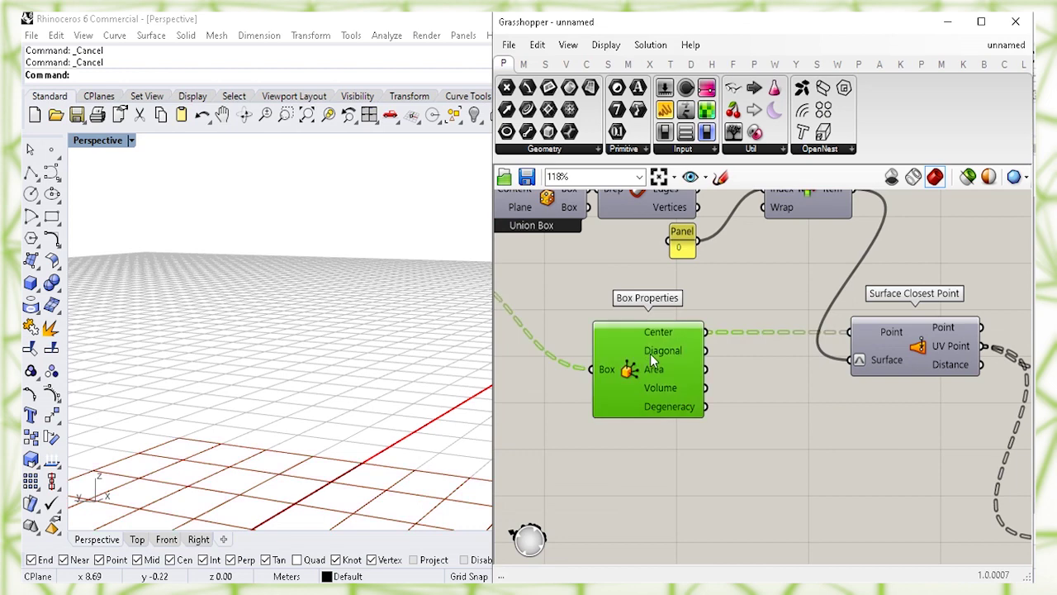
{"action": "left_click_drag", "start_coordinate": [706, 332], "coordinate": [908, 312]}
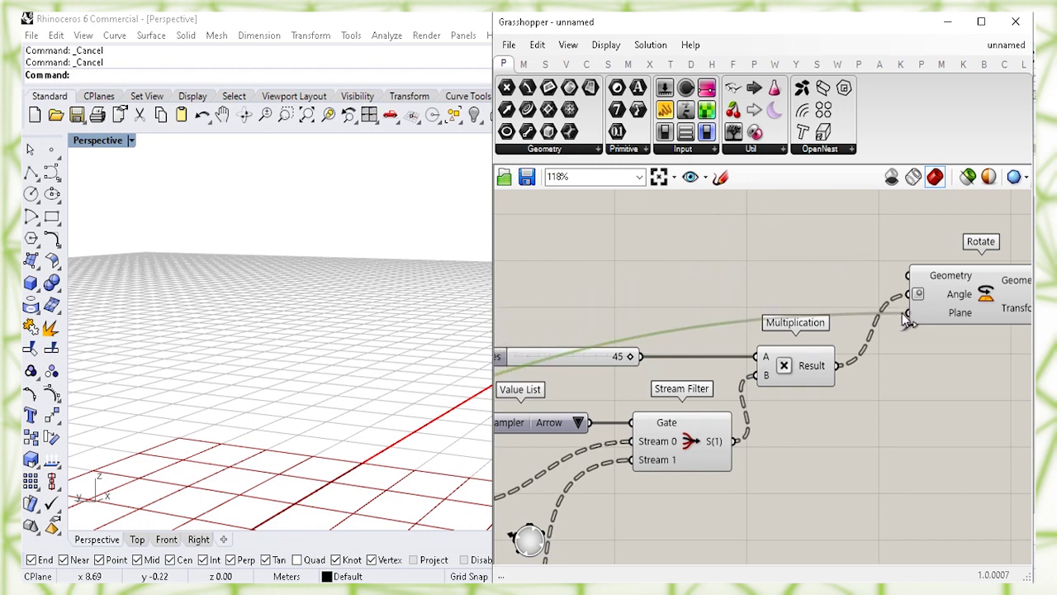
{"action": "left_click", "coordinate": [998, 308]}
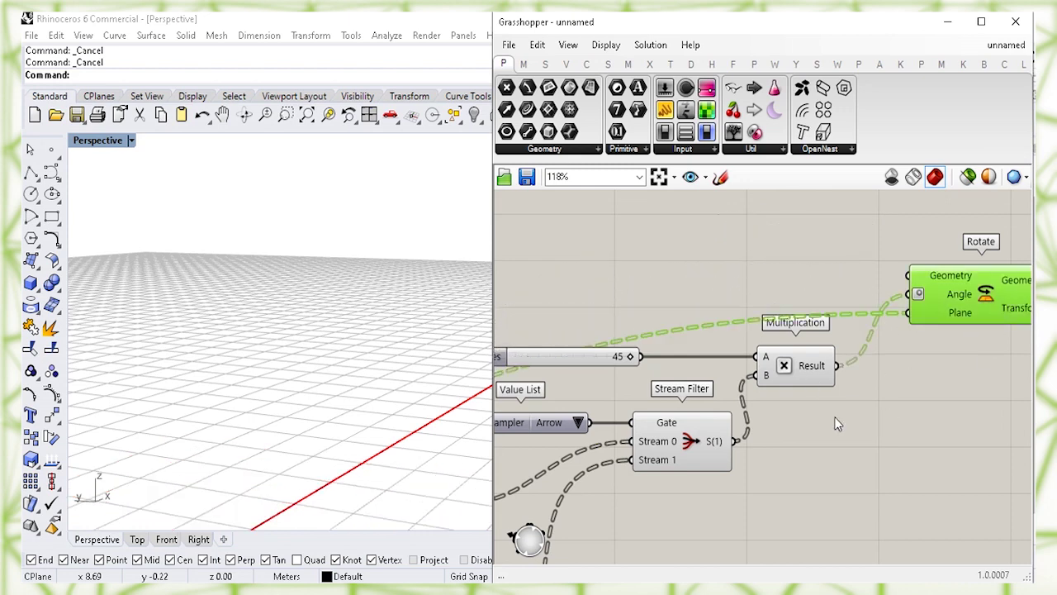
- Nudge the Multiplication component down and align the Degrees slider directly beside its A input
{"action": "left_click_drag", "start_coordinate": [789, 365], "coordinate": [791, 372]}
{"action": "left_click_drag", "start_coordinate": [599, 356], "coordinate": [690, 362]}
{"action": "left_click", "coordinate": [813, 431]}
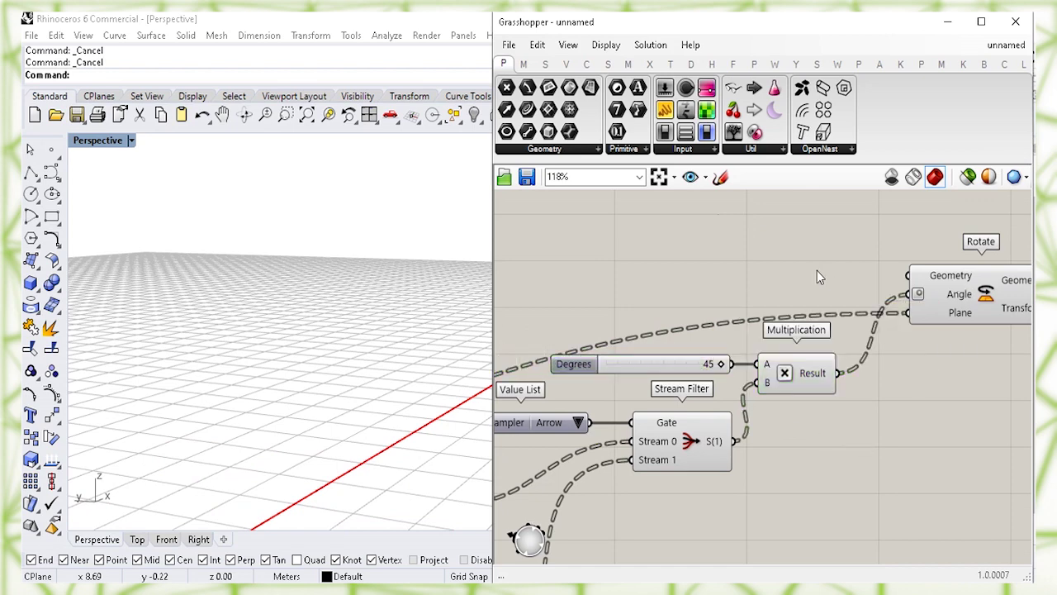
- Show the Merge component's preview to examine the merged bricks, and hide it again
{"action": "right_click_drag", "start_coordinate": [531, 318], "coordinate": [821, 251]}
{"action": "right_click_drag", "start_coordinate": [605, 319], "coordinate": [632, 329]}
{"action": "left_click", "coordinate": [673, 319]}
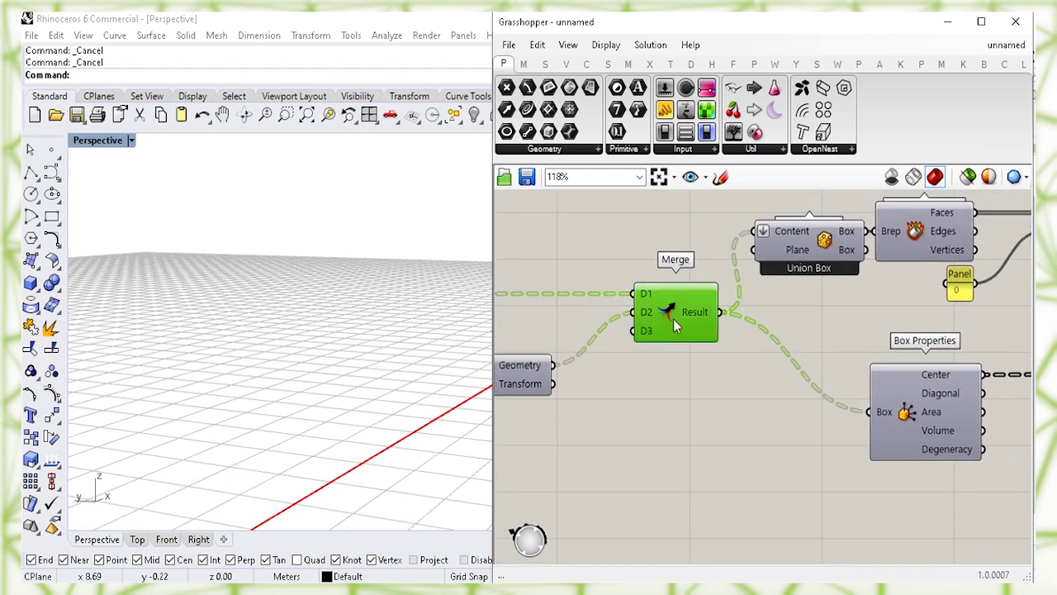
{"action": "right_click", "coordinate": [668, 309]}
{"action": "left_click", "coordinate": [698, 337]}
{"action": "left_click", "coordinate": [682, 423]}
{"action": "left_click", "coordinate": [671, 320]}
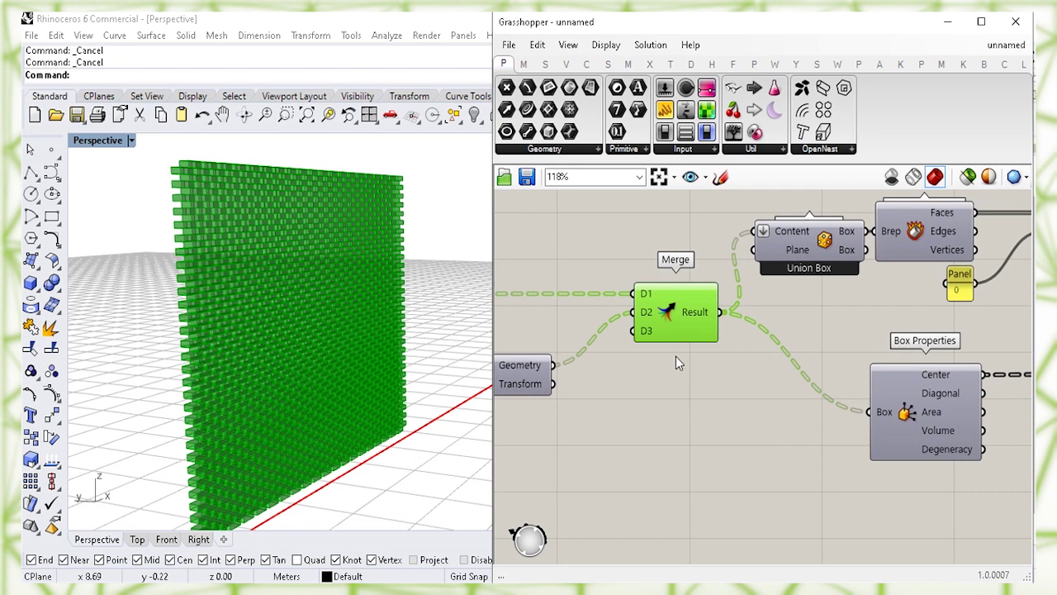
{"action": "right_click", "coordinate": [668, 309]}
{"action": "left_click", "coordinate": [700, 338]}
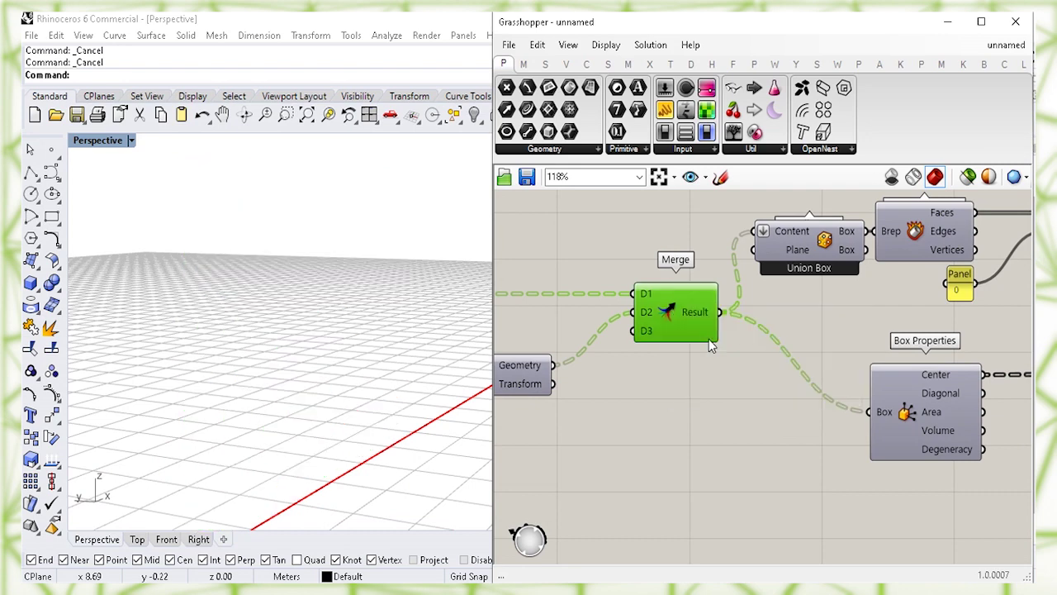
- Connect the Merge component's Result output to Rotate's Geometry input
{"action": "left_click_drag", "start_coordinate": [720, 314], "coordinate": [849, 324]}
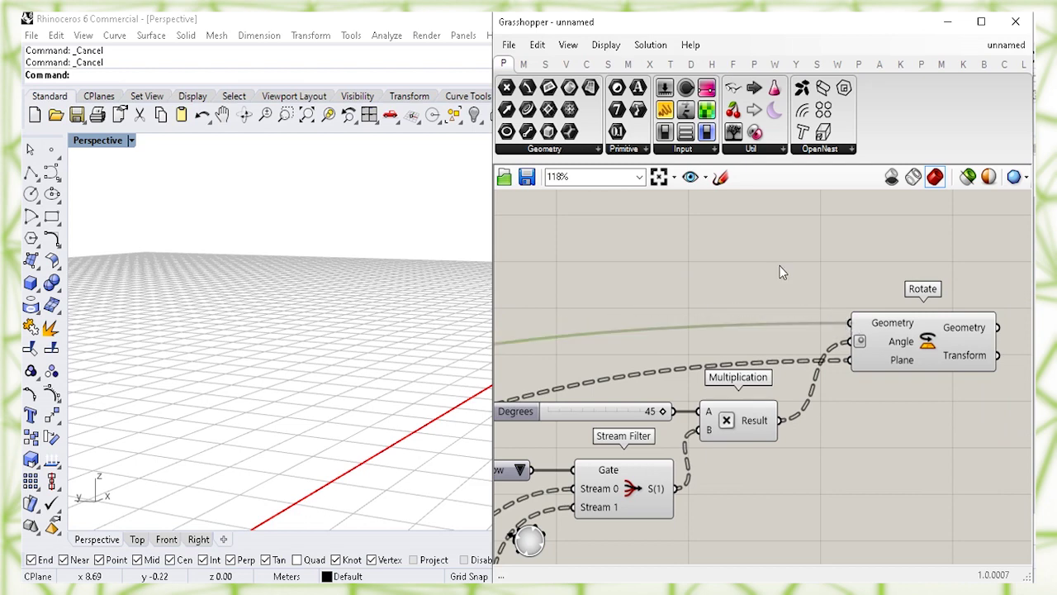
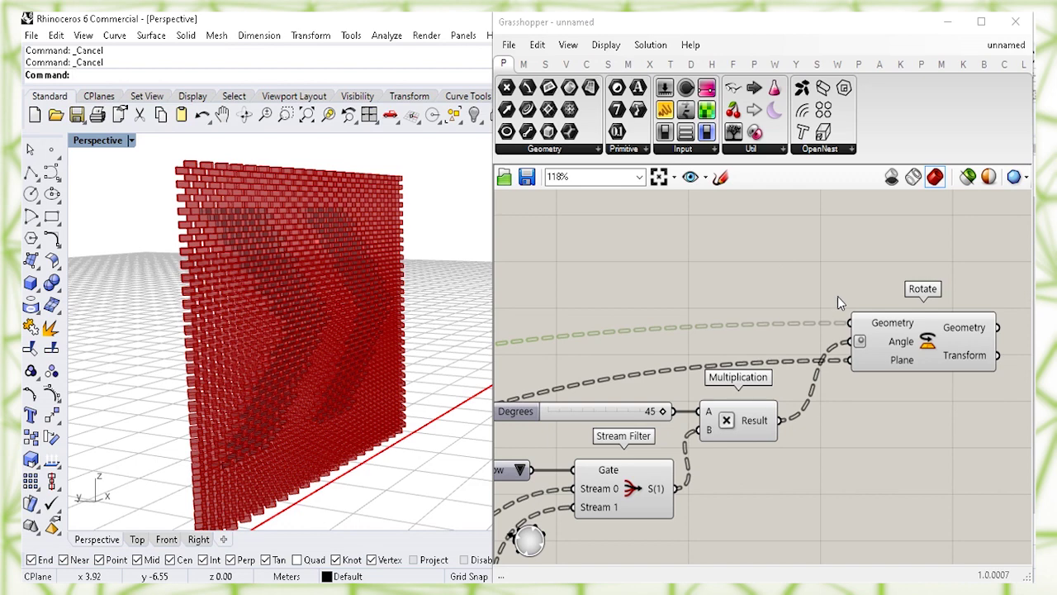
- Hide the Rotate component's preview
{"action": "left_click", "coordinate": [879, 327]}
{"action": "left_click", "coordinate": [821, 246]}
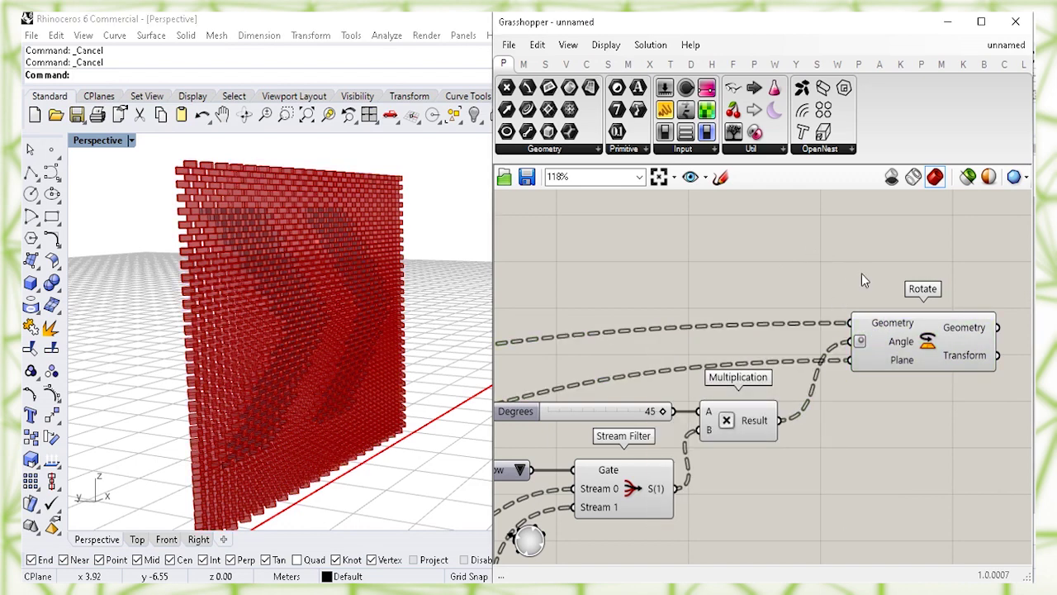
{"action": "right_click_drag", "start_coordinate": [861, 273], "coordinate": [795, 240]}
{"action": "right_click_drag", "start_coordinate": [1027, 326], "coordinate": [853, 327]}
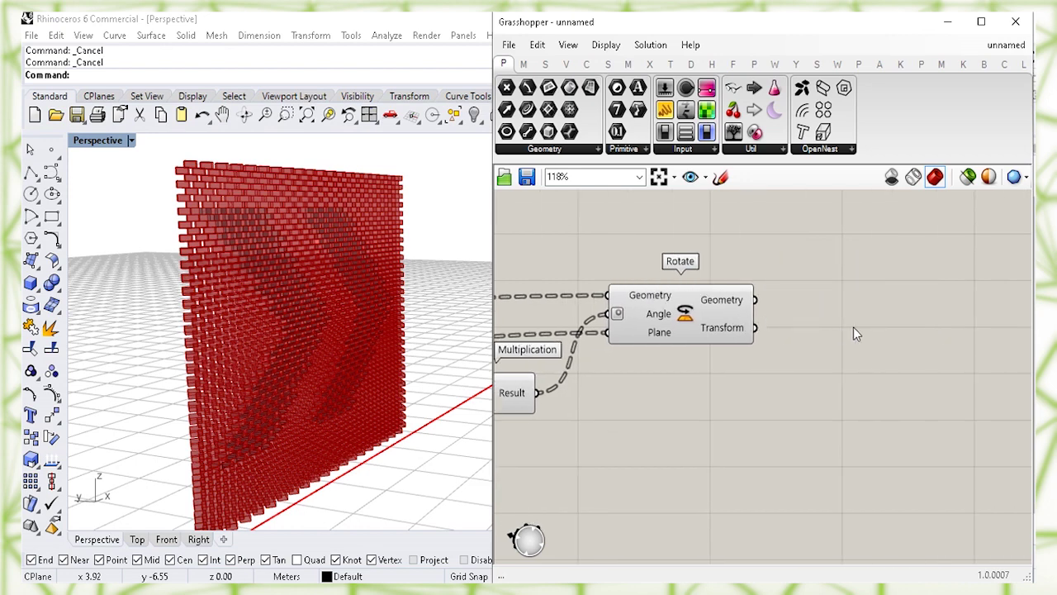
{"action": "right_click", "coordinate": [687, 317]}
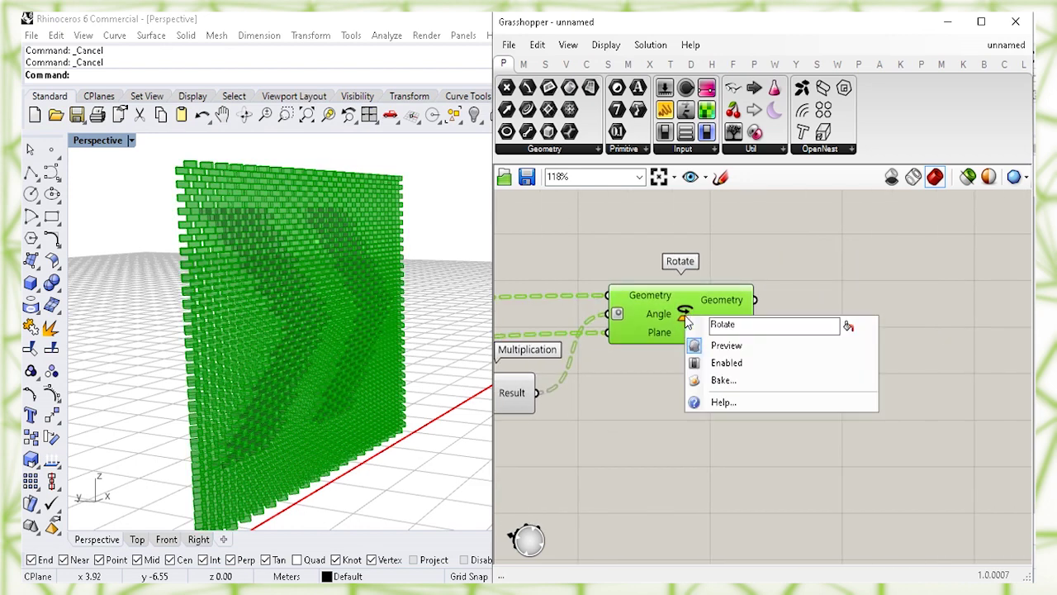
{"action": "left_click", "coordinate": [715, 351]}
- Add a Custom Preview component and place it beside the Rotate component's outputs
{"action": "double_click", "coordinate": [840, 375]}
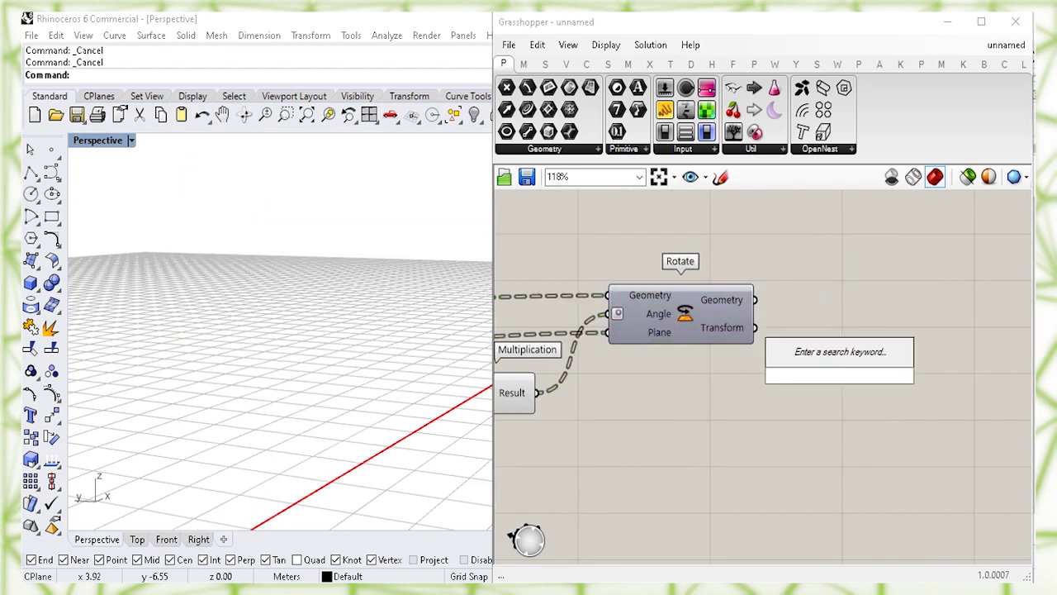
{"action": "type", "text": "custom"}
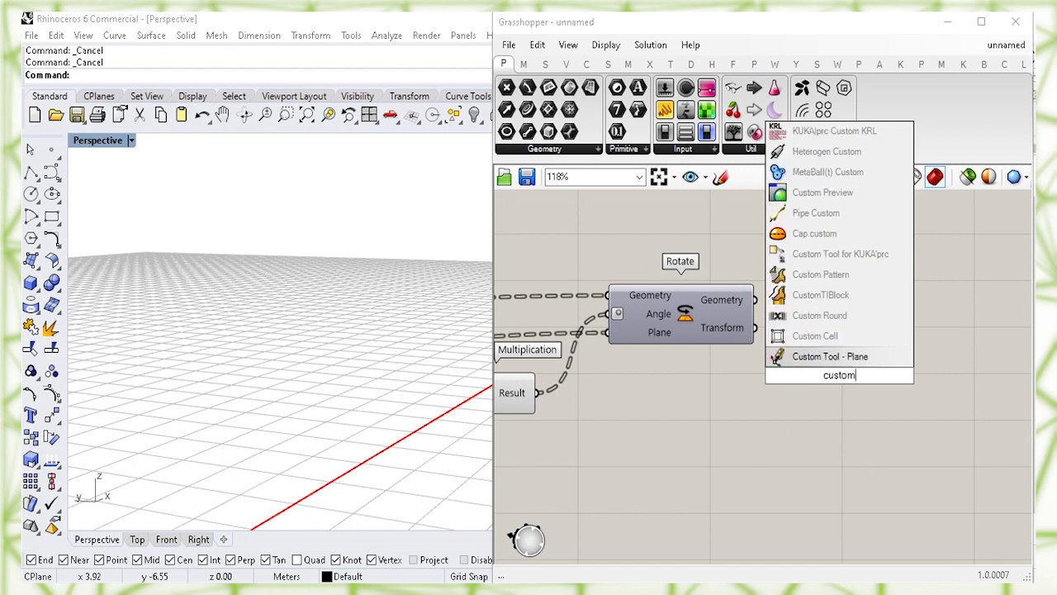
{"action": "type", "text": " pr"}
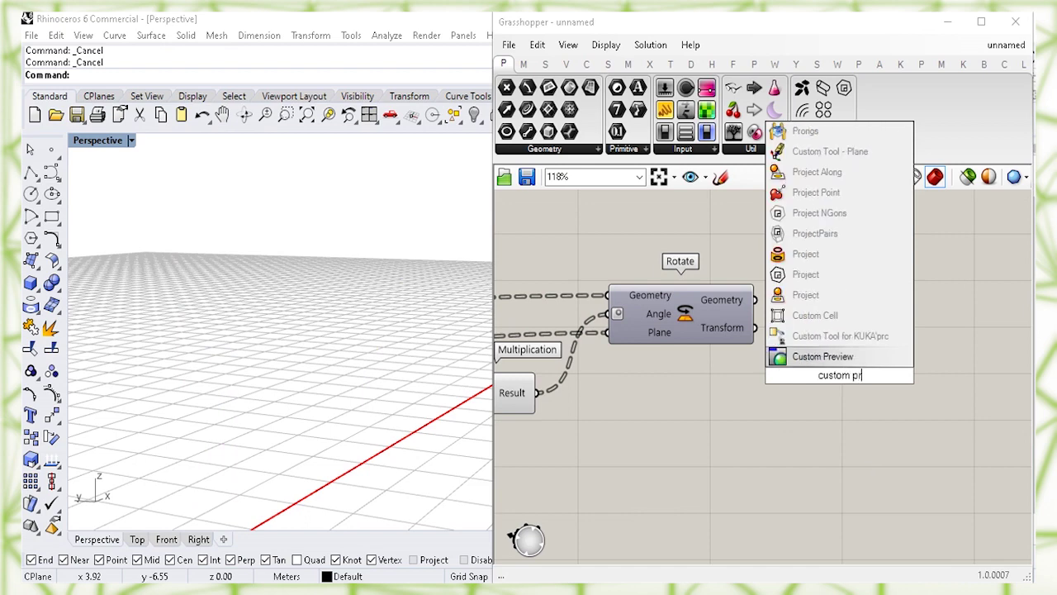
{"action": "left_click", "coordinate": [867, 356]}
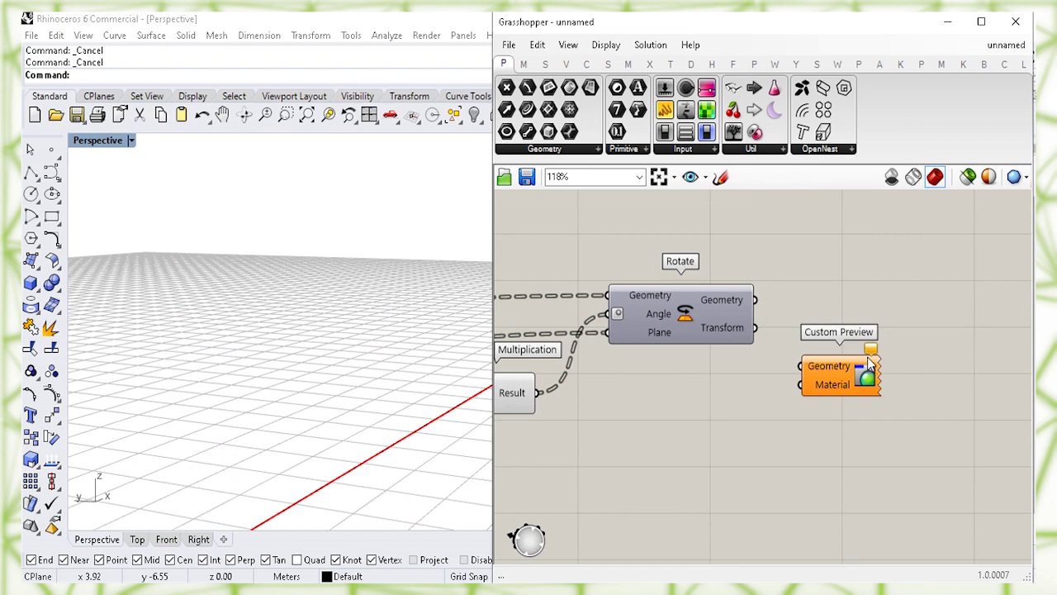
{"action": "left_click_drag", "start_coordinate": [862, 382], "coordinate": [892, 332]}
- Connect Rotate's Geometry output to Custom Preview's Geometry input and view the whole brick wall
{"action": "left_click", "coordinate": [733, 302]}
{"action": "left_click_drag", "start_coordinate": [753, 300], "coordinate": [898, 312]}
{"action": "left_click", "coordinate": [598, 350]}
{"action": "right_click_drag", "start_coordinate": [304, 263], "coordinate": [371, 314]}
- Set the Degrees slider feeding the Multiplication component to 21
{"action": "right_click_drag", "start_coordinate": [510, 274], "coordinate": [636, 255]}
{"action": "right_click_drag", "start_coordinate": [505, 272], "coordinate": [704, 233]}
{"action": "left_click", "coordinate": [660, 326]}
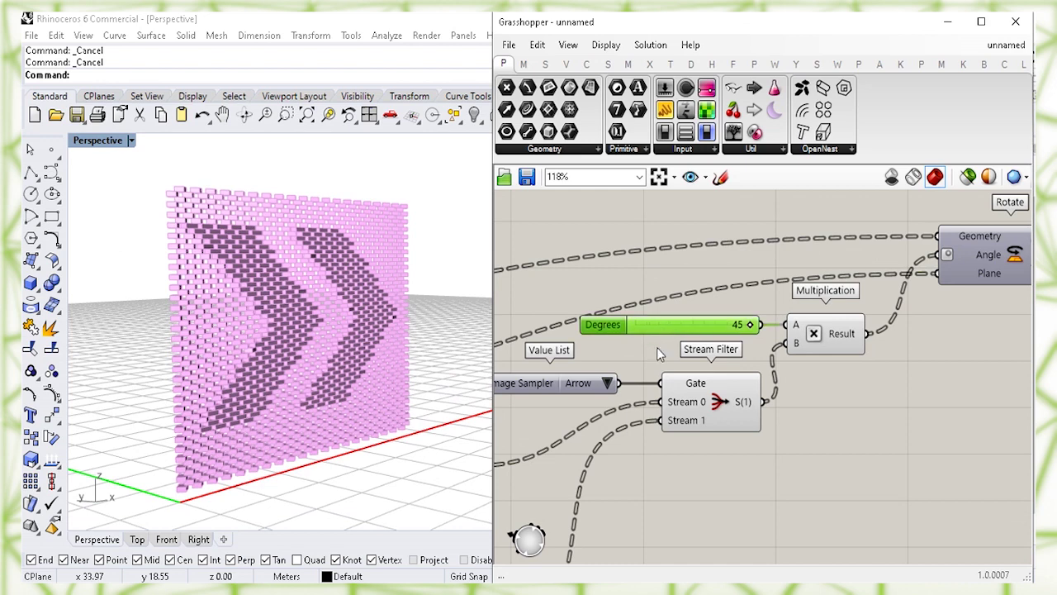
{"action": "double_click", "coordinate": [713, 327]}
{"action": "key", "text": "BackSpace"}
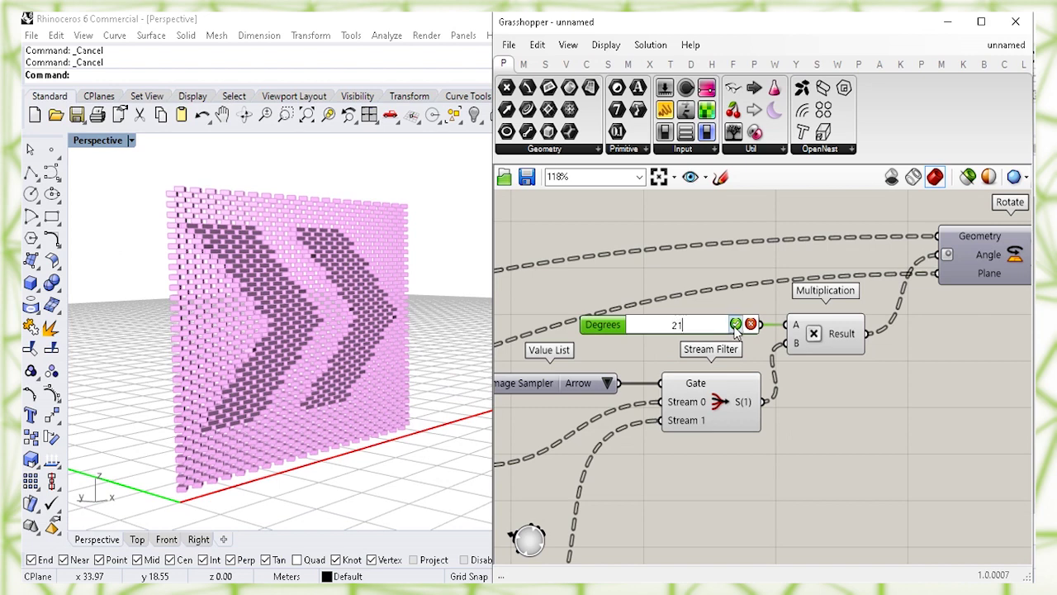
{"action": "key", "text": "Return"}
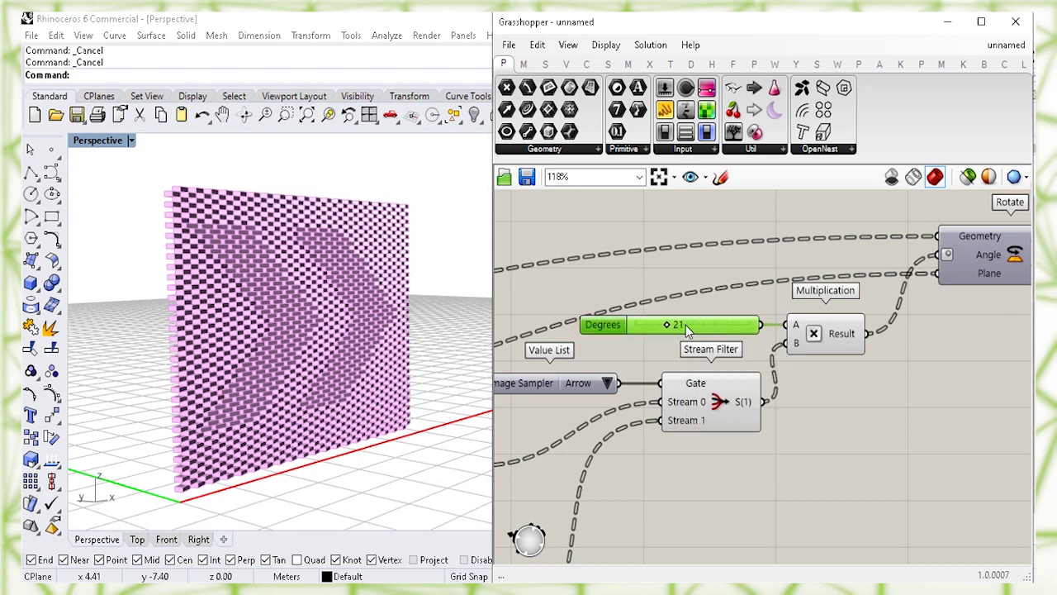
- Change the Degrees slider's value to 33
{"action": "double_click", "coordinate": [685, 325]}
{"action": "type", "text": "33"}
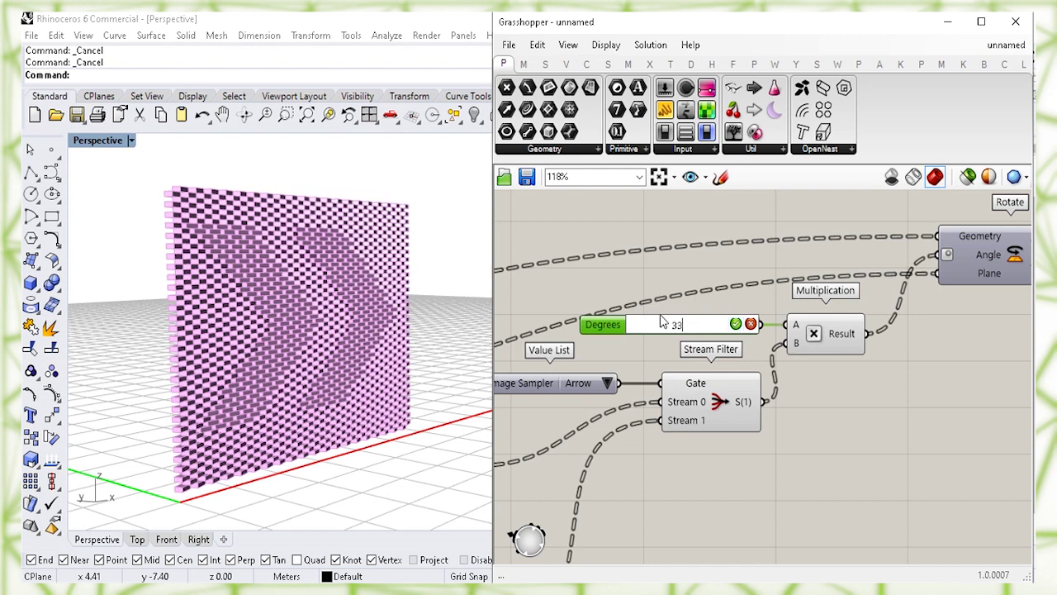
{"action": "left_click", "coordinate": [737, 324]}
{"action": "left_click", "coordinate": [707, 303]}
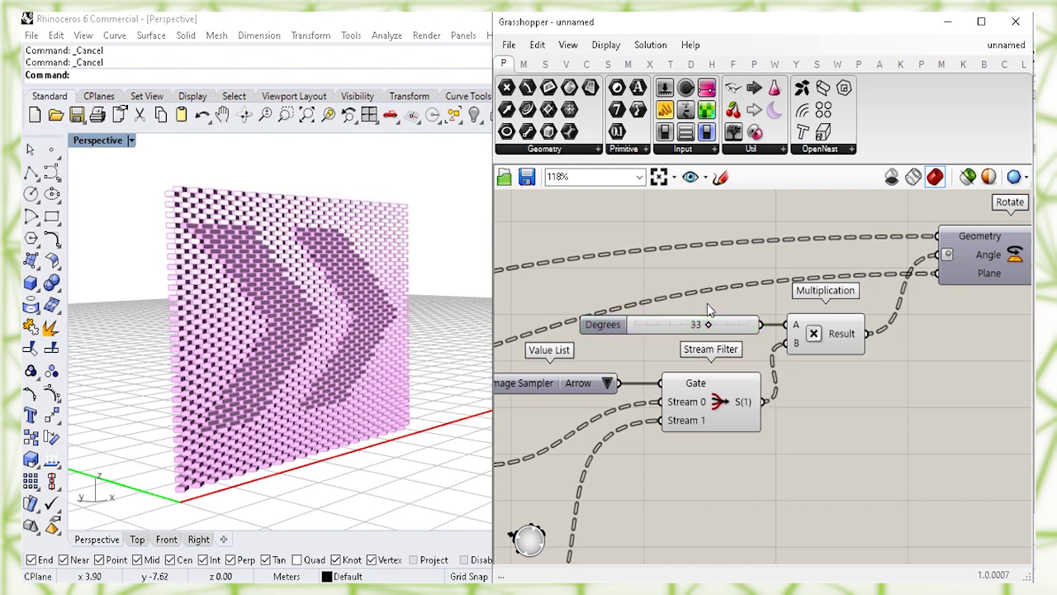
- Switch the Image Sampler value list to OM
{"action": "right_click_drag", "start_coordinate": [642, 364], "coordinate": [748, 340]}
{"action": "left_click", "coordinate": [713, 360]}
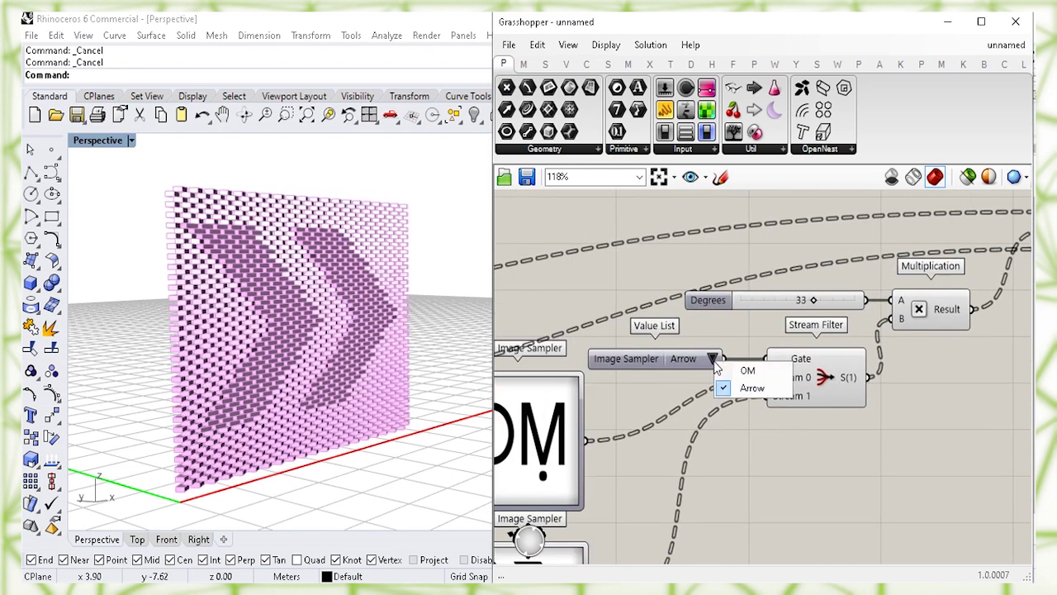
{"action": "left_click", "coordinate": [751, 385]}
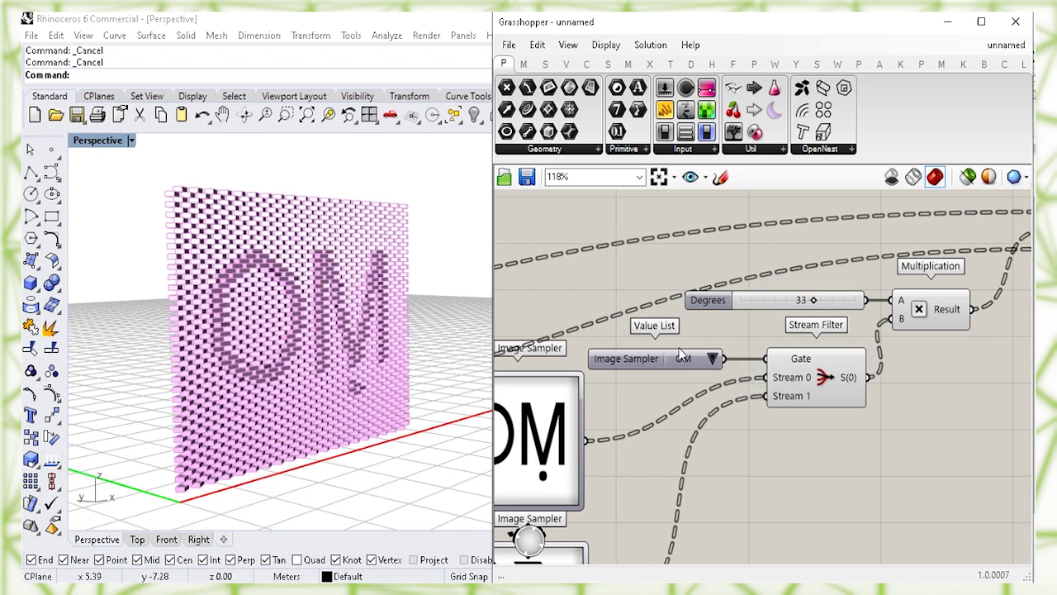
- Set the Degrees slider to 45
{"action": "left_click", "coordinate": [784, 304]}
{"action": "double_click", "coordinate": [794, 302]}
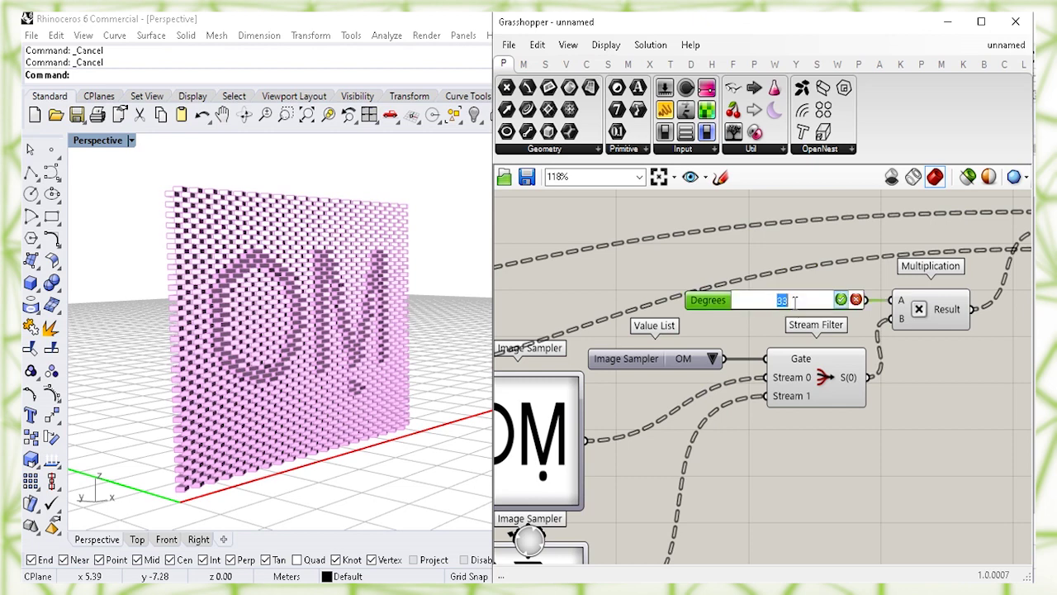
{"action": "type", "text": "45"}
{"action": "left_click", "coordinate": [842, 301]}
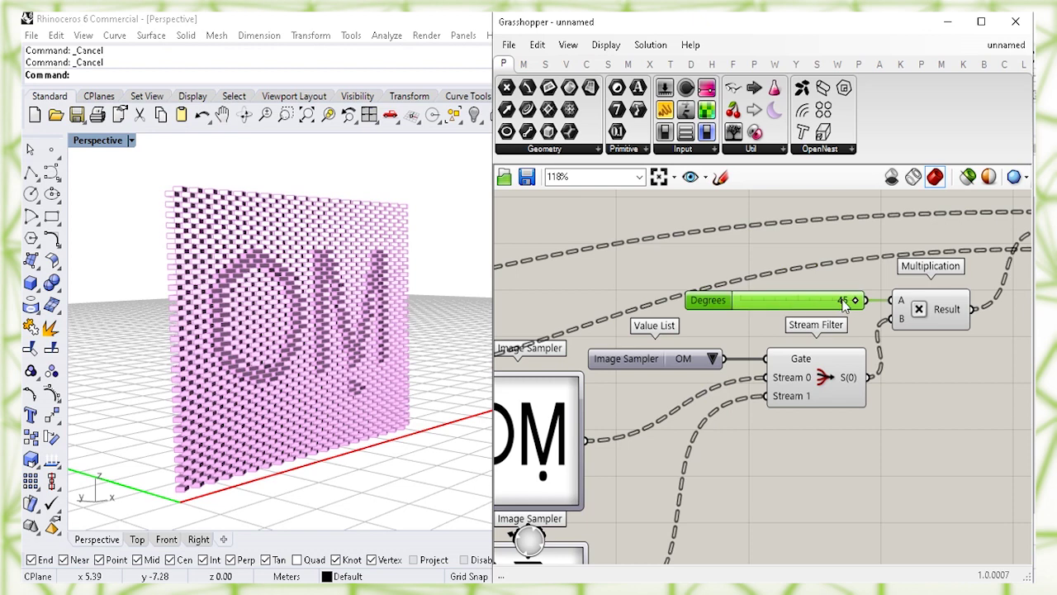
{"action": "left_click", "coordinate": [849, 278]}
- Bake the Rotate component's OM-patterned bricks onto the Default layer as a group
{"action": "right_click_drag", "start_coordinate": [872, 325], "coordinate": [729, 362]}
{"action": "right_click_drag", "start_coordinate": [956, 285], "coordinate": [786, 299]}
{"action": "left_click", "coordinate": [785, 285]}
{"action": "right_click", "coordinate": [788, 282]}
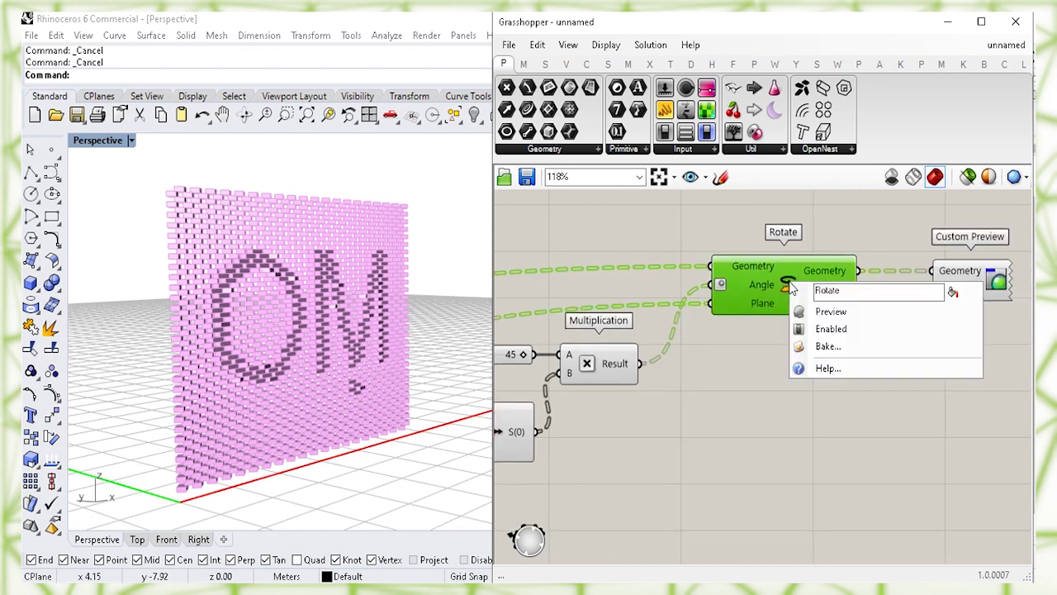
{"action": "left_click", "coordinate": [826, 346]}
{"action": "left_click", "coordinate": [824, 228]}
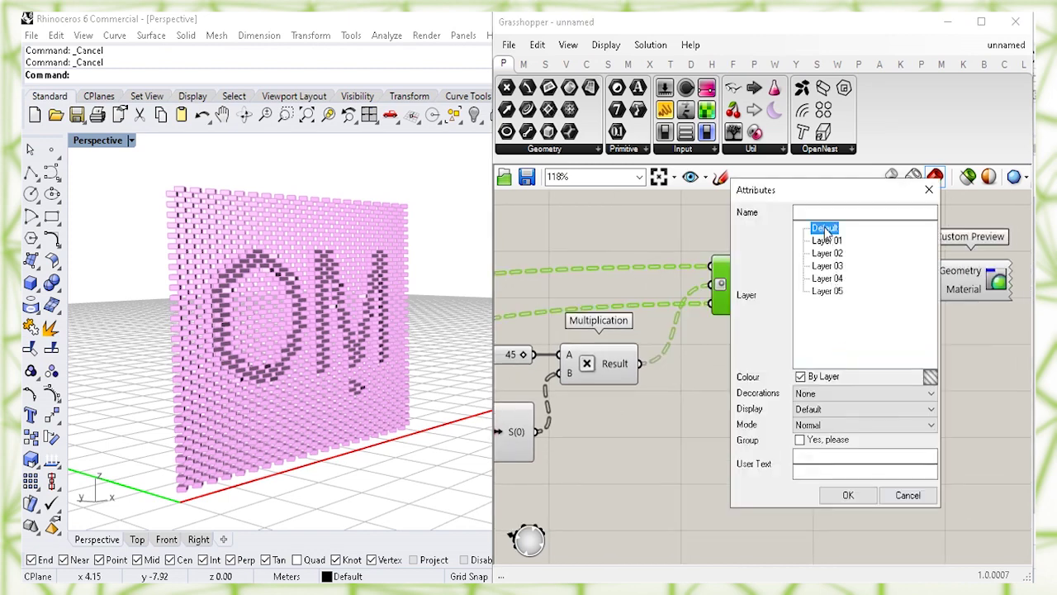
{"action": "left_click", "coordinate": [799, 439]}
{"action": "left_click", "coordinate": [848, 495]}
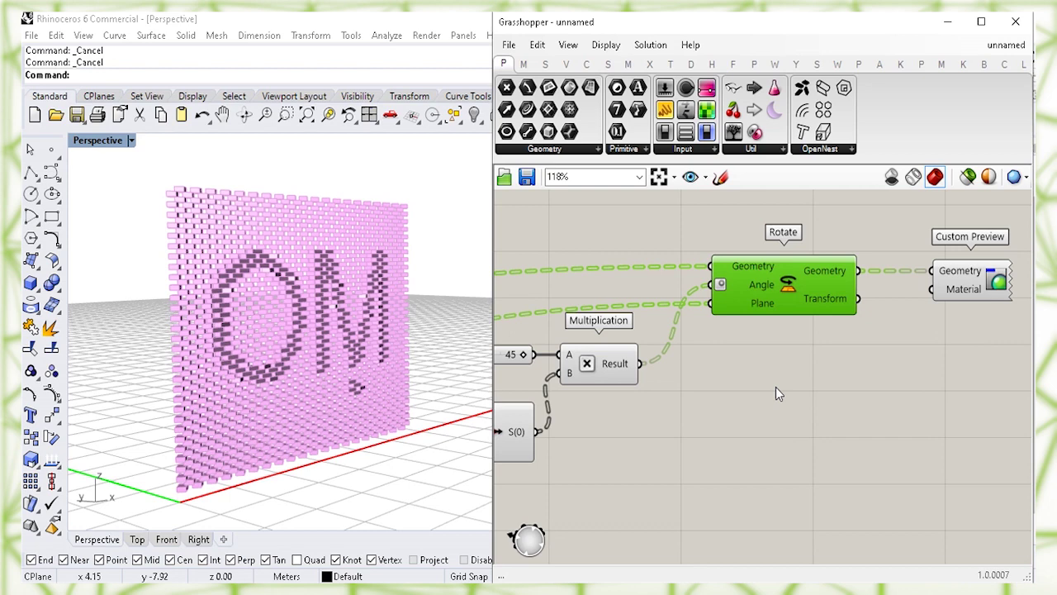
- Select the baked OM brick wall in the Perspective viewport to check its grouping, and clear the selection
{"action": "right_click_drag", "start_coordinate": [683, 376], "coordinate": [726, 375]}
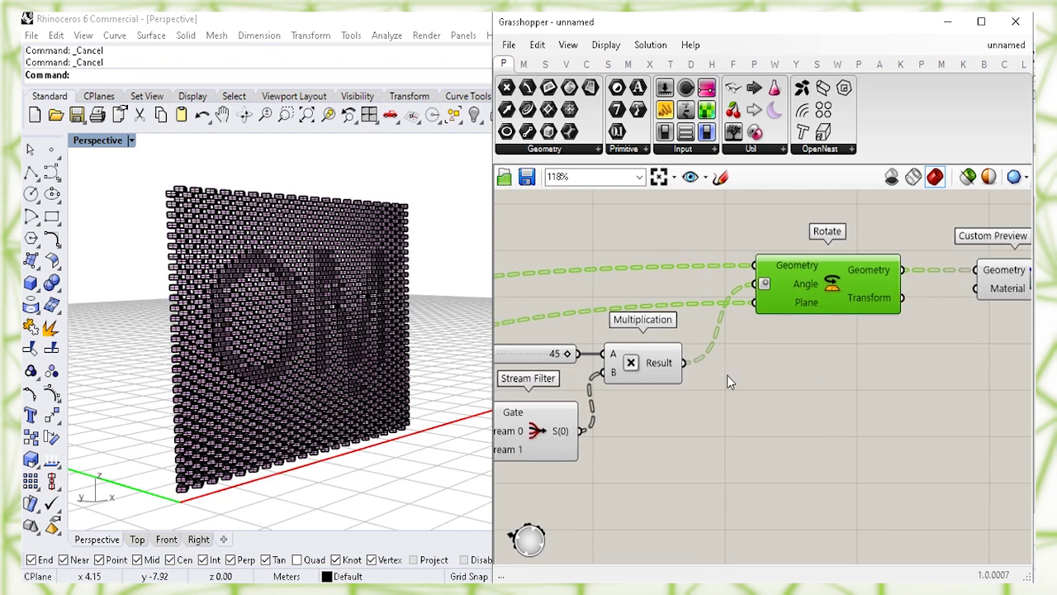
{"action": "left_click", "coordinate": [397, 330]}
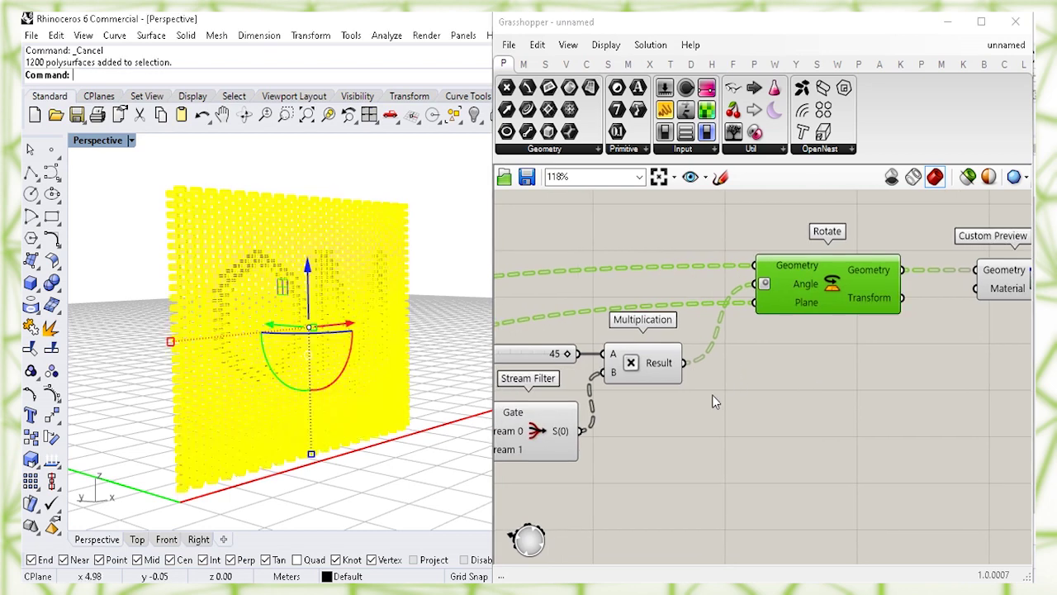
{"action": "left_click", "coordinate": [454, 243]}
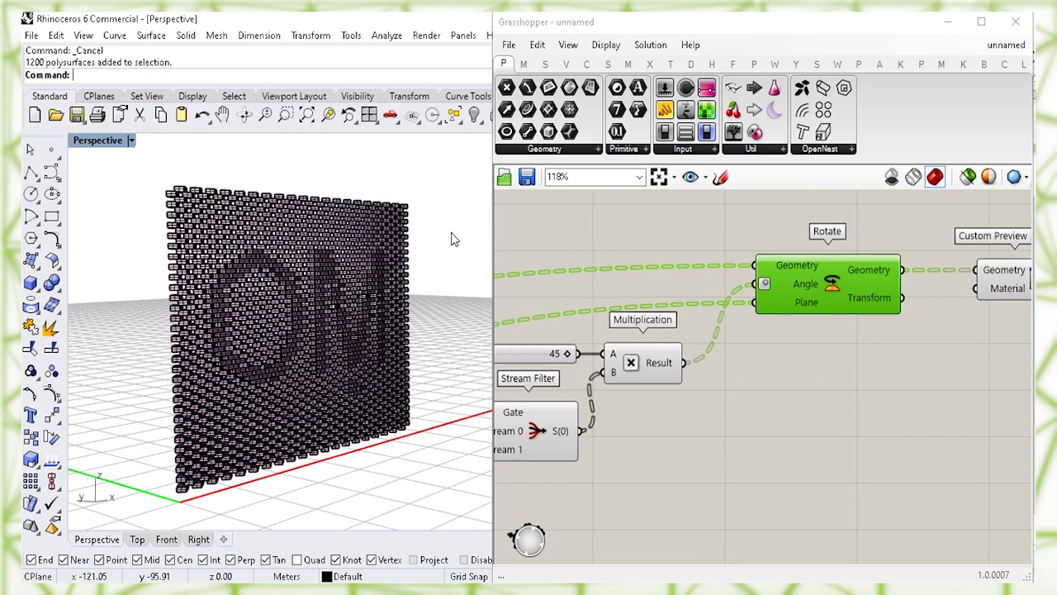
{"action": "left_click", "coordinate": [693, 294]}
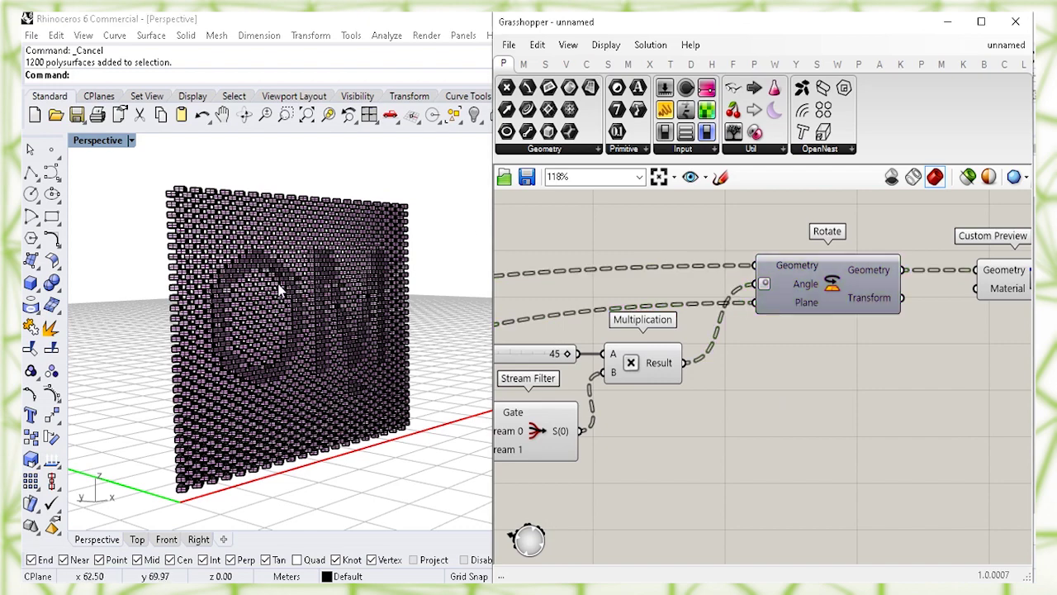
- Move the baked OM brick wall 9 units along the X axis, away from the Grasshopper preview, and deselect it
{"action": "scroll", "coordinate": [280, 289], "scroll_direction": "down", "scroll_amount": 6}
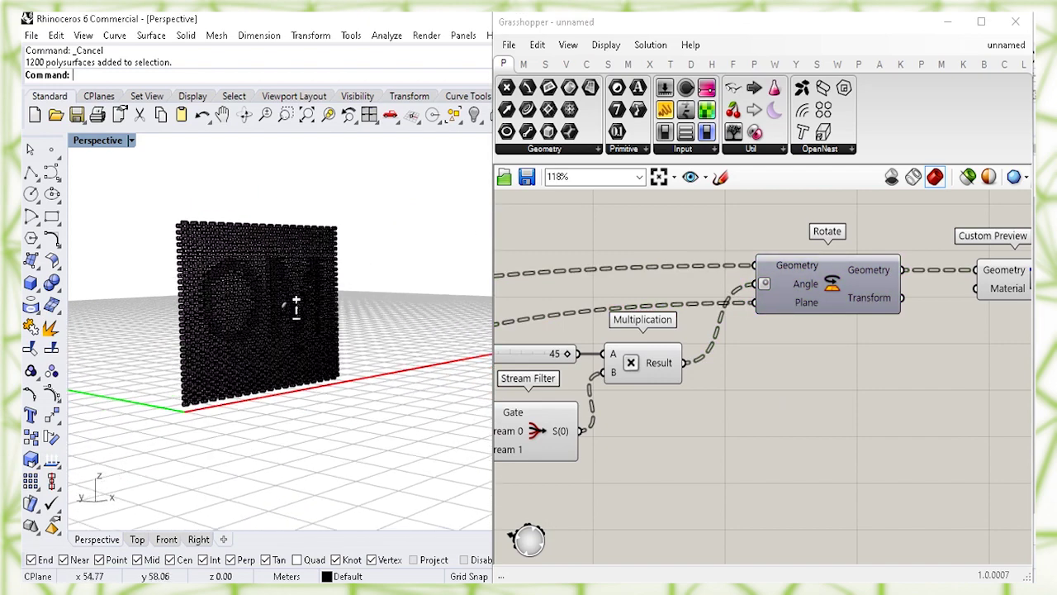
{"action": "left_click", "coordinate": [288, 314]}
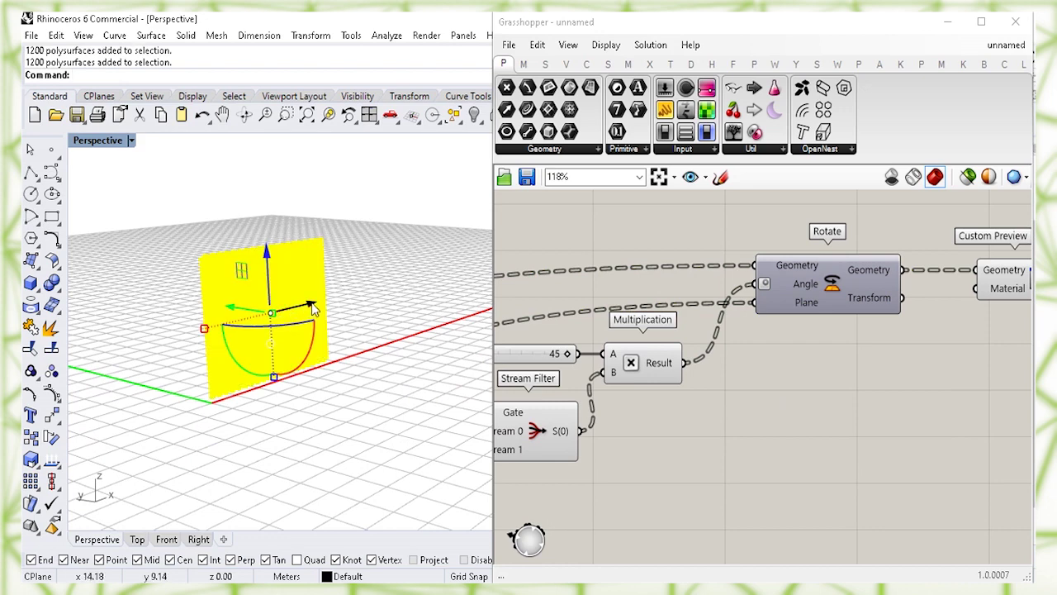
{"action": "left_click_drag", "start_coordinate": [312, 304], "coordinate": [311, 303]}
{"action": "left_click", "coordinate": [312, 307]}
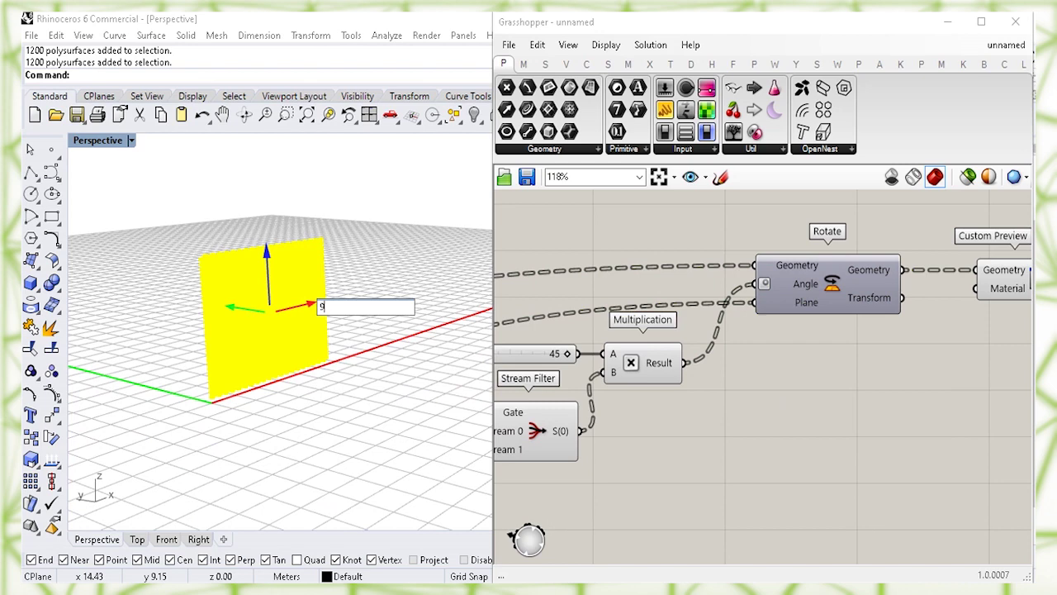
{"action": "type", "text": "9"}
{"action": "key", "text": "Return"}
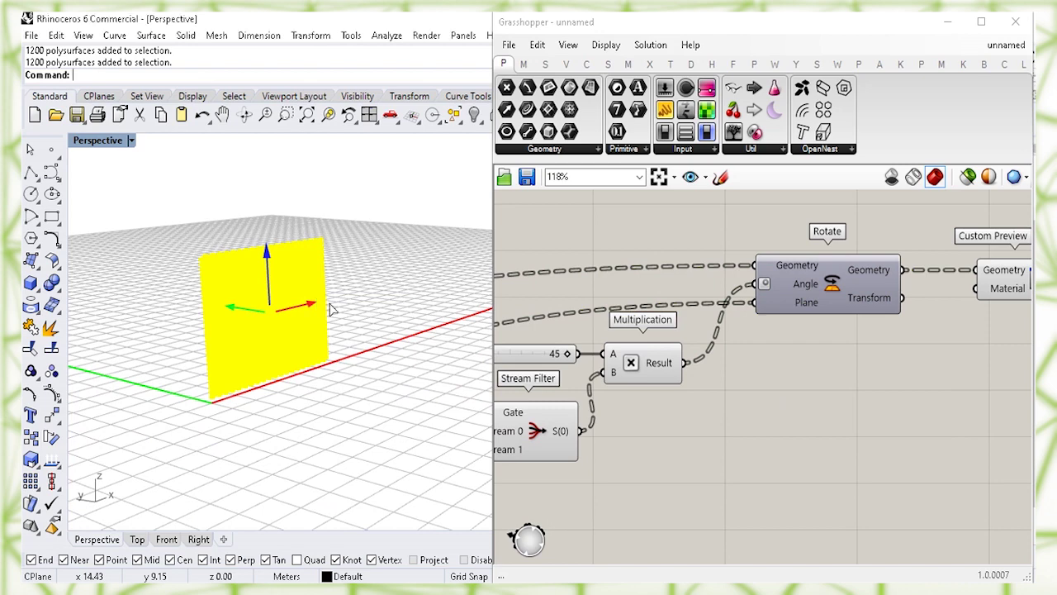
{"action": "left_click", "coordinate": [381, 356]}
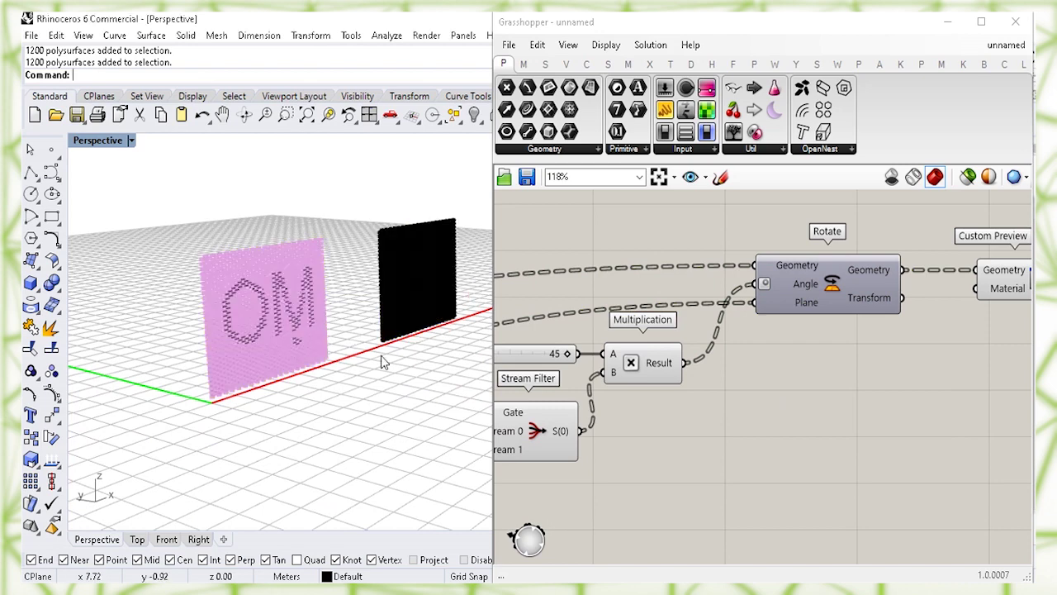
- Switch the Image Sampler value list to Arrow
{"action": "scroll", "coordinate": [301, 340], "scroll_direction": "up", "scroll_amount": 4}
{"action": "right_click_drag", "start_coordinate": [500, 374], "coordinate": [743, 312]}
{"action": "left_click", "coordinate": [688, 351]}
{"action": "left_click", "coordinate": [734, 379]}
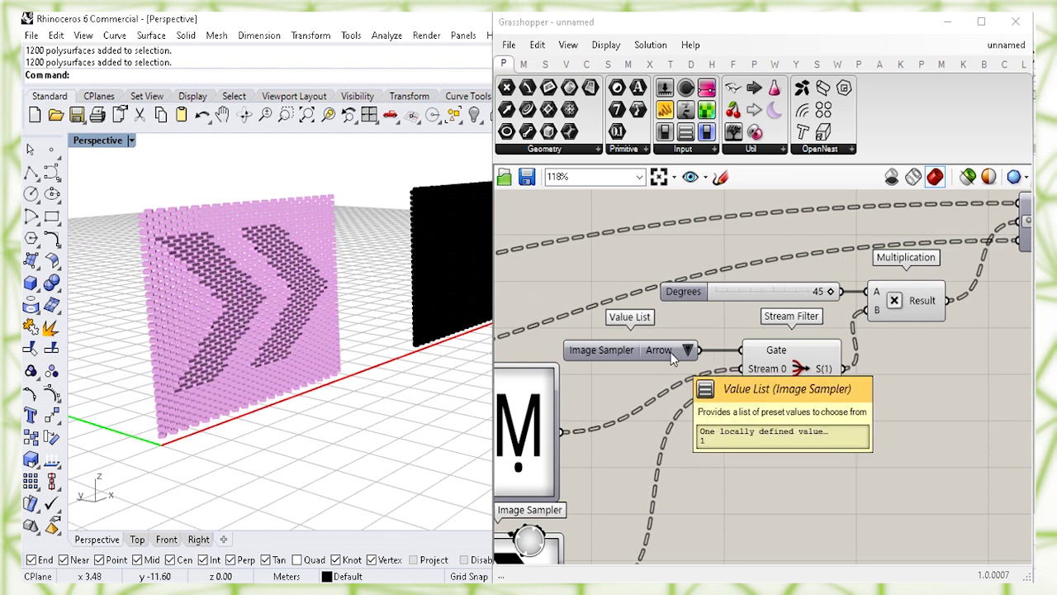
- Bake the Rotate component's arrow-patterned bricks onto the Default layer as a group
{"action": "right_click_drag", "start_coordinate": [834, 411], "coordinate": [570, 449]}
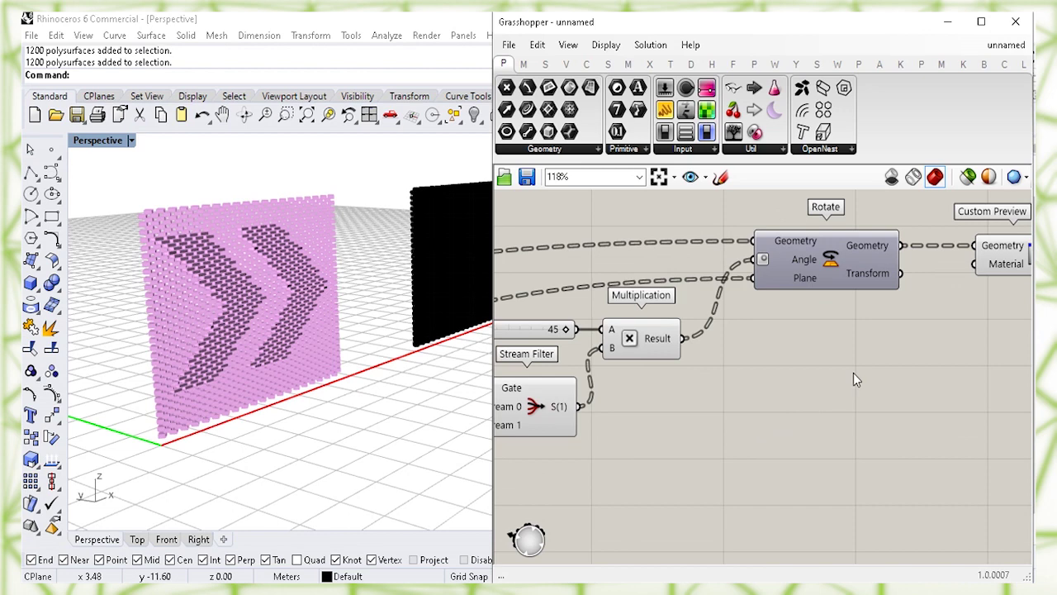
{"action": "right_click", "coordinate": [833, 264]}
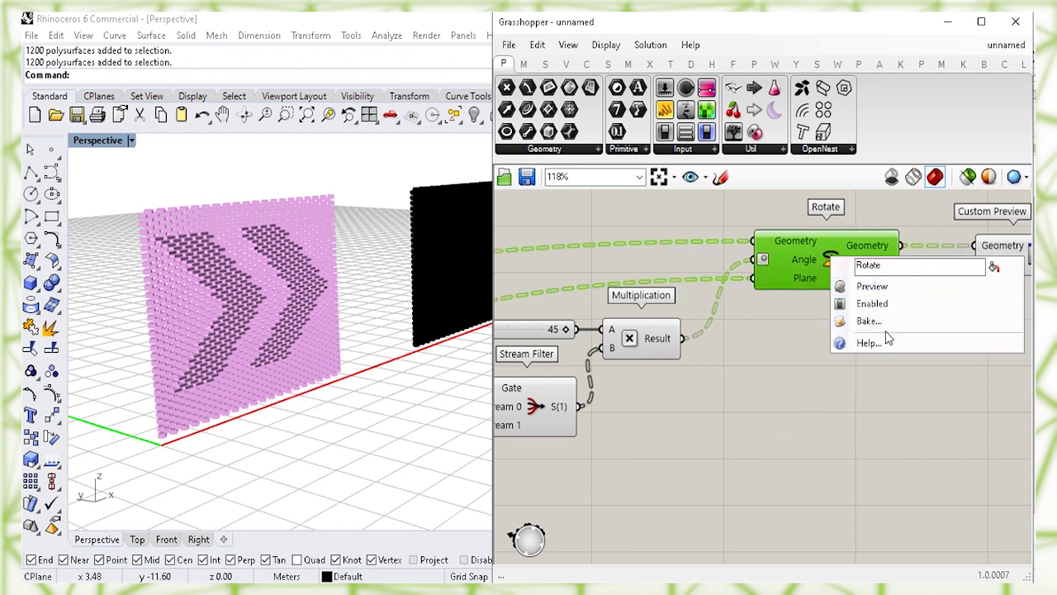
{"action": "left_click", "coordinate": [887, 322]}
{"action": "left_click", "coordinate": [871, 206]}
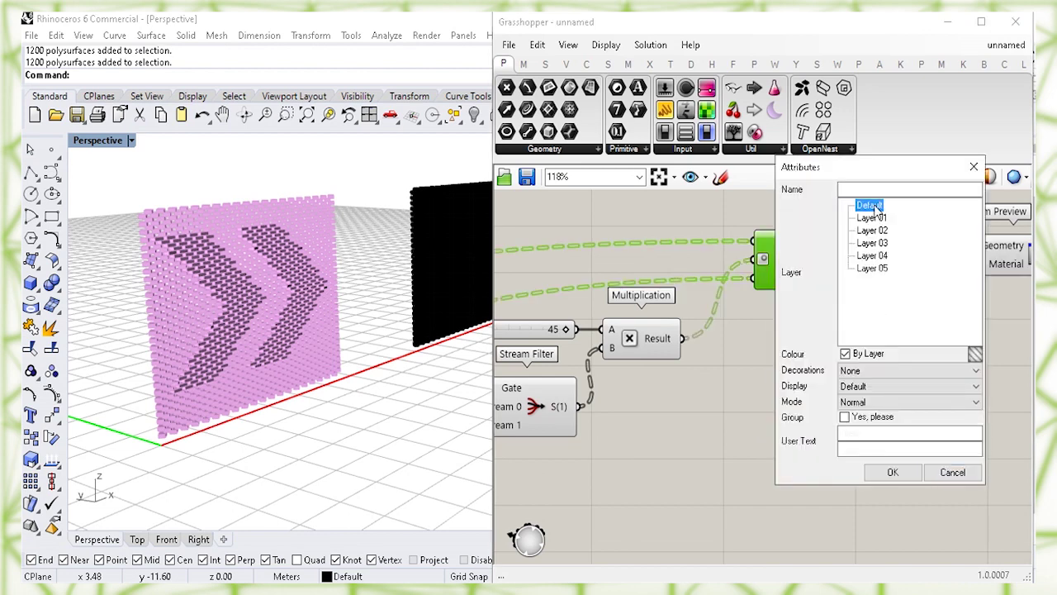
{"action": "left_click", "coordinate": [844, 416]}
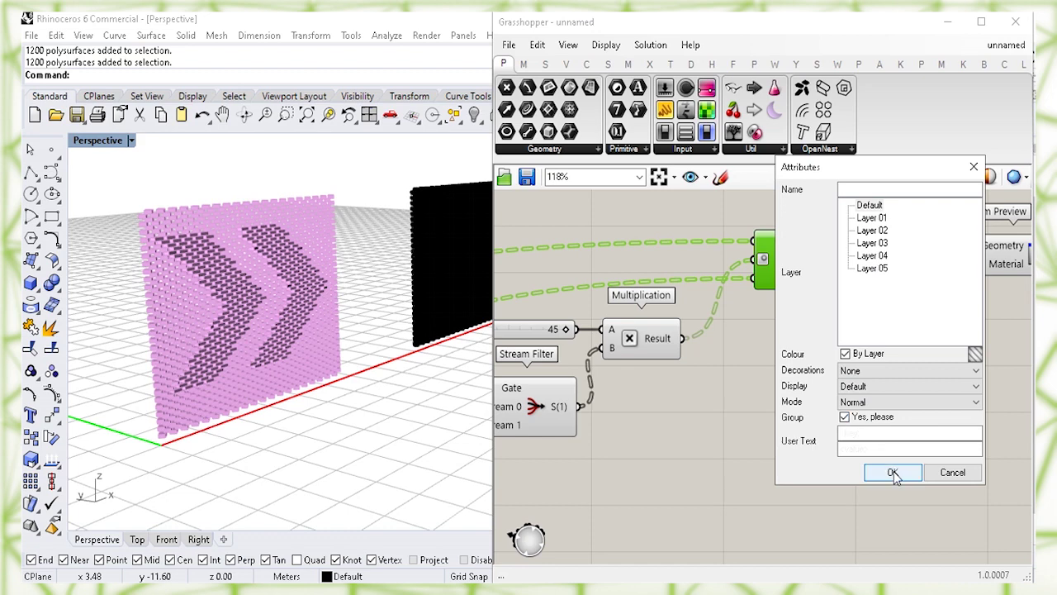
{"action": "left_click", "coordinate": [892, 472]}
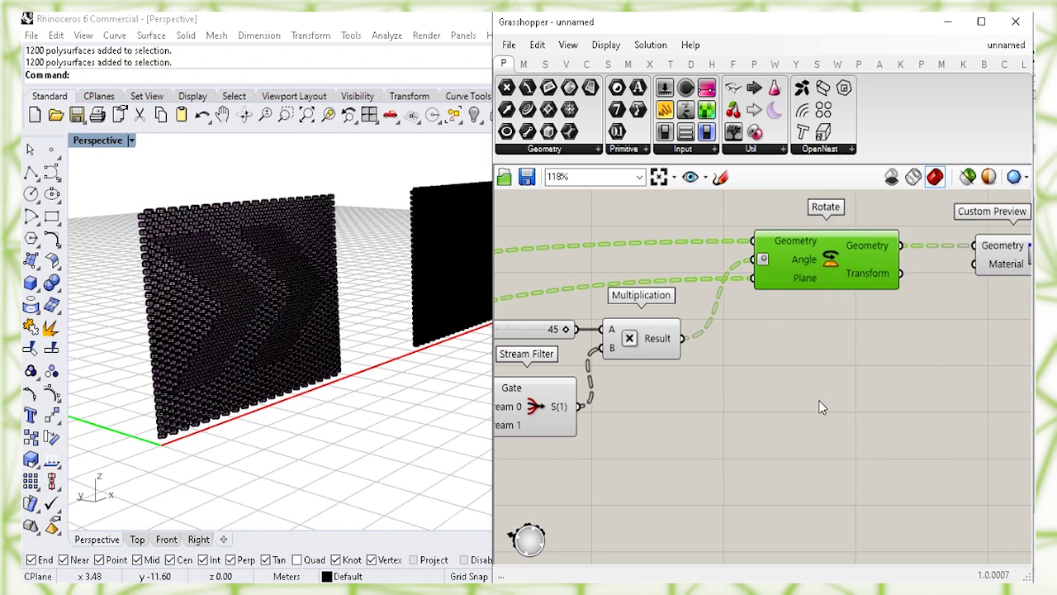
{"action": "left_click", "coordinate": [814, 392]}
{"action": "right_click_drag", "start_coordinate": [719, 391], "coordinate": [752, 380]}
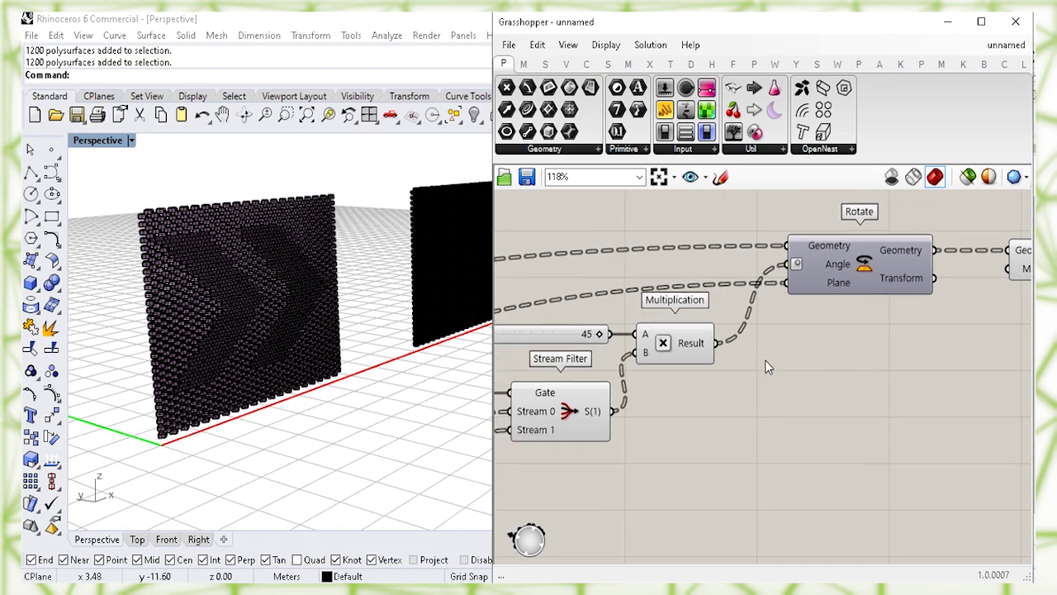
- Bake the Geometry parameter beside the OM logo in the Grasshopper definition onto Layer 04 without grouping, and deselect it
{"action": "scroll", "coordinate": [767, 366], "scroll_direction": "down", "scroll_amount": 2}
{"action": "right_click_drag", "start_coordinate": [660, 387], "coordinate": [843, 379]}
{"action": "right_click_drag", "start_coordinate": [632, 376], "coordinate": [851, 361]}
{"action": "right_click_drag", "start_coordinate": [623, 357], "coordinate": [782, 329]}
{"action": "right_click_drag", "start_coordinate": [629, 338], "coordinate": [783, 337]}
{"action": "right_click_drag", "start_coordinate": [543, 339], "coordinate": [903, 334]}
{"action": "right_click_drag", "start_coordinate": [562, 337], "coordinate": [717, 350]}
{"action": "right_click_drag", "start_coordinate": [499, 347], "coordinate": [892, 454]}
{"action": "right_click_drag", "start_coordinate": [848, 482], "coordinate": [890, 502]}
{"action": "left_click_drag", "start_coordinate": [890, 502], "coordinate": [804, 384]}
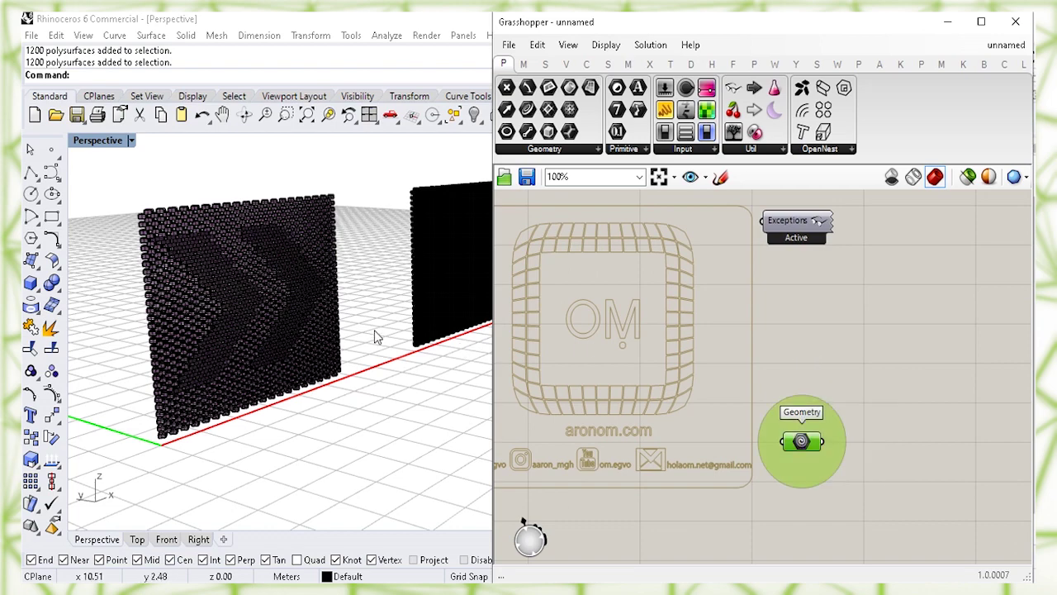
{"action": "right_click_drag", "start_coordinate": [378, 333], "coordinate": [319, 326]}
{"action": "right_click_drag", "start_coordinate": [371, 358], "coordinate": [413, 346]}
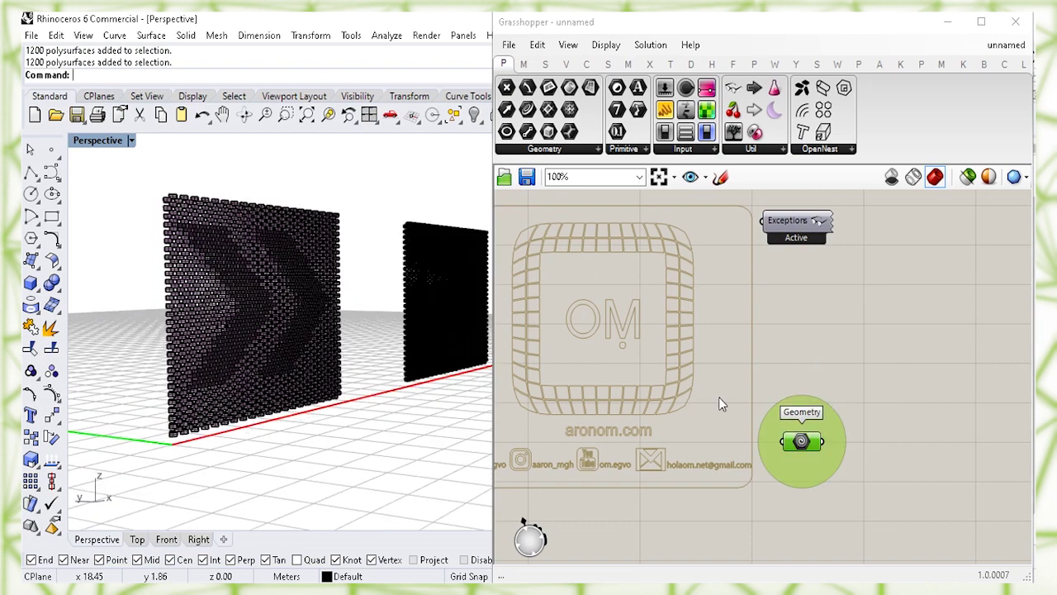
{"action": "right_click", "coordinate": [801, 442]}
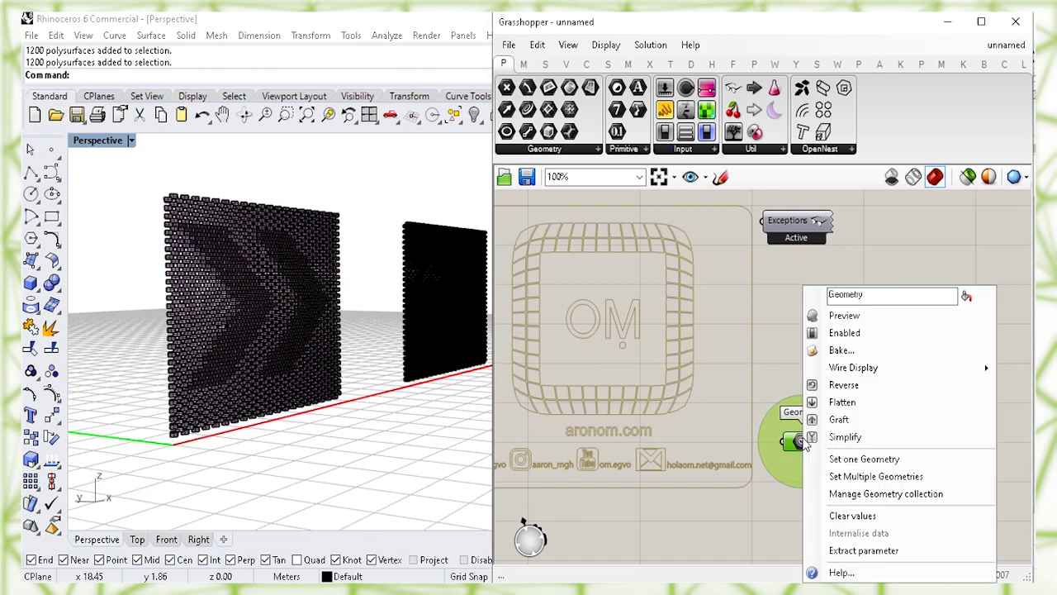
{"action": "left_click", "coordinate": [843, 350]}
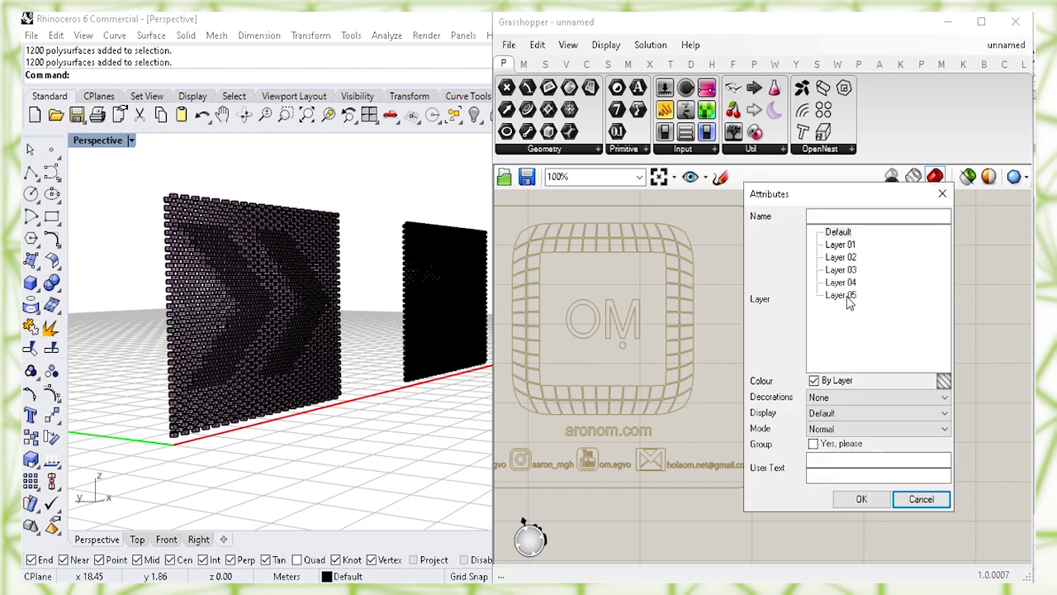
{"action": "left_click", "coordinate": [845, 282]}
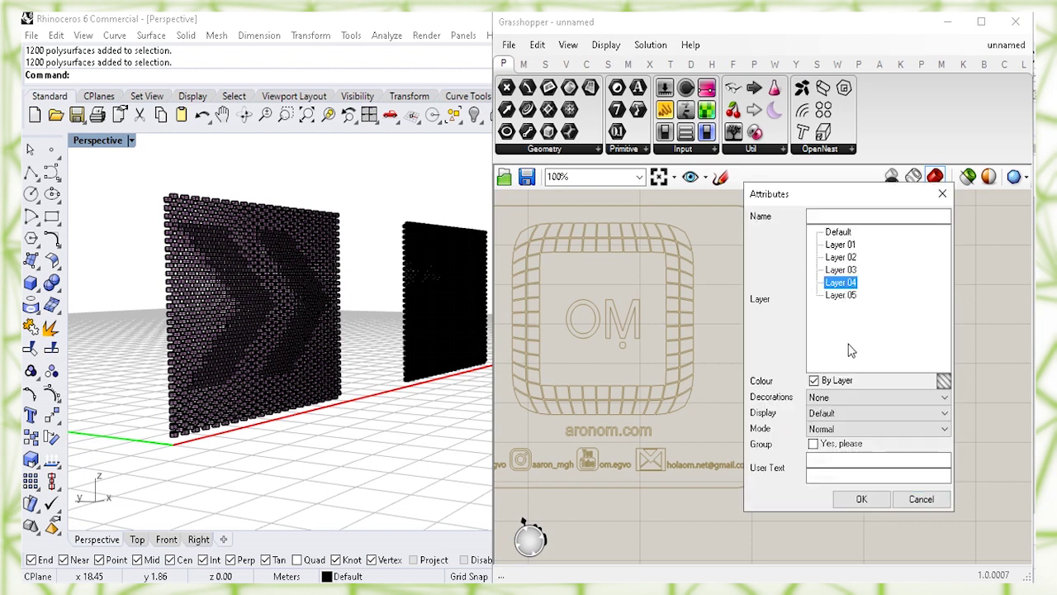
{"action": "left_click", "coordinate": [863, 500]}
{"action": "left_click", "coordinate": [846, 341]}
- Minimize the Grasshopper window and set Rhino's Perspective viewport to Shaded display
{"action": "right_click_drag", "start_coordinate": [251, 344], "coordinate": [325, 361]}
{"action": "scroll", "coordinate": [313, 353], "scroll_direction": "down", "scroll_amount": 2}
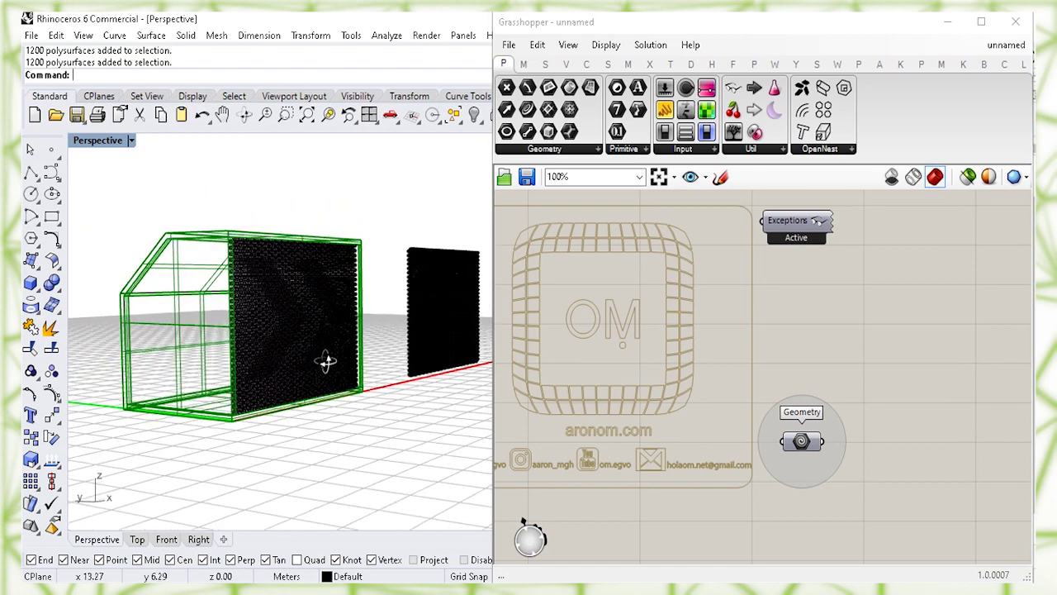
{"action": "left_click", "coordinate": [815, 346]}
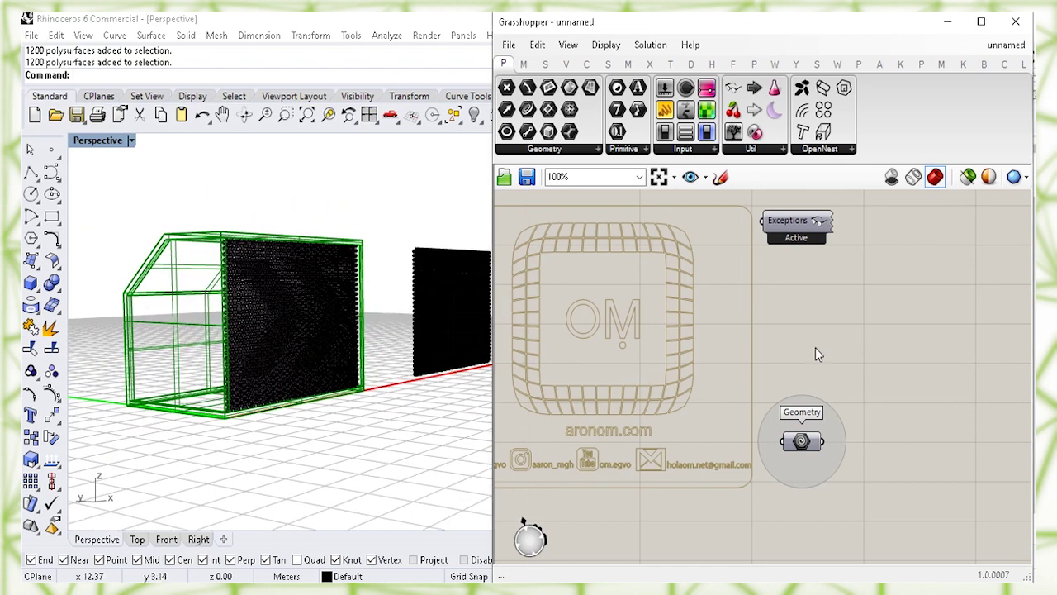
{"action": "left_click", "coordinate": [948, 29]}
{"action": "mouse_move", "coordinate": [628, 314]}
{"action": "right_mouse_down"}
{"action": "mouse_move", "coordinate": [581, 333]}
{"action": "mouse_move", "coordinate": [482, 343]}
{"action": "mouse_move", "coordinate": [413, 323]}
{"action": "mouse_move", "coordinate": [533, 403]}
{"action": "mouse_move", "coordinate": [533, 472]}
{"action": "mouse_move", "coordinate": [507, 439]}
{"action": "right_mouse_up"}
{"action": "left_click", "coordinate": [131, 141]}
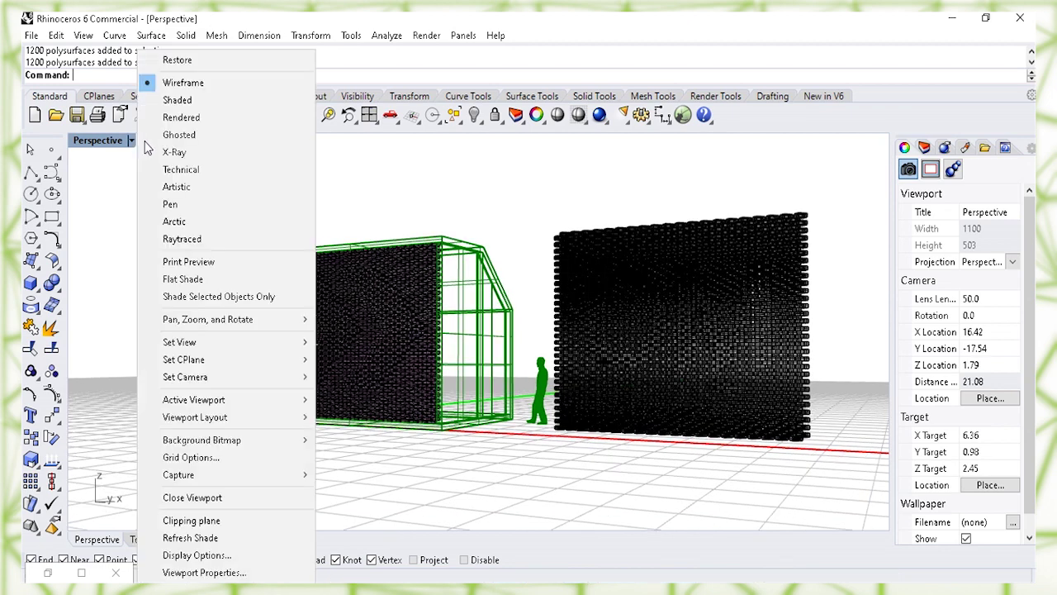
{"action": "left_click", "coordinate": [198, 100]}
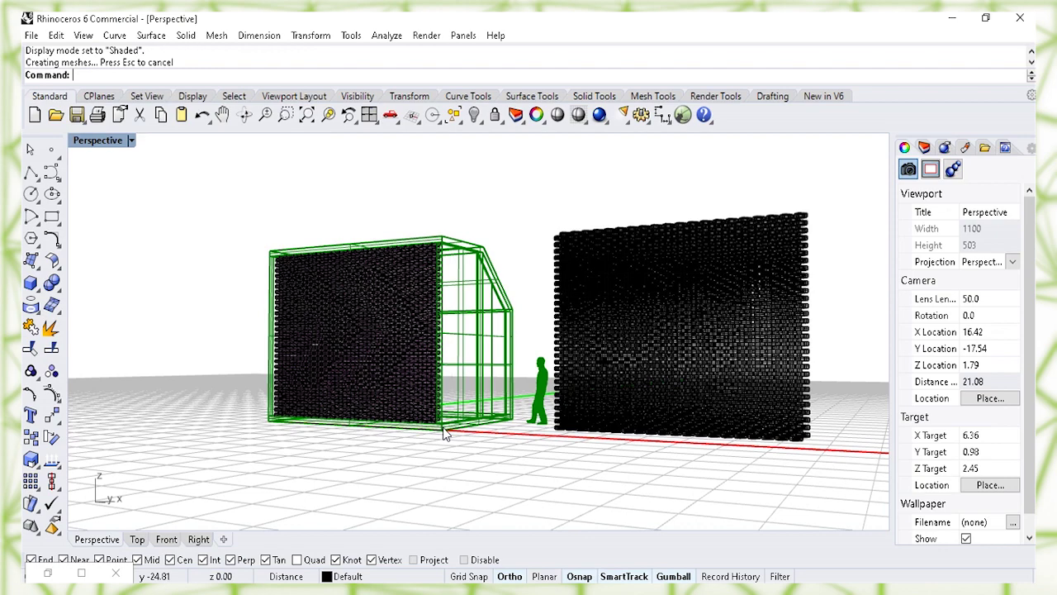
{"action": "scroll", "coordinate": [485, 417], "scroll_direction": "up", "scroll_amount": 3}
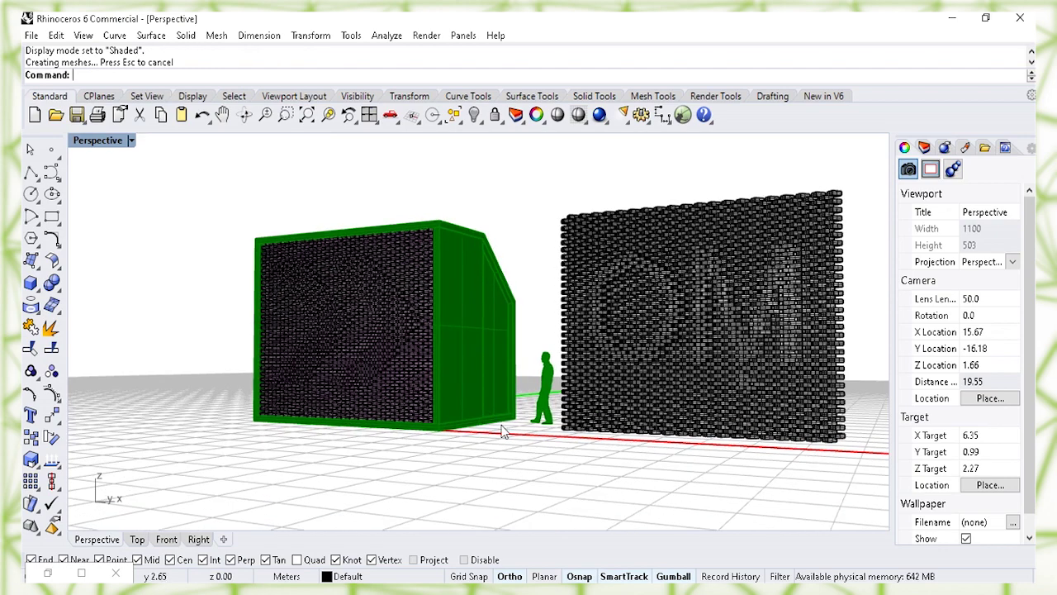
- Select all the baked objects, turn off their surface isocurves, and clear the selection
{"action": "left_click_drag", "start_coordinate": [817, 474], "coordinate": [161, 175]}
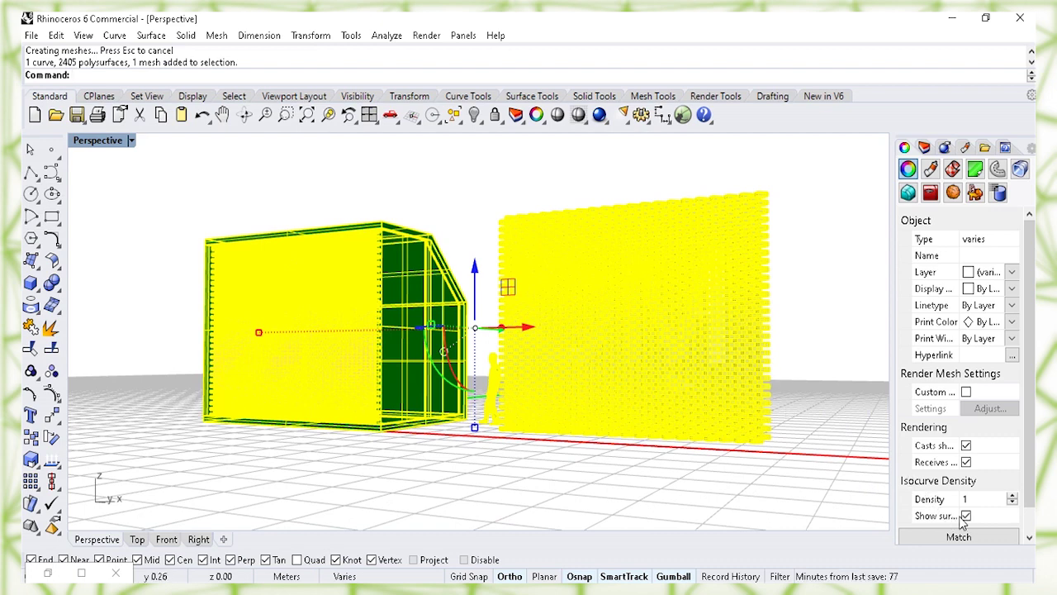
{"action": "left_click", "coordinate": [967, 516]}
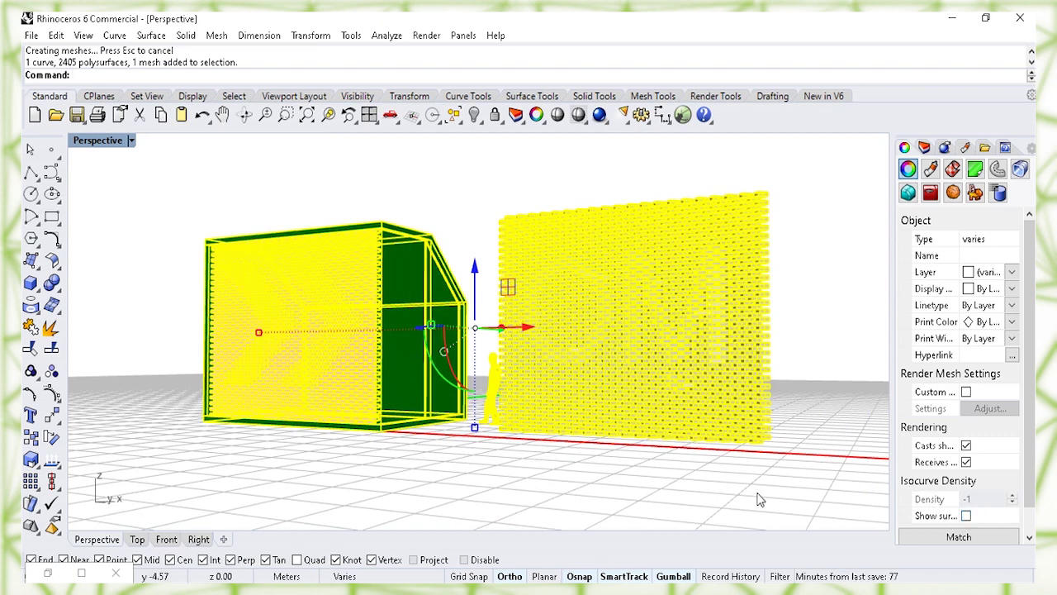
{"action": "left_click", "coordinate": [429, 477]}
{"action": "scroll", "coordinate": [426, 455], "scroll_direction": "up", "scroll_amount": 1}
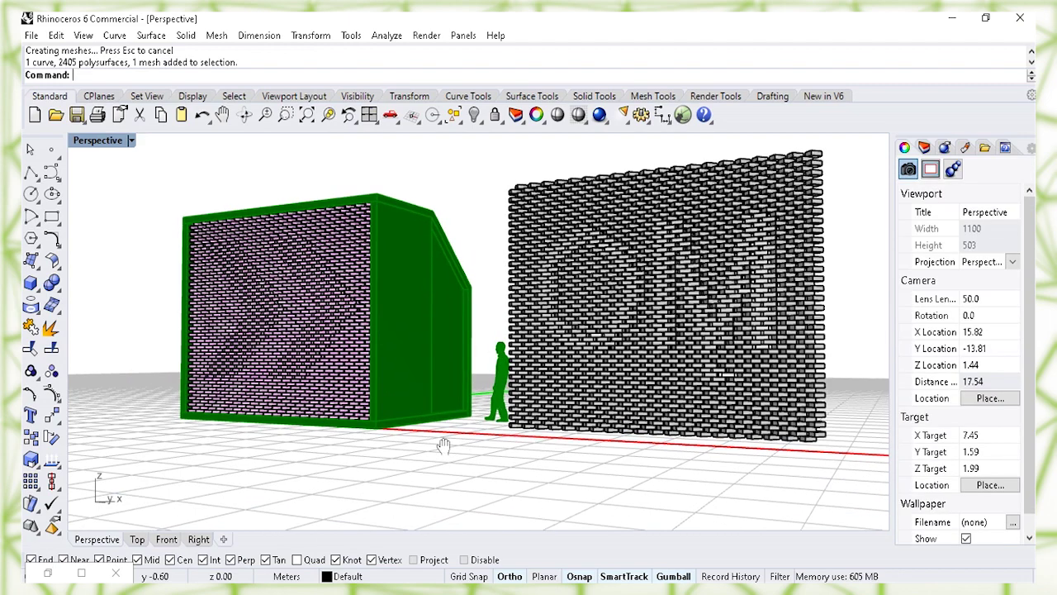
{"action": "right_click_drag", "start_coordinate": [442, 444], "coordinate": [460, 447]}
- Assign the slanted panel in the pavilion's side wall, next to the human figure, to Layer 01
{"action": "left_click", "coordinate": [408, 364]}
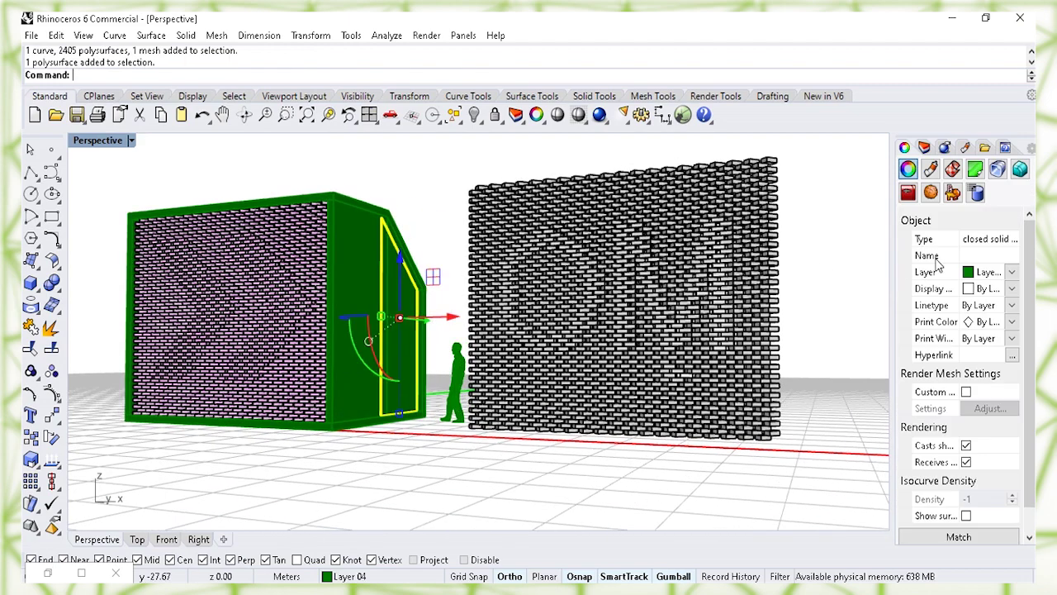
{"action": "left_click", "coordinate": [1014, 274]}
{"action": "left_click", "coordinate": [991, 303]}
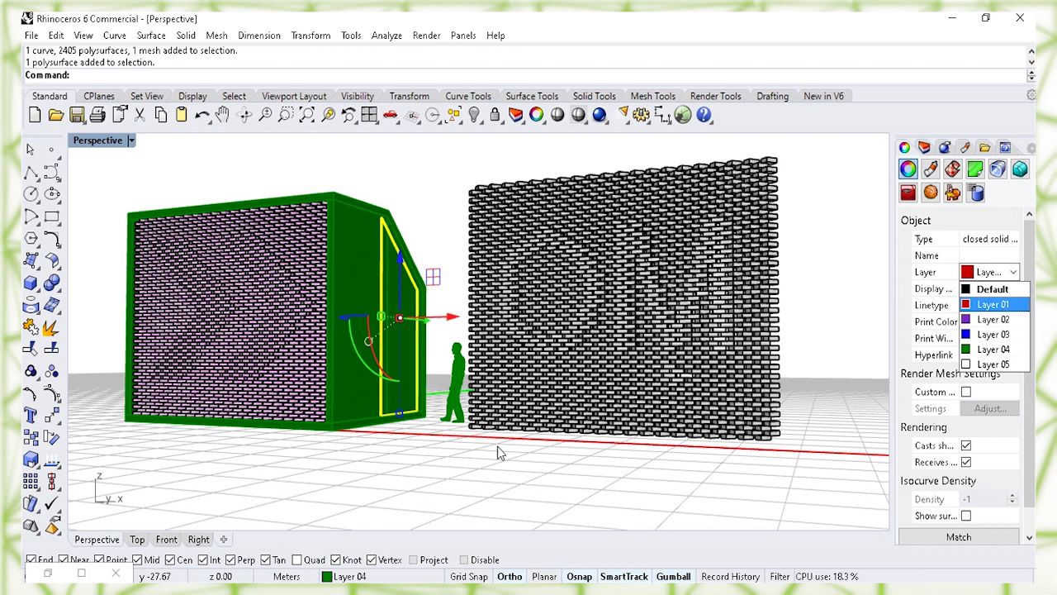
- Assign the human figure mesh to Layer 03 and deselect it
{"action": "left_click", "coordinate": [457, 399]}
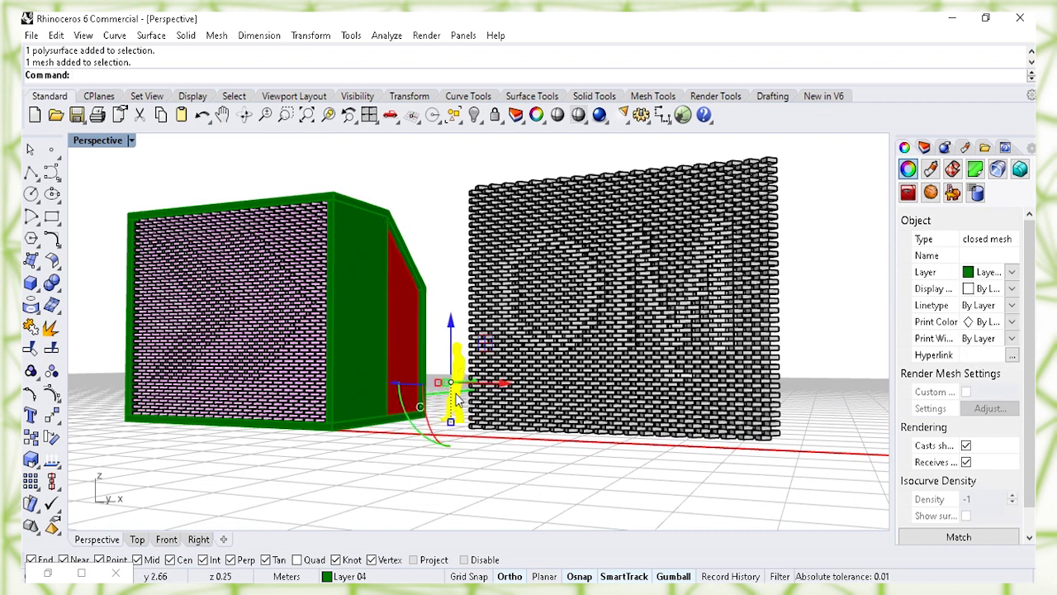
{"action": "left_click", "coordinate": [1014, 274]}
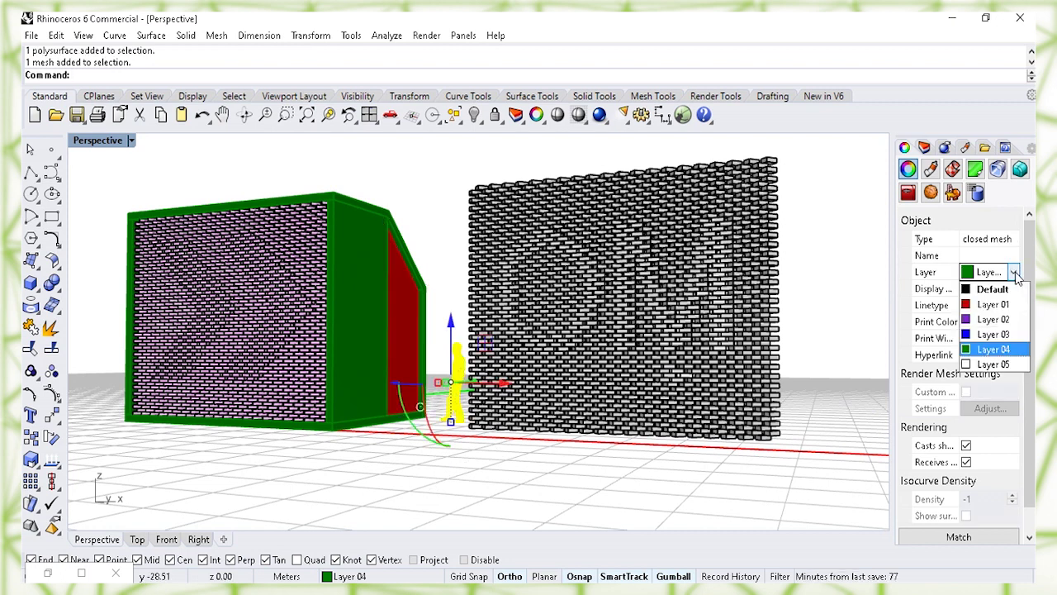
{"action": "left_click", "coordinate": [995, 334]}
{"action": "left_click", "coordinate": [426, 510]}
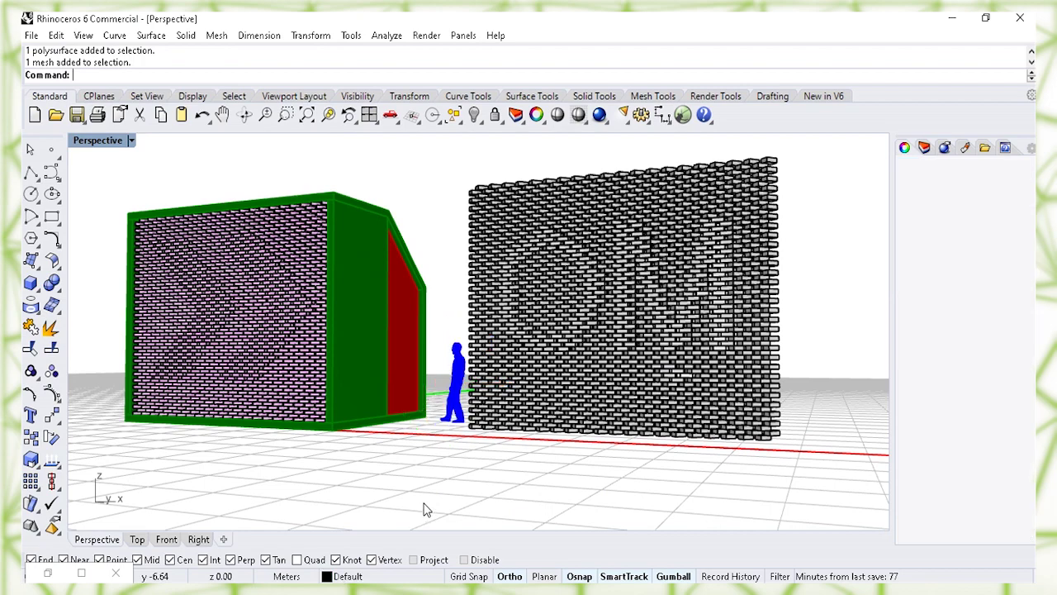
- Duplicate the pavilion shell and human figure in place, and move the duplicates along the X axis to enclose the OM brick wall
{"action": "left_click_drag", "start_coordinate": [450, 450], "coordinate": [375, 355]}
{"action": "right_click_drag", "start_coordinate": [378, 355], "coordinate": [384, 303]}
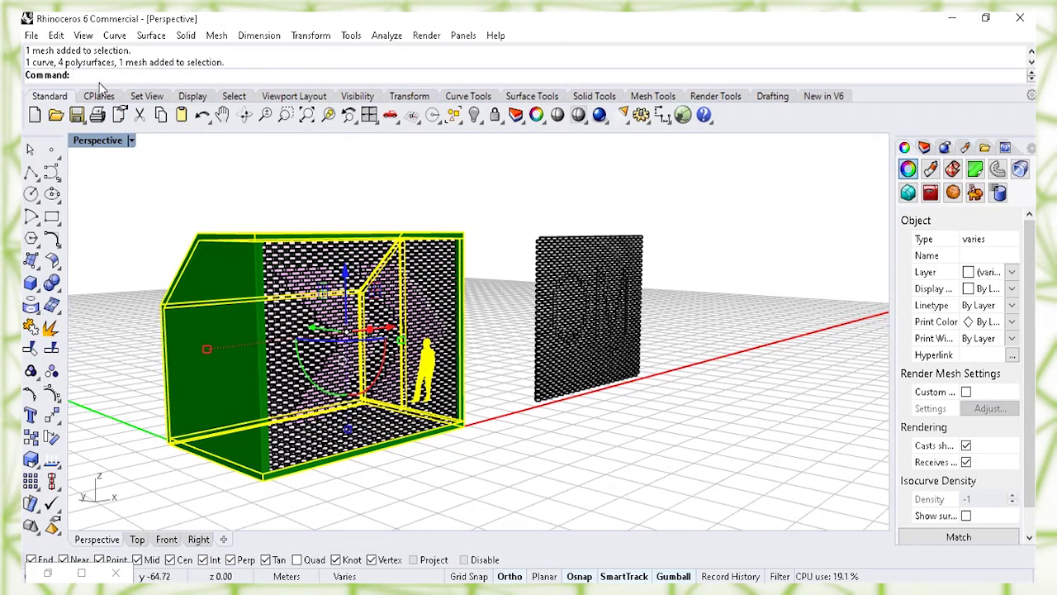
{"action": "key", "text": "ctrl+c"}
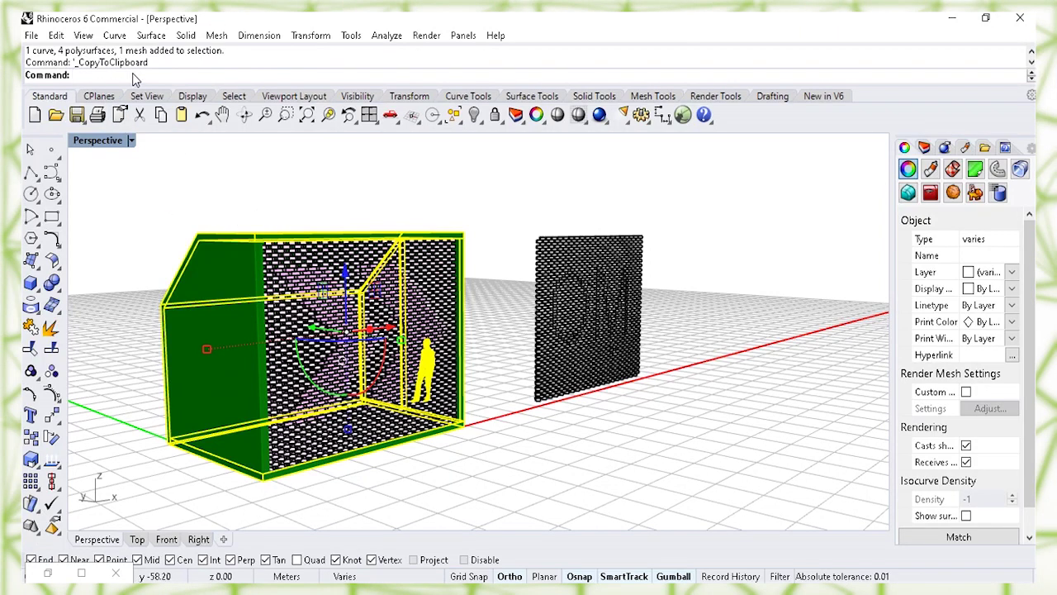
{"action": "key", "text": "ctrl+v"}
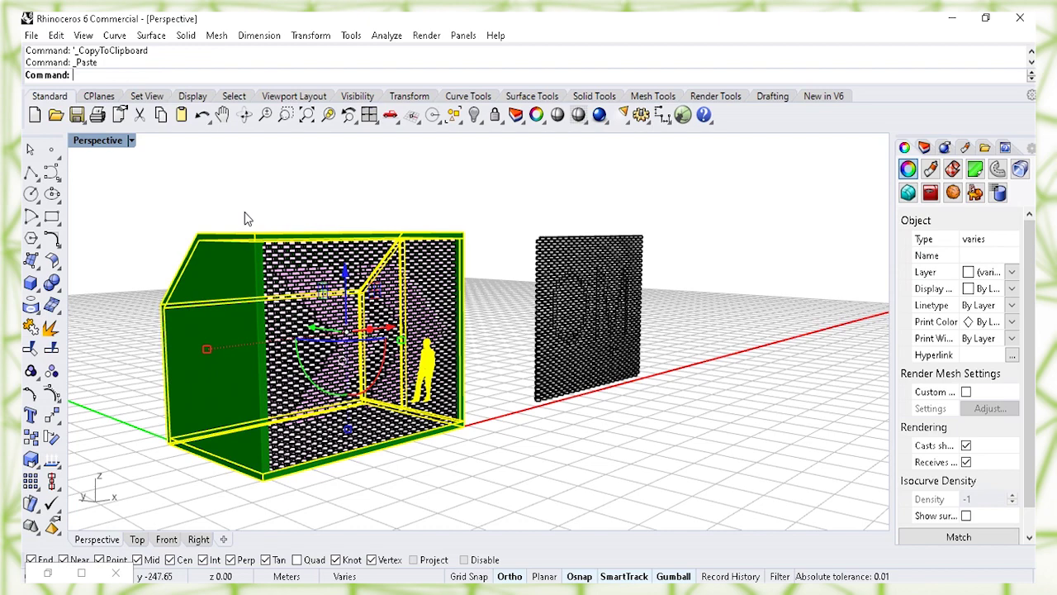
{"action": "right_click_drag", "start_coordinate": [339, 259], "coordinate": [357, 320]}
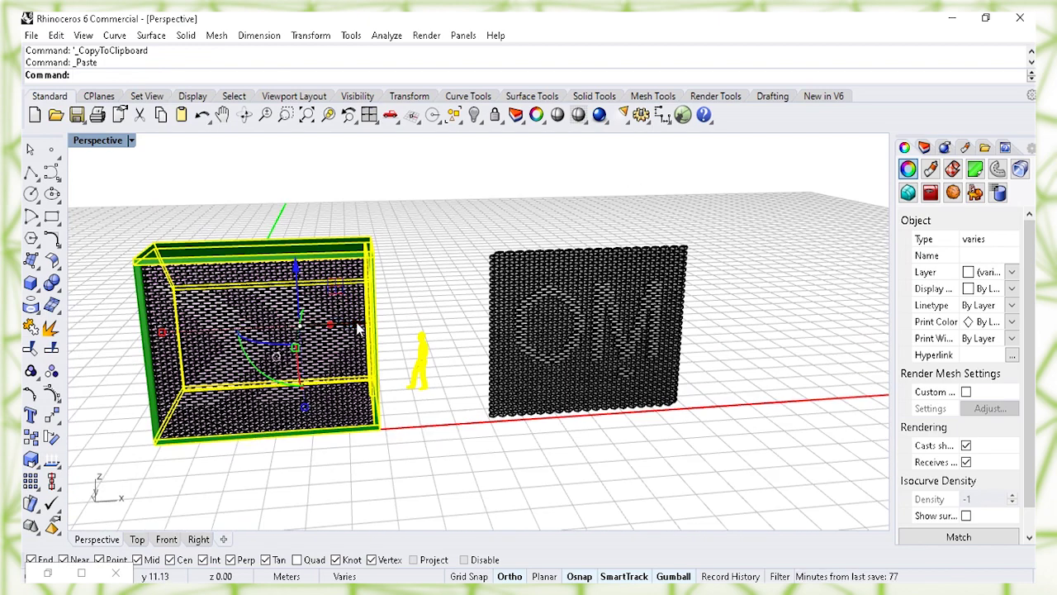
{"action": "key", "text": "Return"}
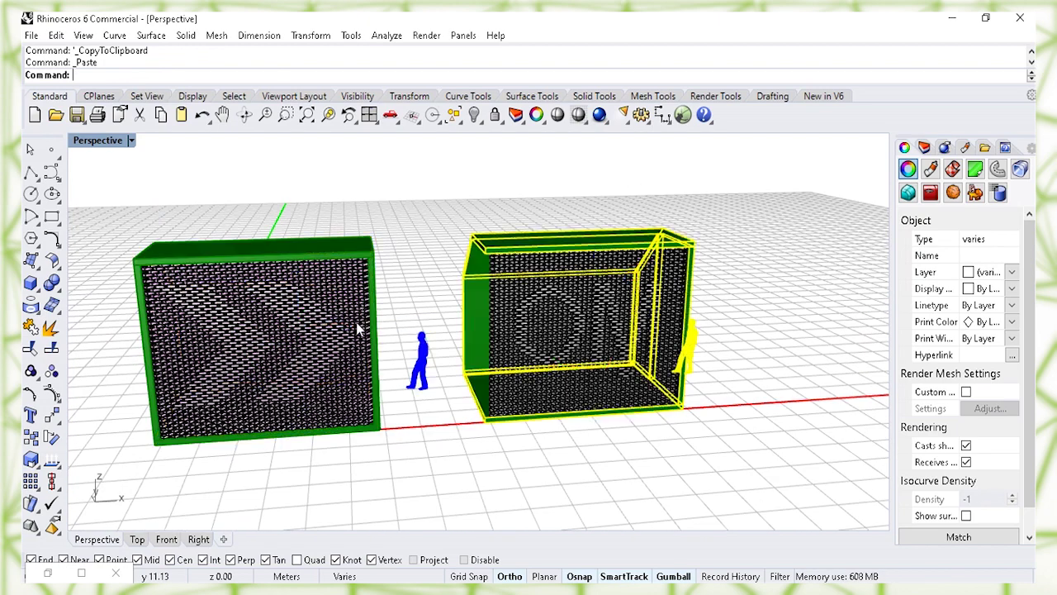
{"action": "key", "text": "Escape"}
- Move the closed end wall of the arrow pavilion along the X axis to the open end of the OM pavilion
{"action": "right_click_drag", "start_coordinate": [760, 472], "coordinate": [379, 397]}
{"action": "left_click", "coordinate": [170, 371]}
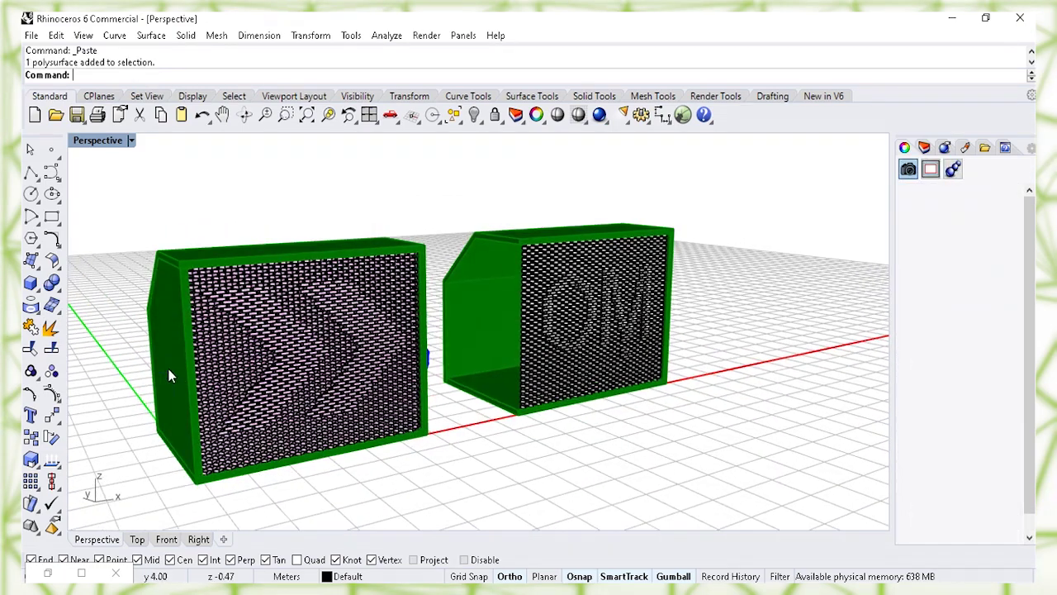
{"action": "left_click", "coordinate": [228, 351]}
{"action": "key", "text": "Return"}
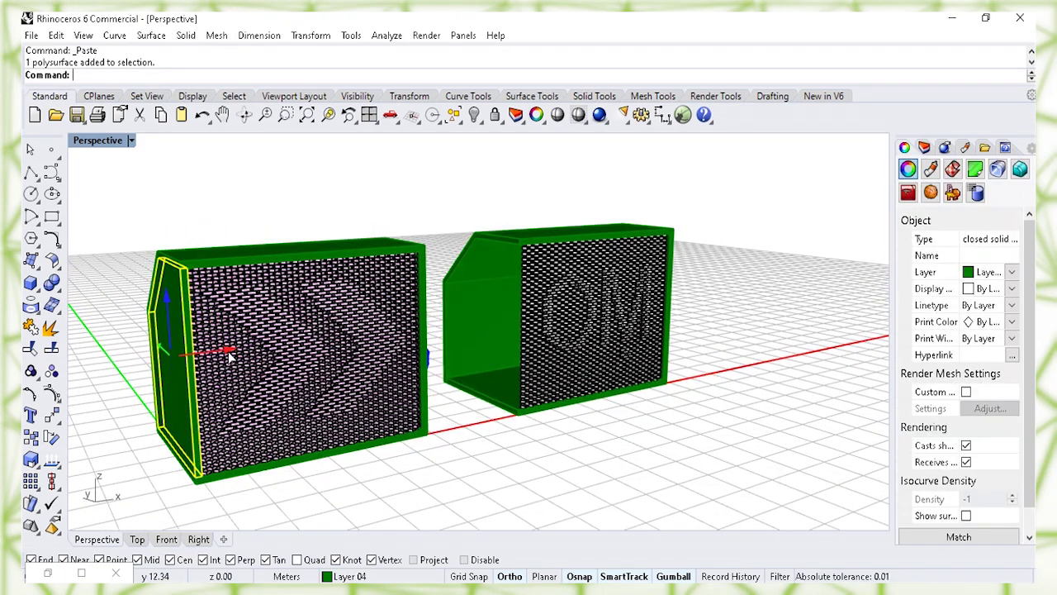
{"action": "key", "text": "Escape"}
{"action": "right_click_drag", "start_coordinate": [636, 472], "coordinate": [533, 449]}
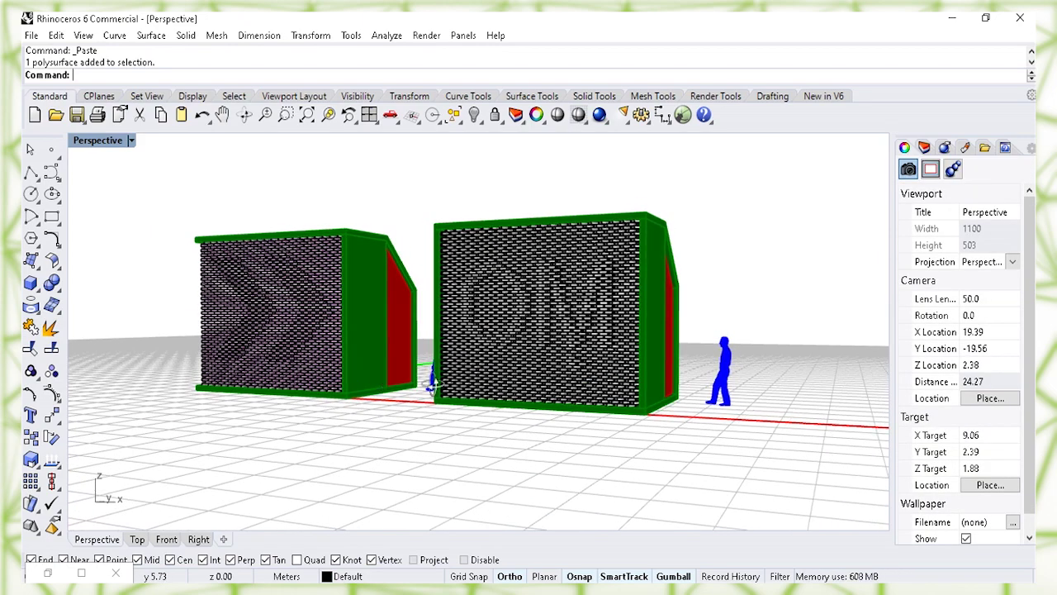
- Duplicate the OM pavilion's end wall in place and move one of the two walls -9 along the X axis to close the arrow pavilion
{"action": "right_click_drag", "start_coordinate": [432, 385], "coordinate": [485, 357]}
{"action": "left_click", "coordinate": [484, 355]}
{"action": "key", "text": "ctrl+c"}
{"action": "key", "text": "ctrl+v"}
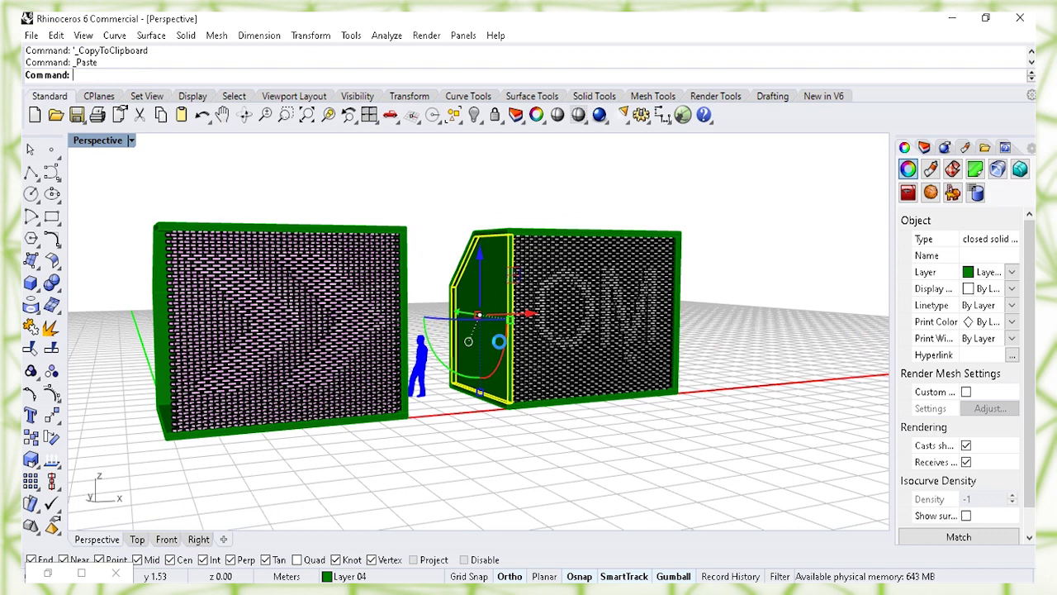
{"action": "left_click", "coordinate": [530, 316]}
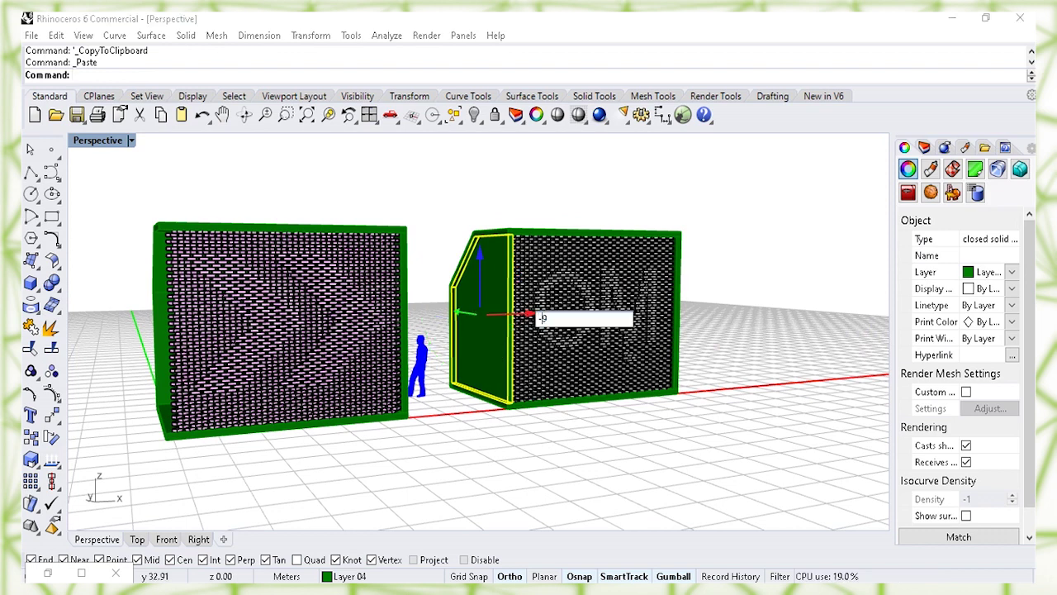
{"action": "type", "text": "-9"}
{"action": "key", "text": "Return"}
{"action": "left_click", "coordinate": [448, 495]}
{"action": "right_click_drag", "start_coordinate": [448, 495], "coordinate": [397, 468]}
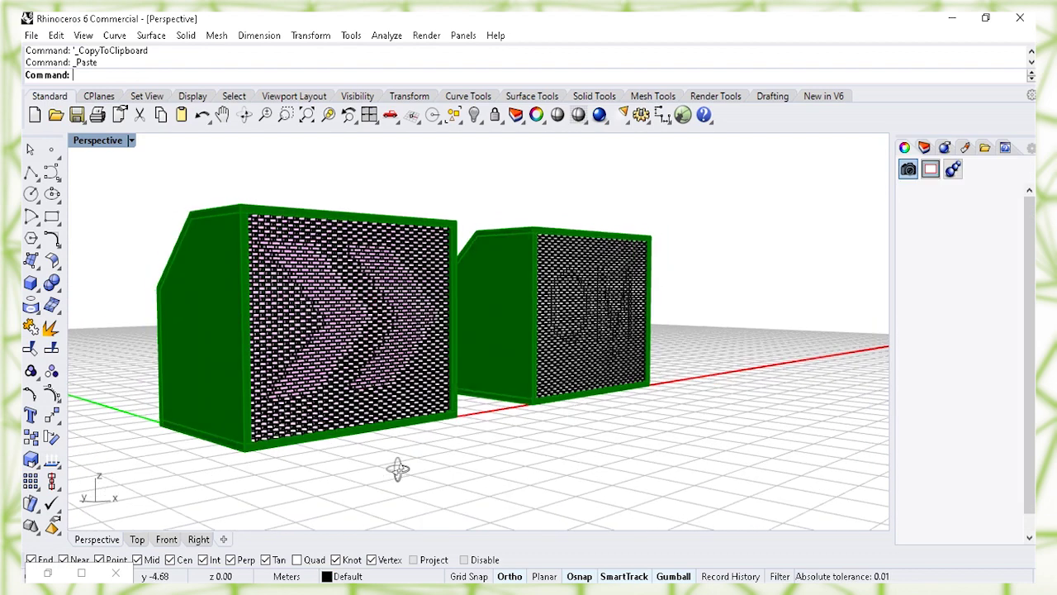
- Set the Perspective viewport to Rendered display and frame both brick pavilions from a low corner angle
{"action": "left_click", "coordinate": [132, 140]}
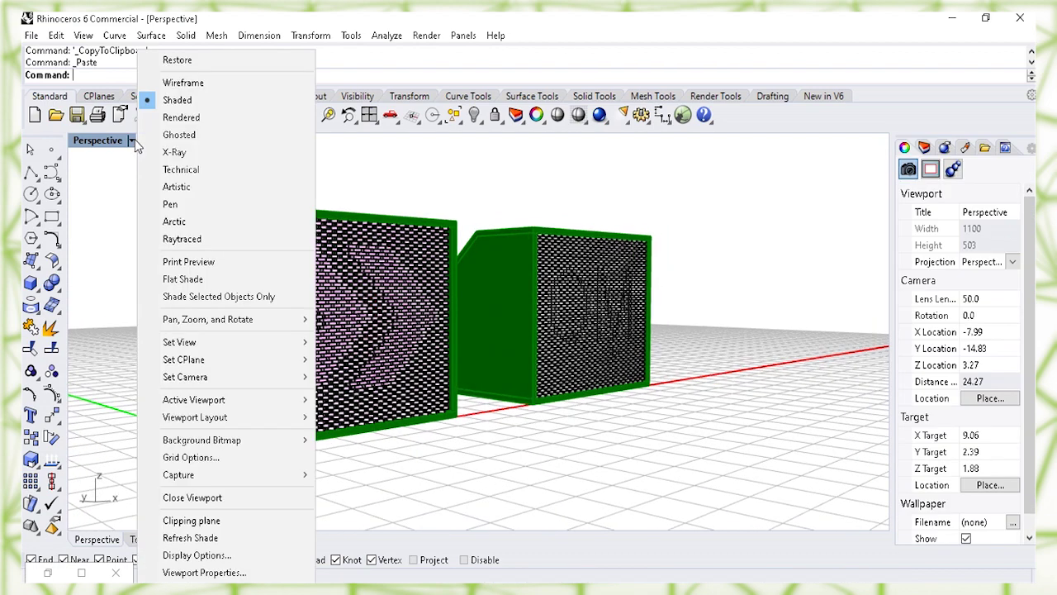
{"action": "left_click", "coordinate": [182, 118]}
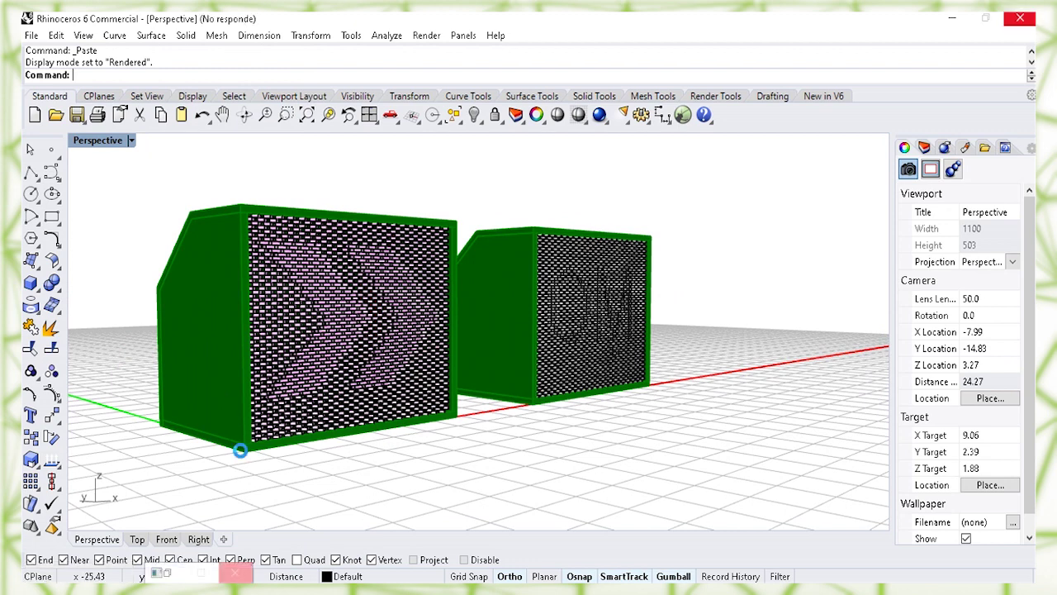
{"action": "mouse_move", "coordinate": [425, 476]}
{"action": "right_mouse_down"}
{"action": "mouse_move", "coordinate": [476, 475]}
{"action": "mouse_move", "coordinate": [409, 475]}
{"action": "right_mouse_up"}
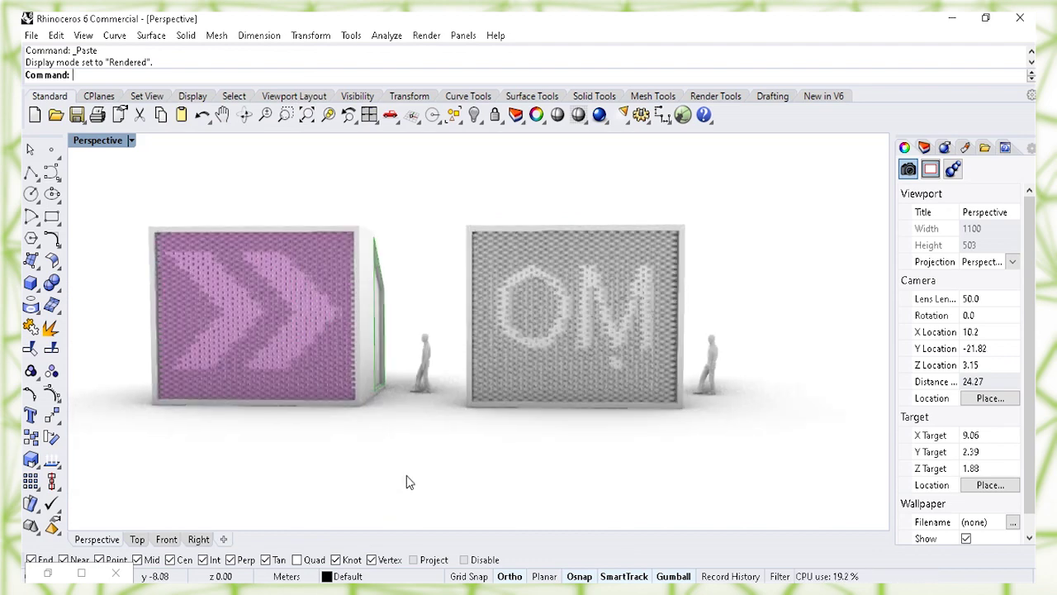
{"action": "right_click_drag", "start_coordinate": [545, 500], "coordinate": [459, 477]}
{"action": "right_click_drag", "start_coordinate": [457, 477], "coordinate": [461, 512]}
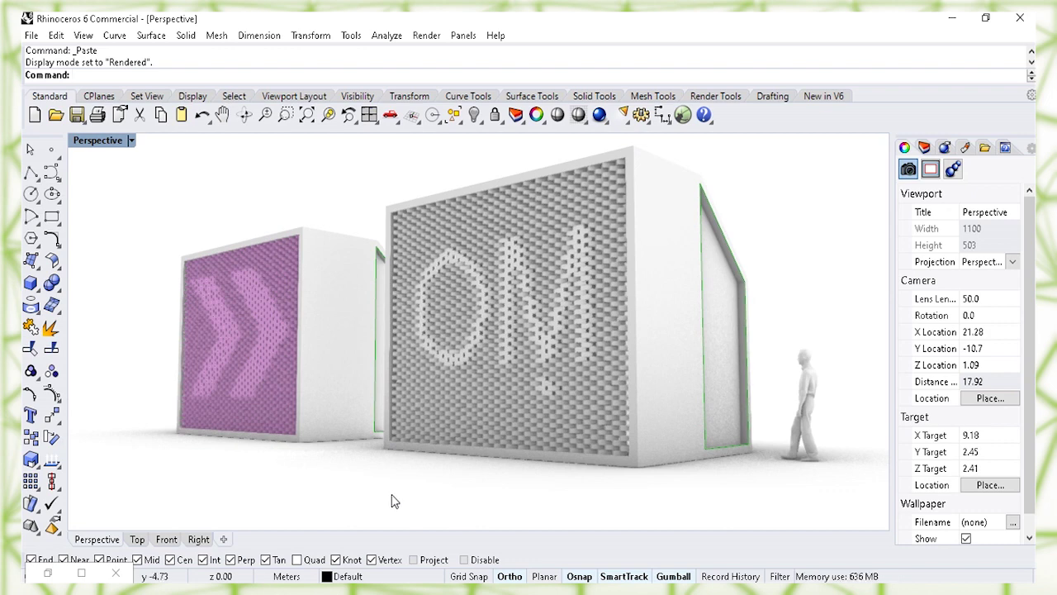
{"action": "right_click_drag", "start_coordinate": [397, 502], "coordinate": [399, 506], "text": "shift"}
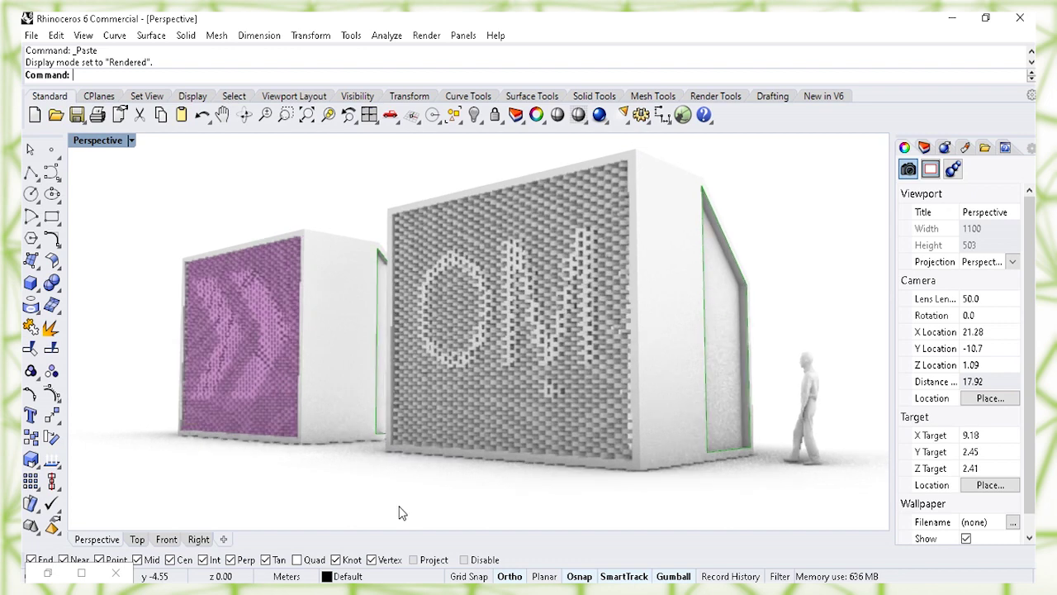